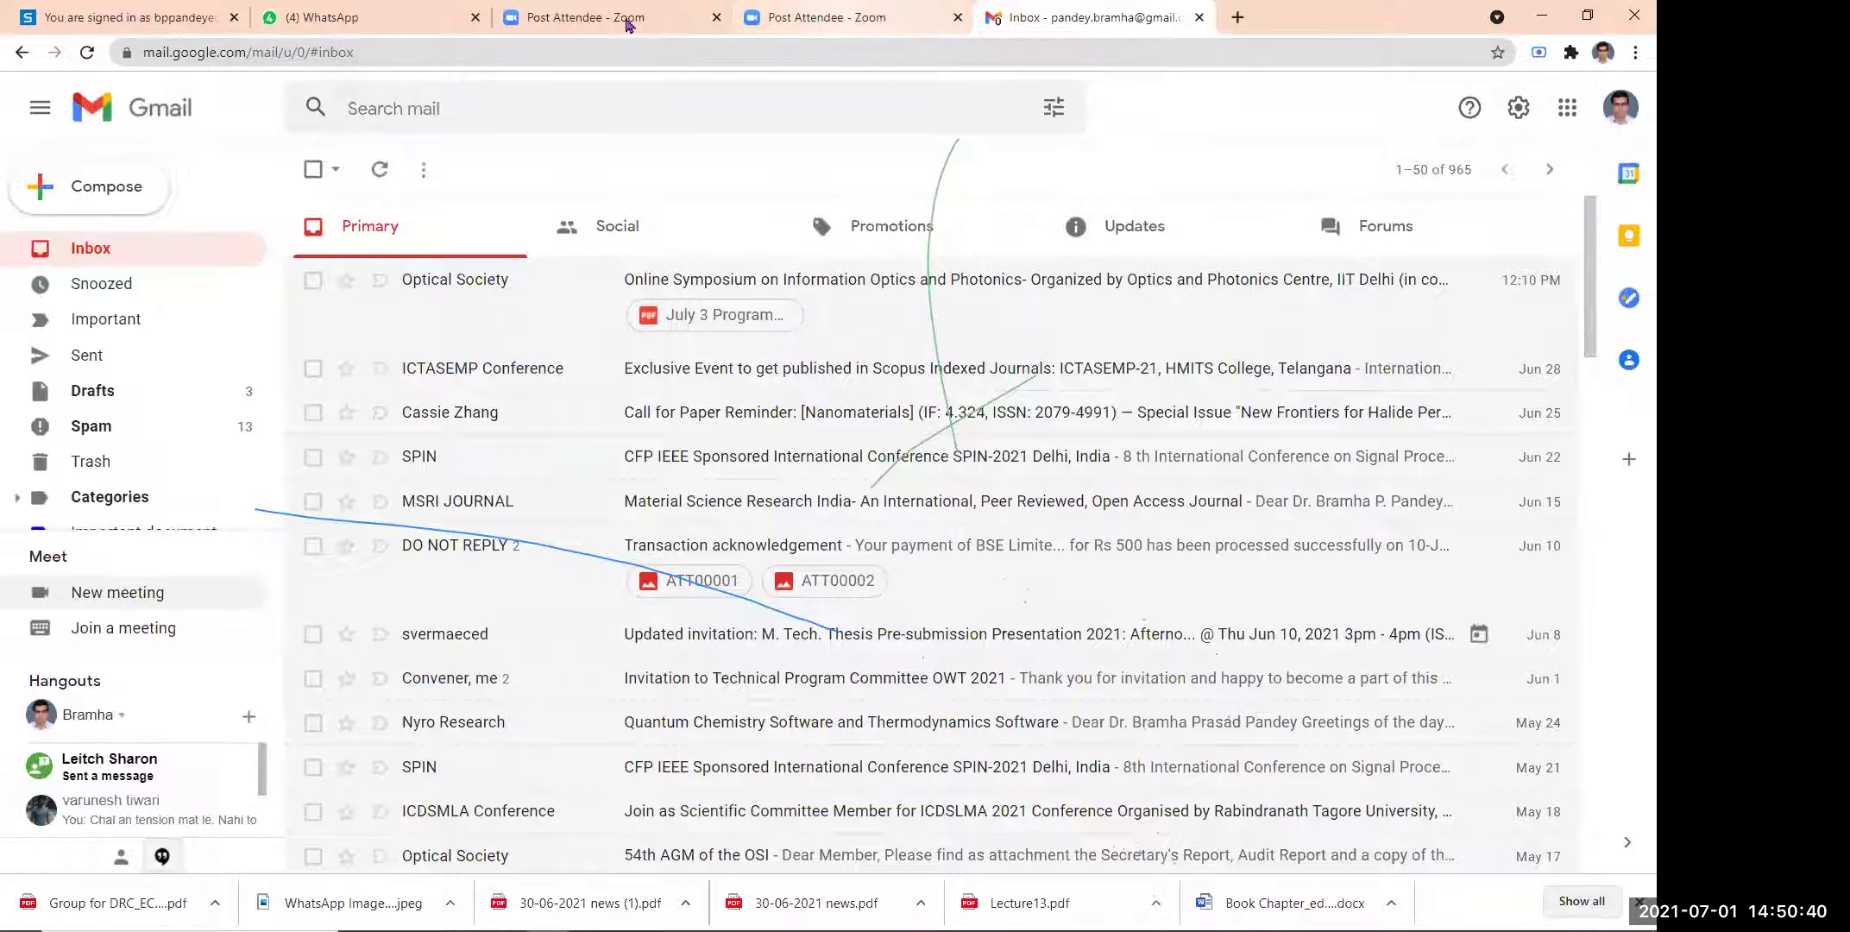
pyautogui.click(590, 14)
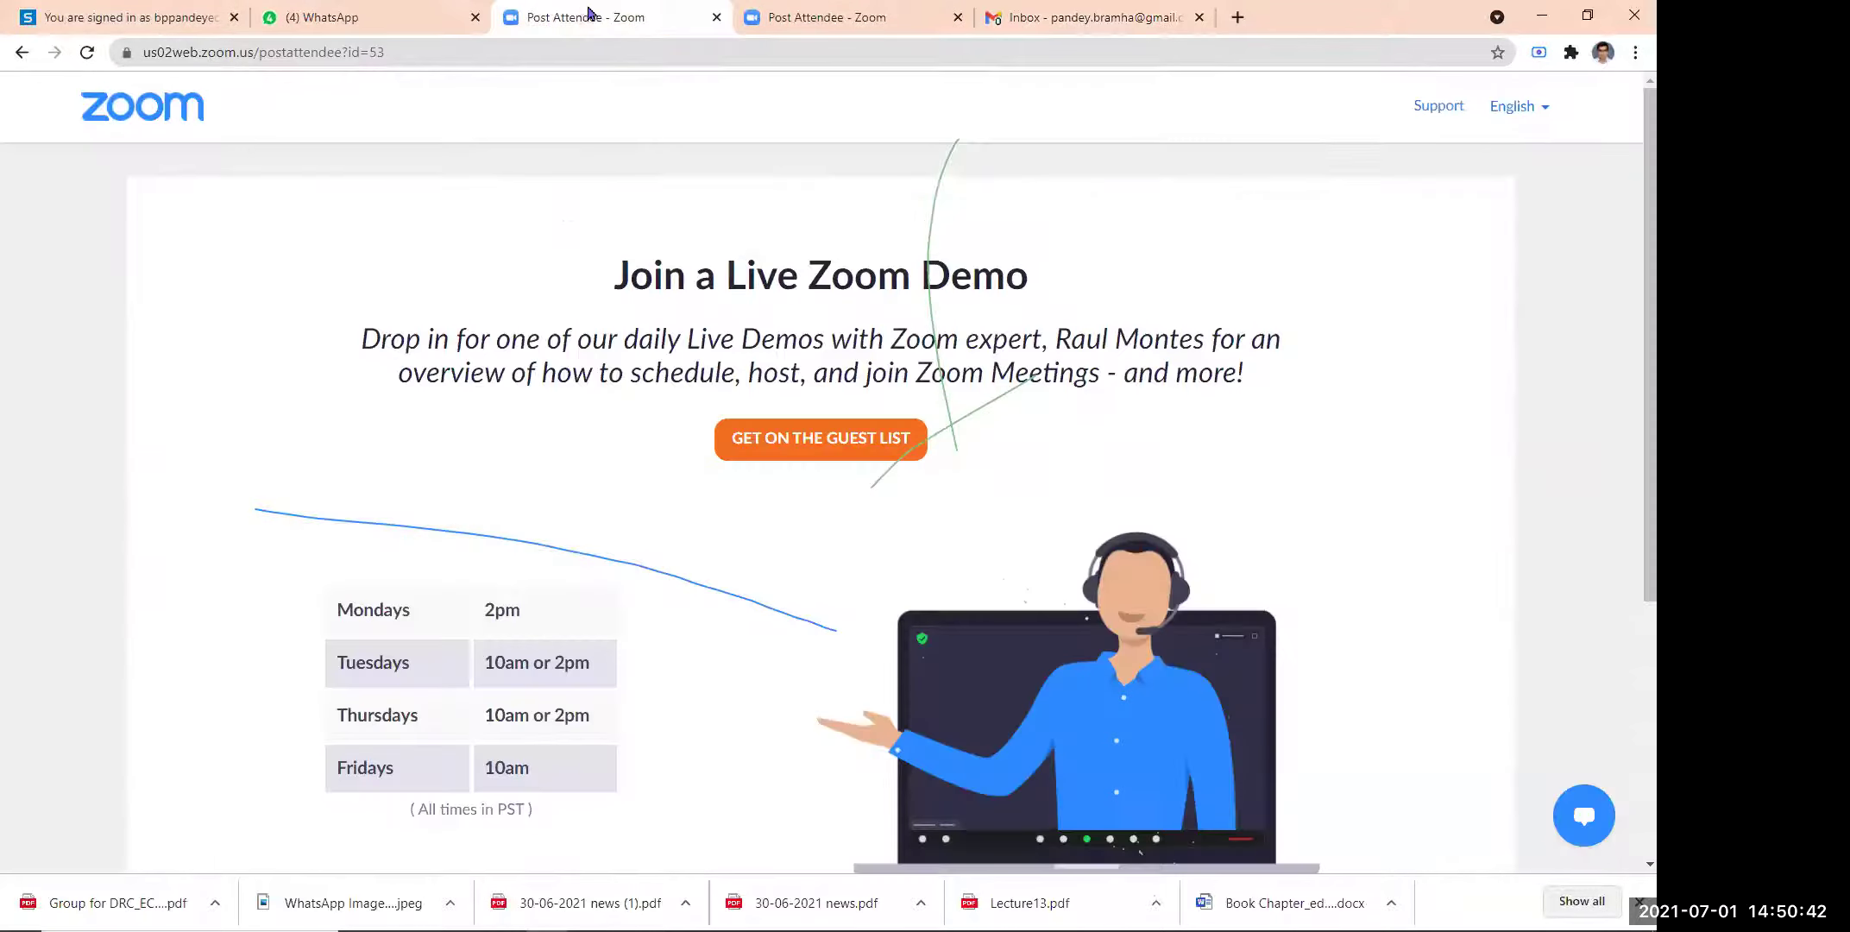
pyautogui.click(858, 19)
pyautogui.click(1033, 21)
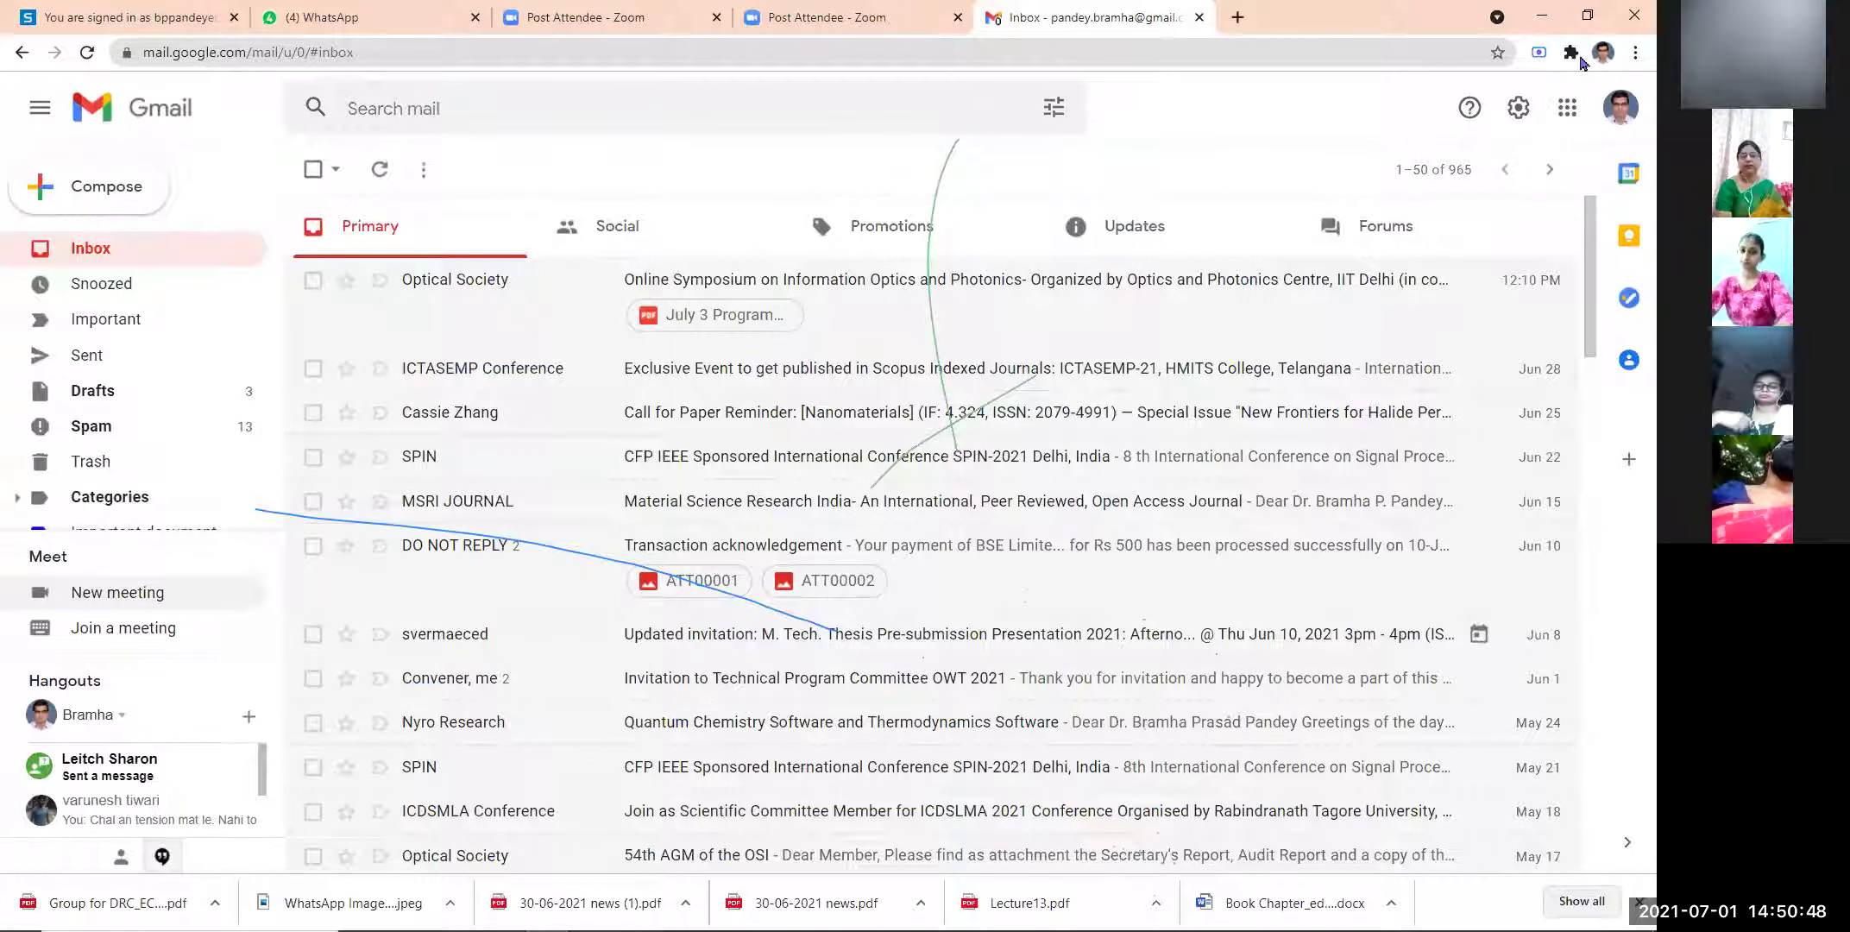
# - Start signing in to the signed-out second Google account and continue past the identity verification notice
pyautogui.click(1566, 111)
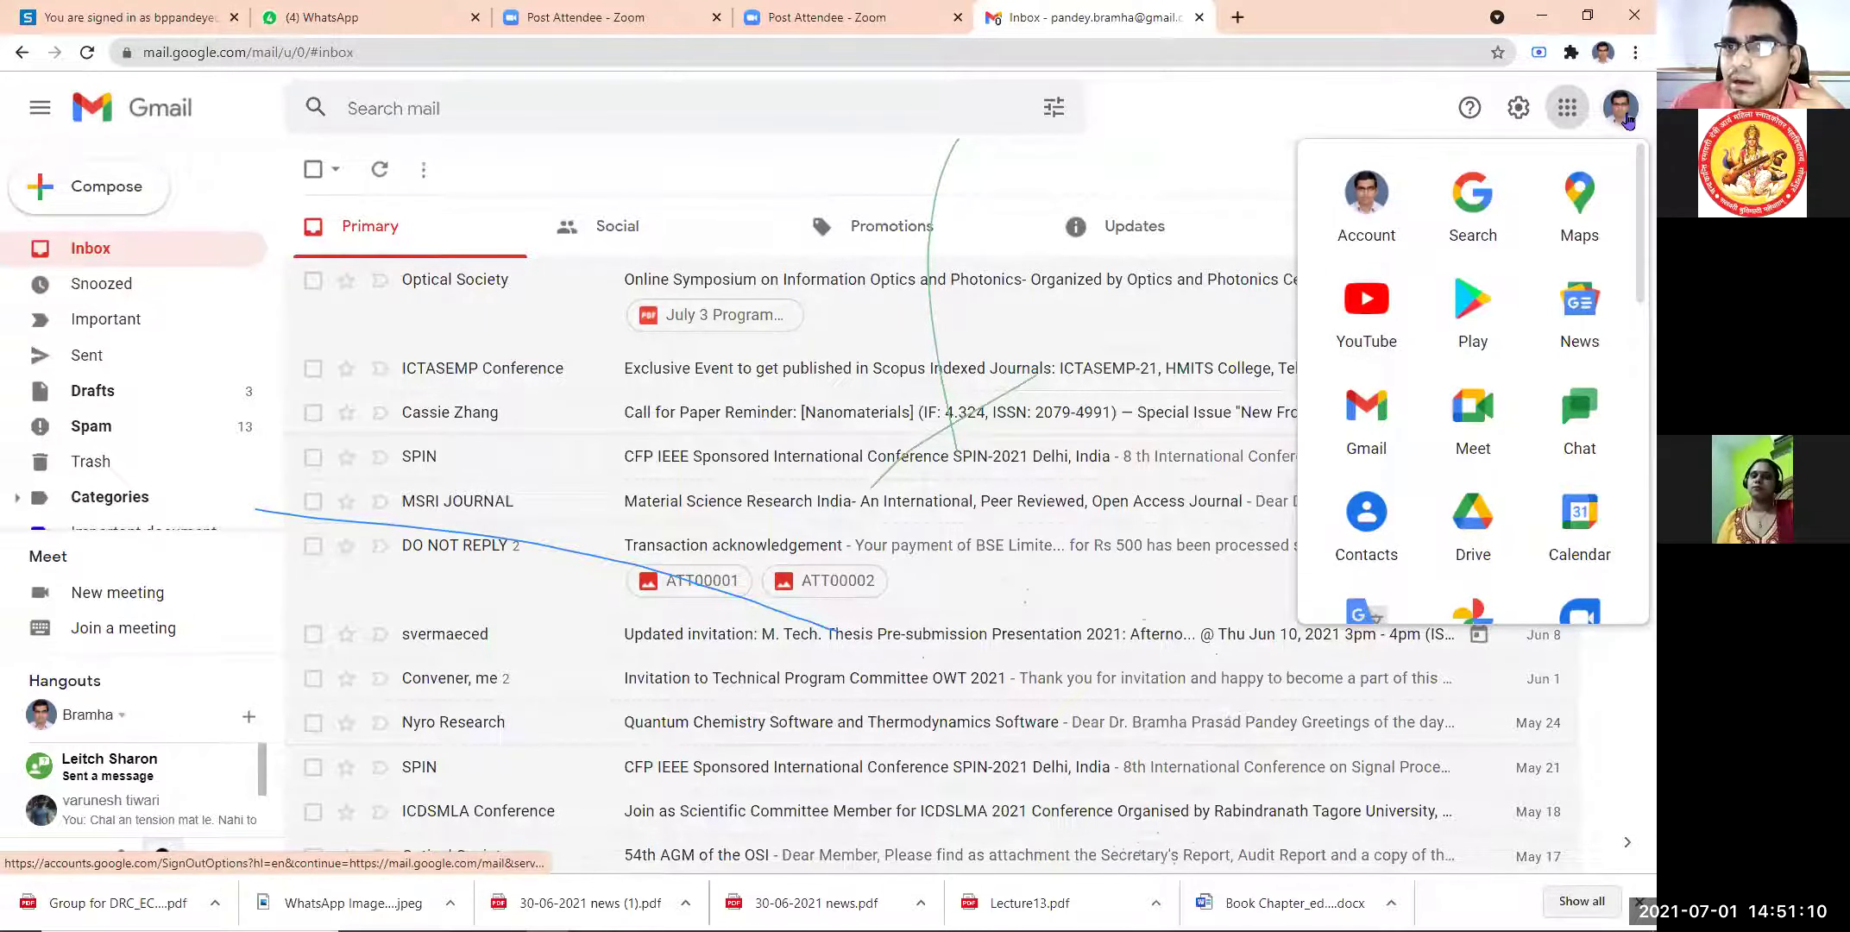
pyautogui.click(1262, 107)
pyautogui.click(1625, 107)
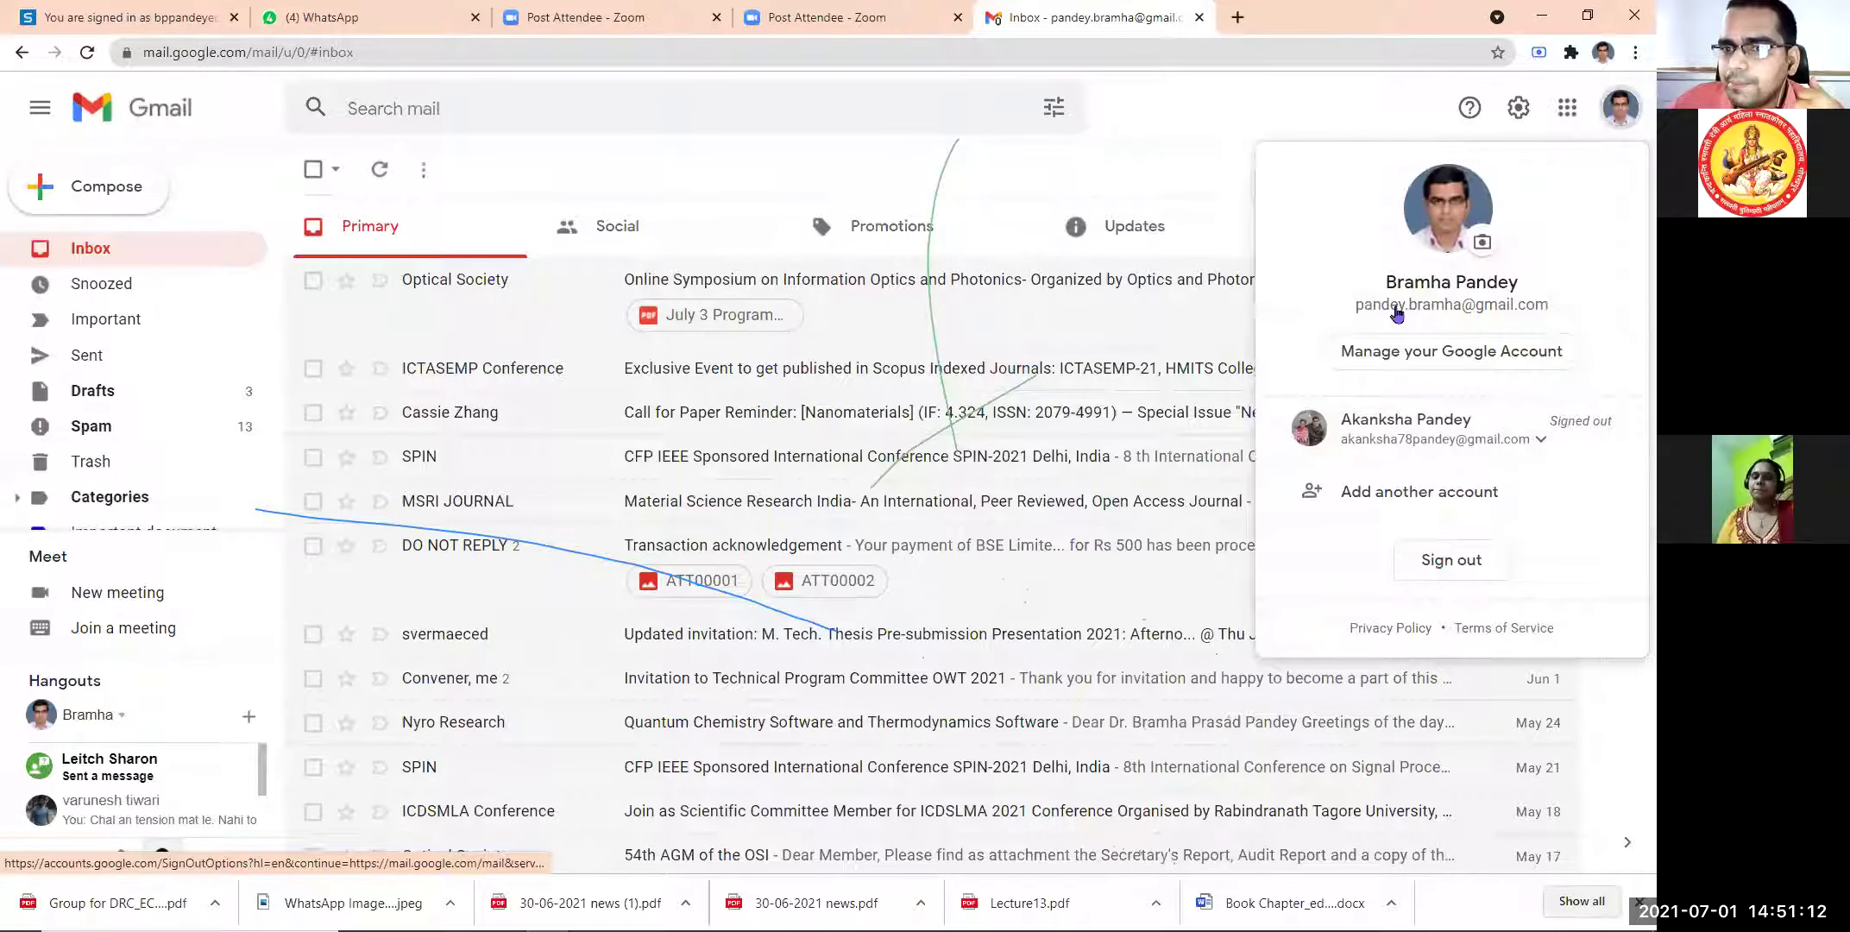
pyautogui.click(1422, 434)
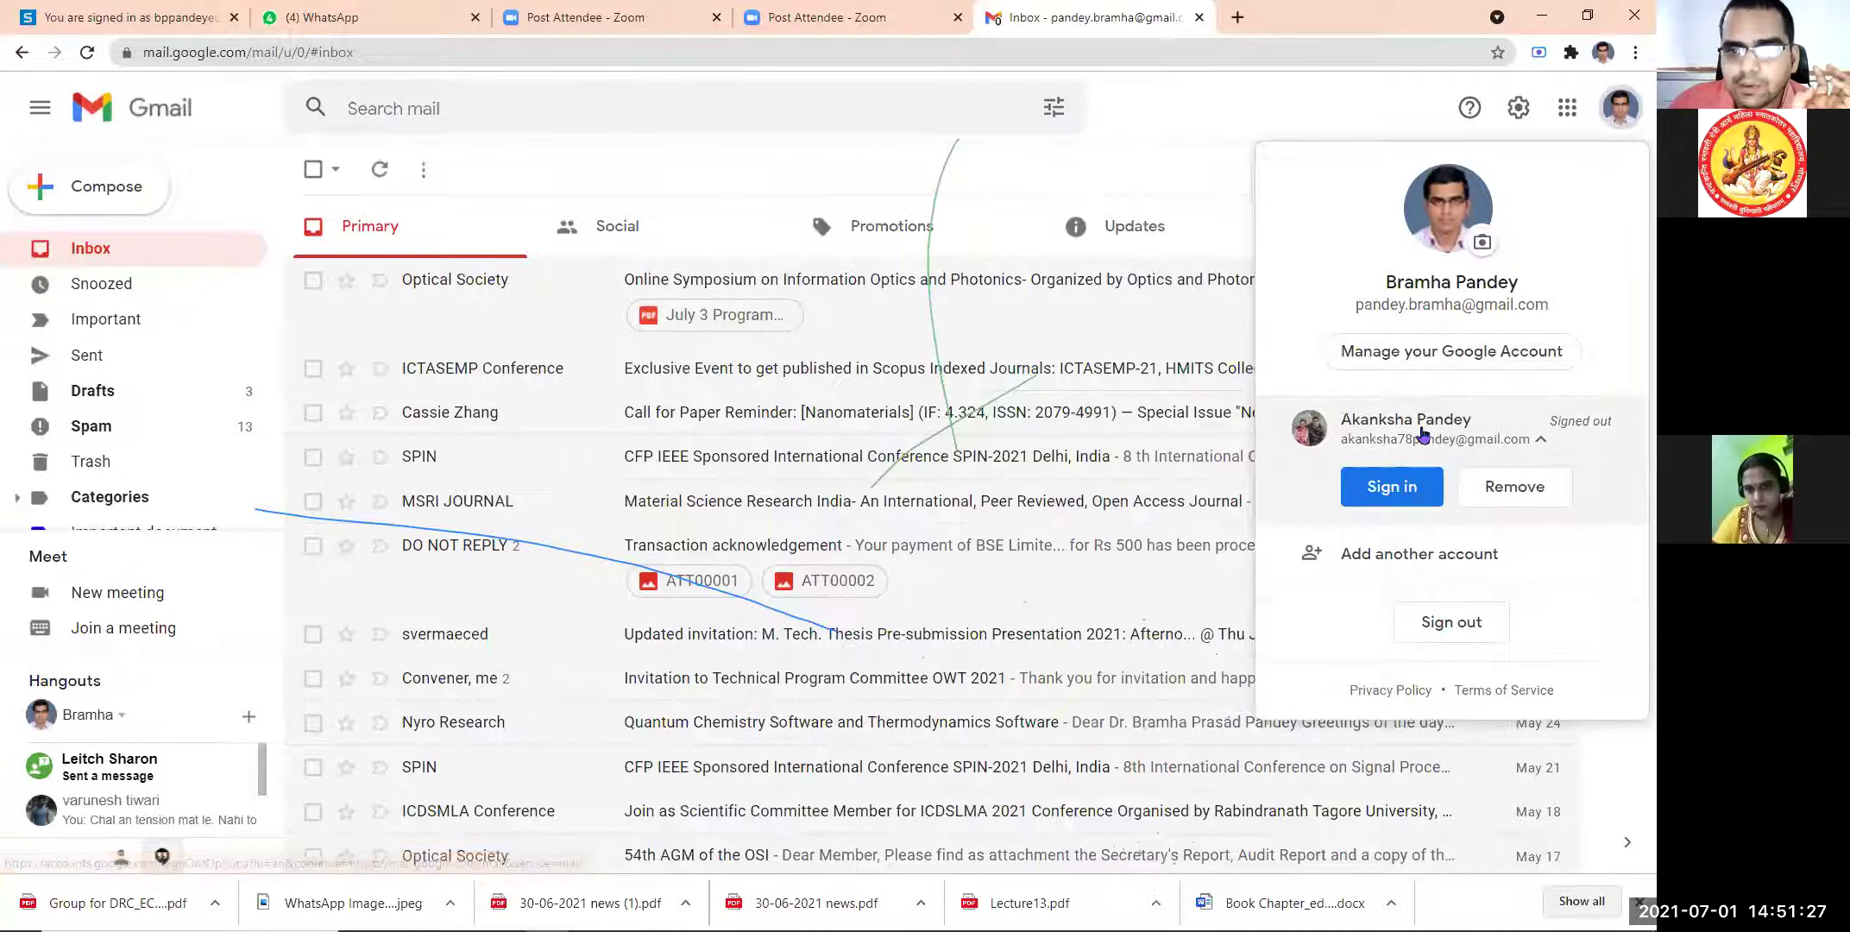
pyautogui.click(1391, 487)
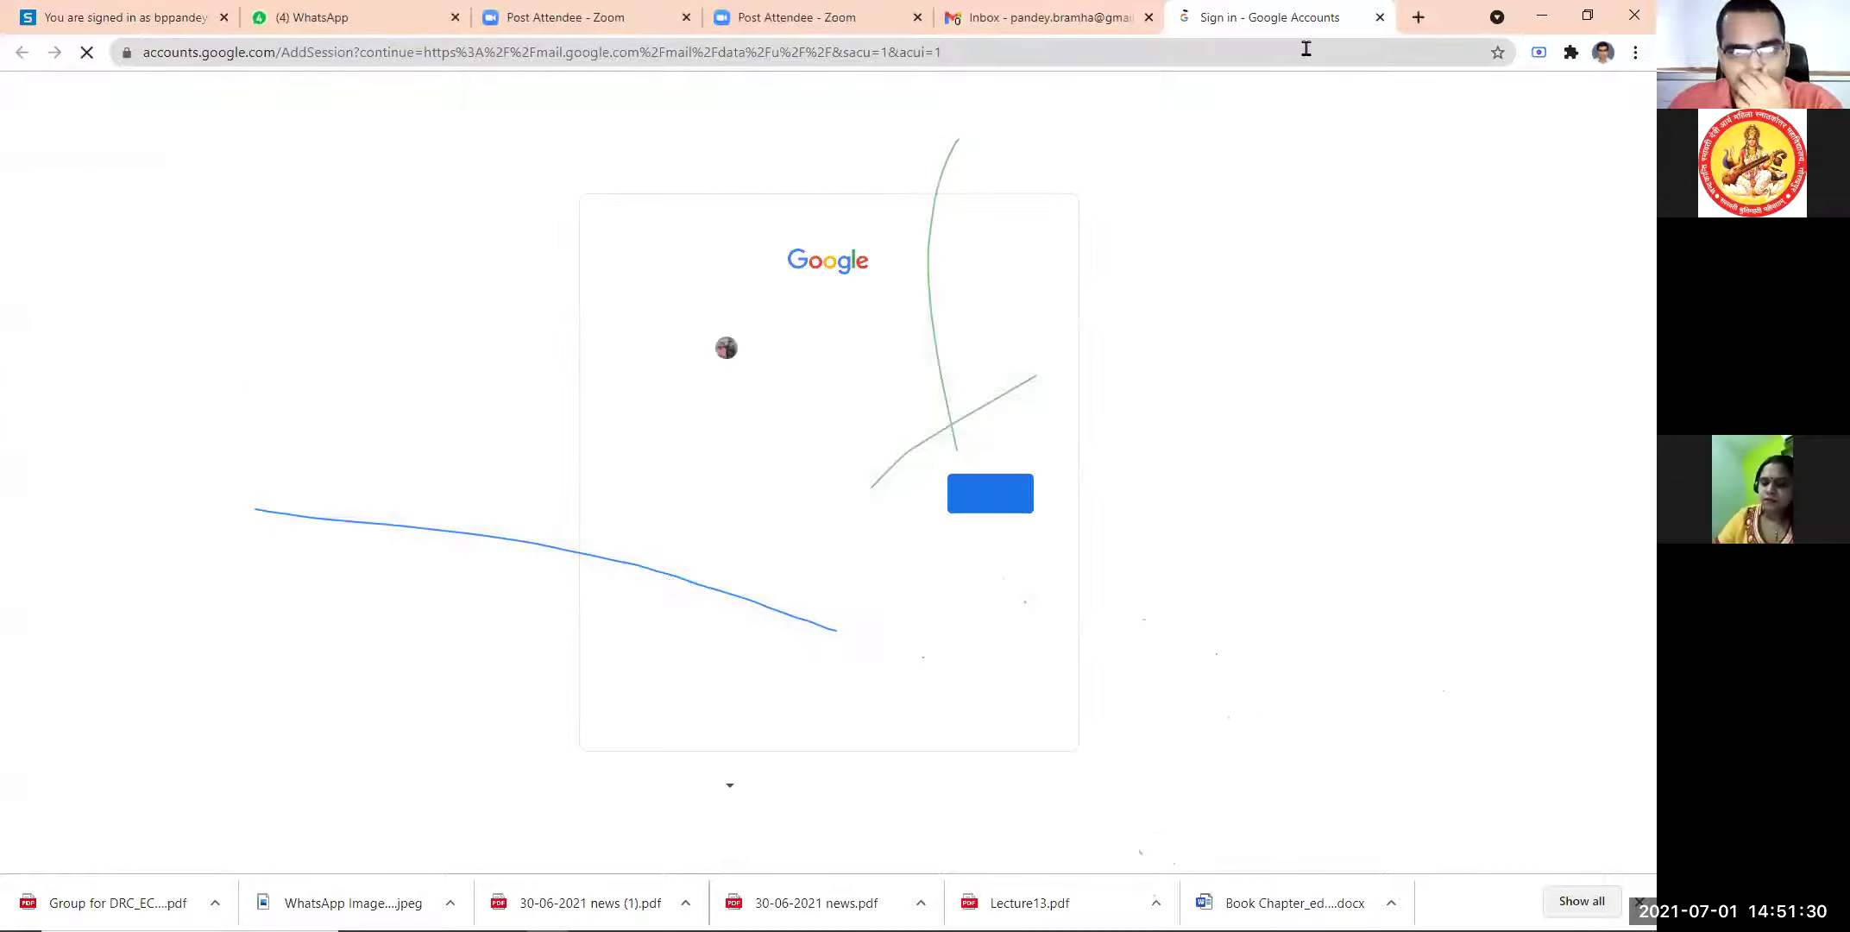
pyautogui.click(985, 498)
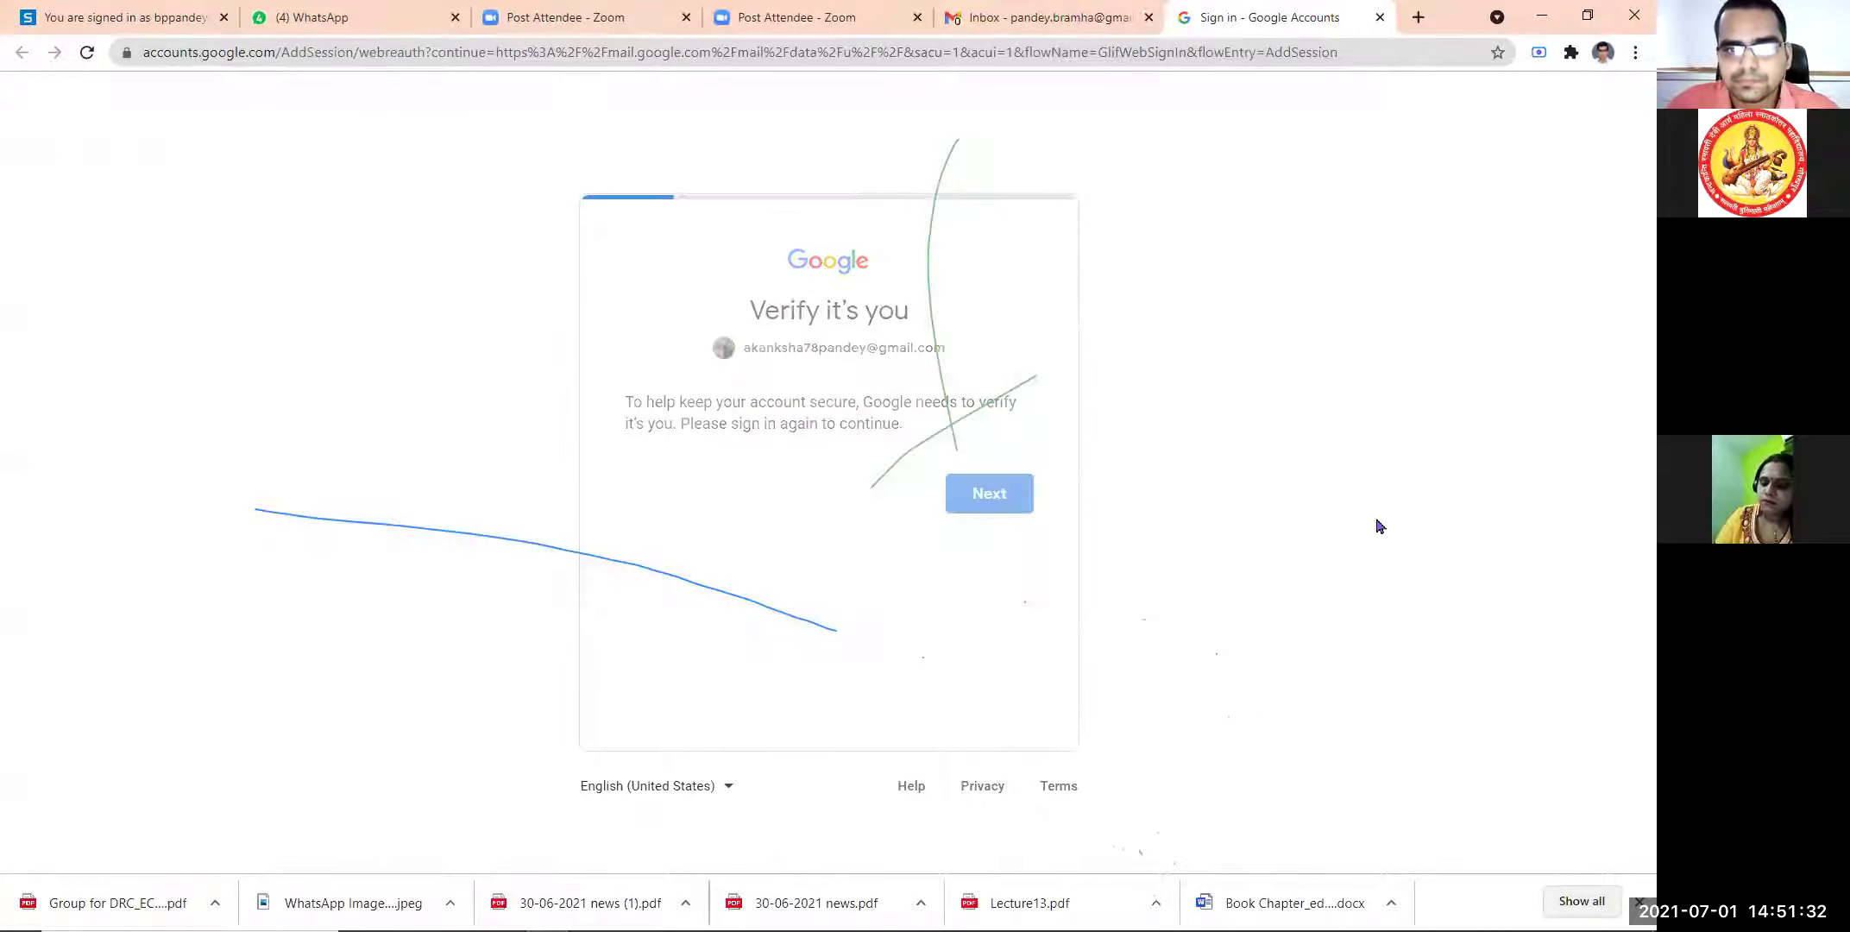
# - Try to sign in to the second Google account with a saved password
pyautogui.click(760, 463)
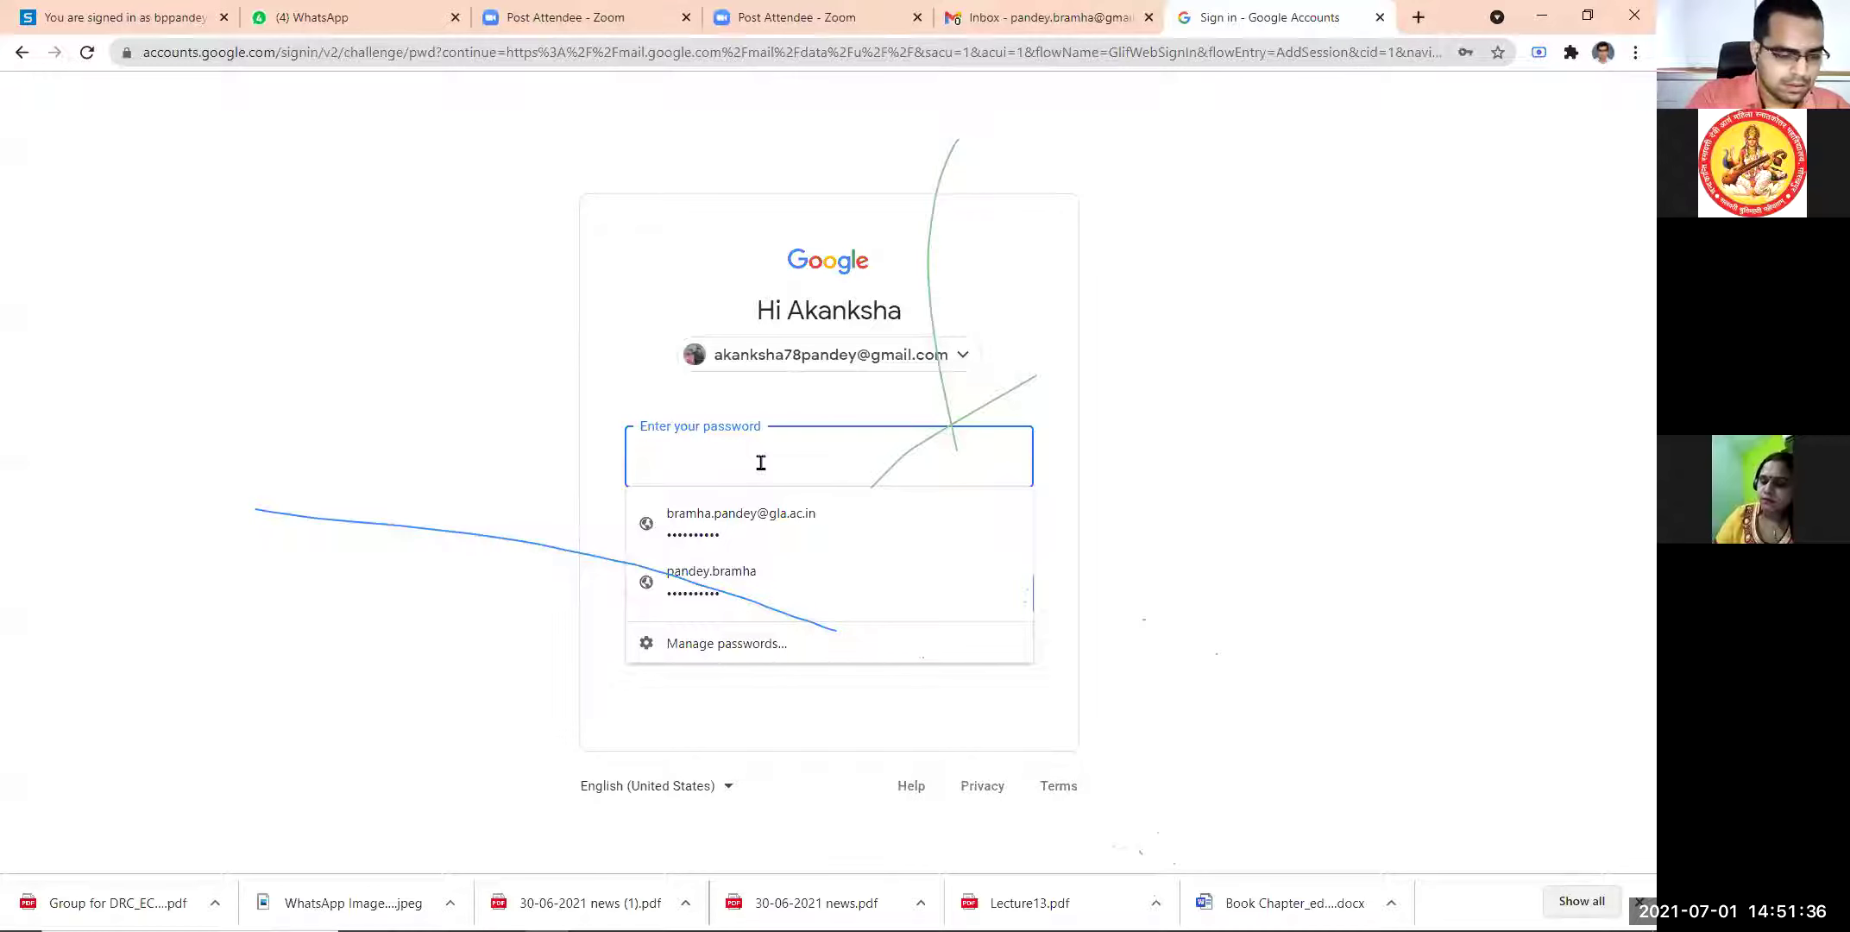
pyautogui.click(738, 593)
pyautogui.press('Return')
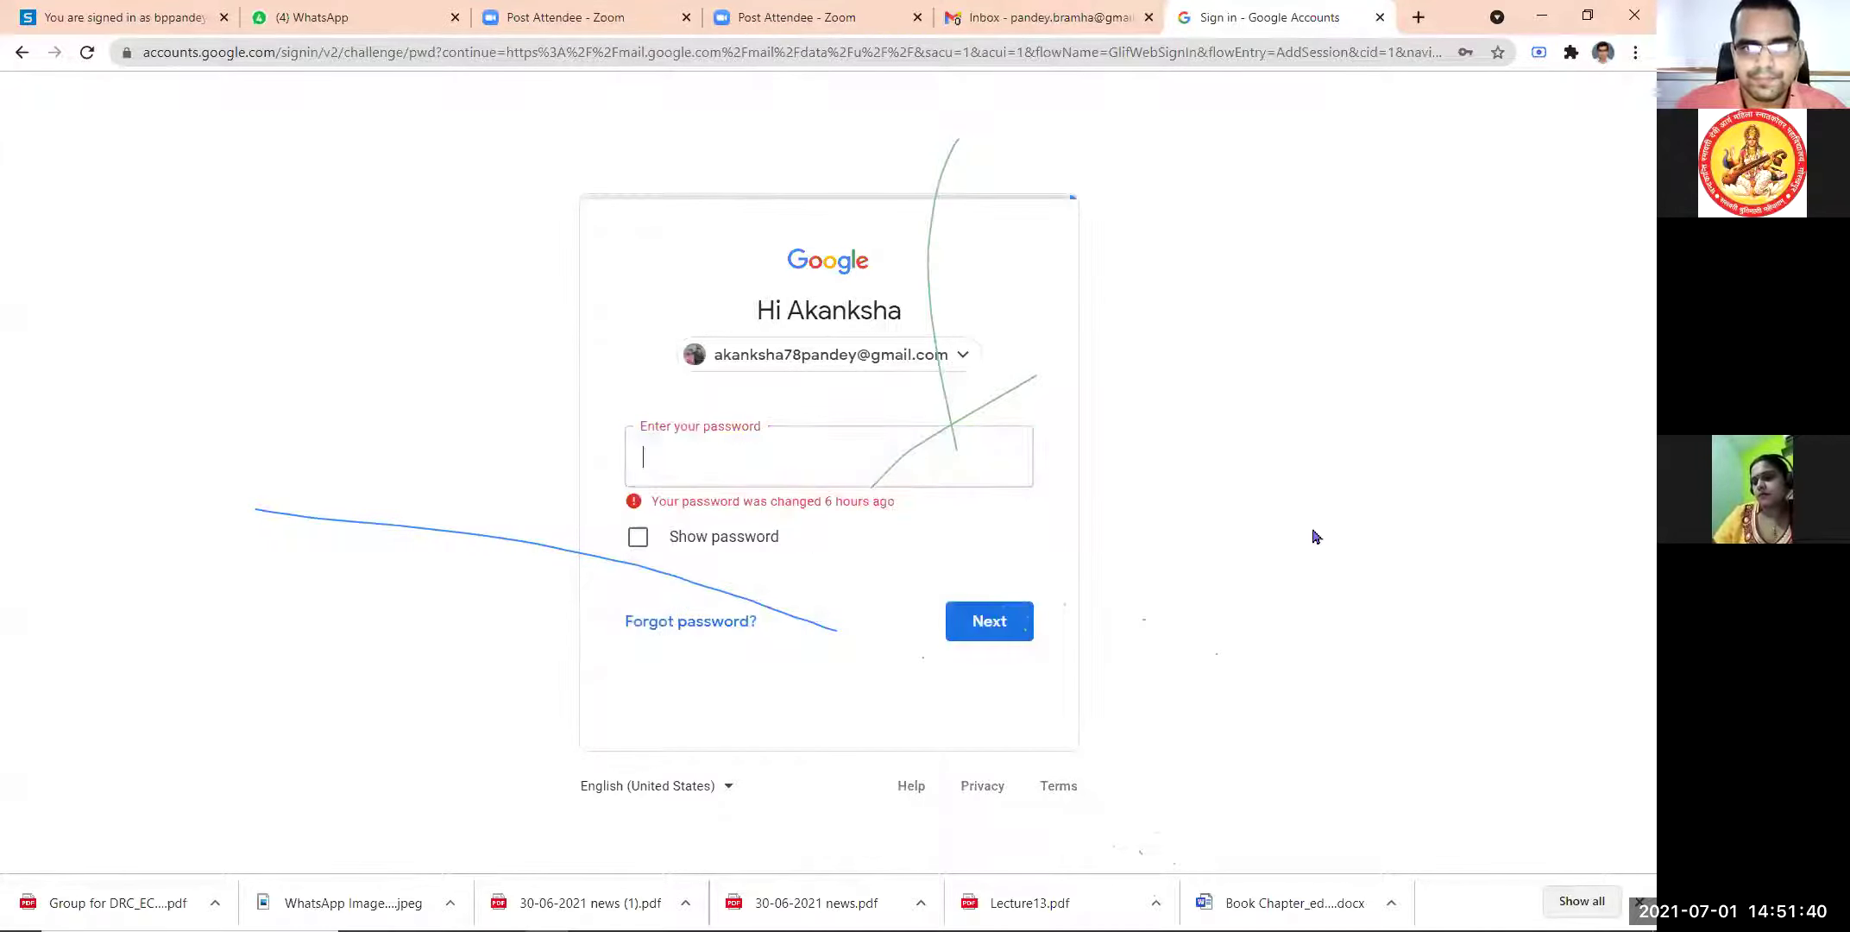
# - Sign in with the second account's password, skipping the home address and recovery suggestions and declining the new Chrome profile
pyautogui.click(766, 468)
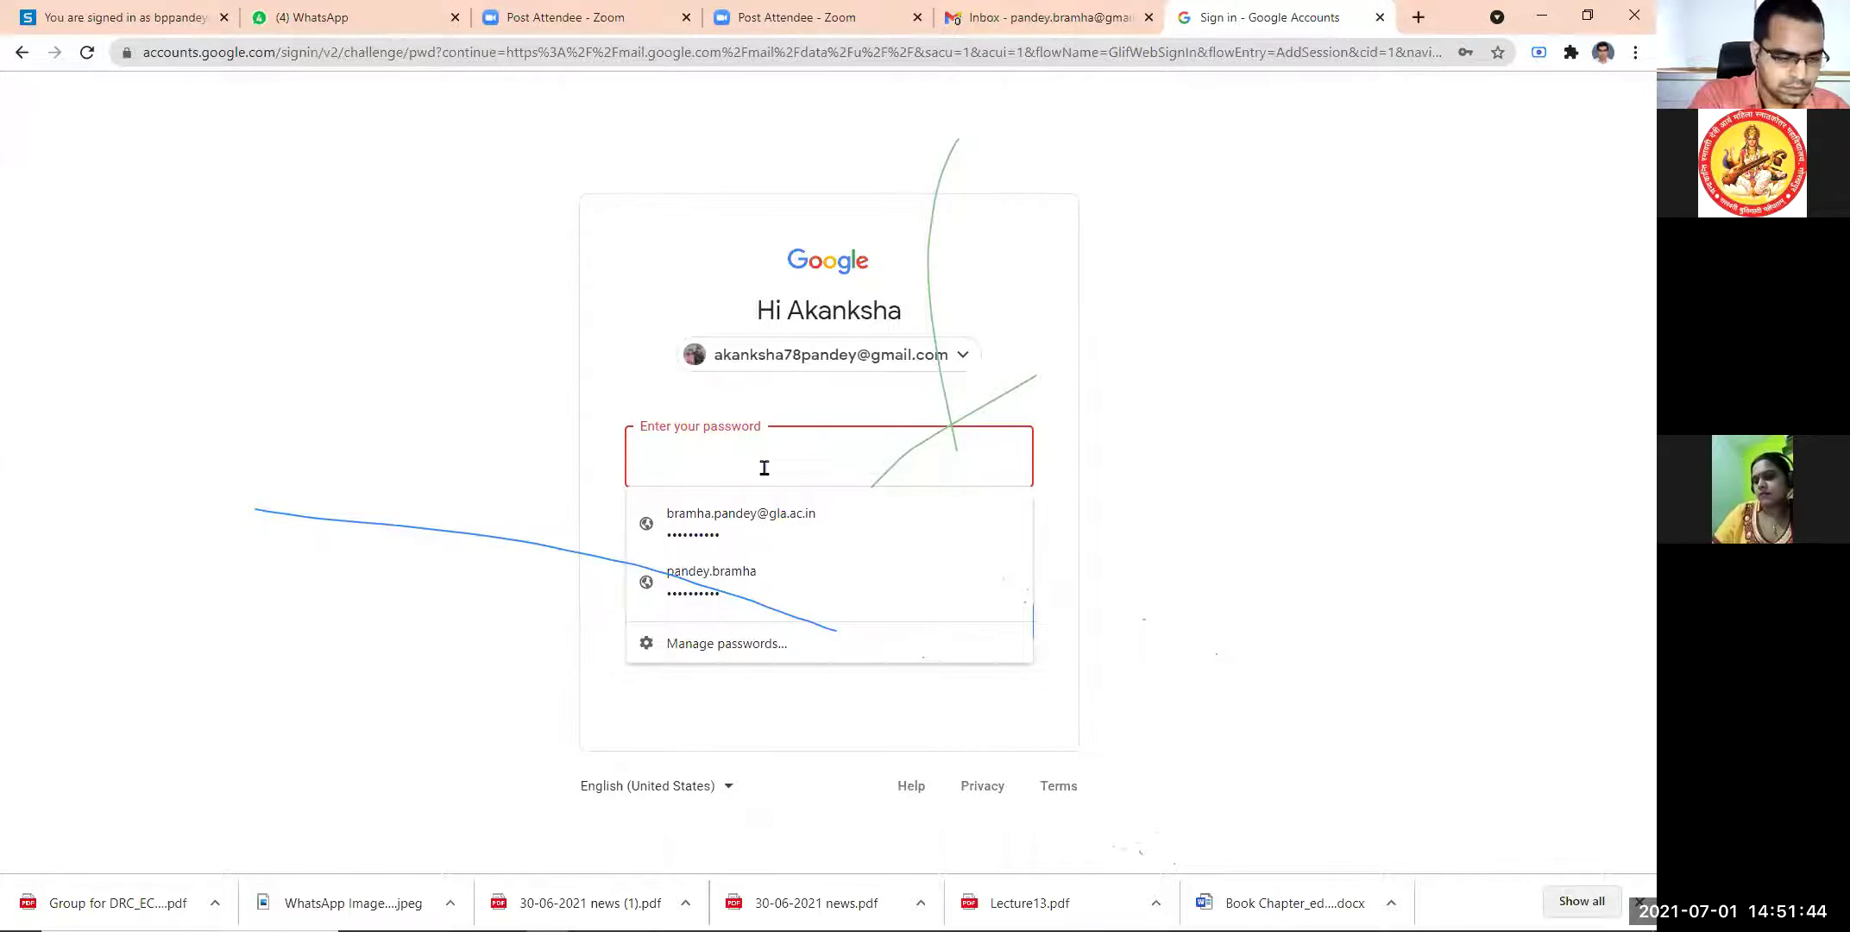
pyautogui.write('••')
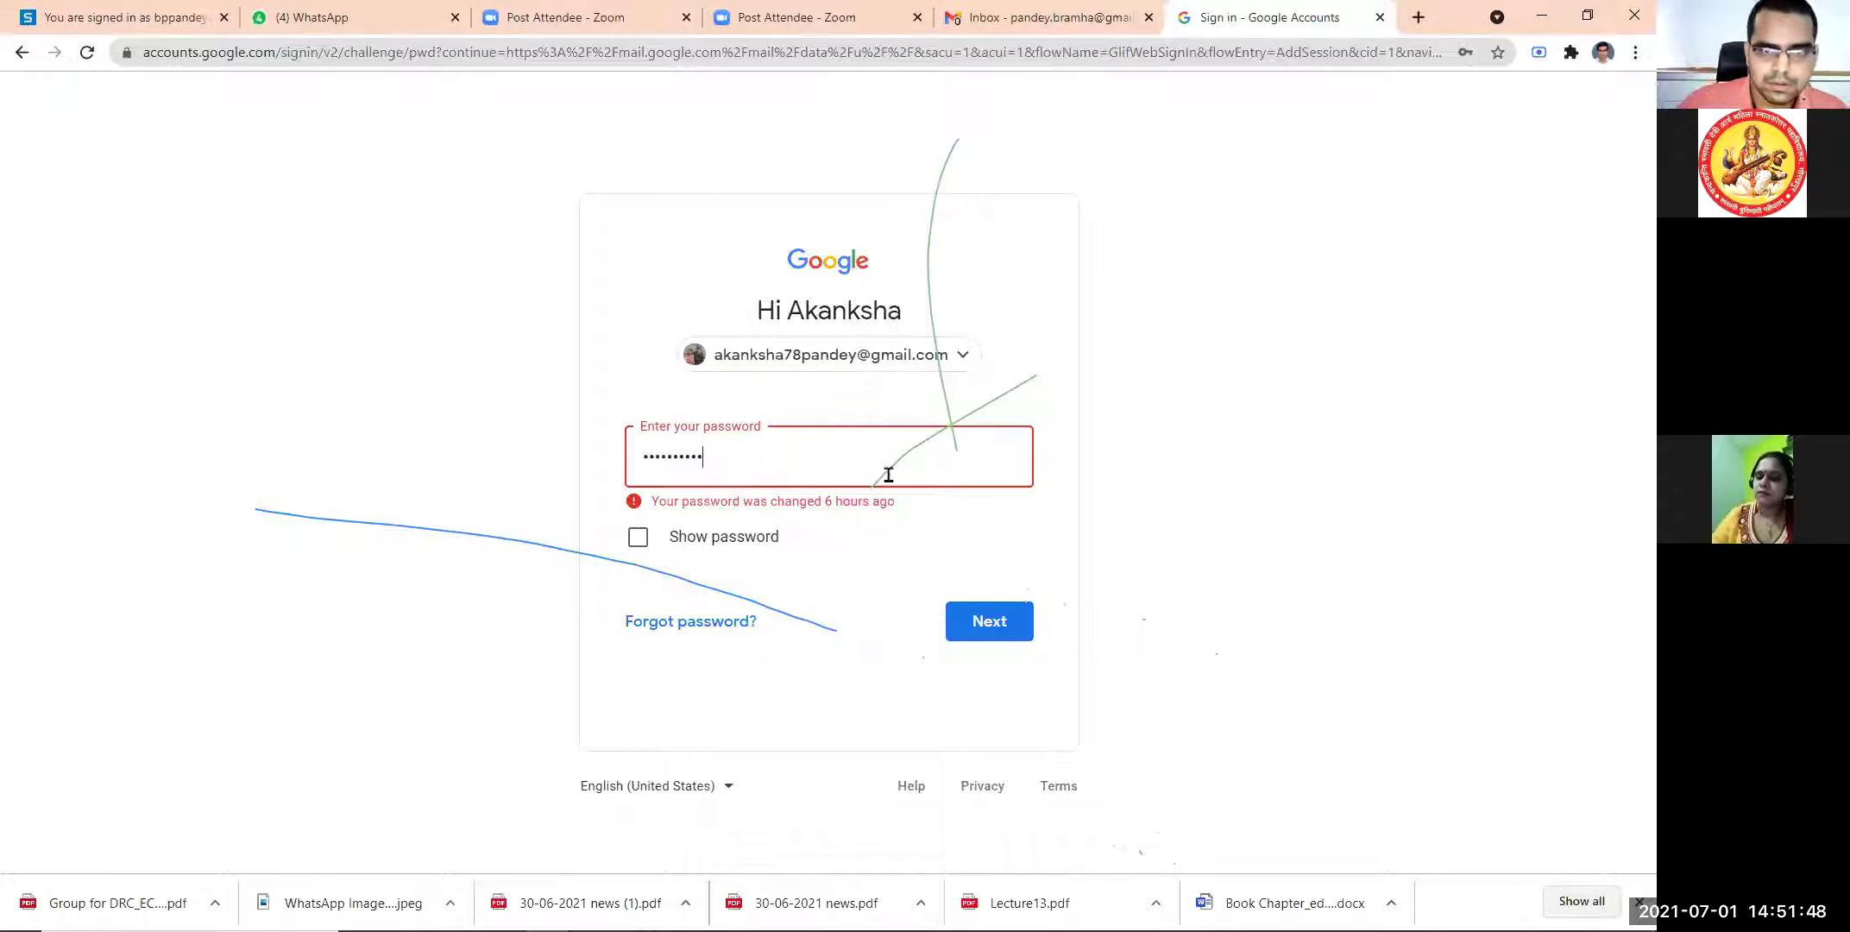
pyautogui.click(995, 621)
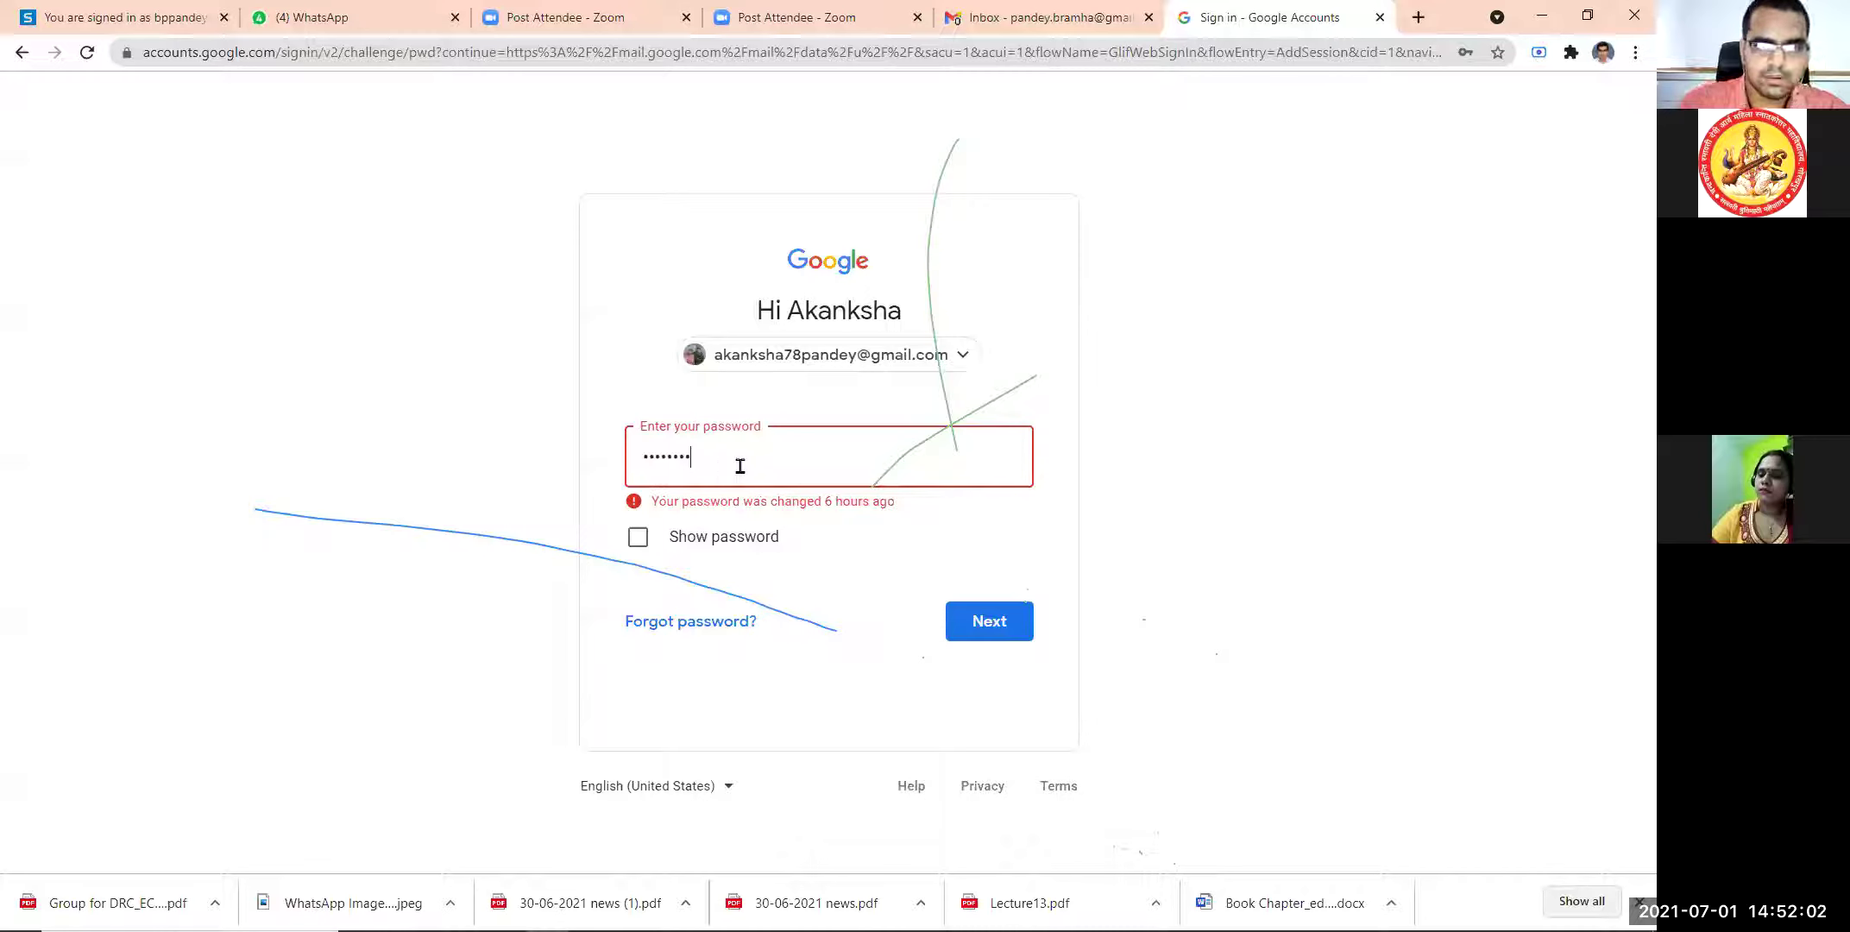
pyautogui.click(947, 613)
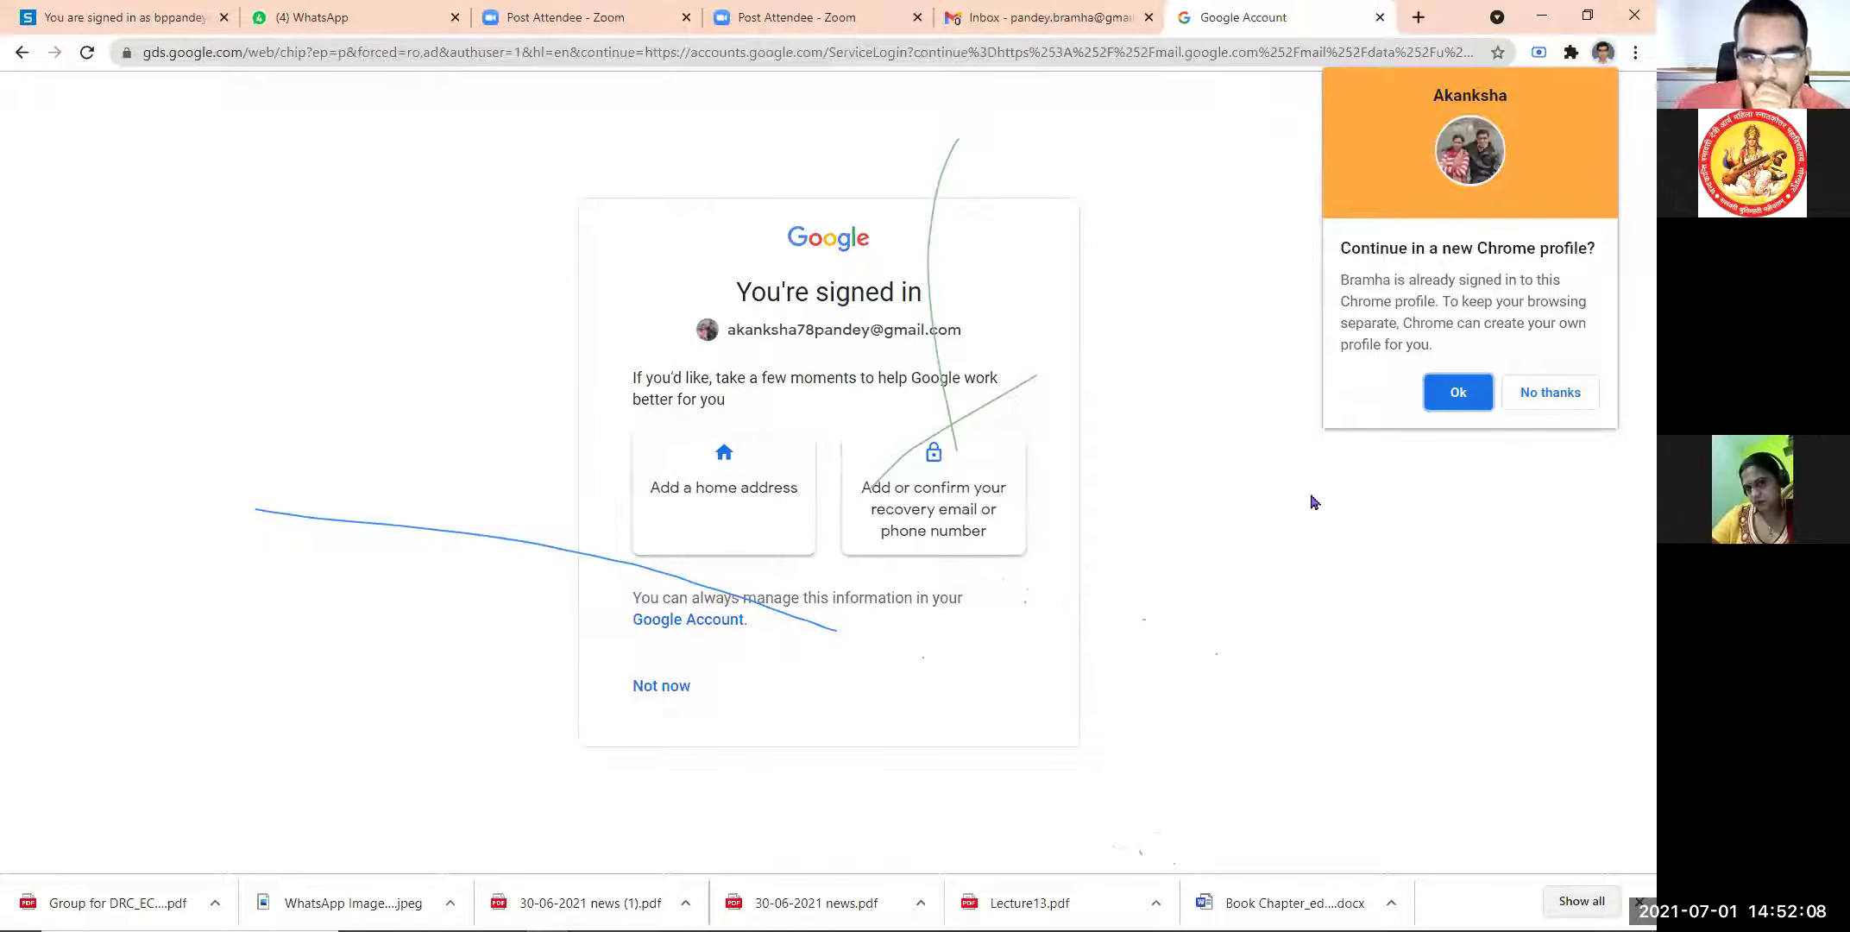
pyautogui.click(681, 687)
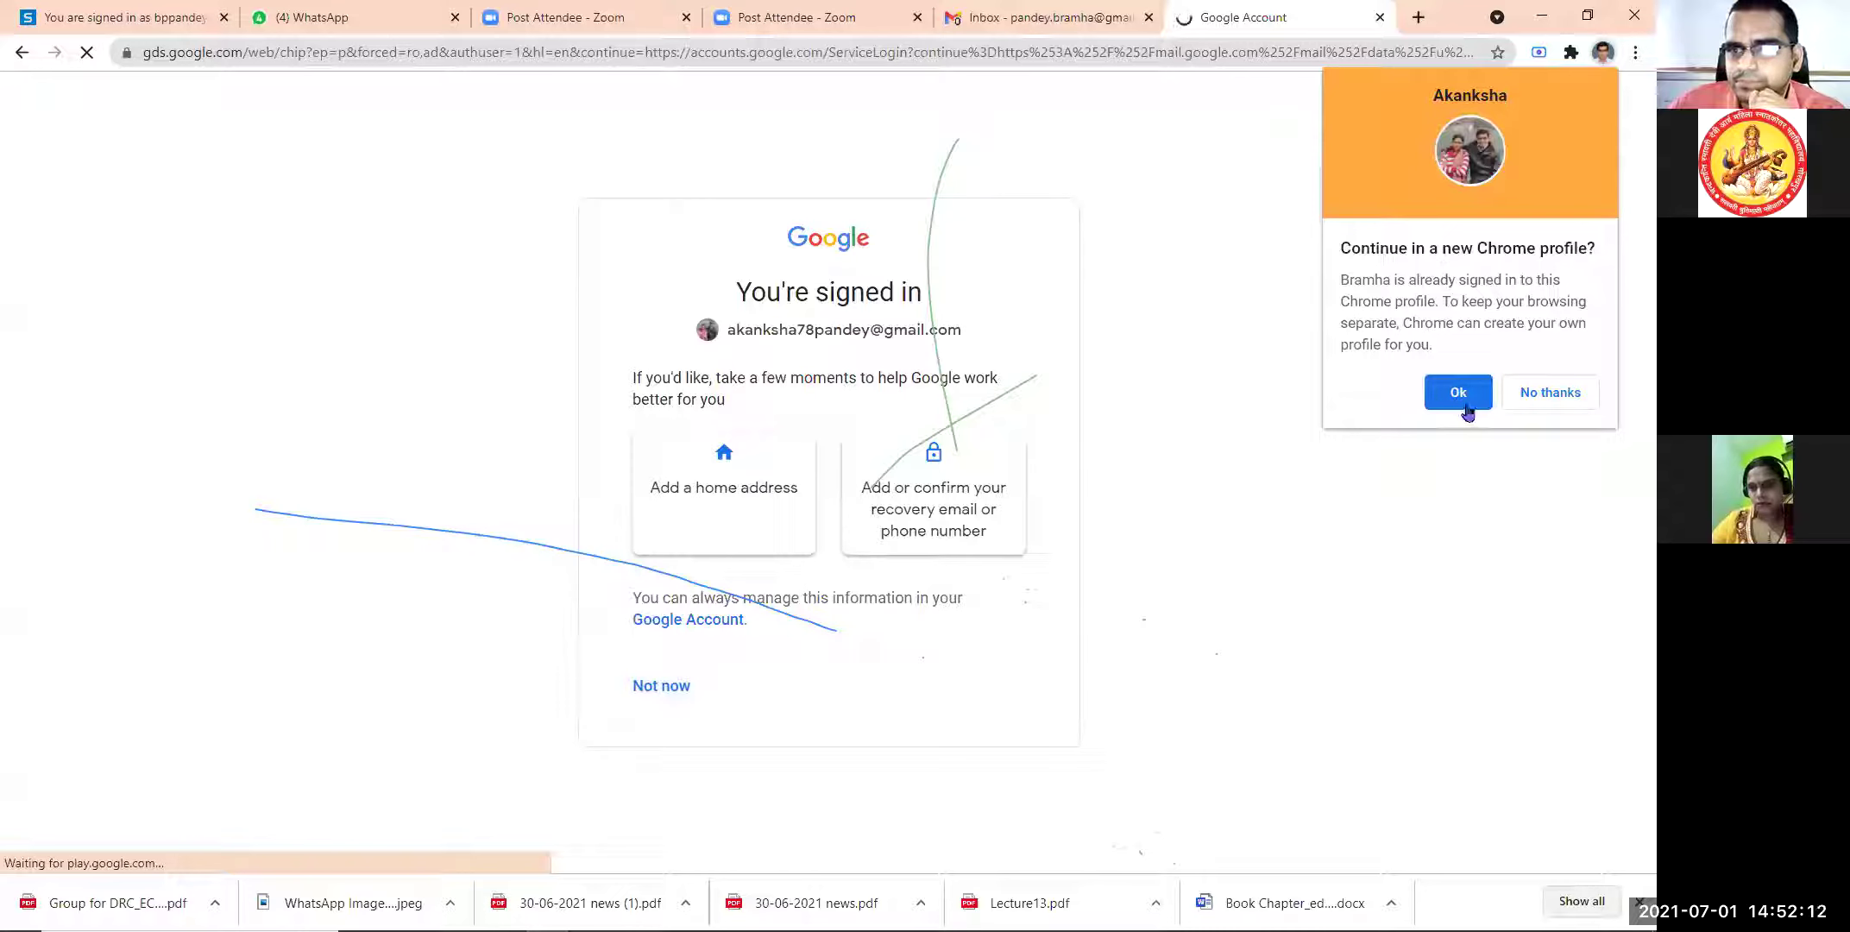
pyautogui.click(1544, 396)
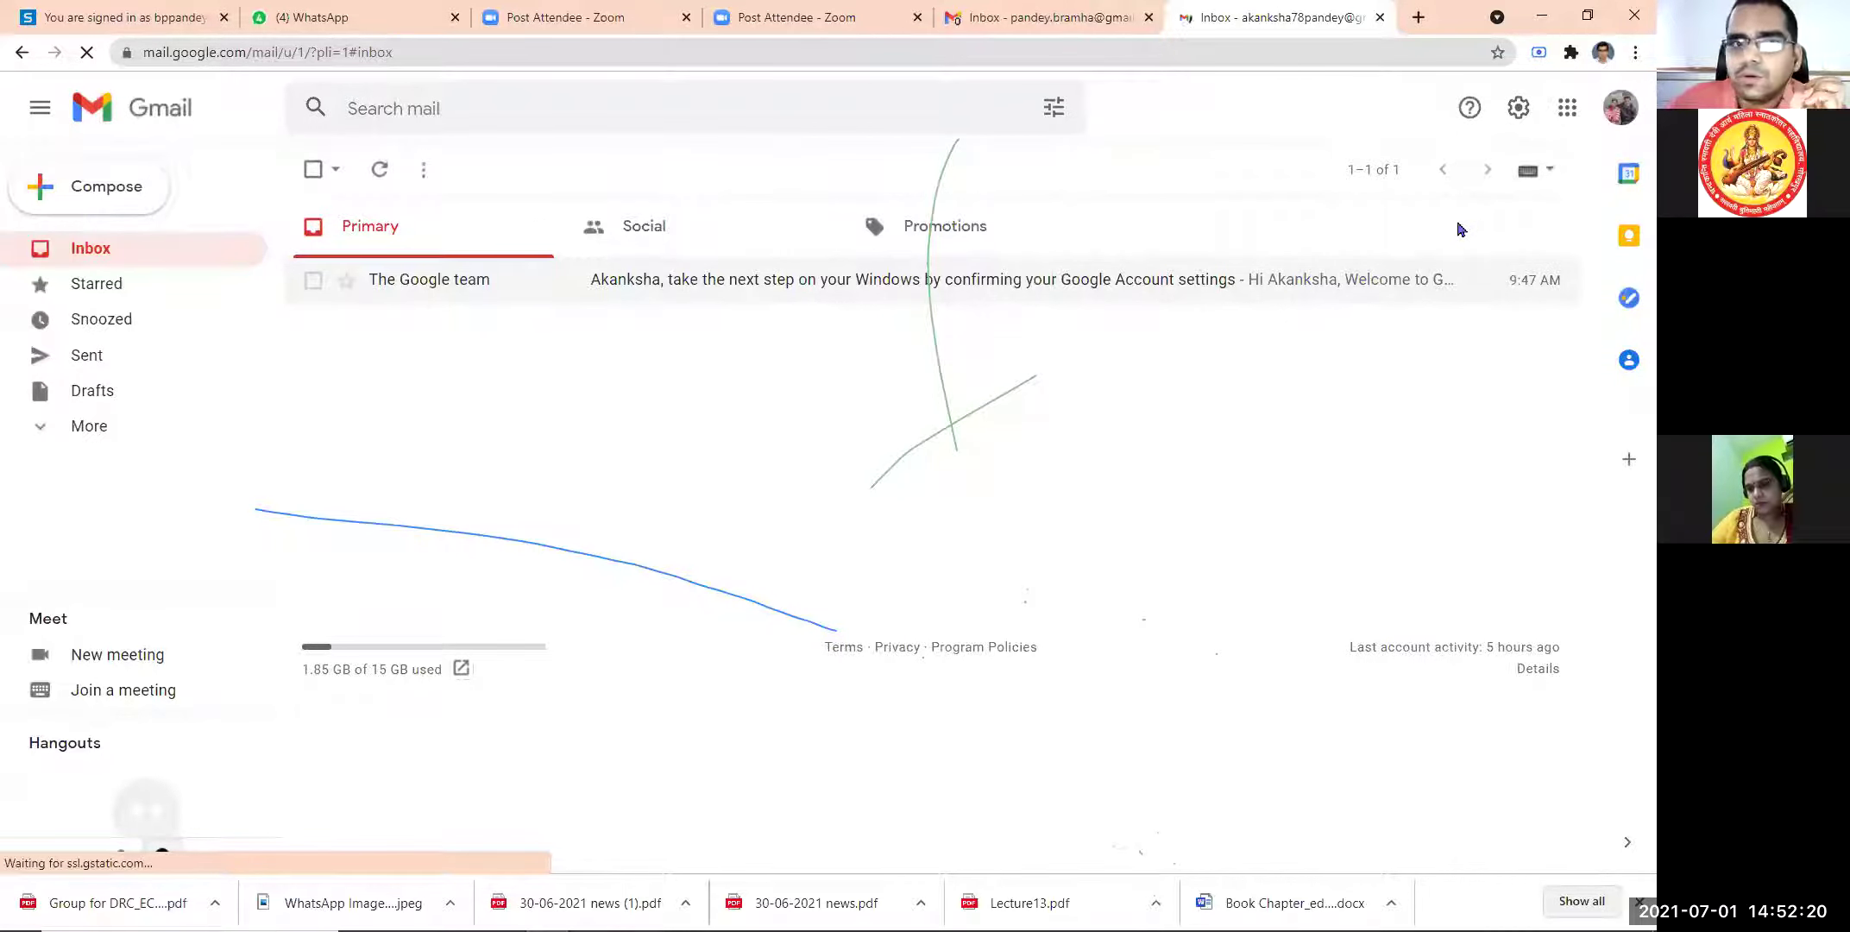
# - Open YouTube from the second account's inbox, browse the home feed and expand the list of library links
pyautogui.click(1568, 109)
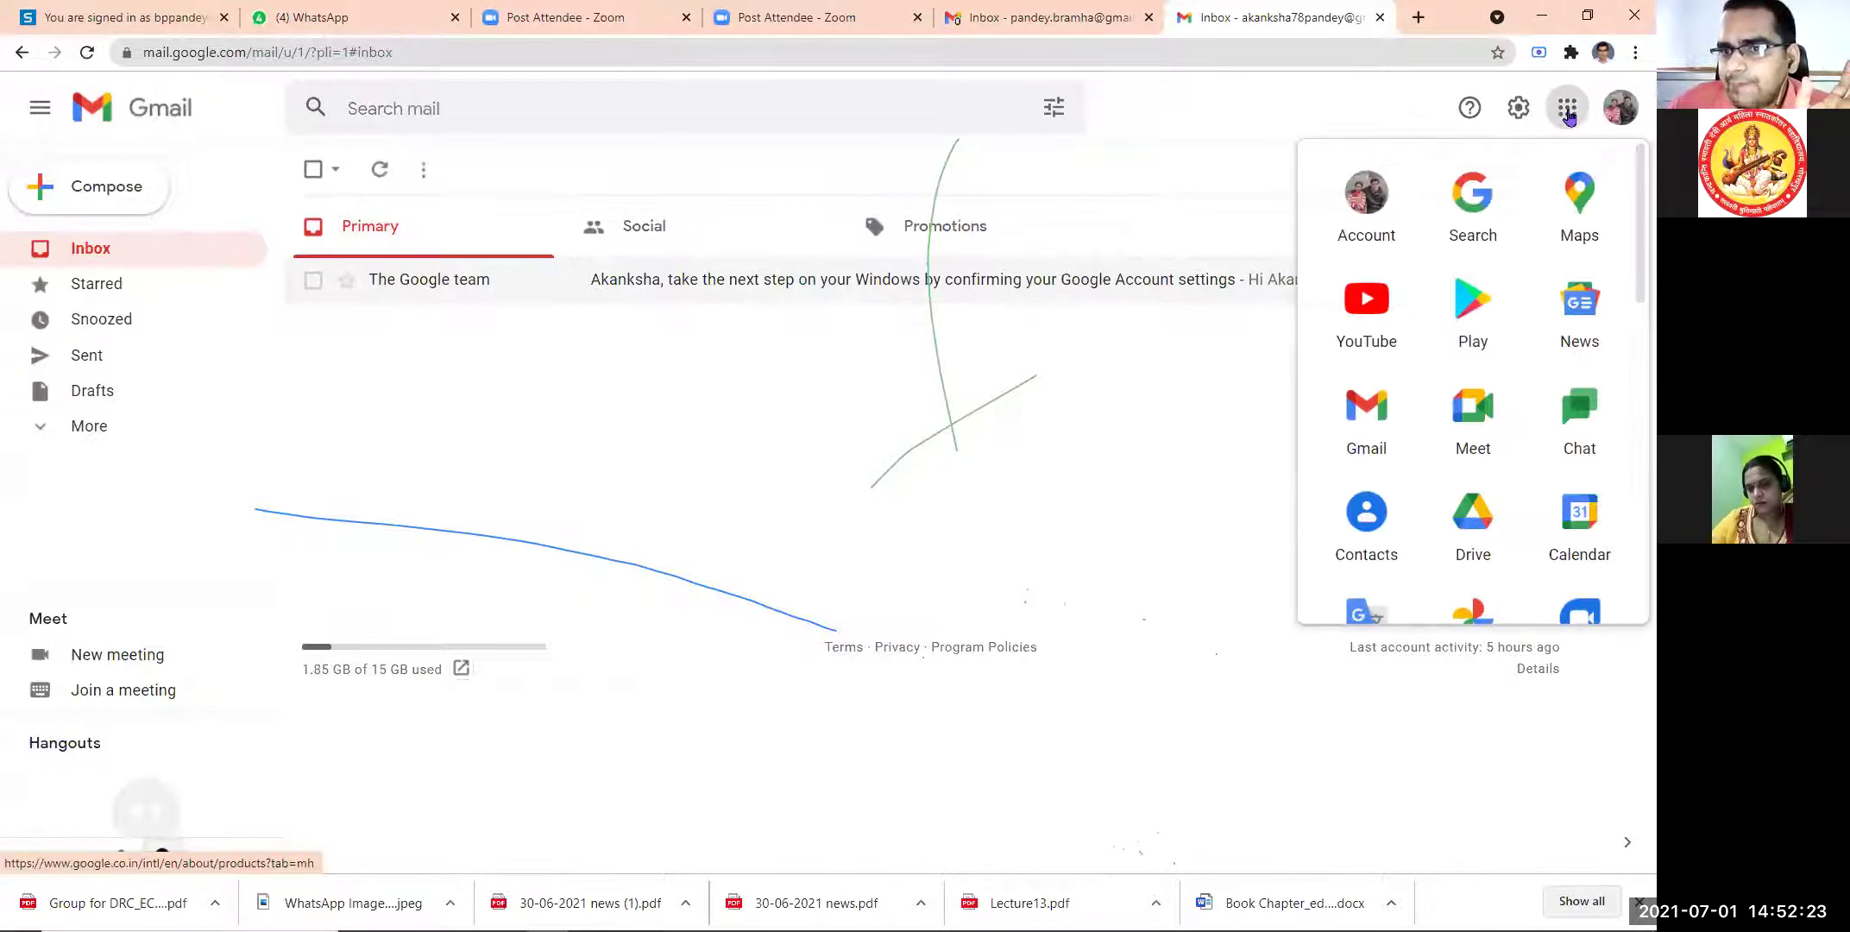
pyautogui.click(1369, 329)
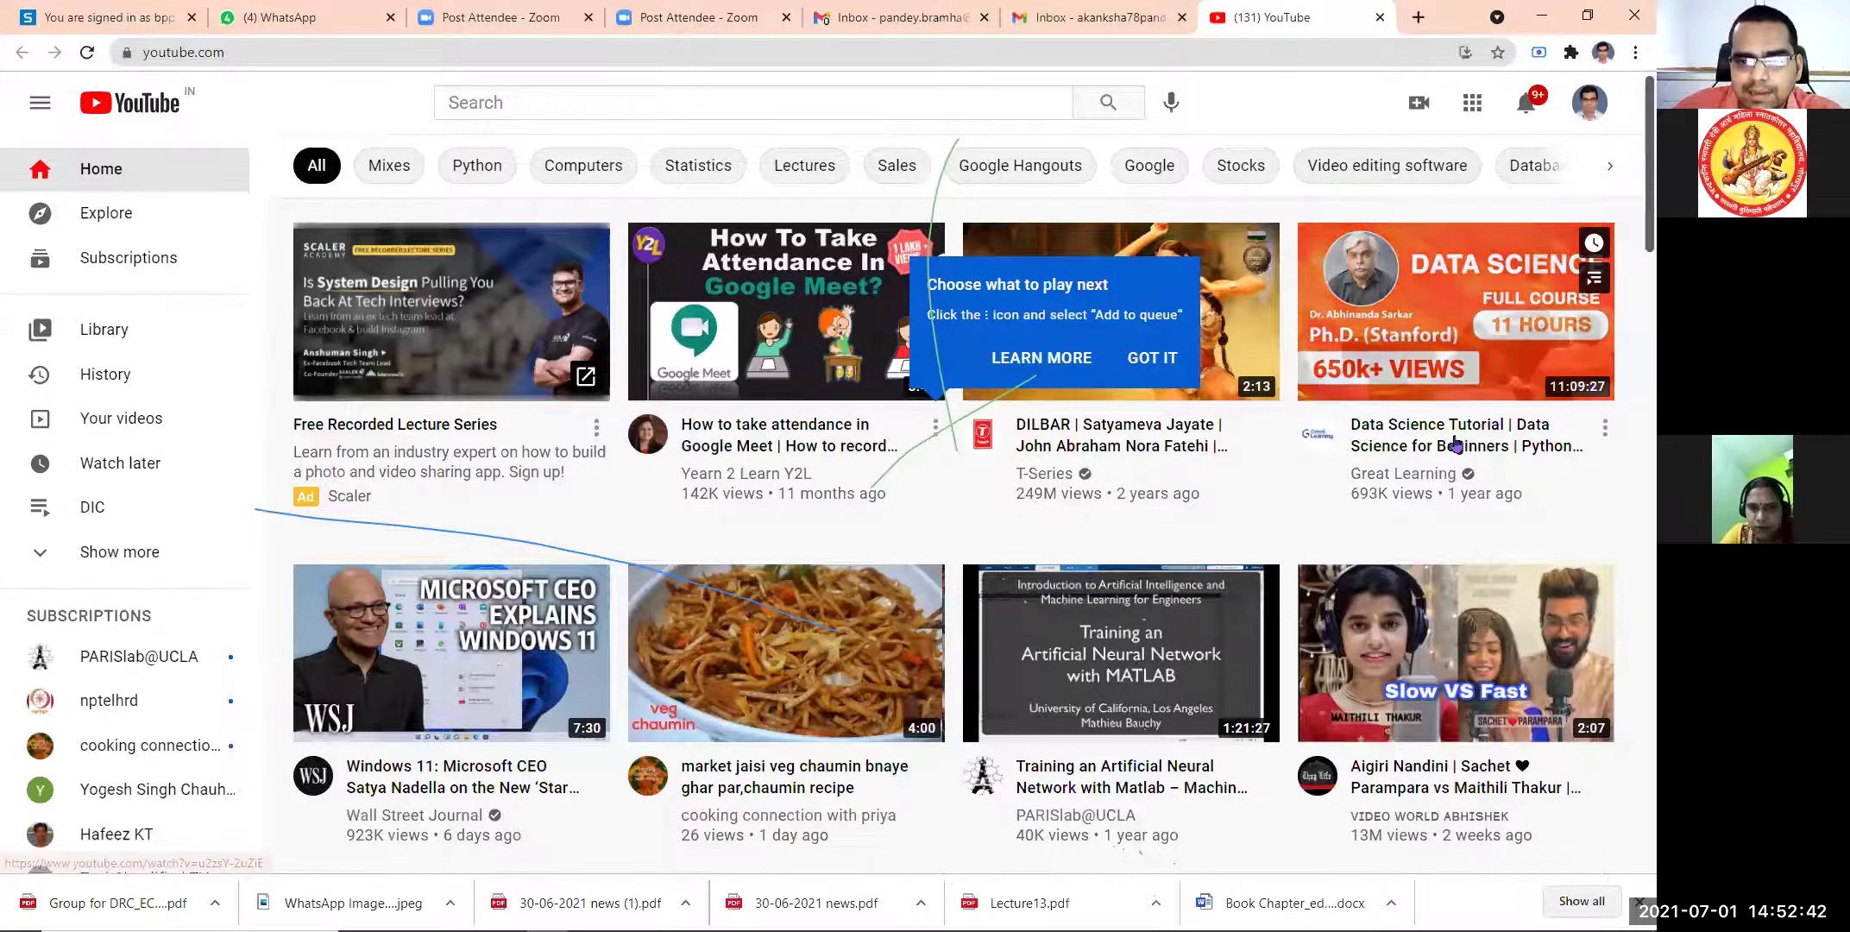
pyautogui.scroll(-15, 1441, 427)
pyautogui.scroll(-5, 1439, 425)
pyautogui.scroll(20, 1415, 421)
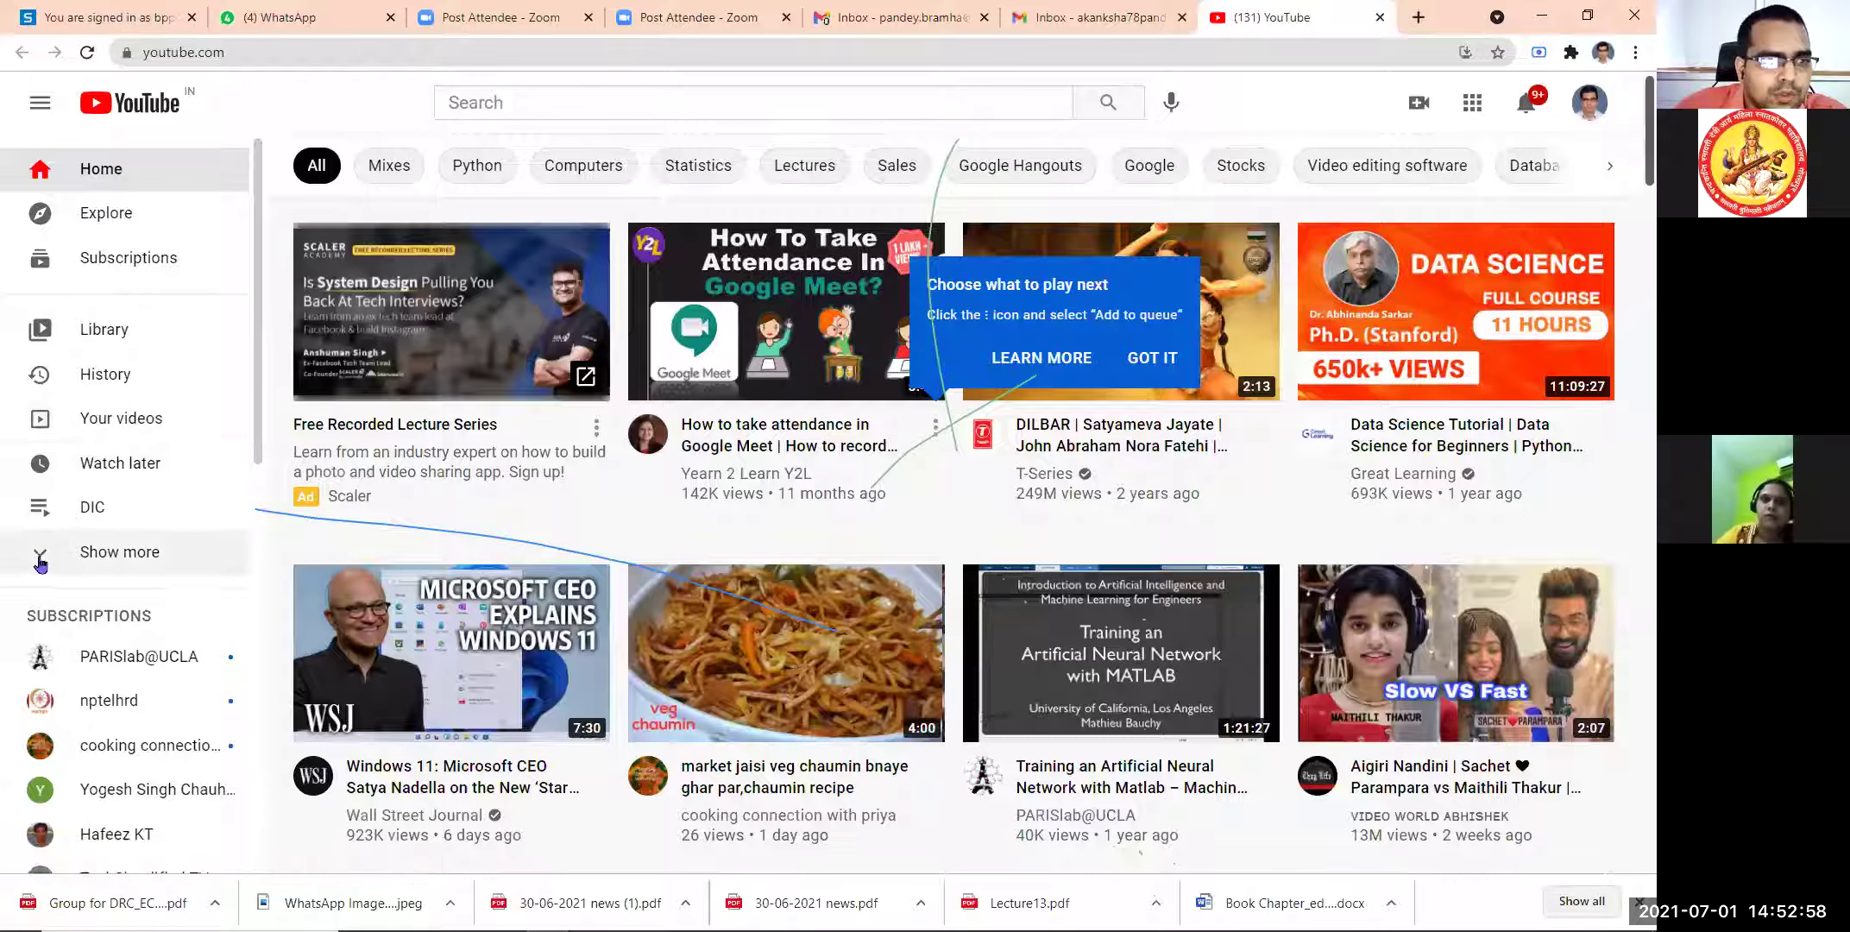
pyautogui.click(110, 552)
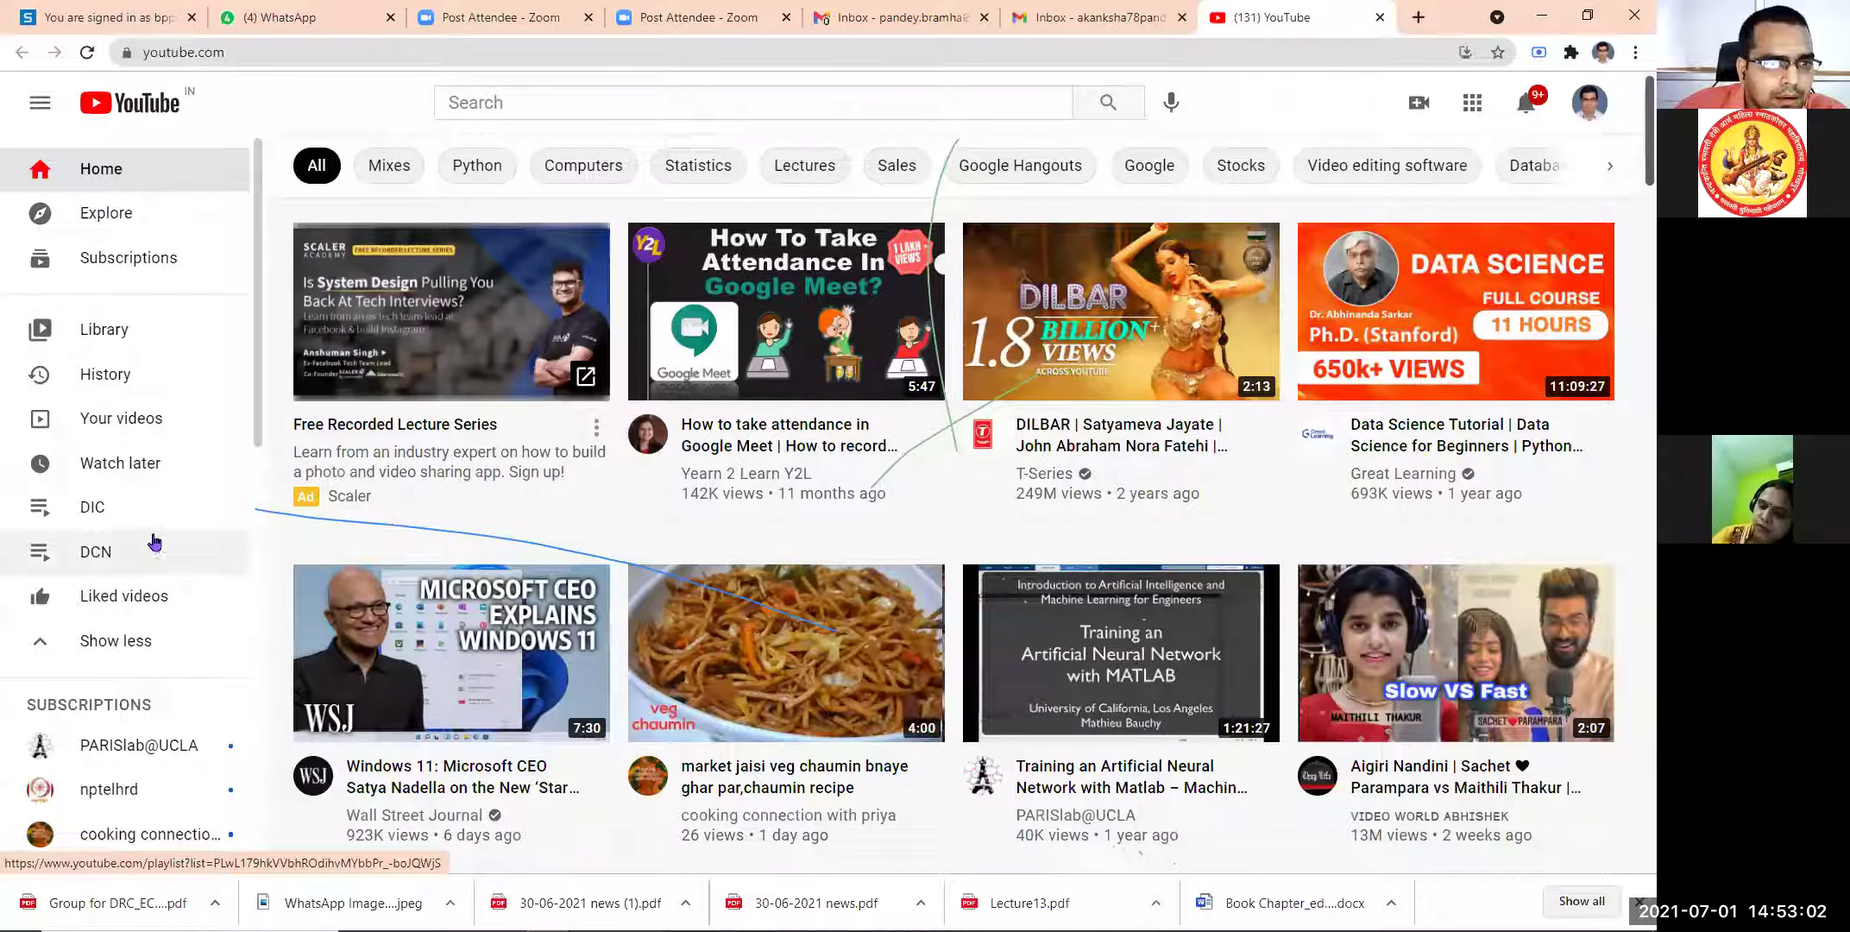
# - Check which Google account YouTube is signed in with and close the YouTube page
pyautogui.click(1596, 112)
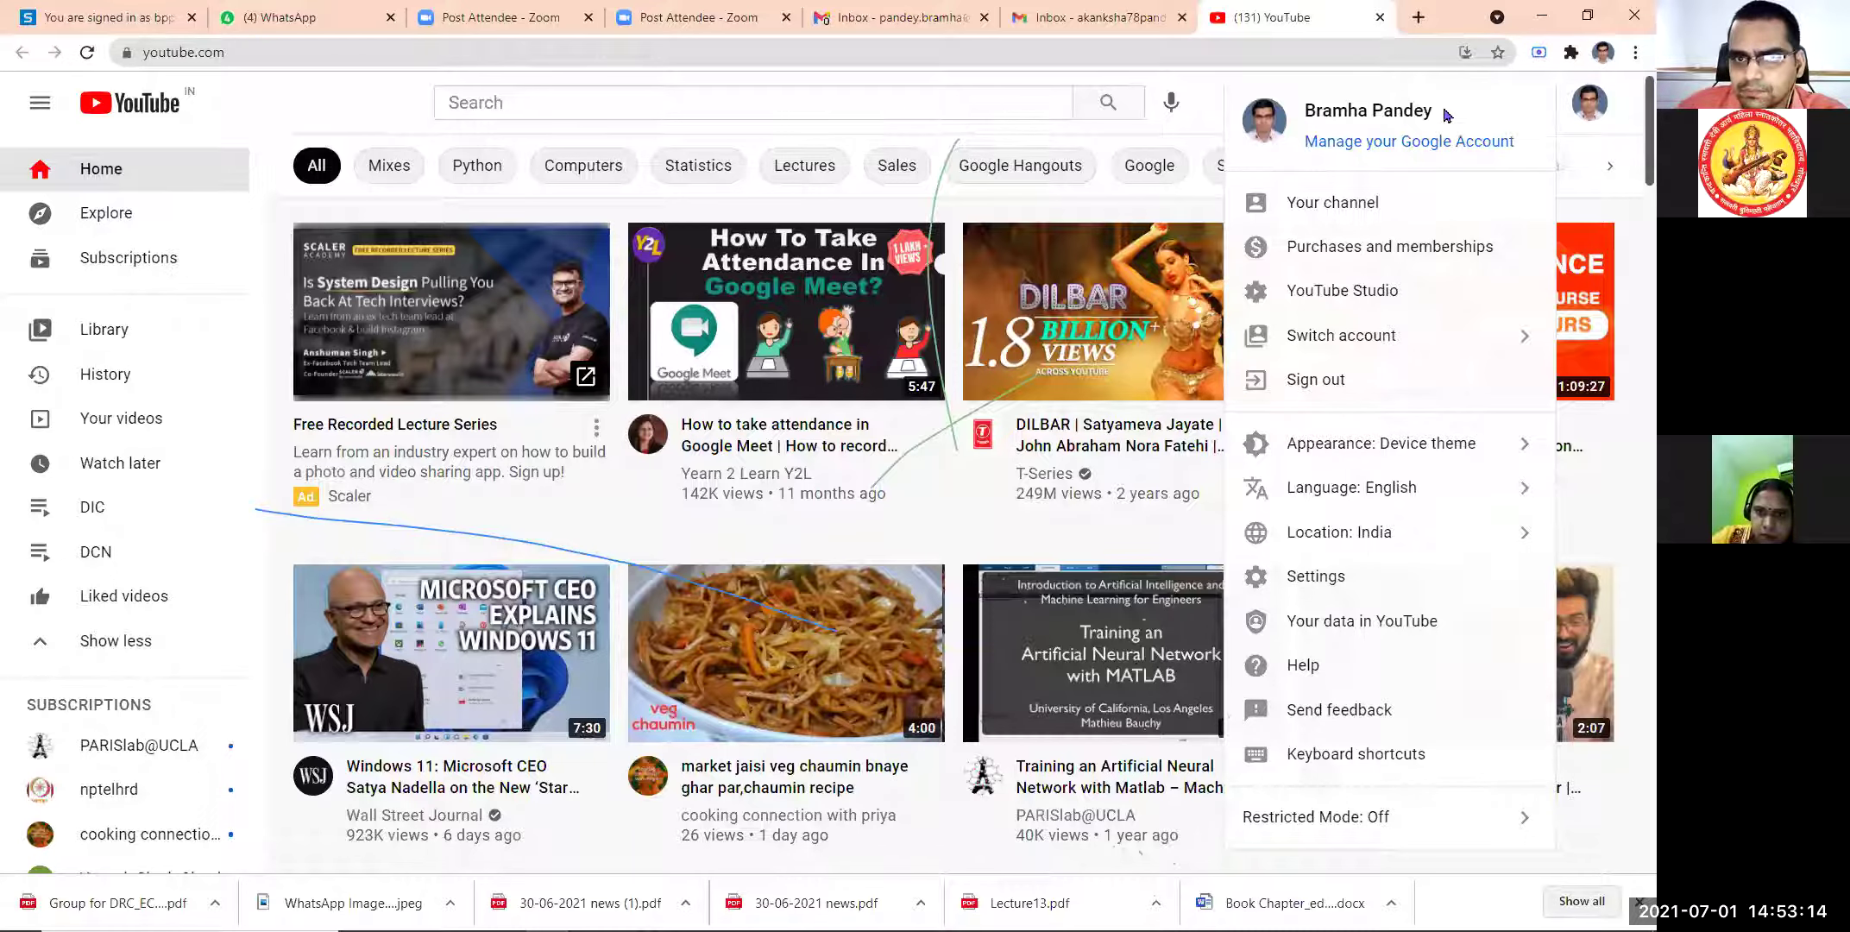
pyautogui.click(1111, 15)
pyautogui.click(1266, 15)
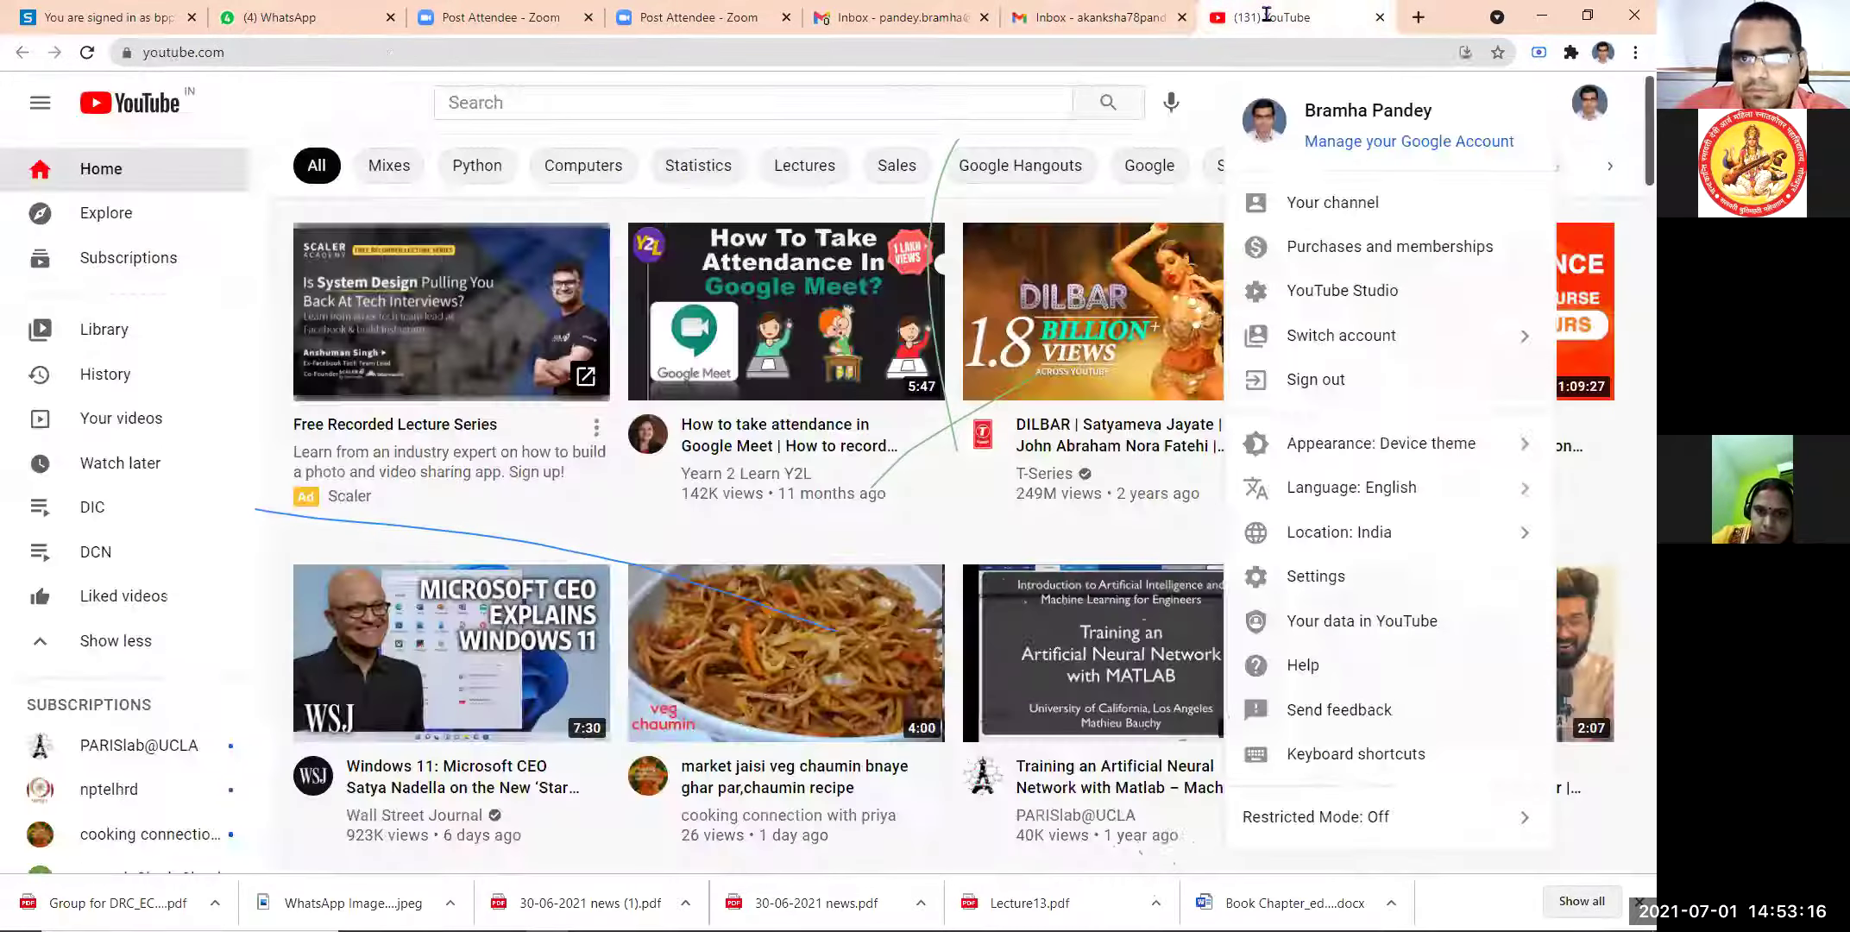
pyautogui.click(1378, 18)
# - Close the first account's inbox and check the account details in the second account's inbox
pyautogui.click(1566, 108)
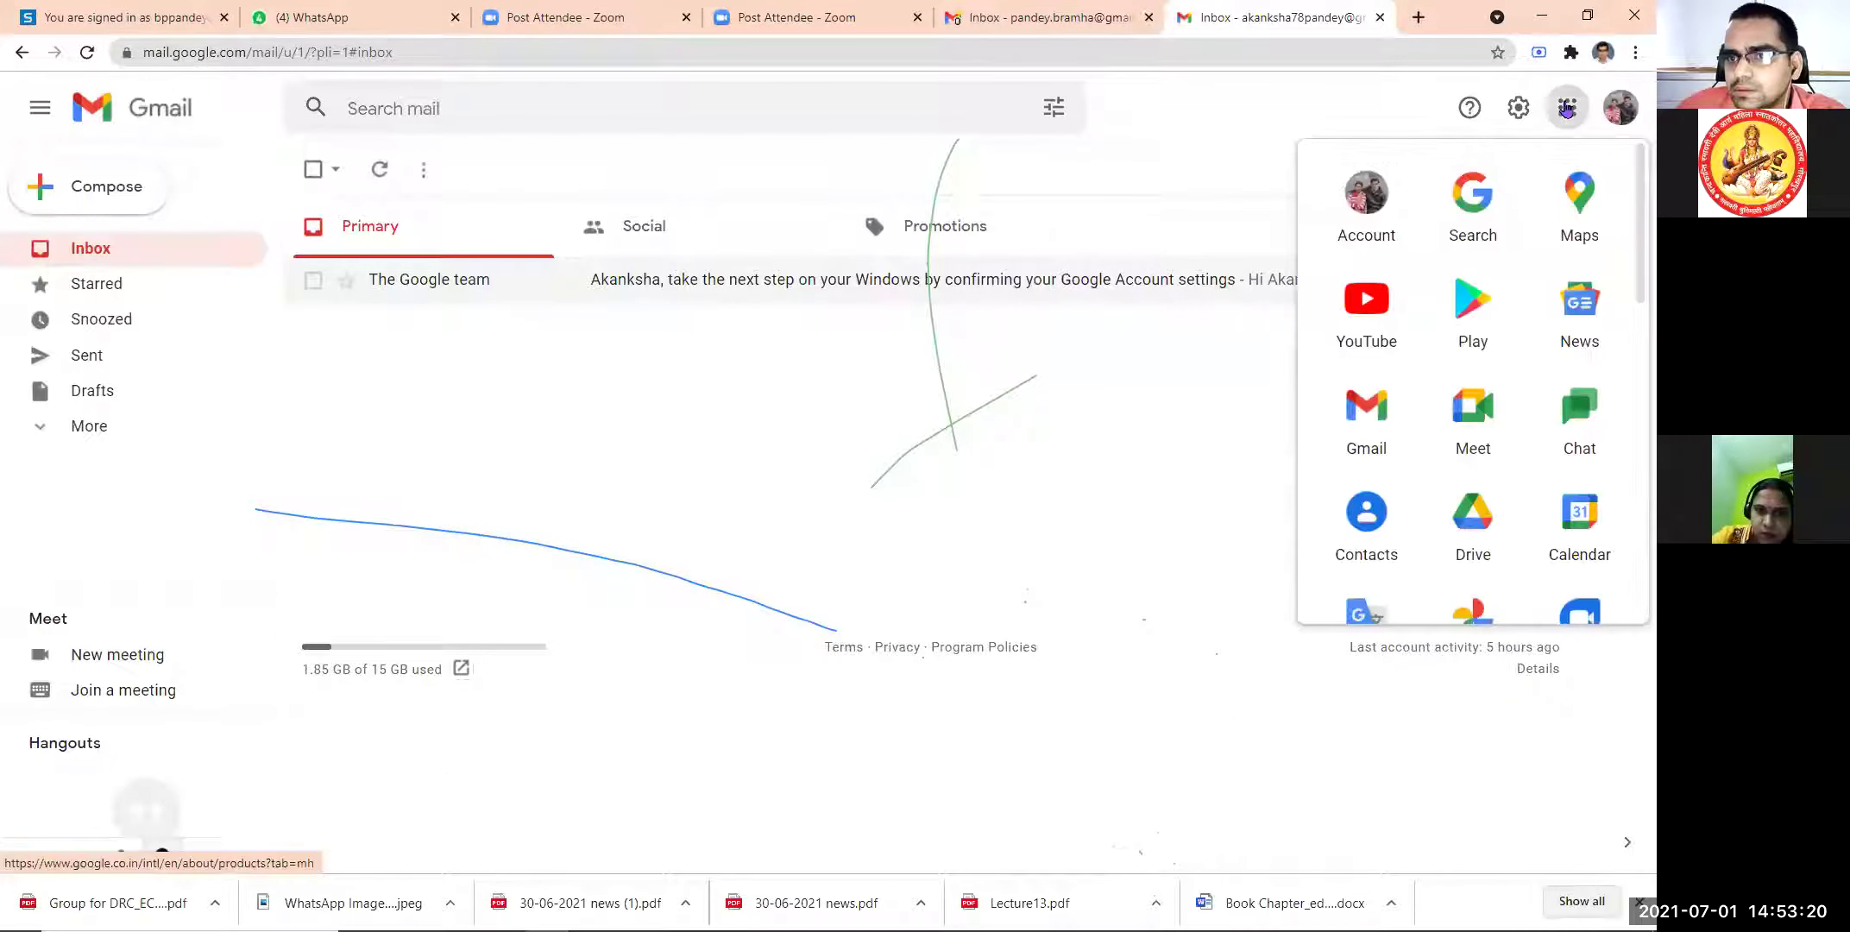
pyautogui.click(1067, 26)
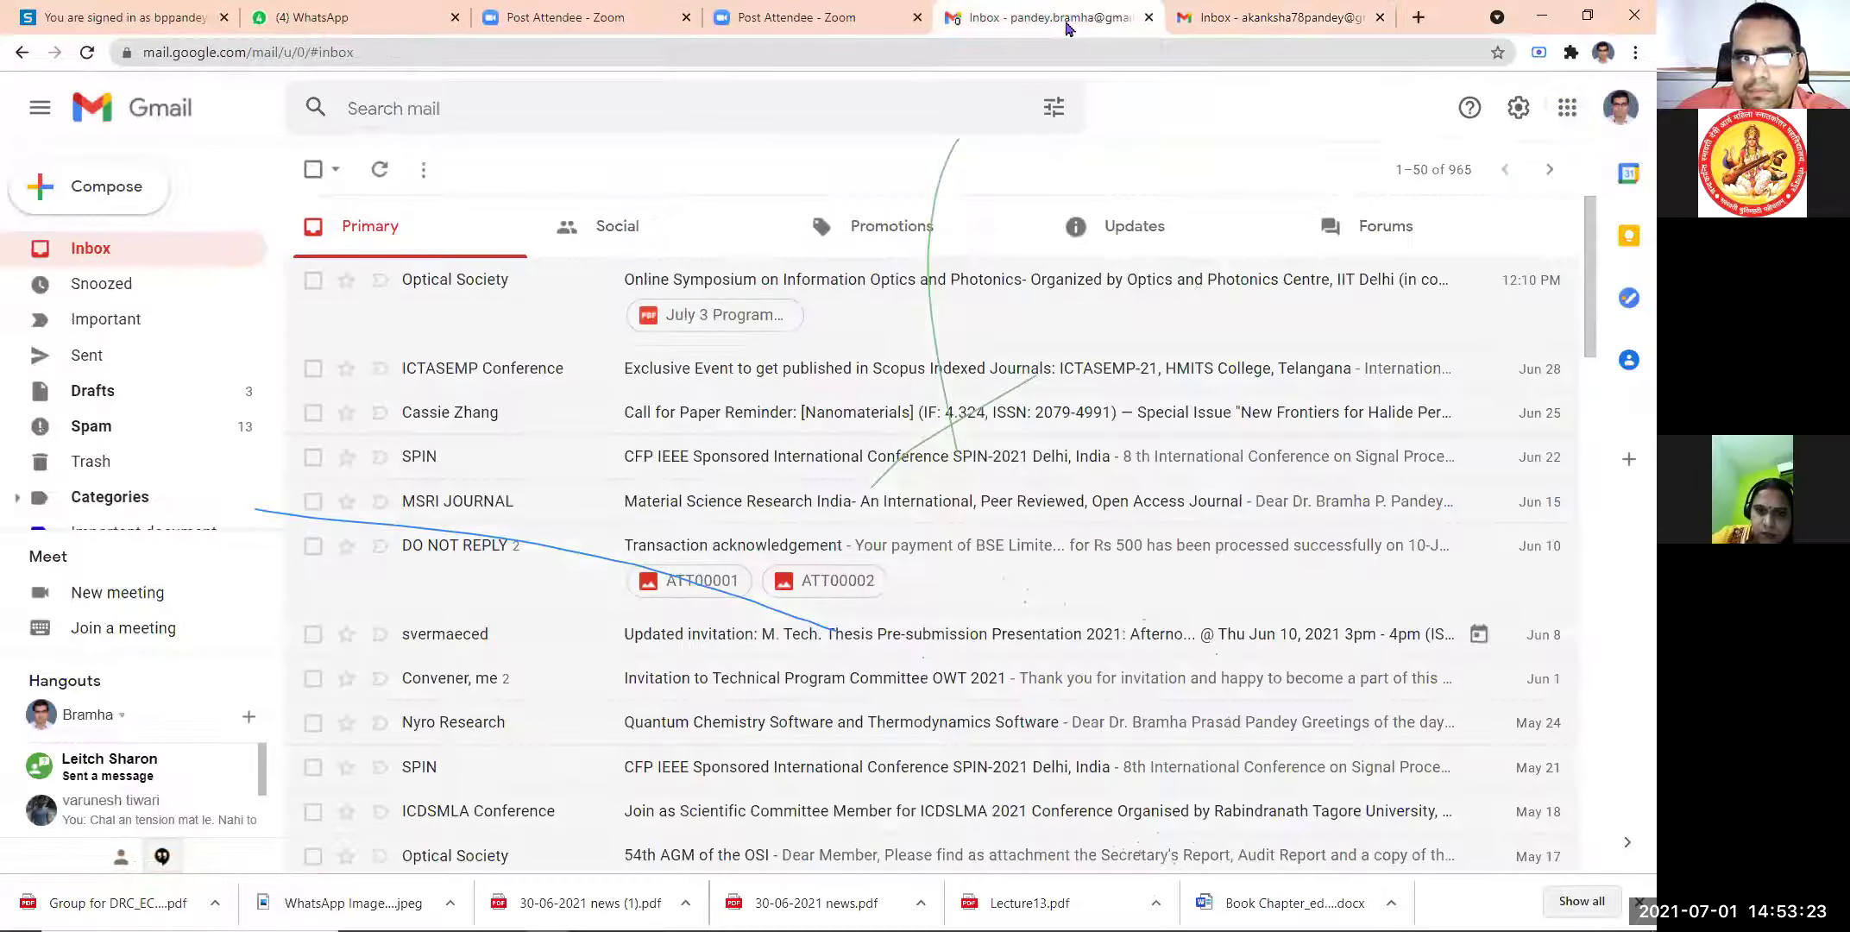
pyautogui.click(1146, 19)
pyautogui.click(1621, 111)
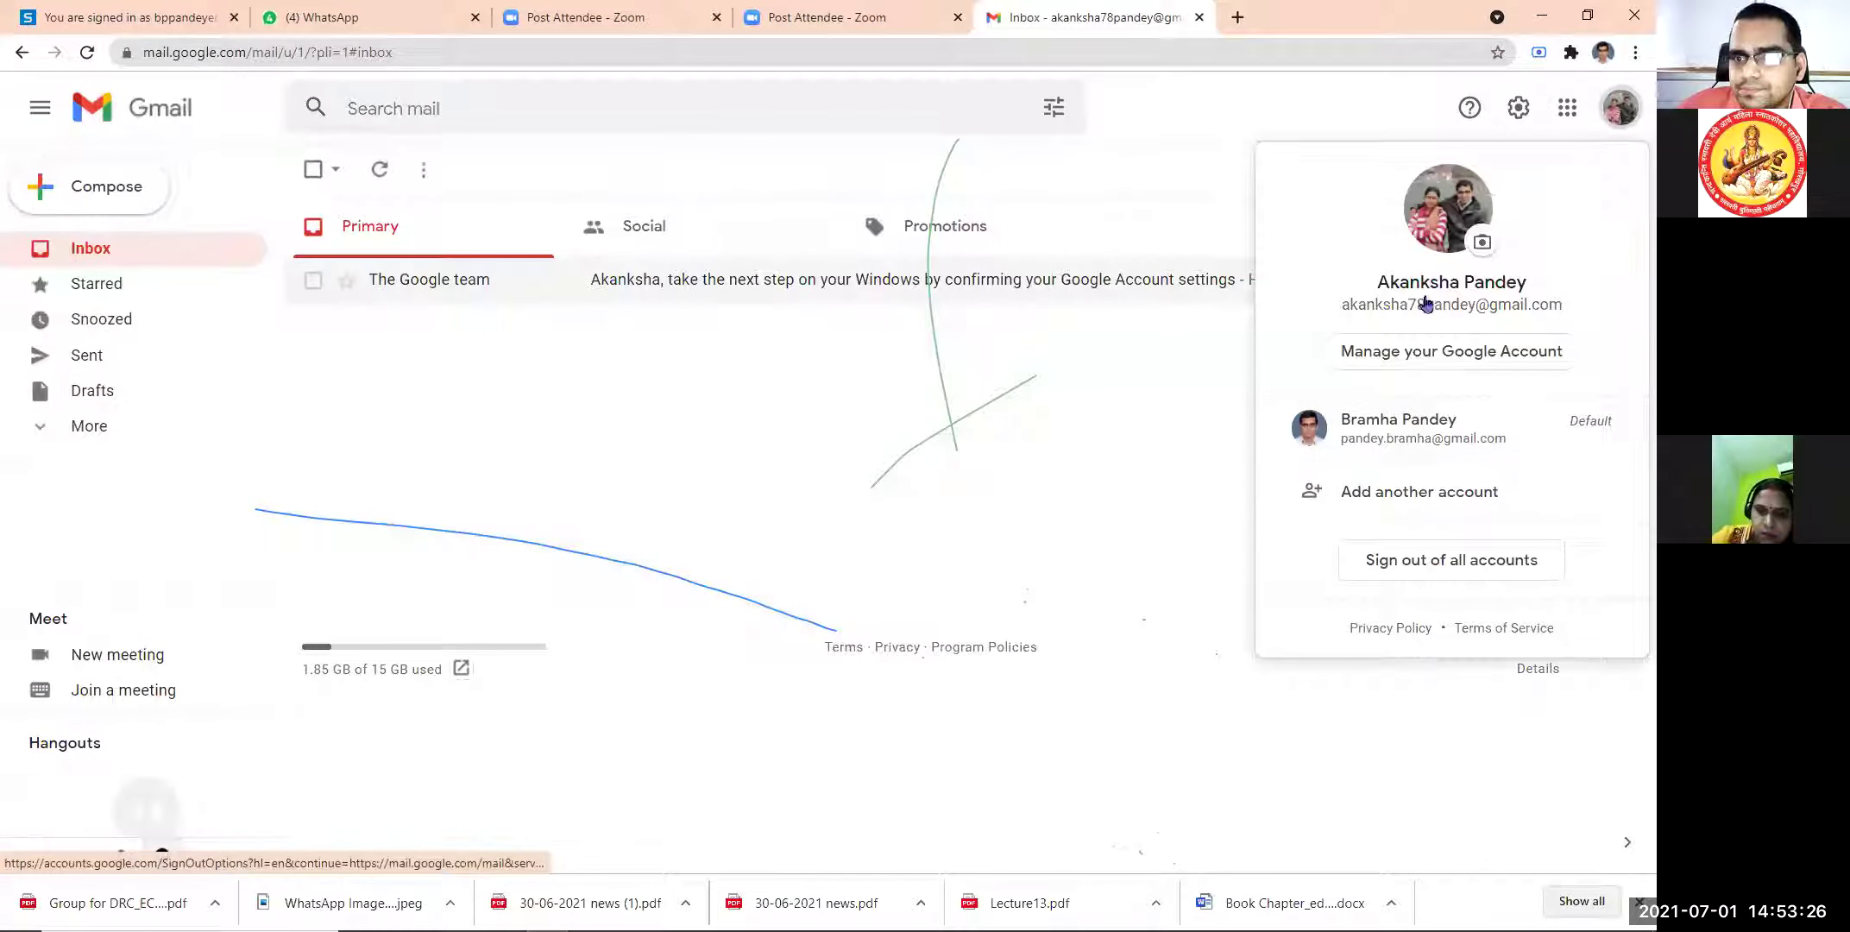
# - Reopen YouTube from the second account's inbox and check which account it uses
pyautogui.click(1566, 108)
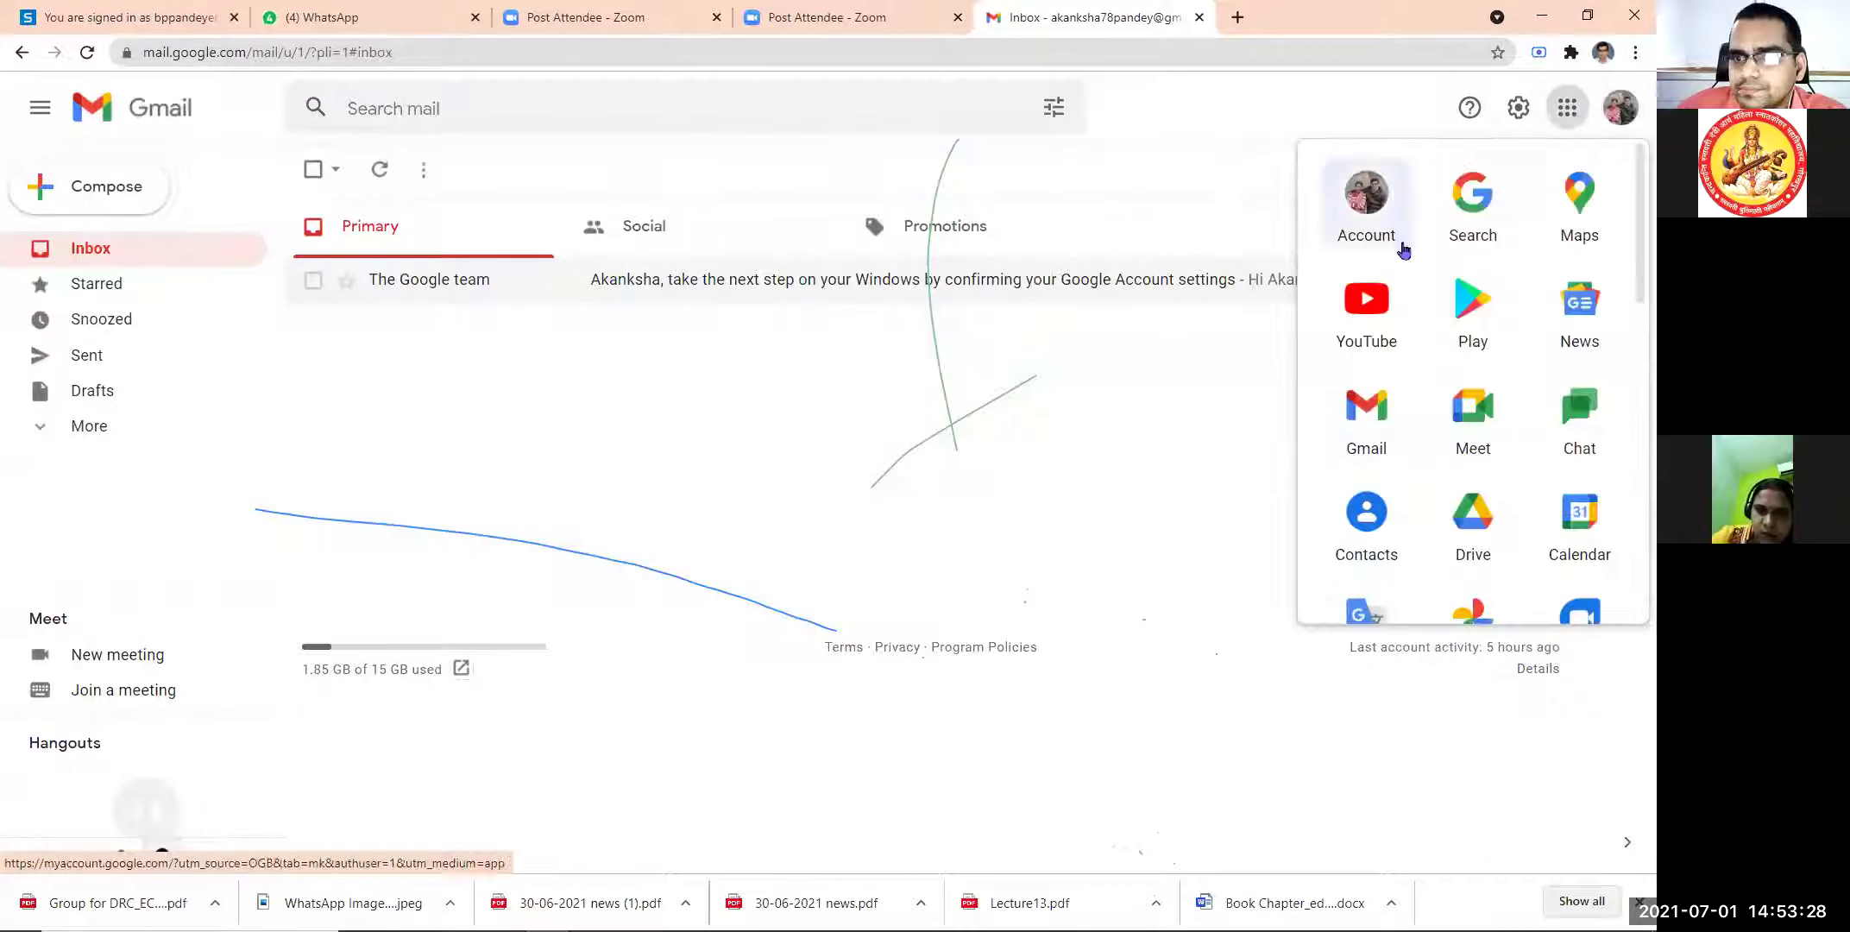
pyautogui.click(1366, 311)
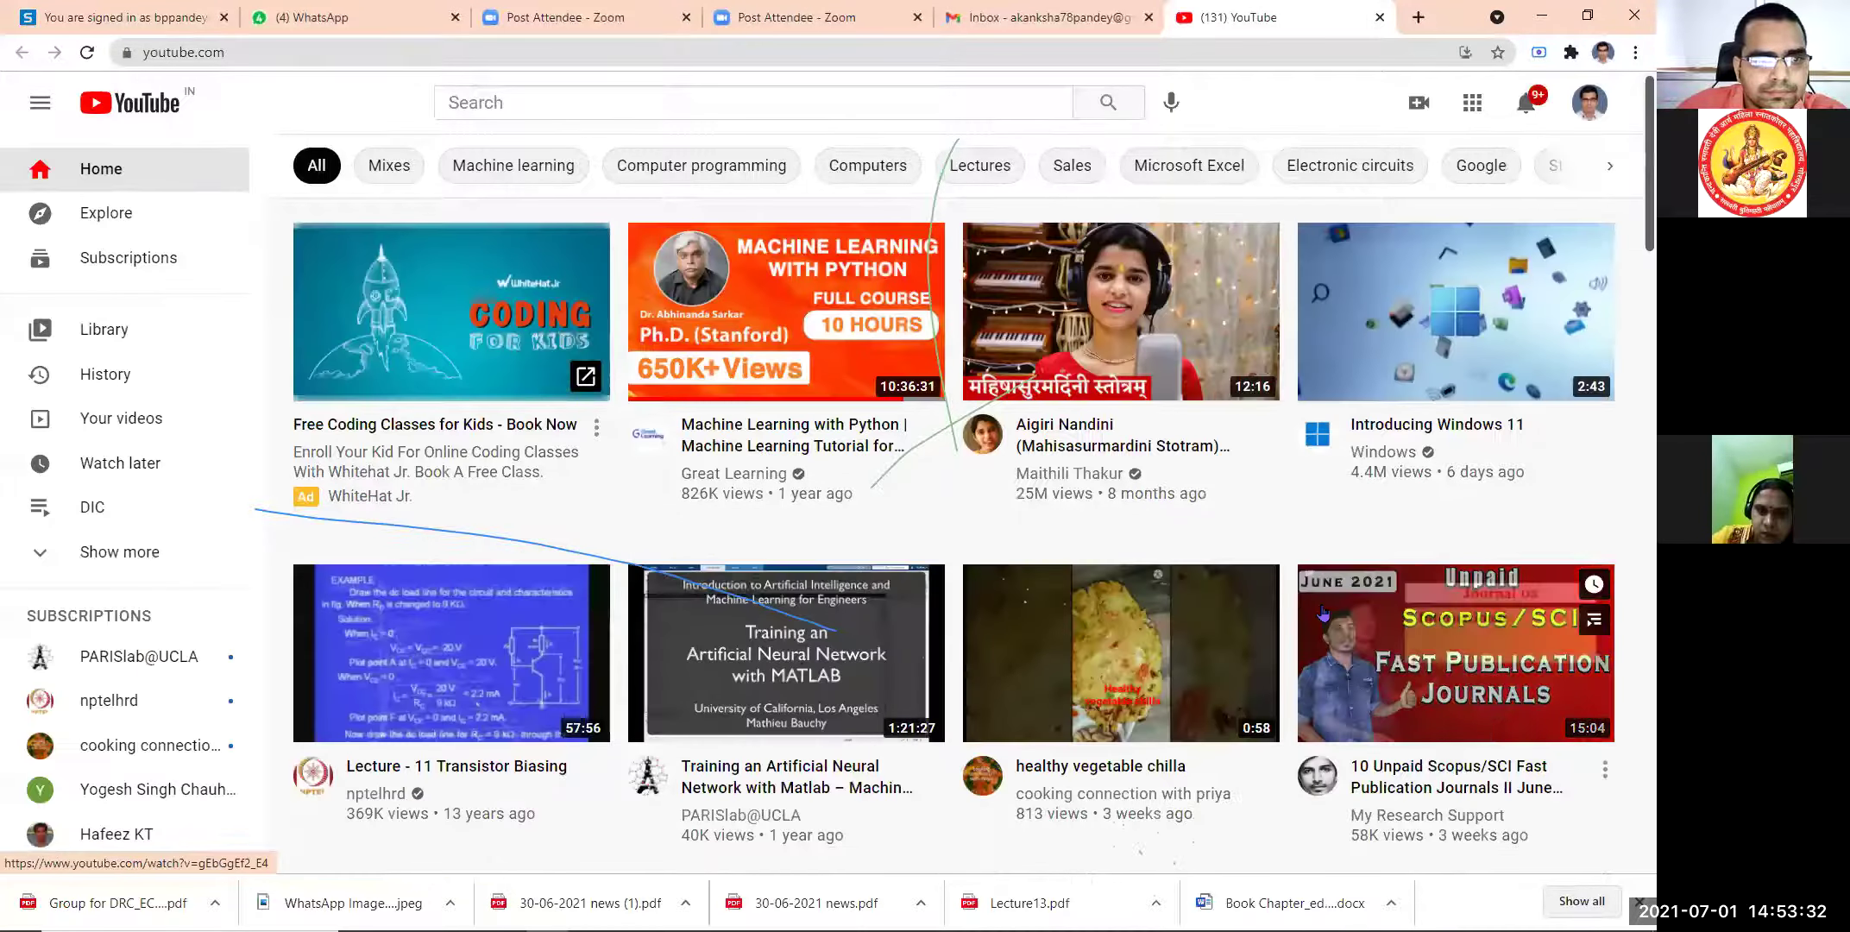
pyautogui.click(1580, 108)
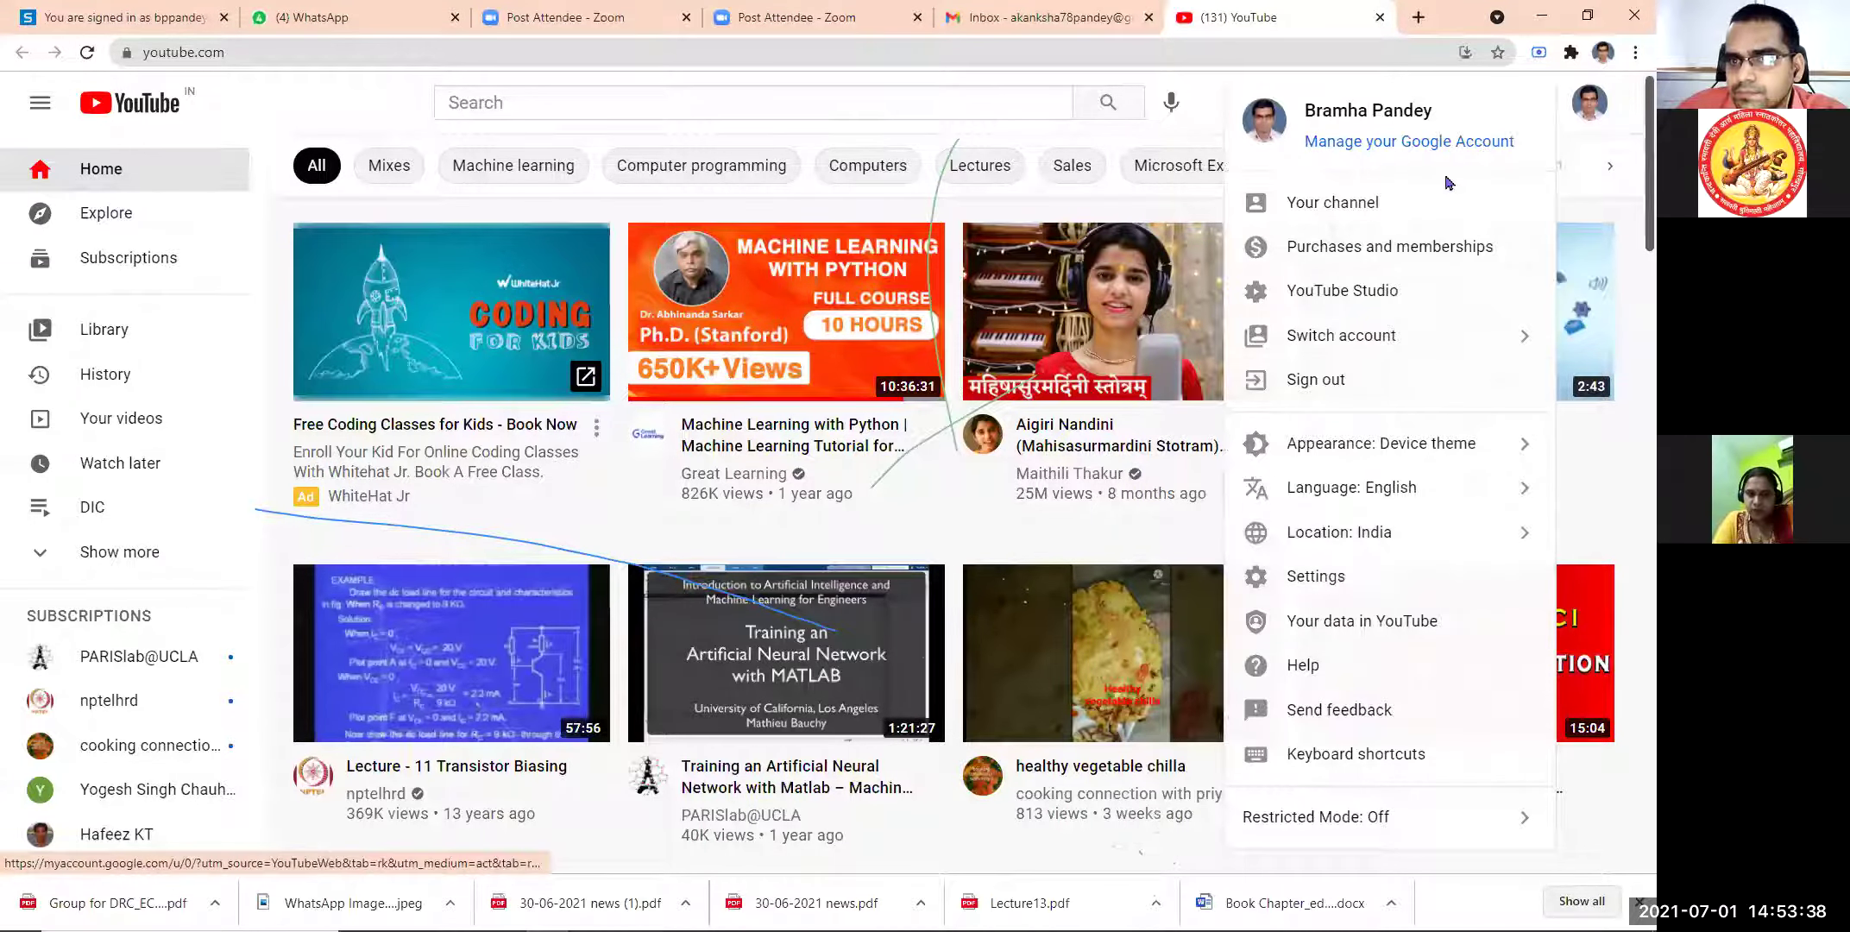
pyautogui.click(1629, 126)
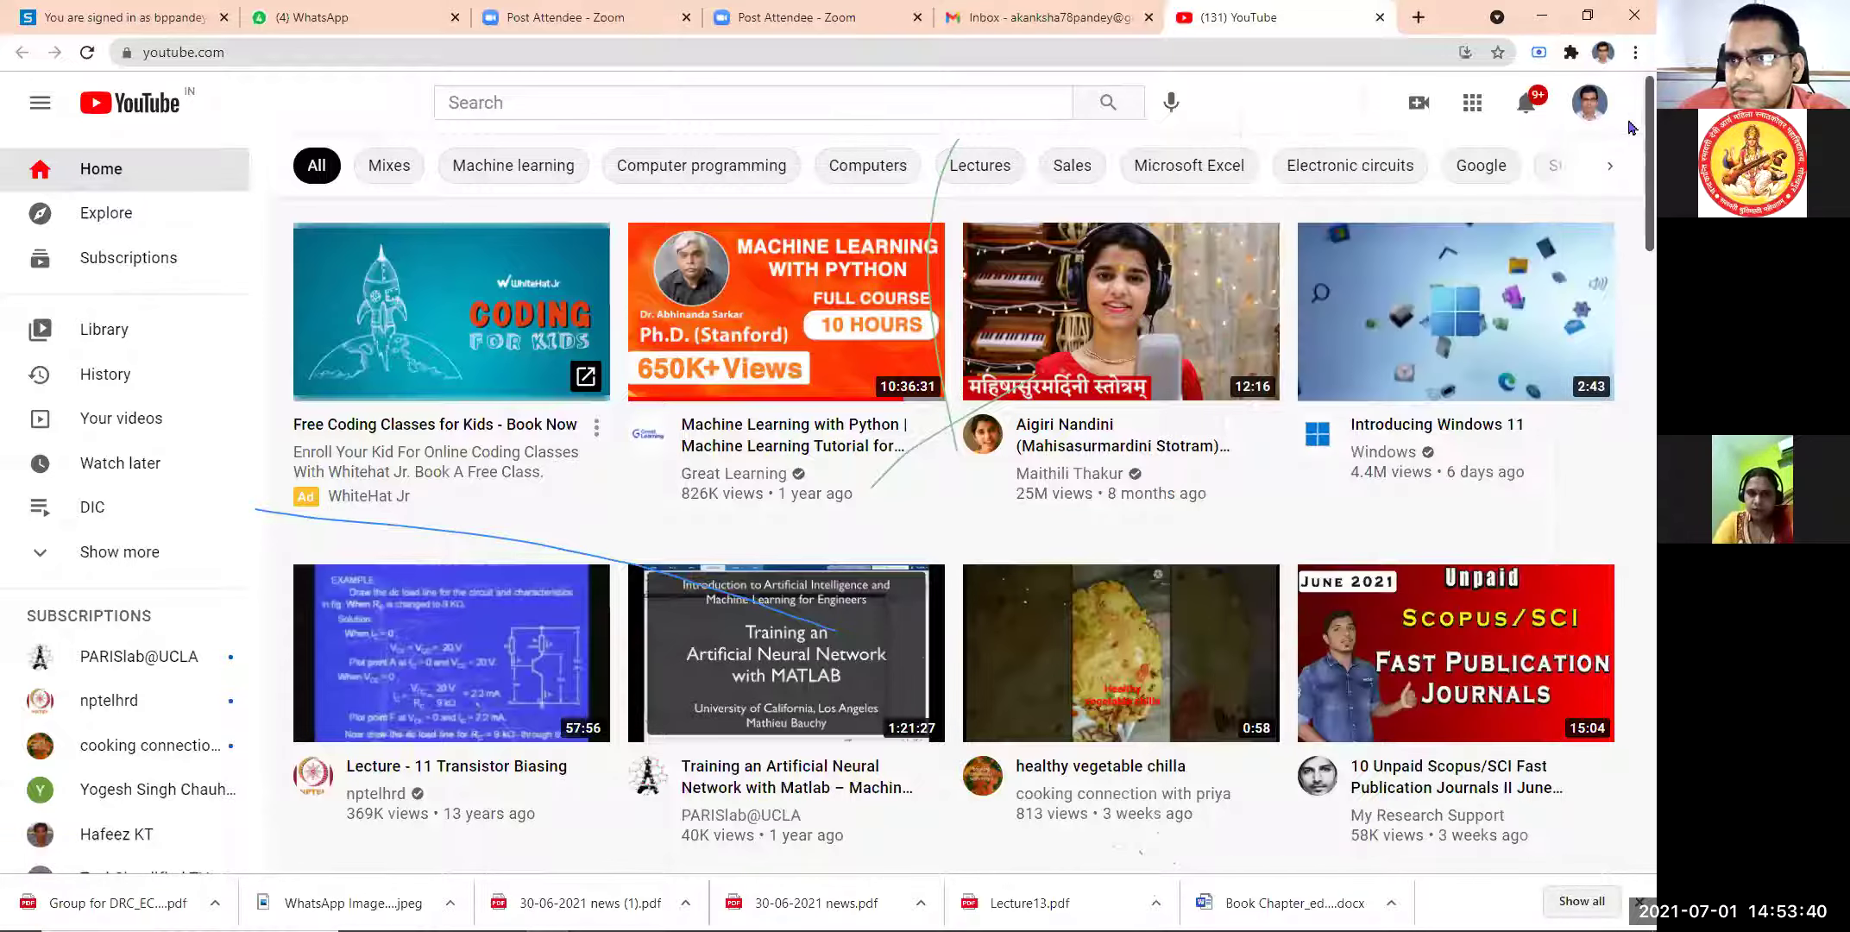
pyautogui.click(1595, 111)
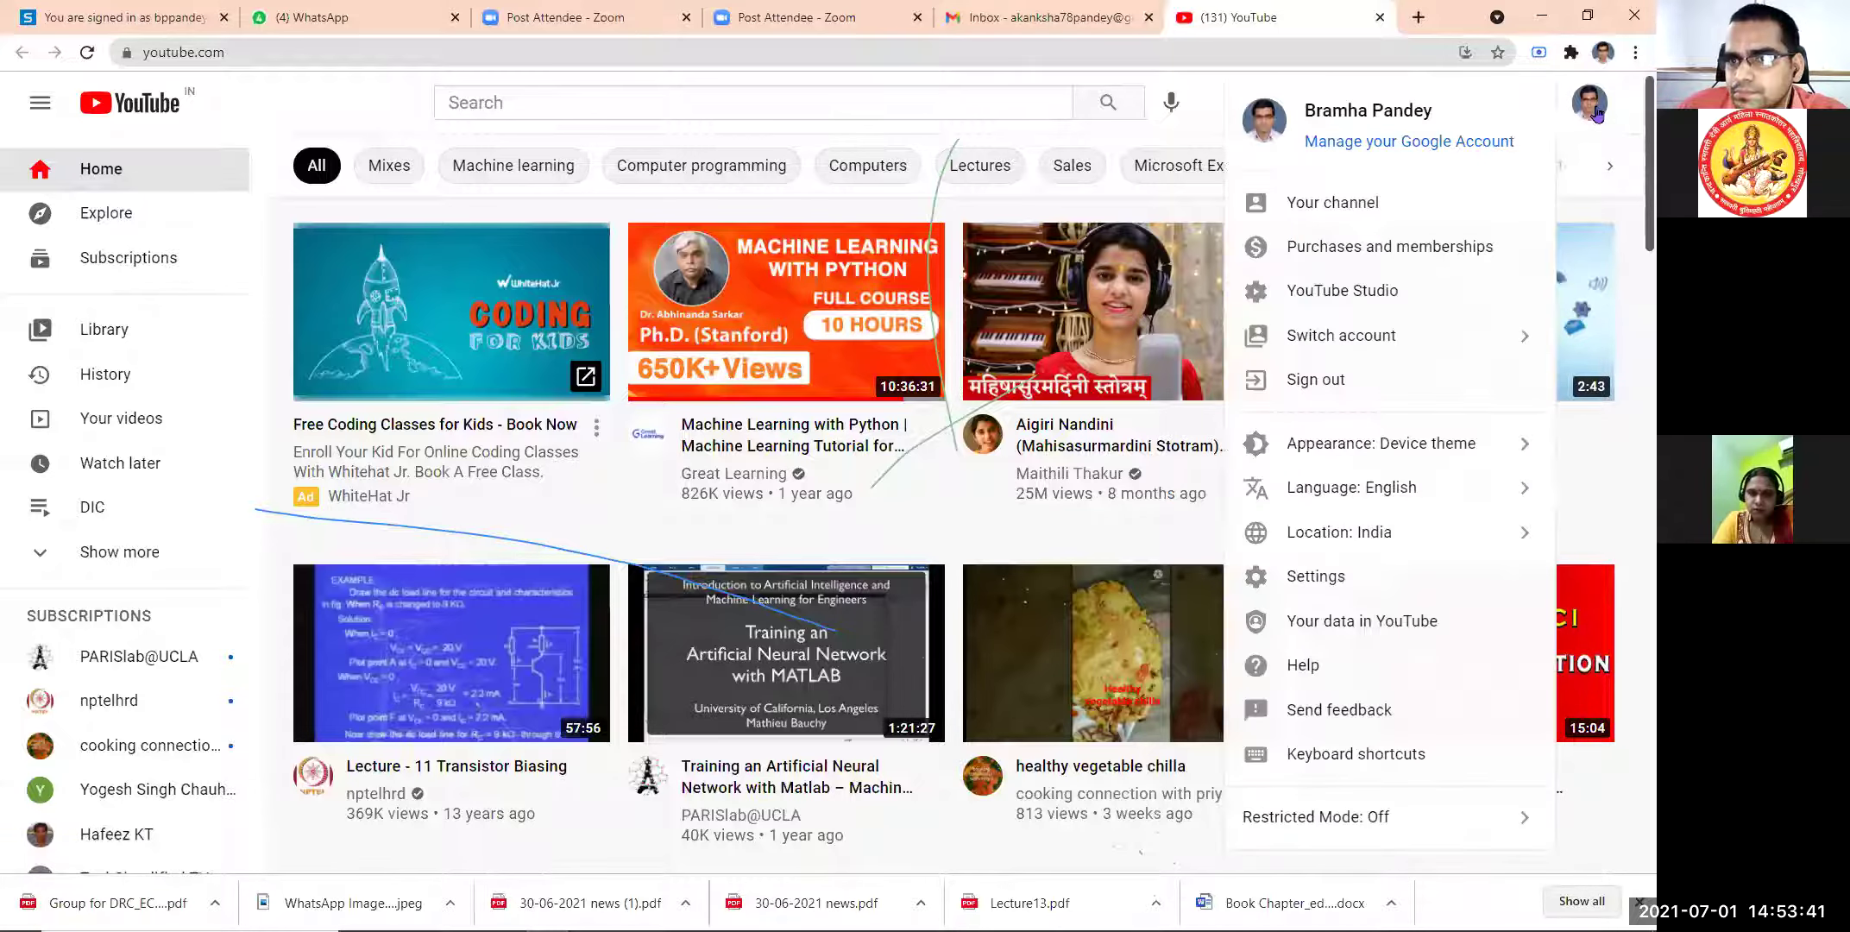
# - Look over the Google Account management page reached from YouTube, and close both that page and YouTube
pyautogui.click(1408, 148)
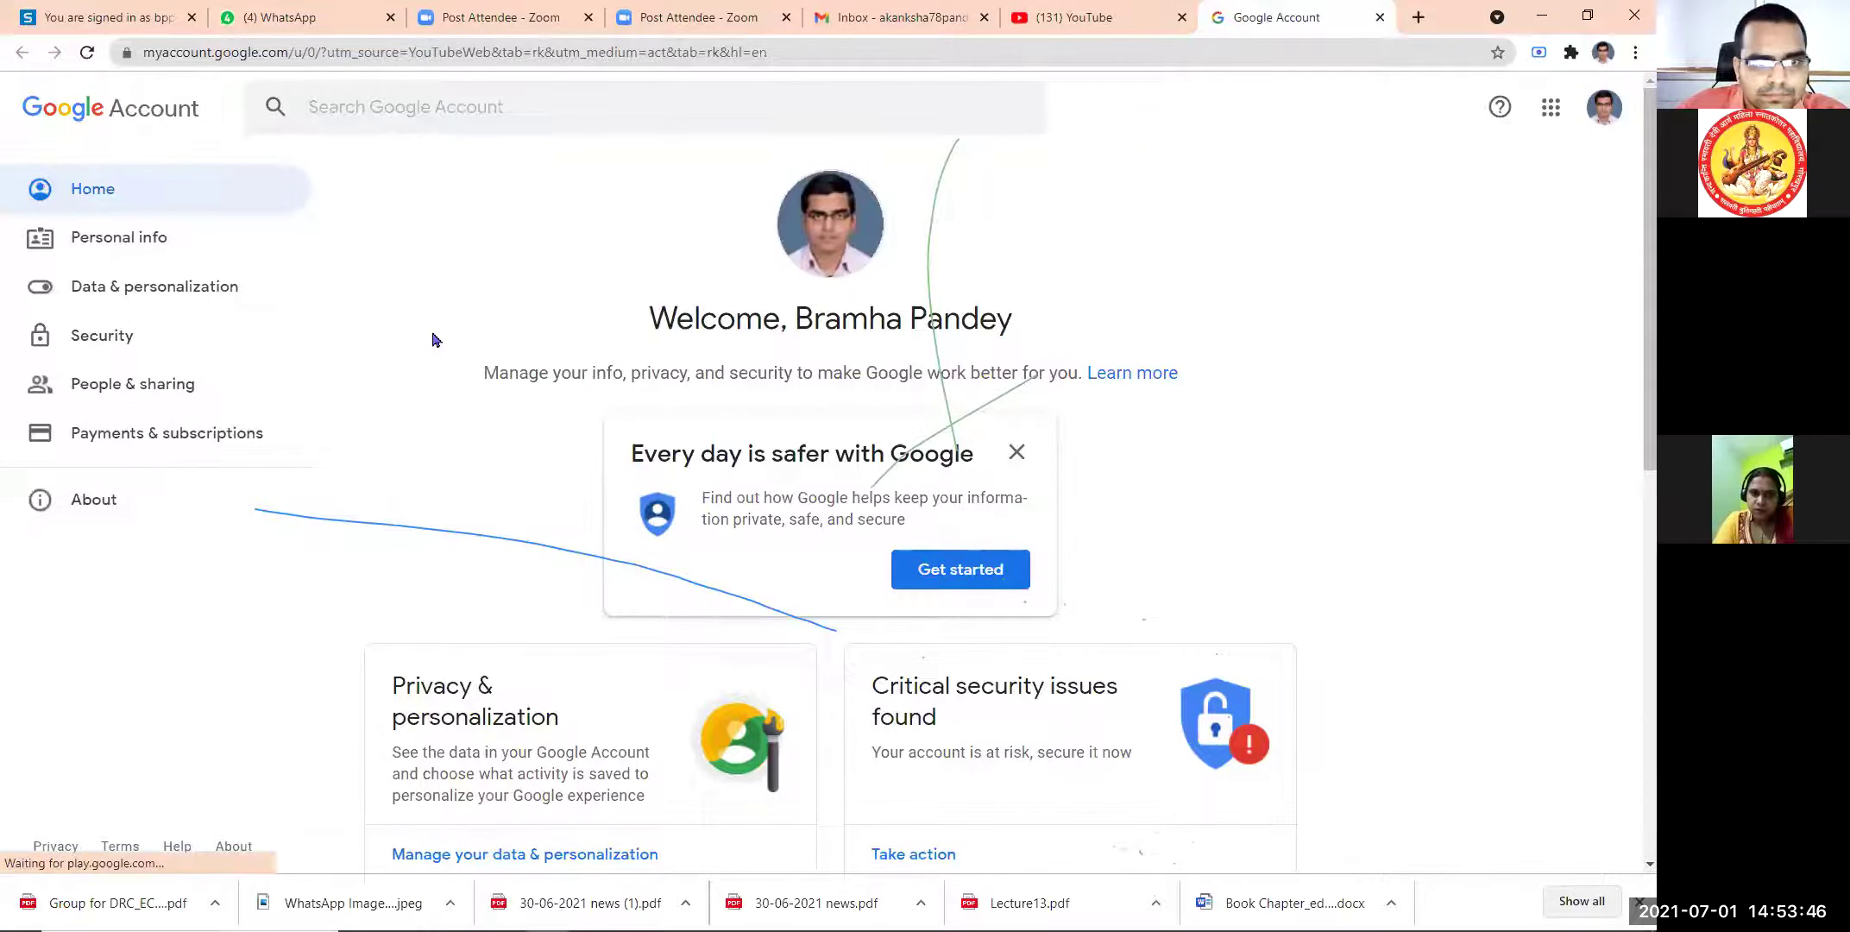
pyautogui.scroll(-9, 735, 400)
pyautogui.scroll(9, 731, 401)
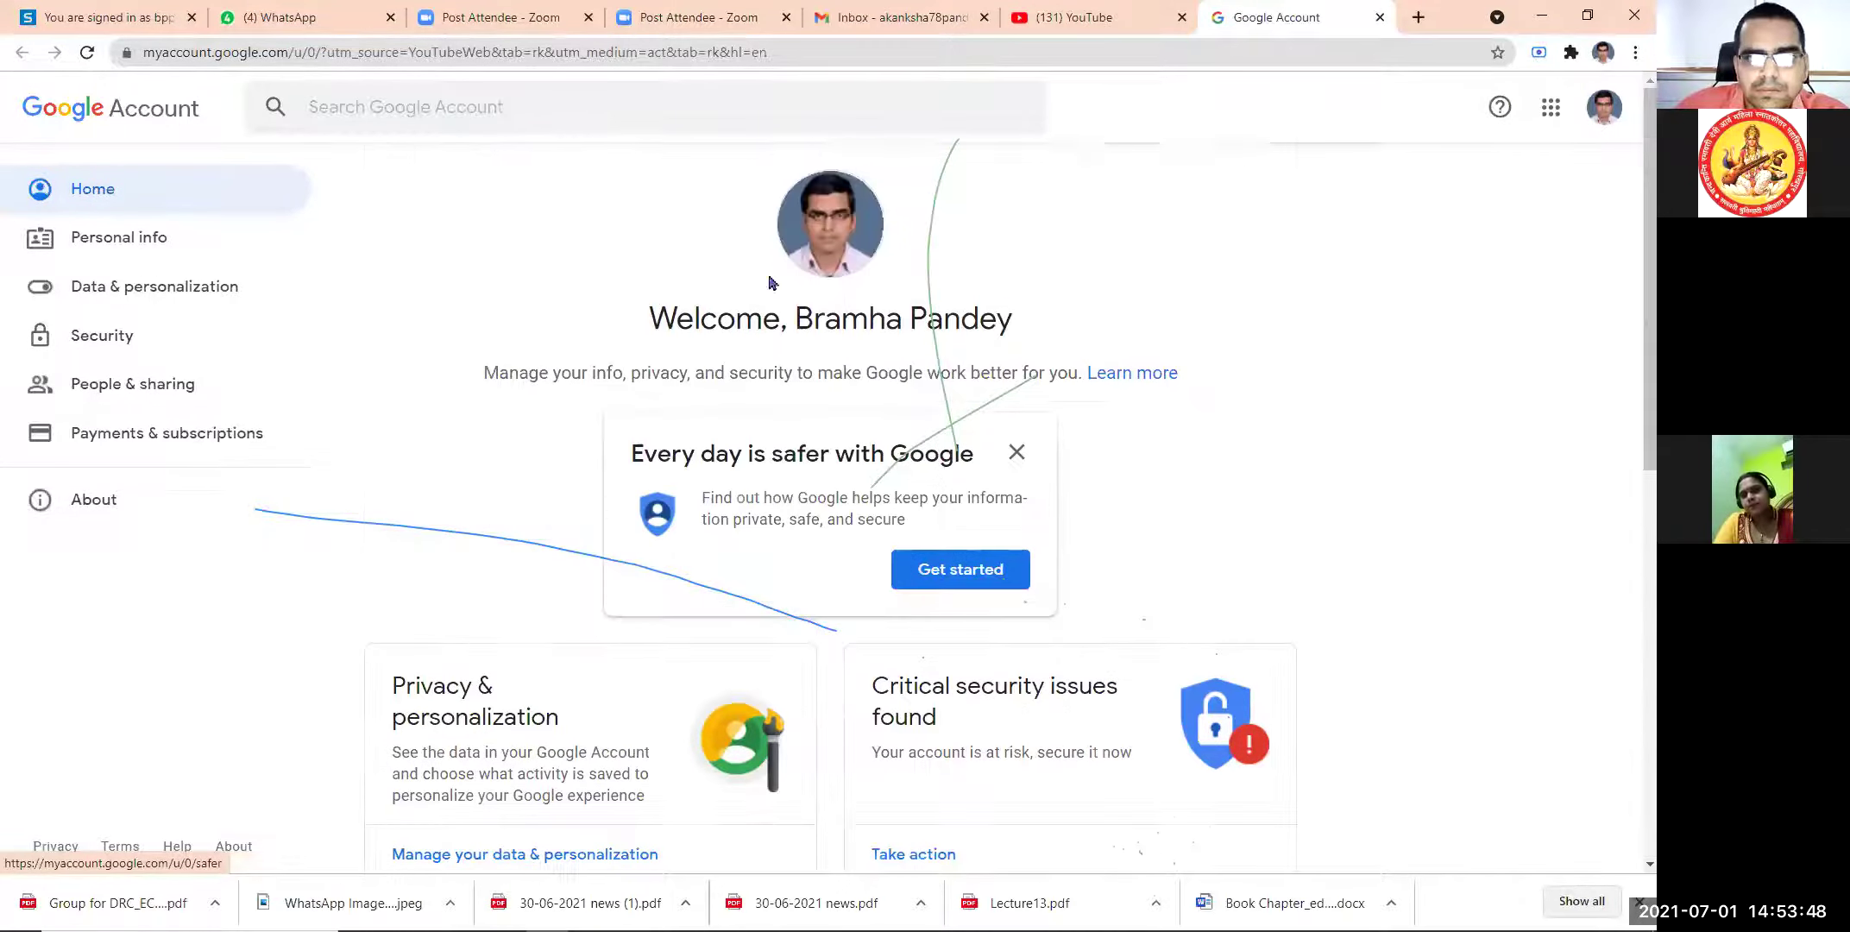
pyautogui.click(1380, 17)
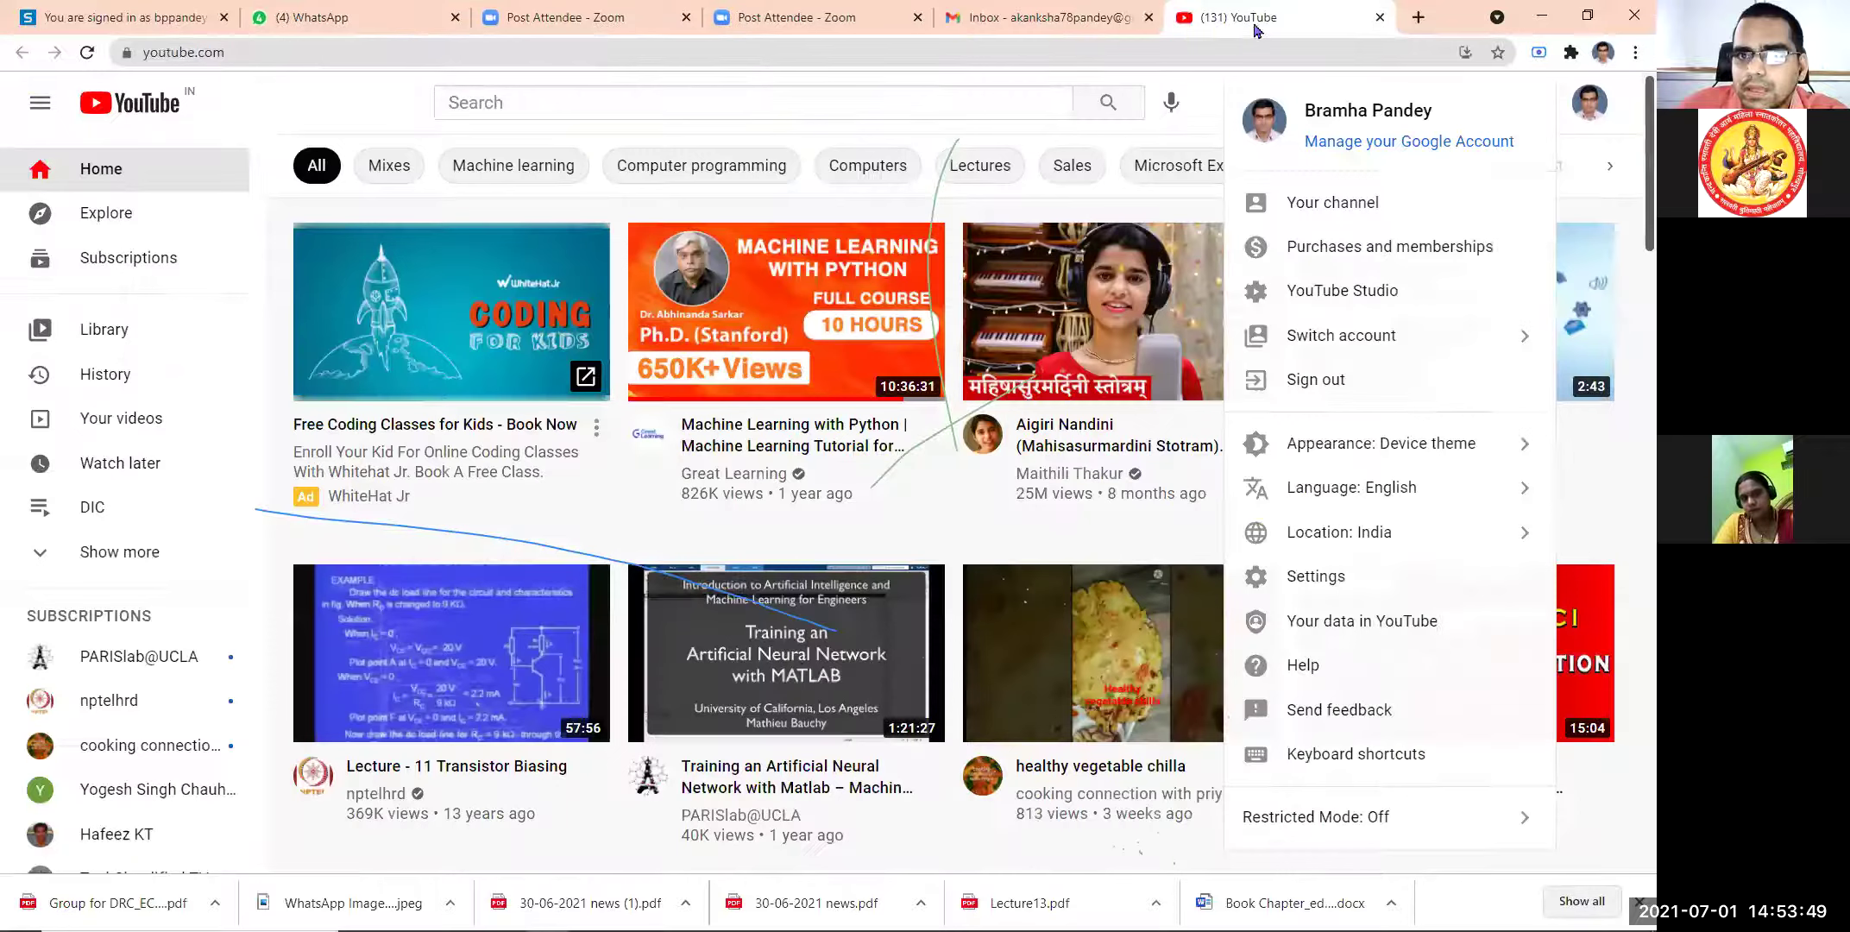
pyautogui.click(1380, 17)
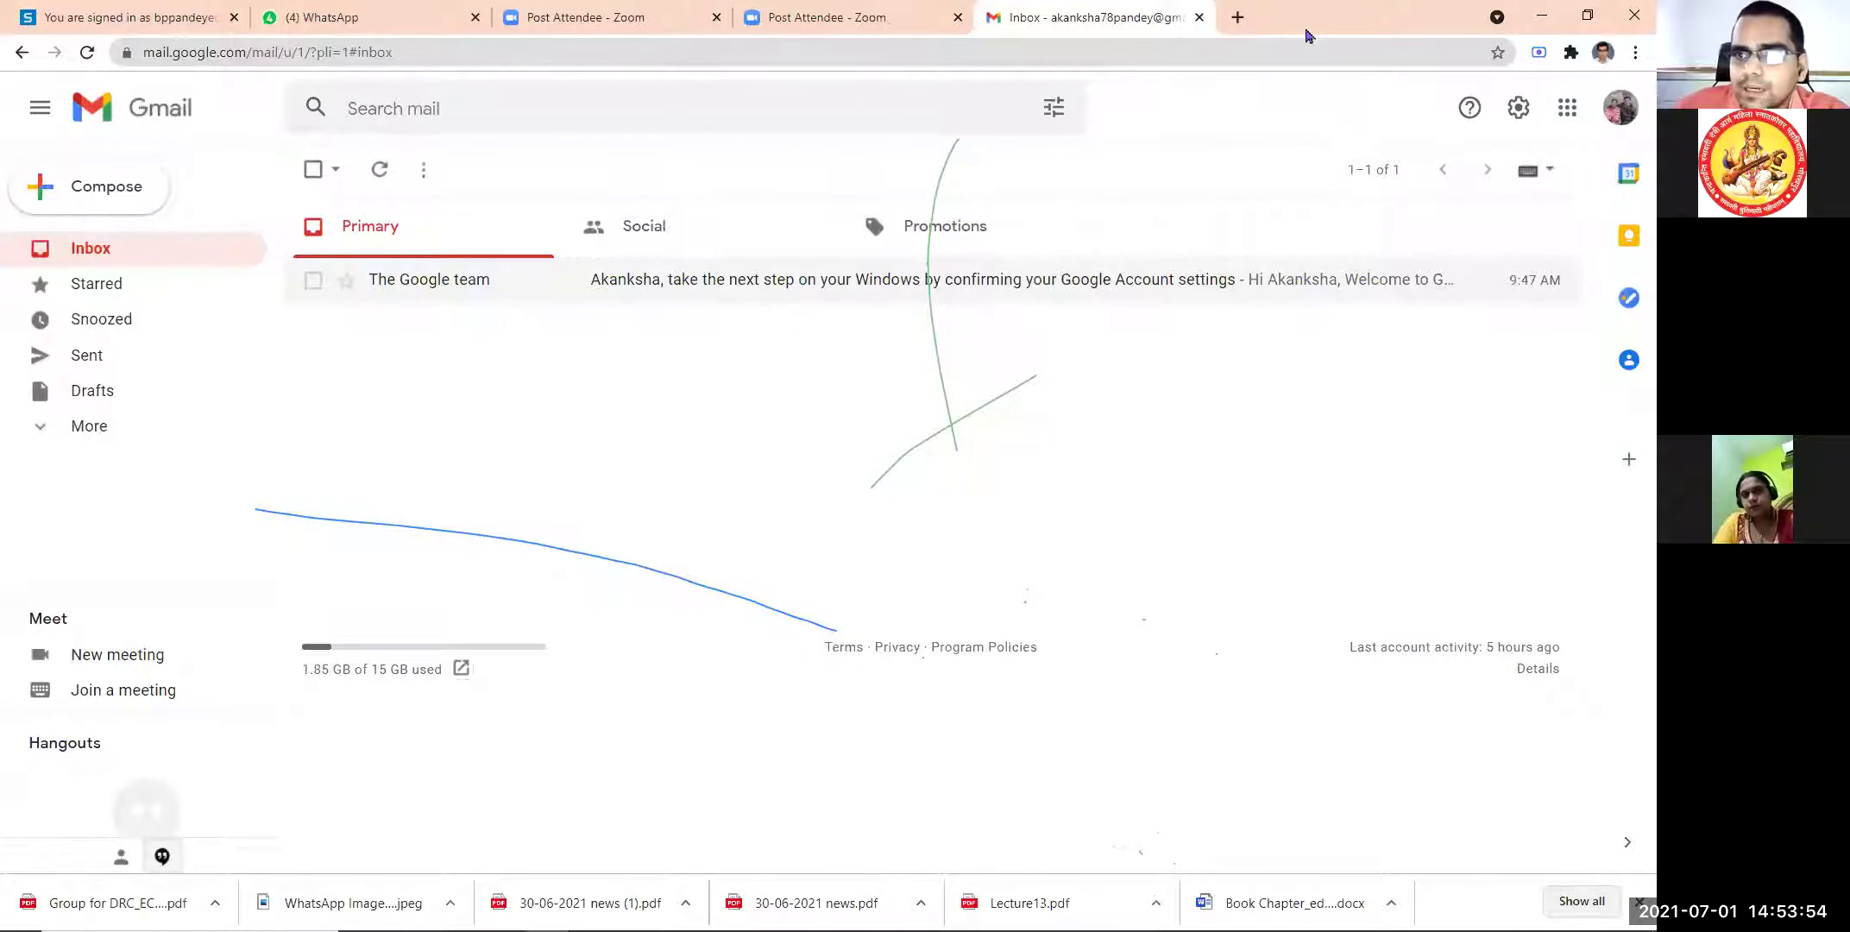
# - Close the second account's inbox and open the default Gmail inbox from a new tab's shortcuts
pyautogui.click(1200, 17)
pyautogui.click(997, 17)
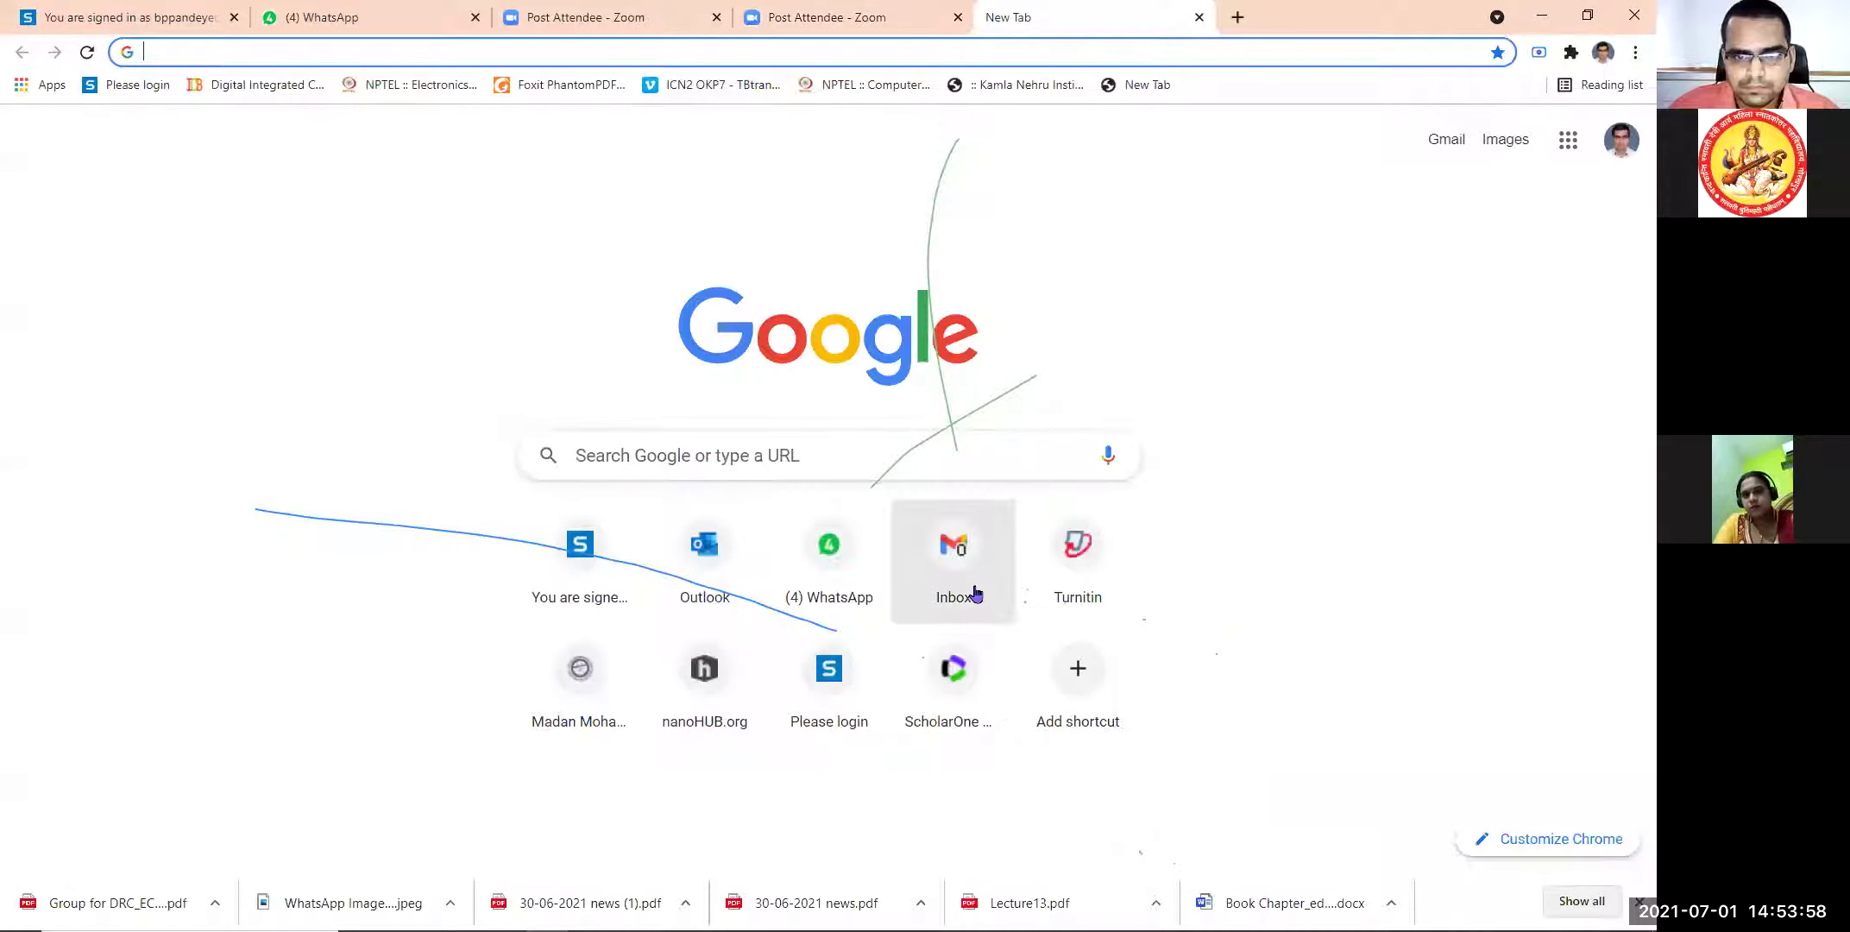
pyautogui.click(956, 552)
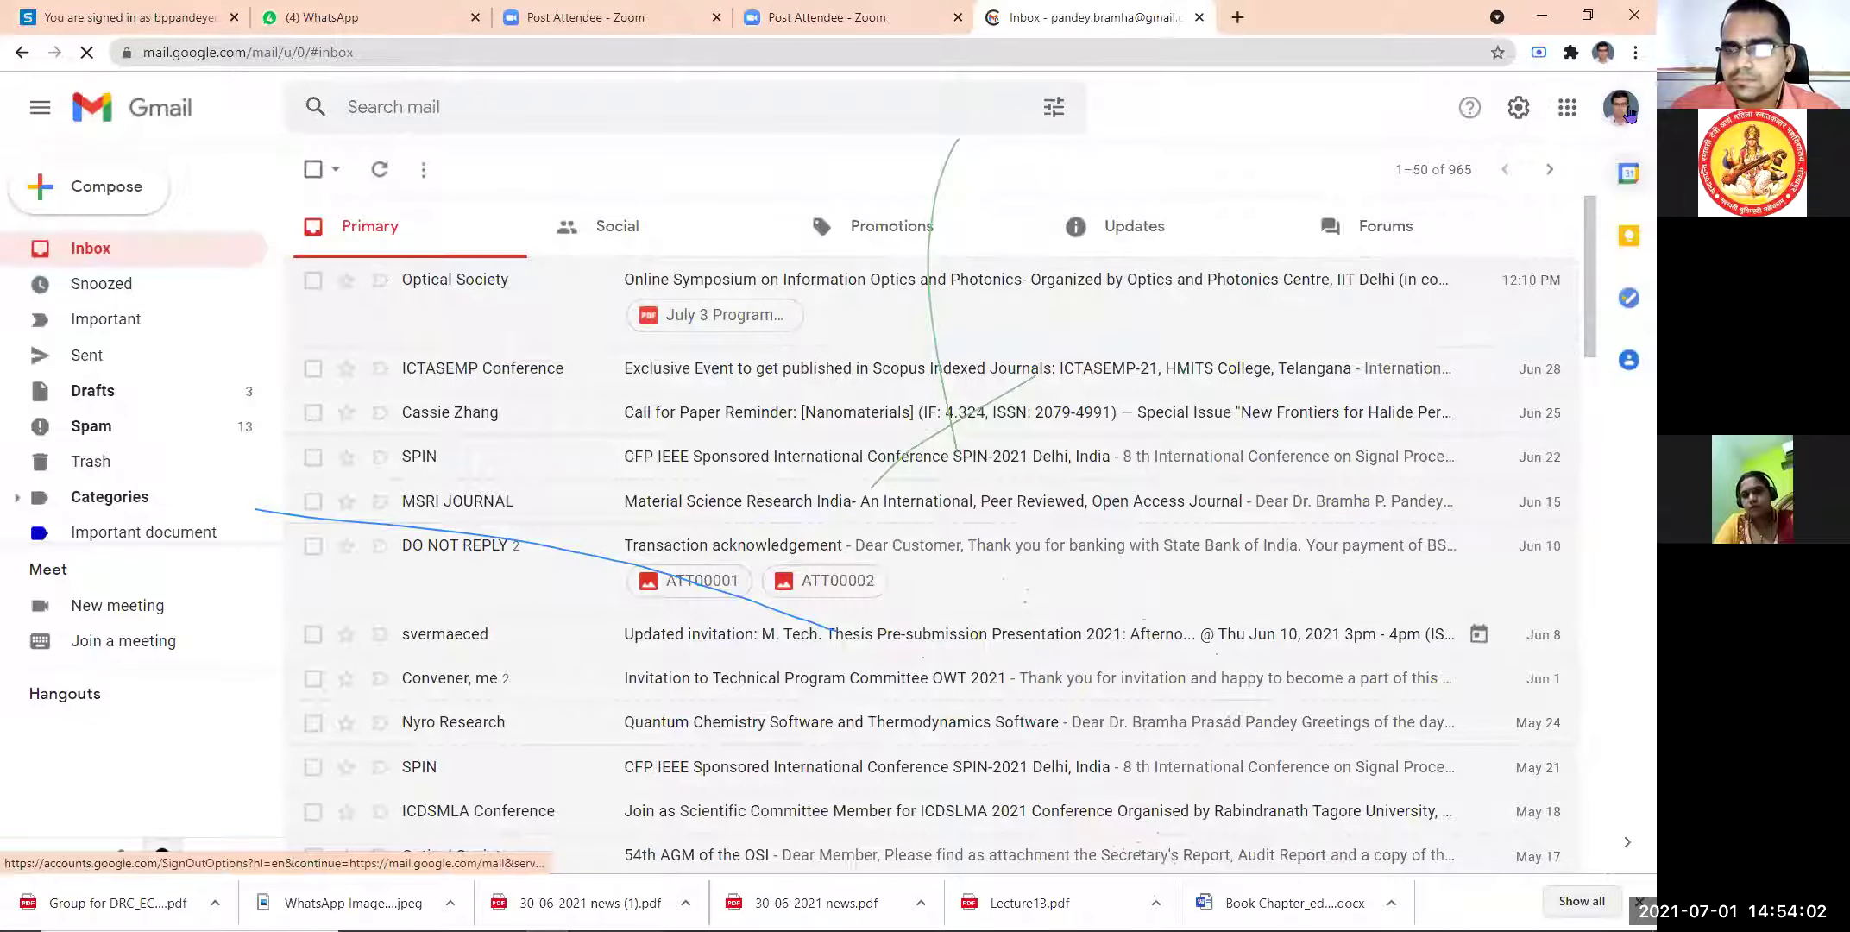
# - Open YouTube from the Gmail inbox's Google apps and go to the account's own videos in YouTube Studio
pyautogui.click(1567, 107)
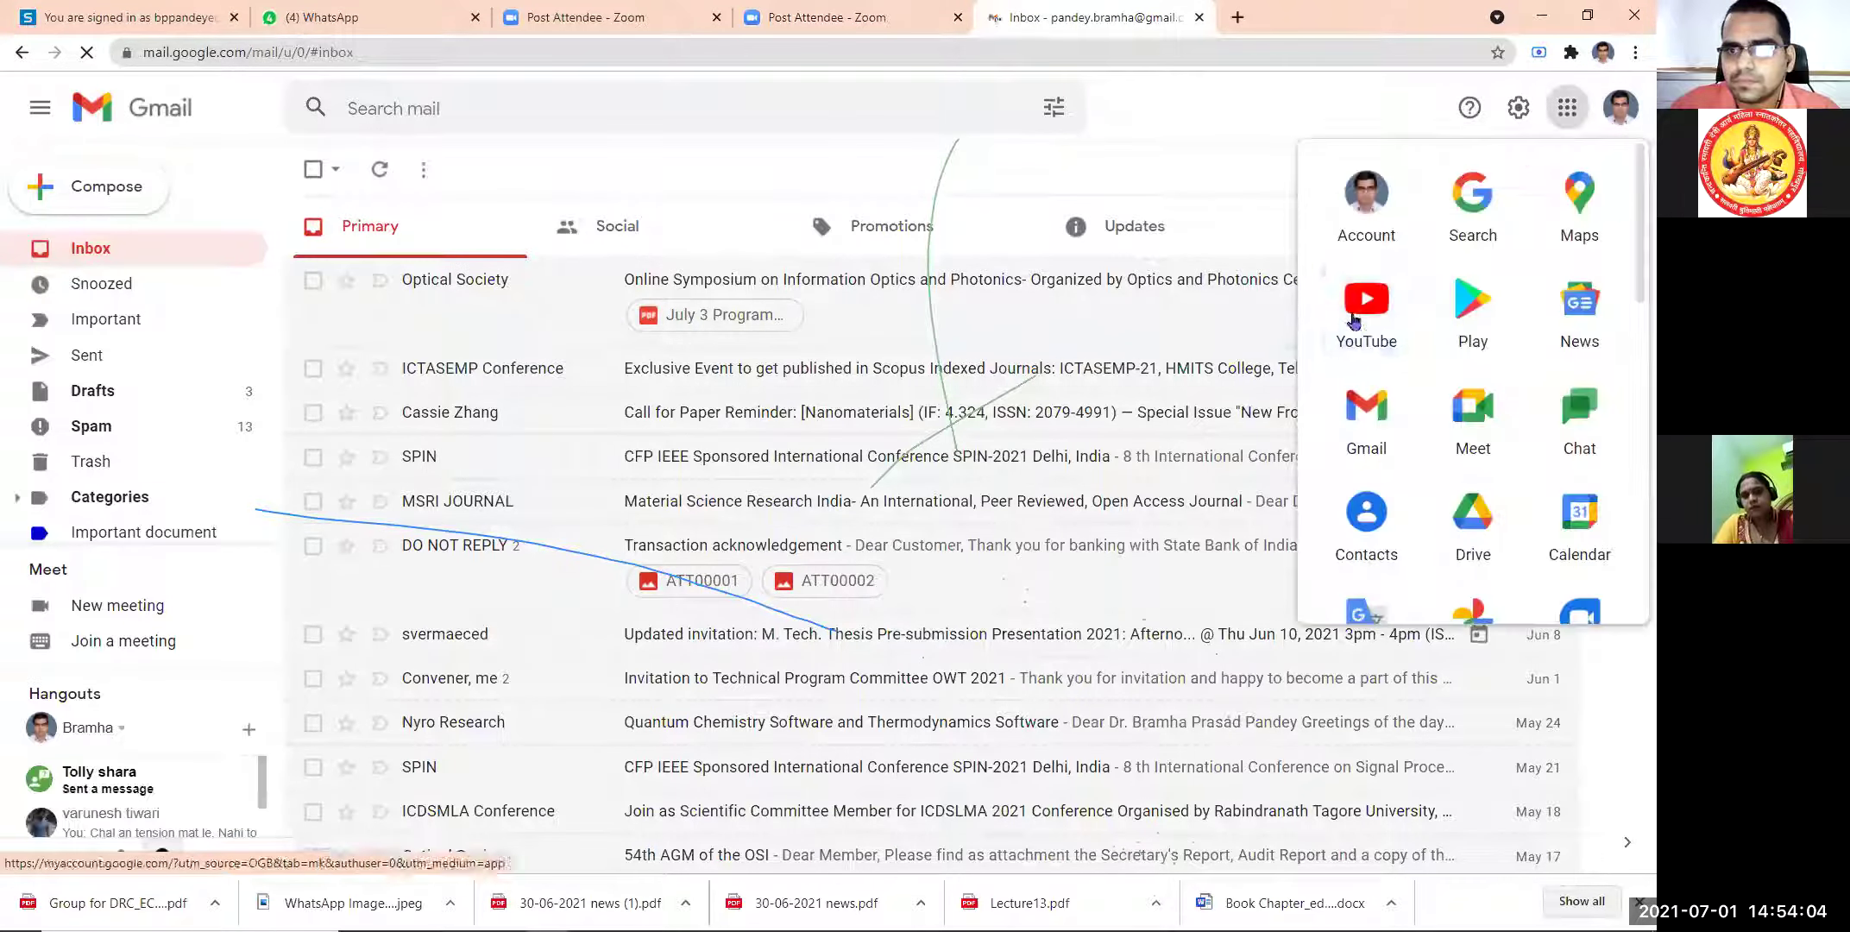
pyautogui.click(1353, 320)
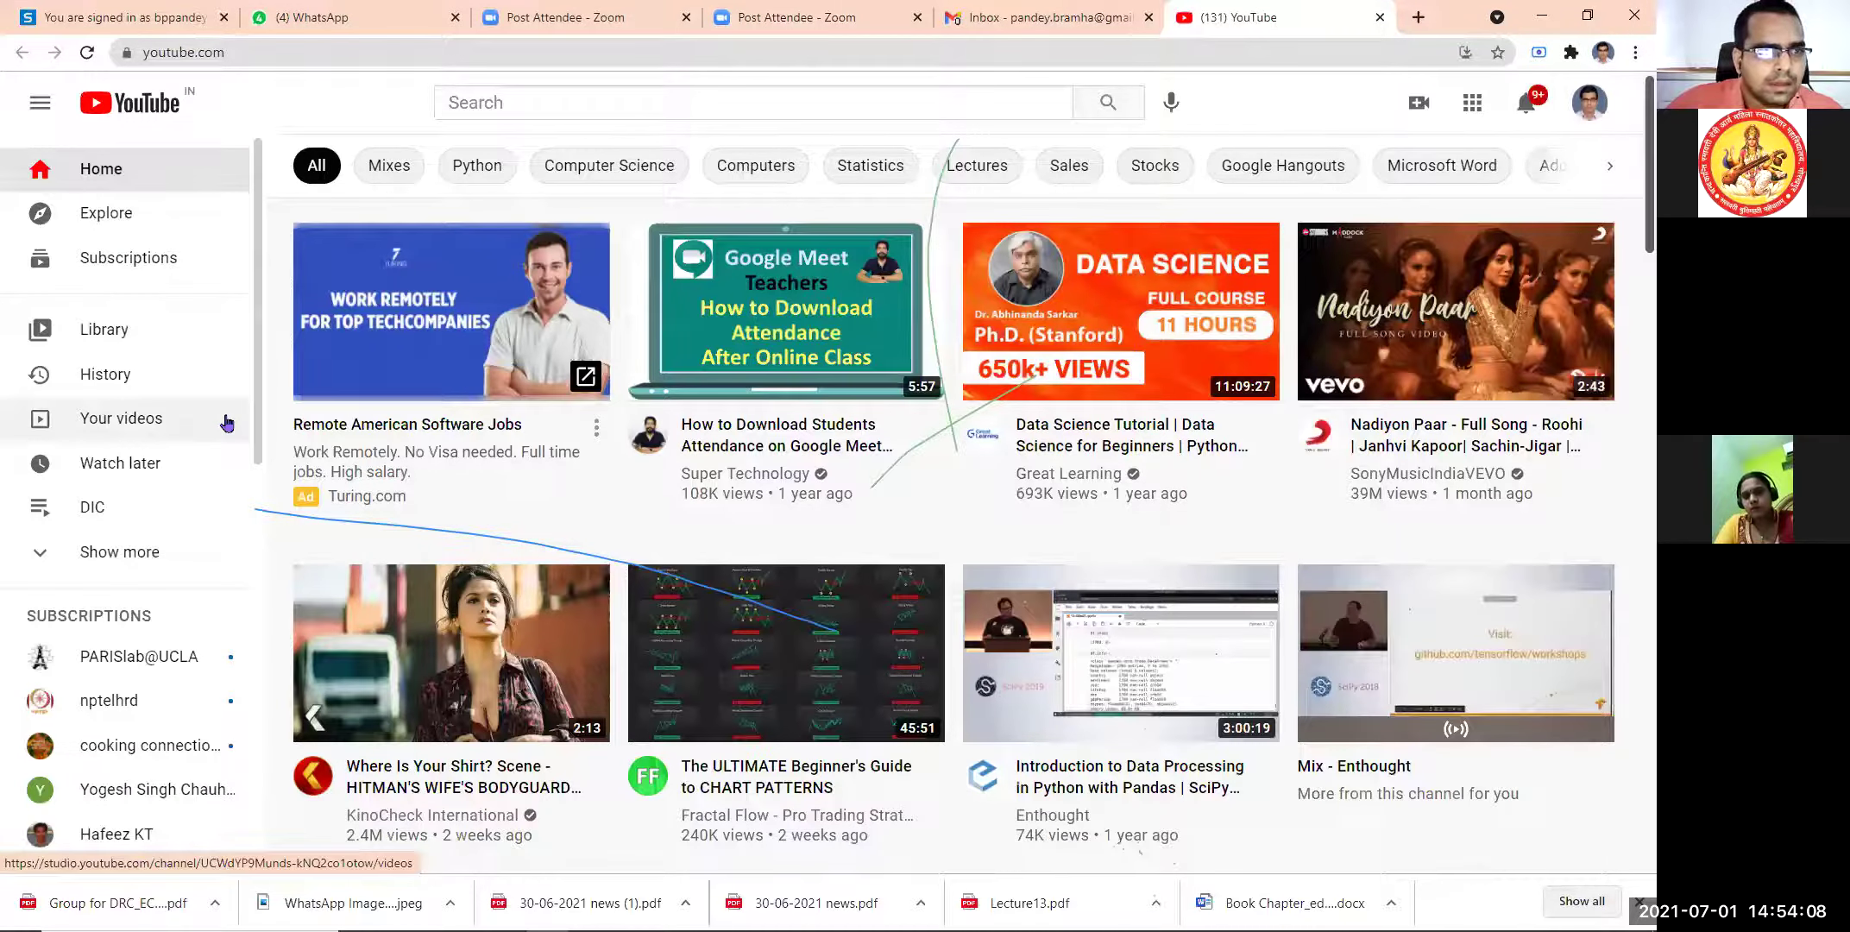
pyautogui.click(140, 428)
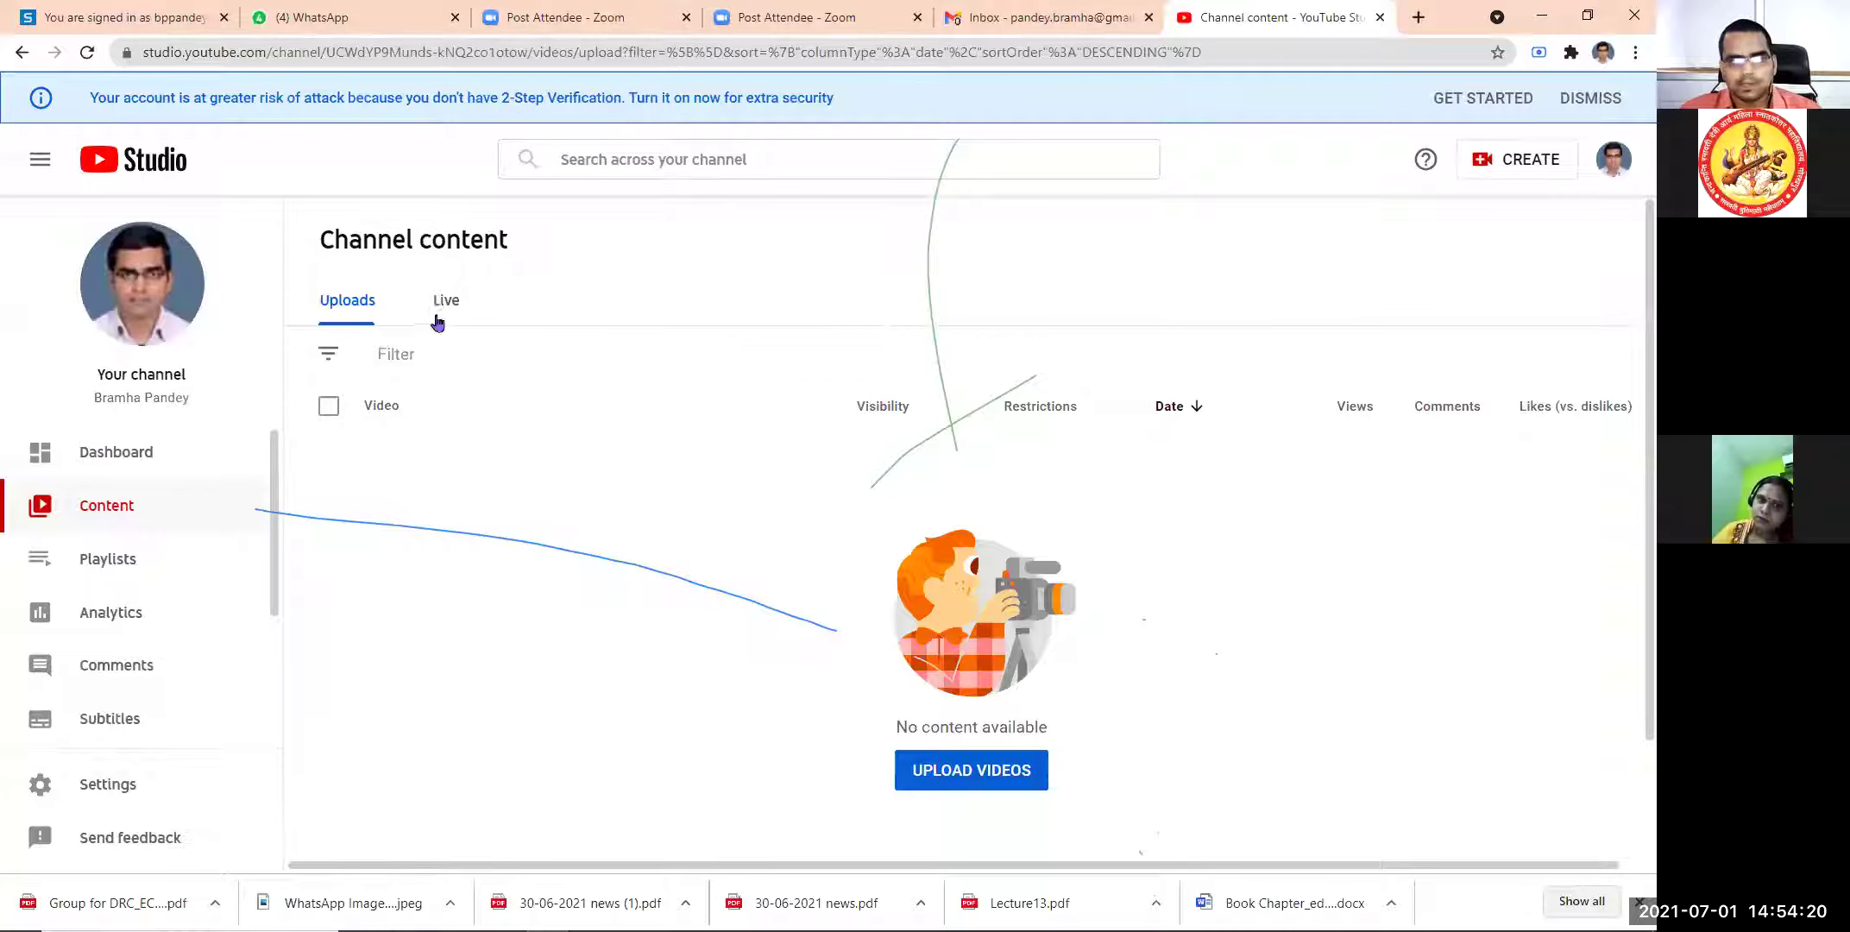
# - Examine the channel name, the Studio sections and the uploads list on the Channel content page
pyautogui.moveTo(93, 399); pyautogui.dragTo(177, 401)
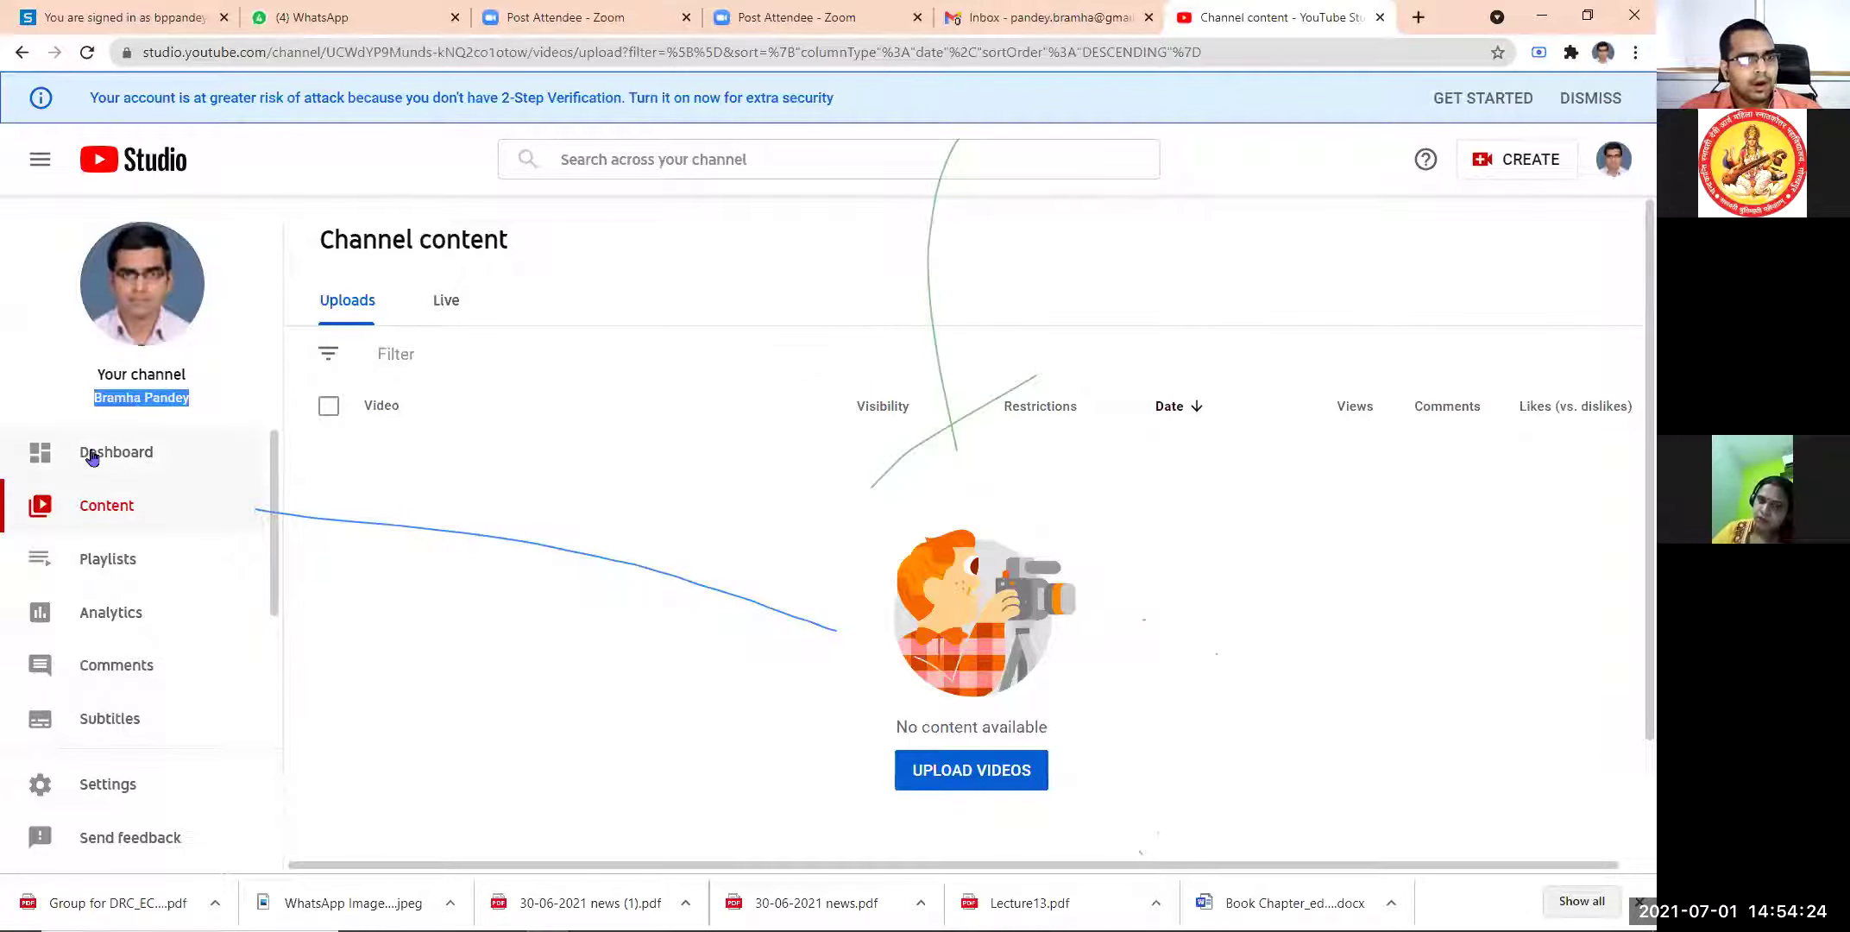
pyautogui.scroll(-1, 169, 487)
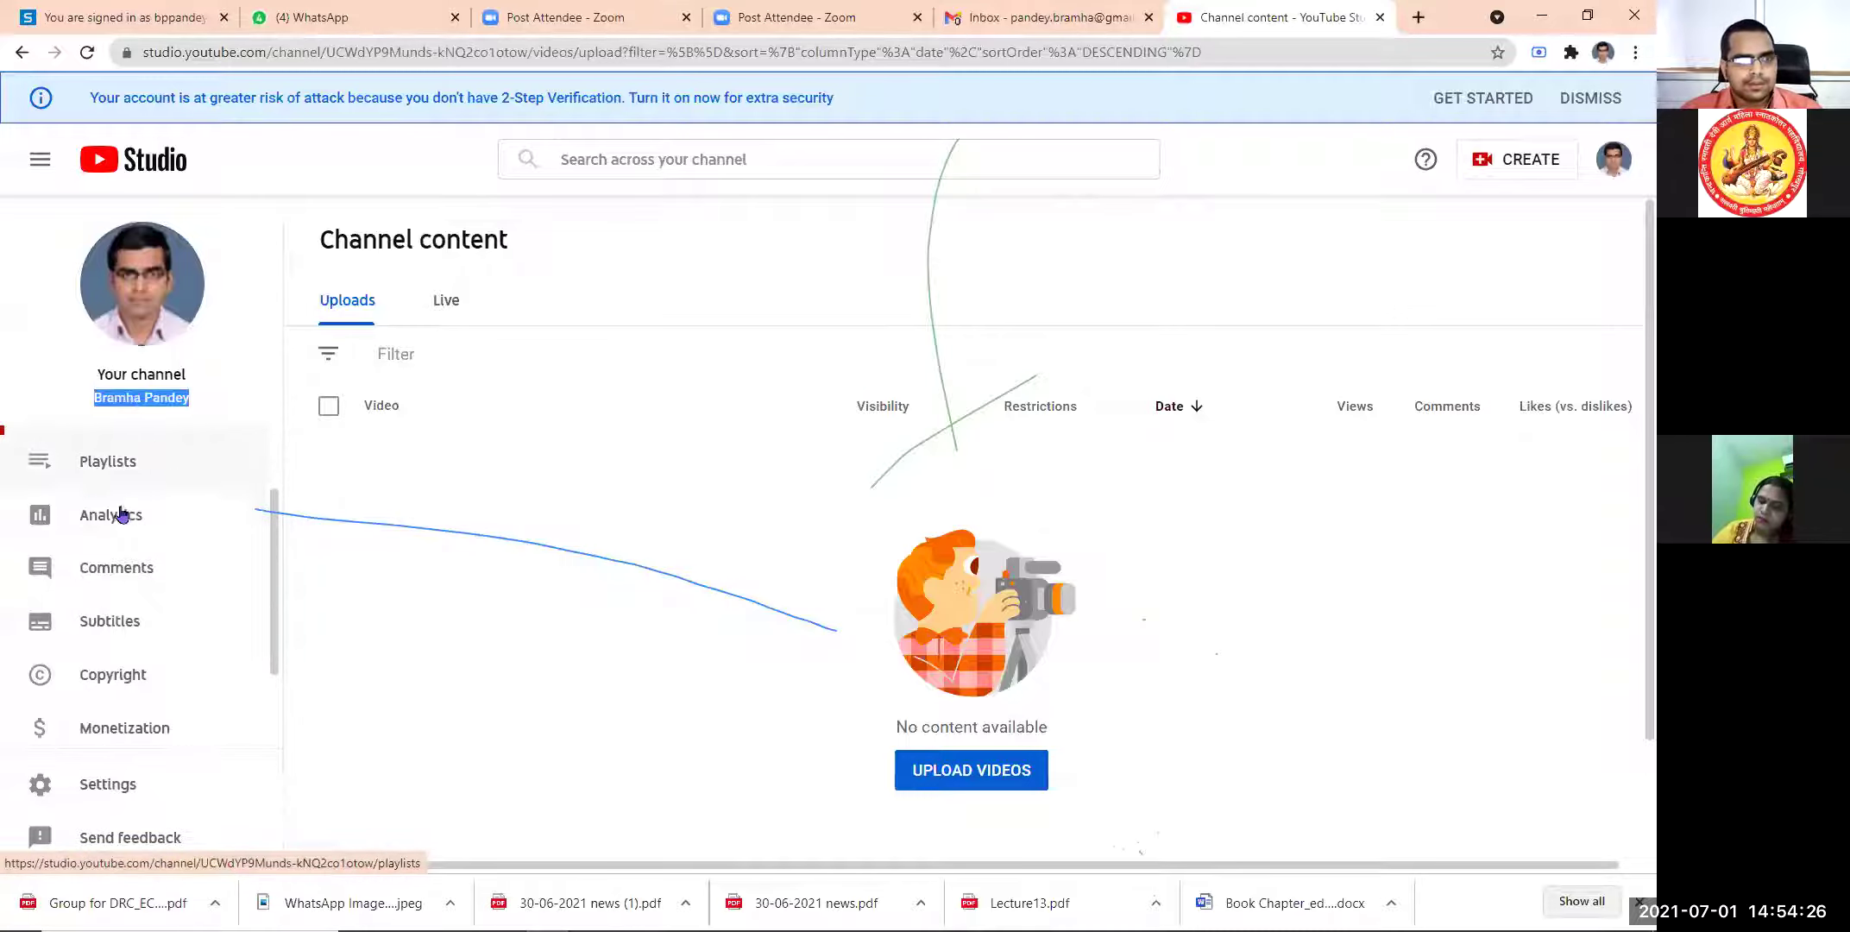
pyautogui.scroll(1, 149, 514)
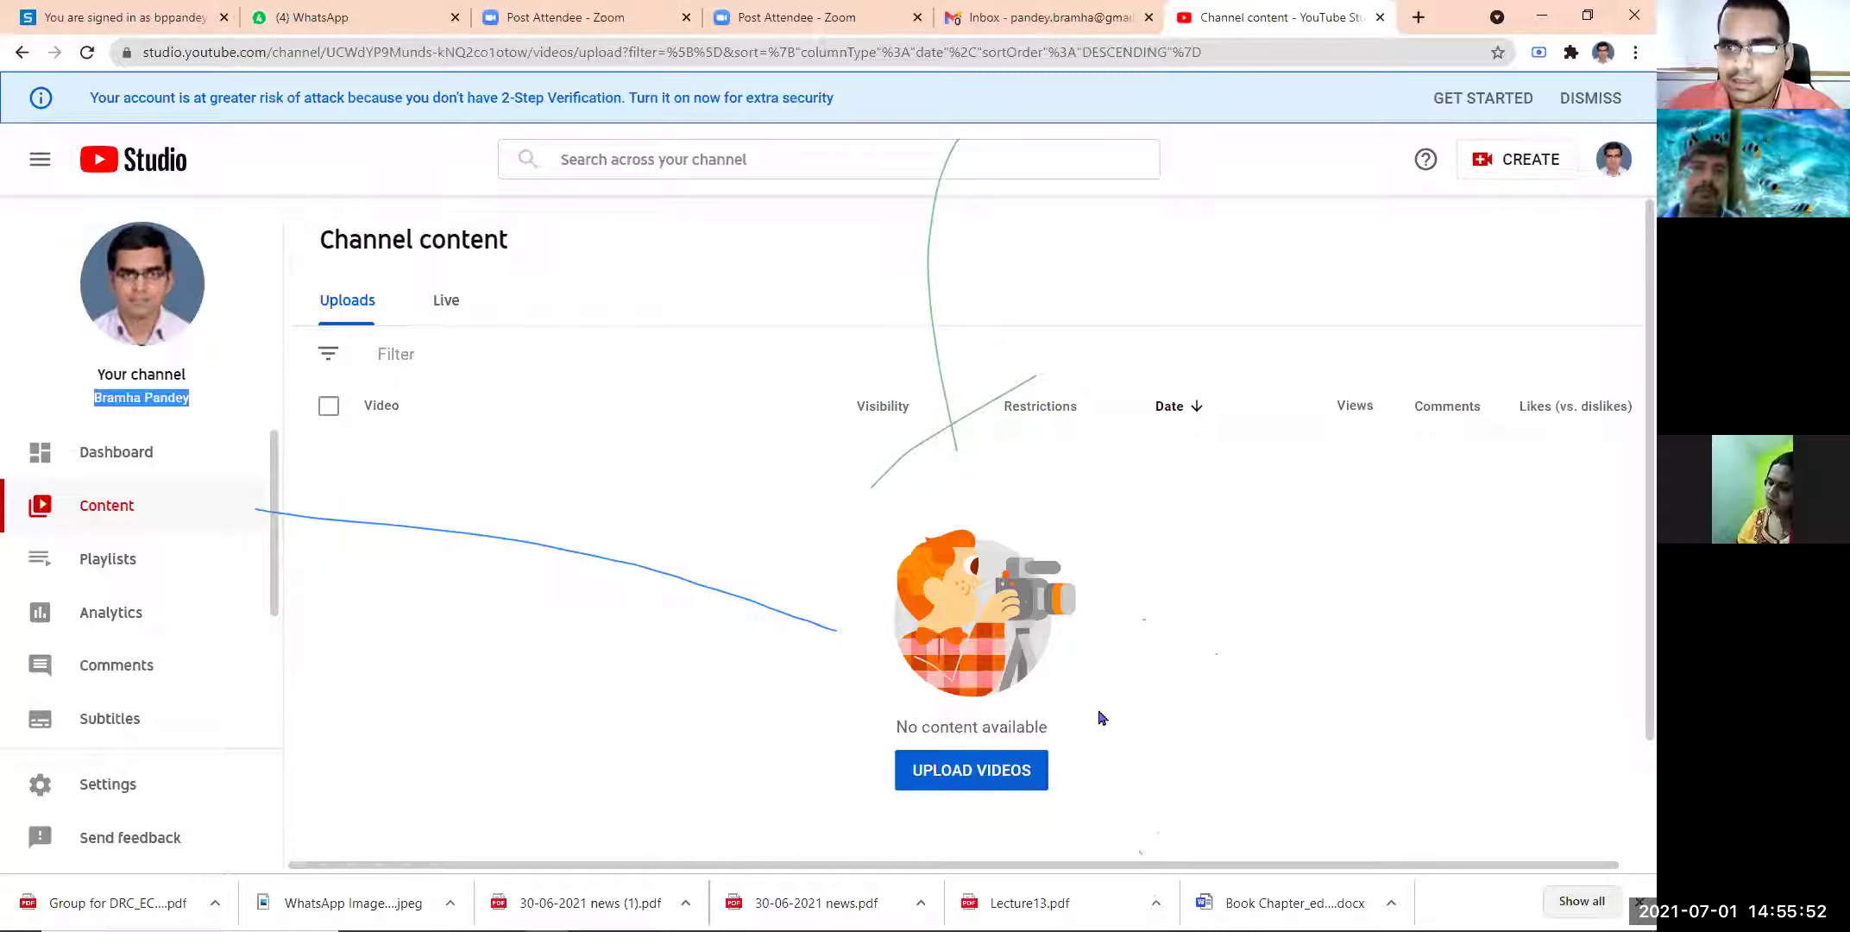
pyautogui.scroll(-1, 1342, 549)
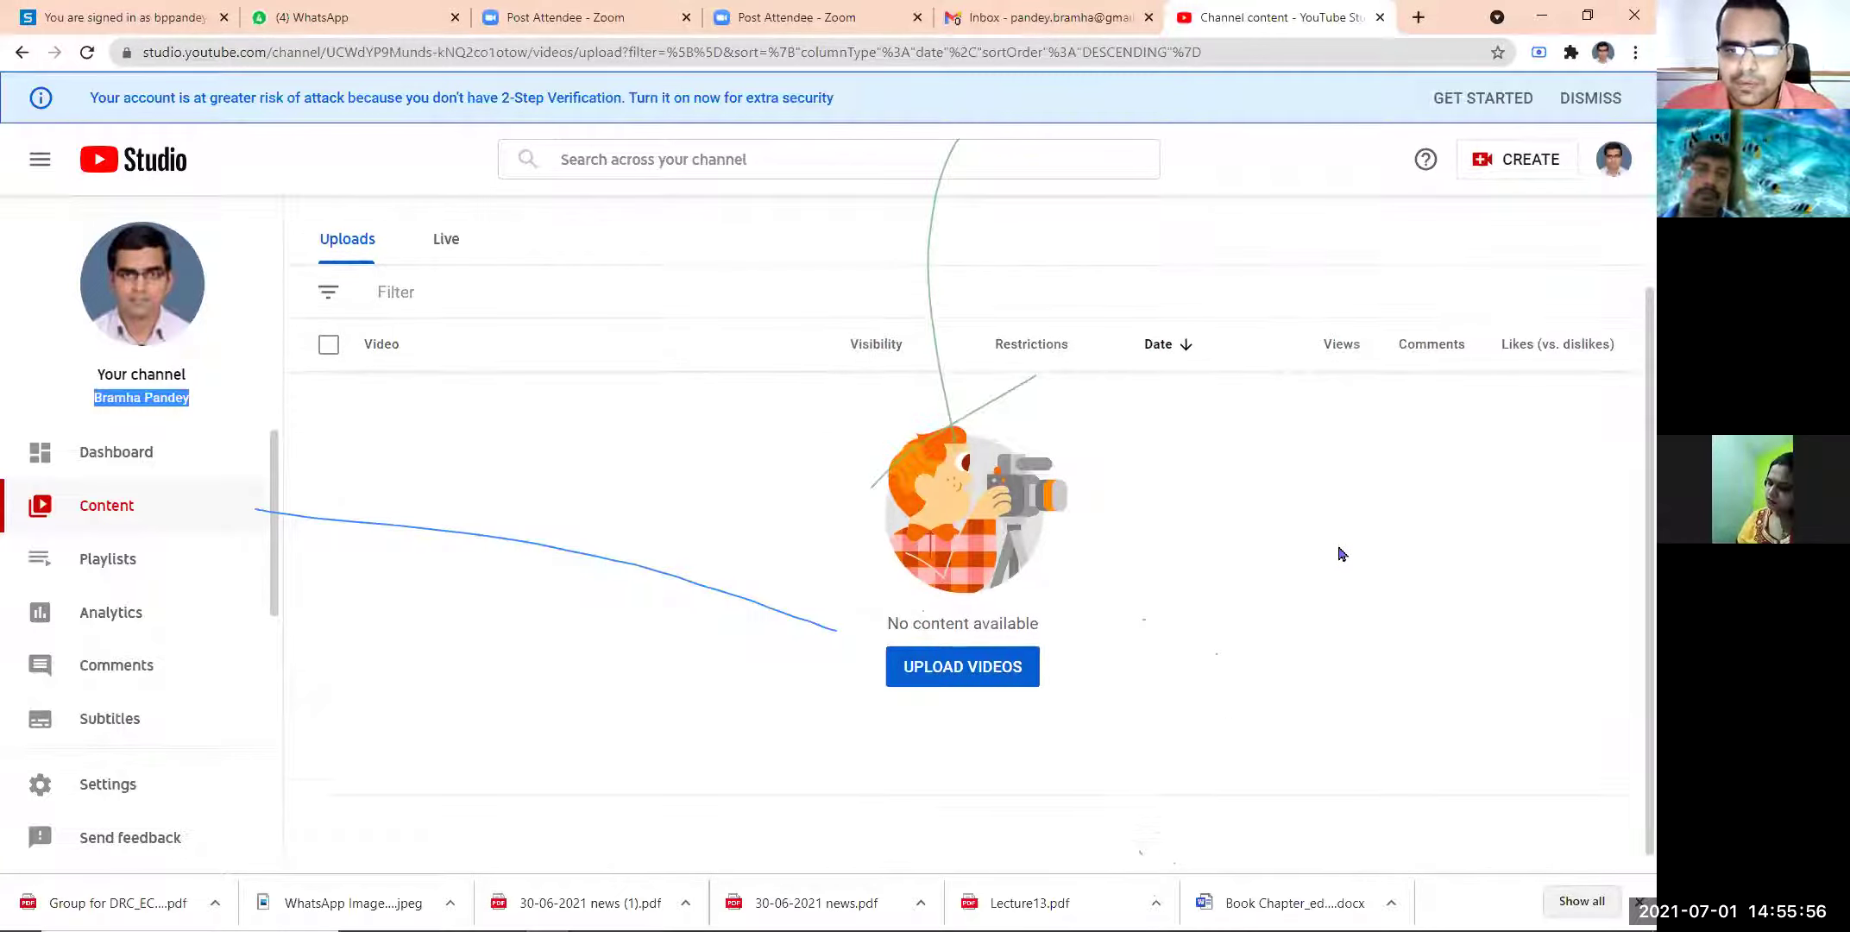
pyautogui.scroll(1, 1340, 549)
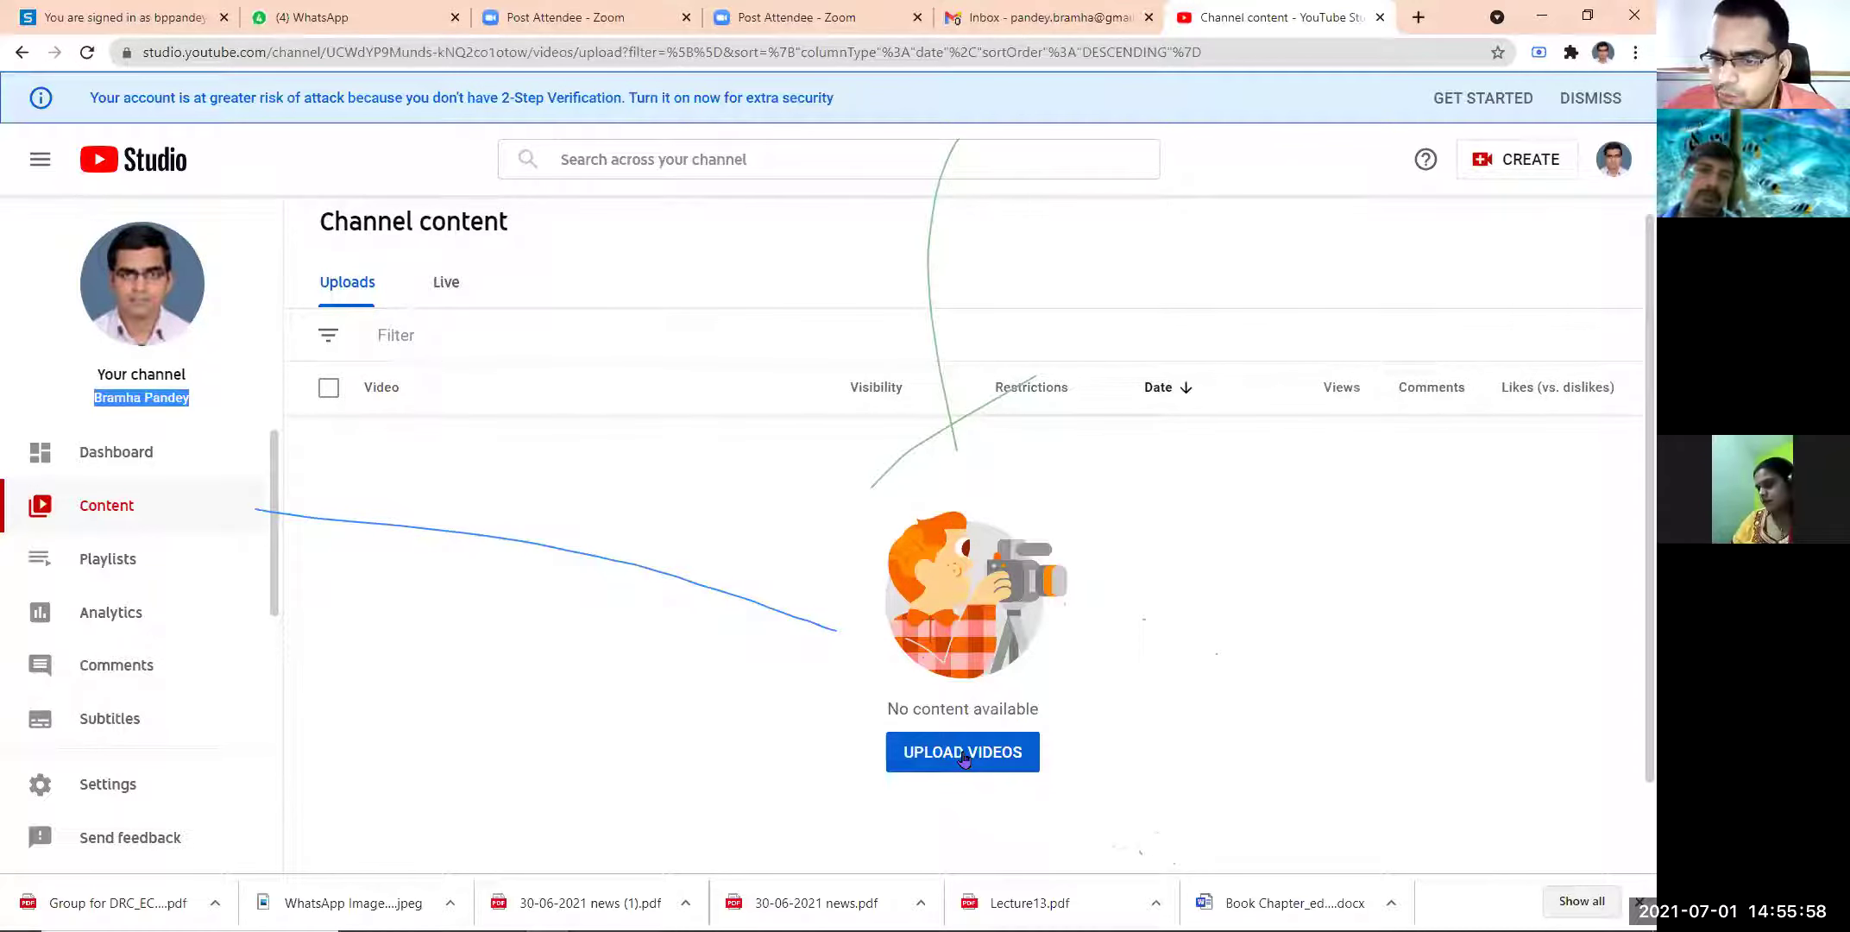
# - Upload the screen-capture video from the Downloads folder to the channel
pyautogui.click(964, 756)
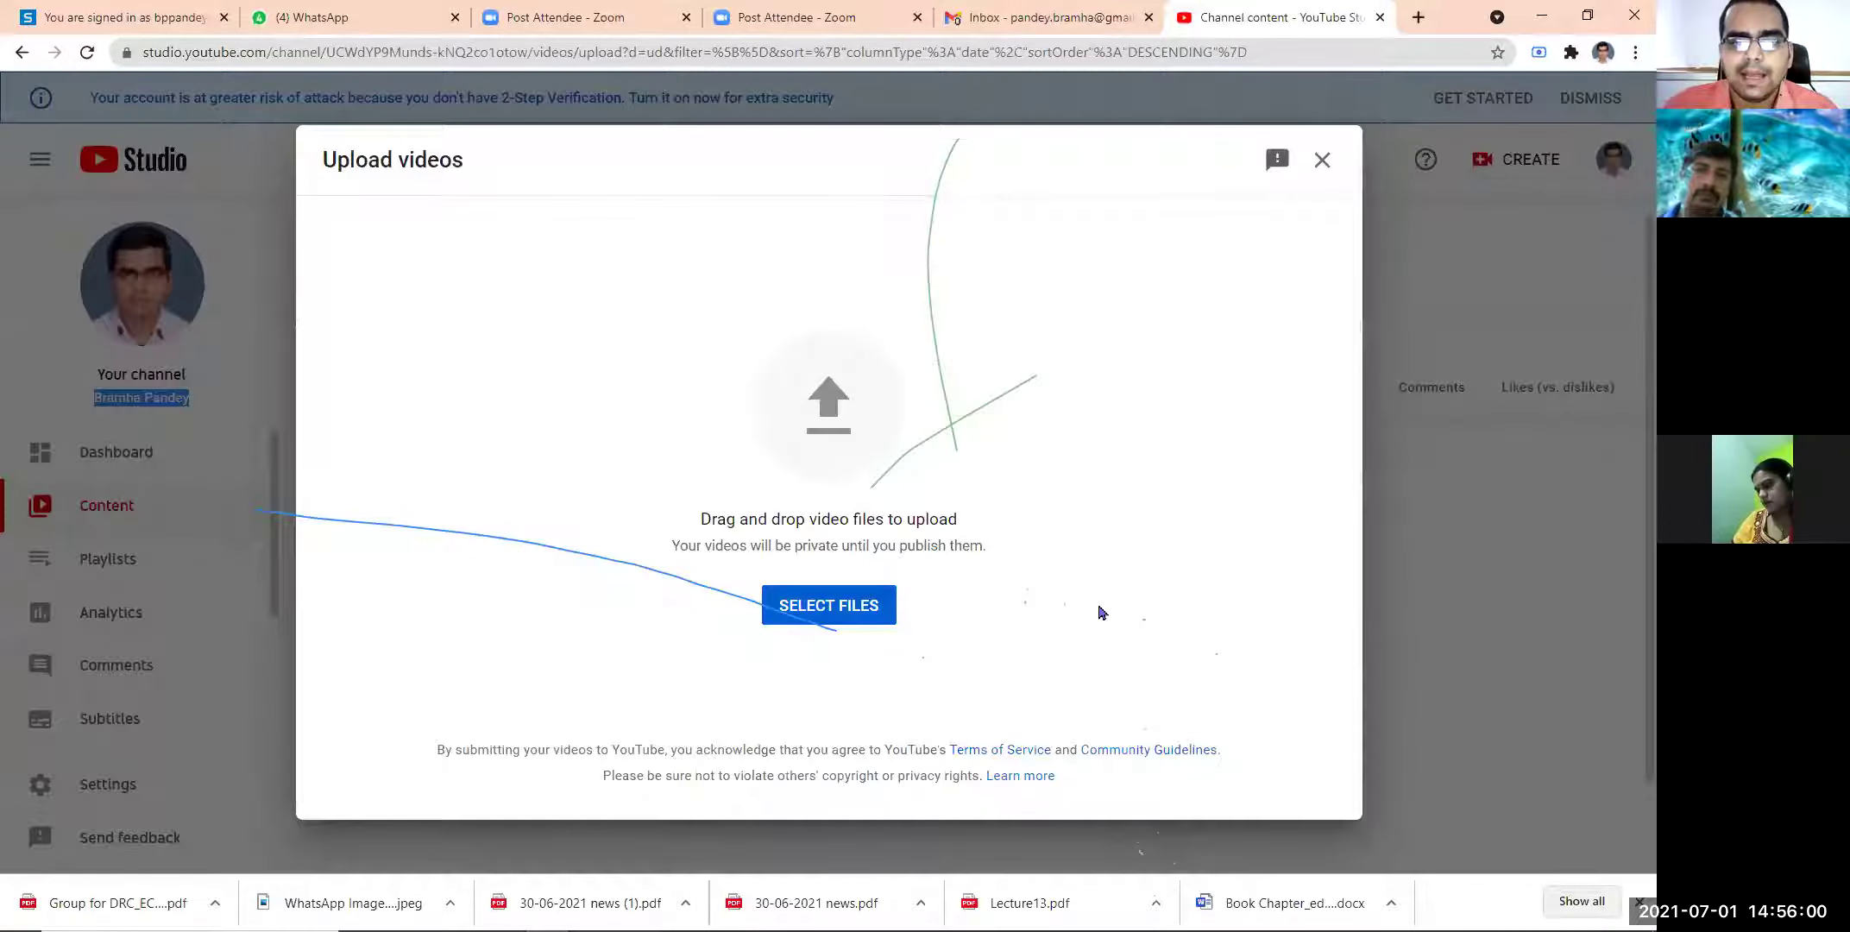
pyautogui.click(861, 614)
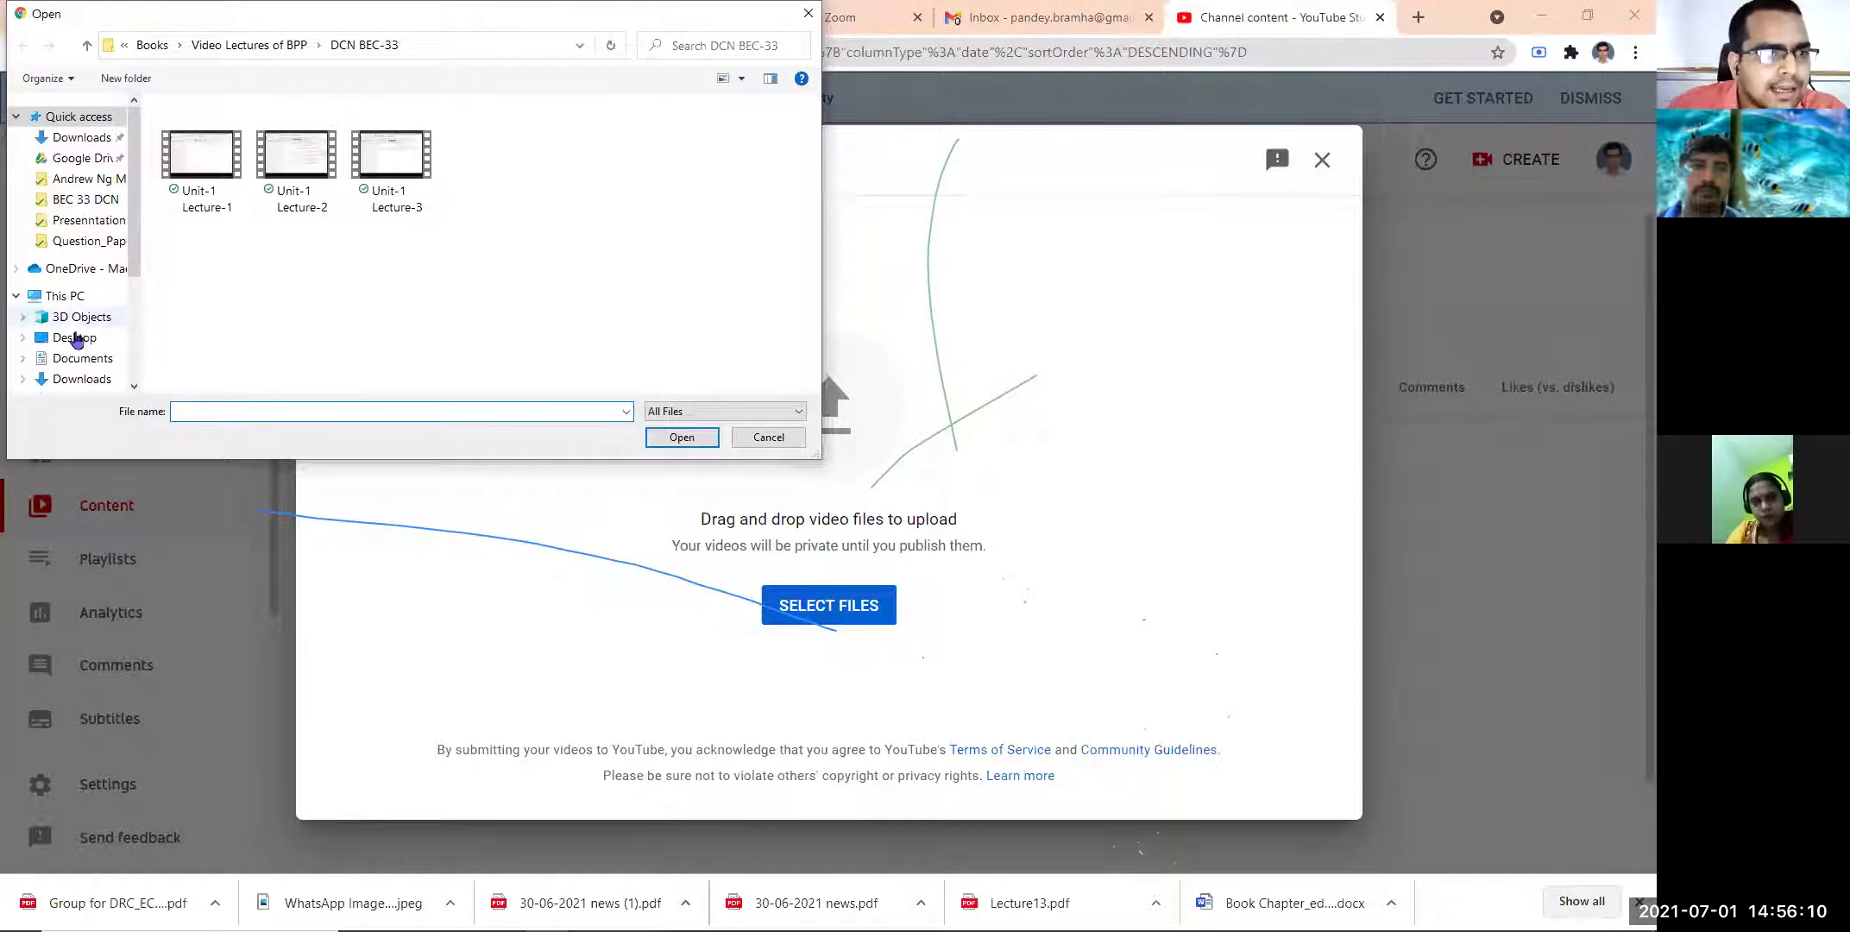
pyautogui.click(81, 137)
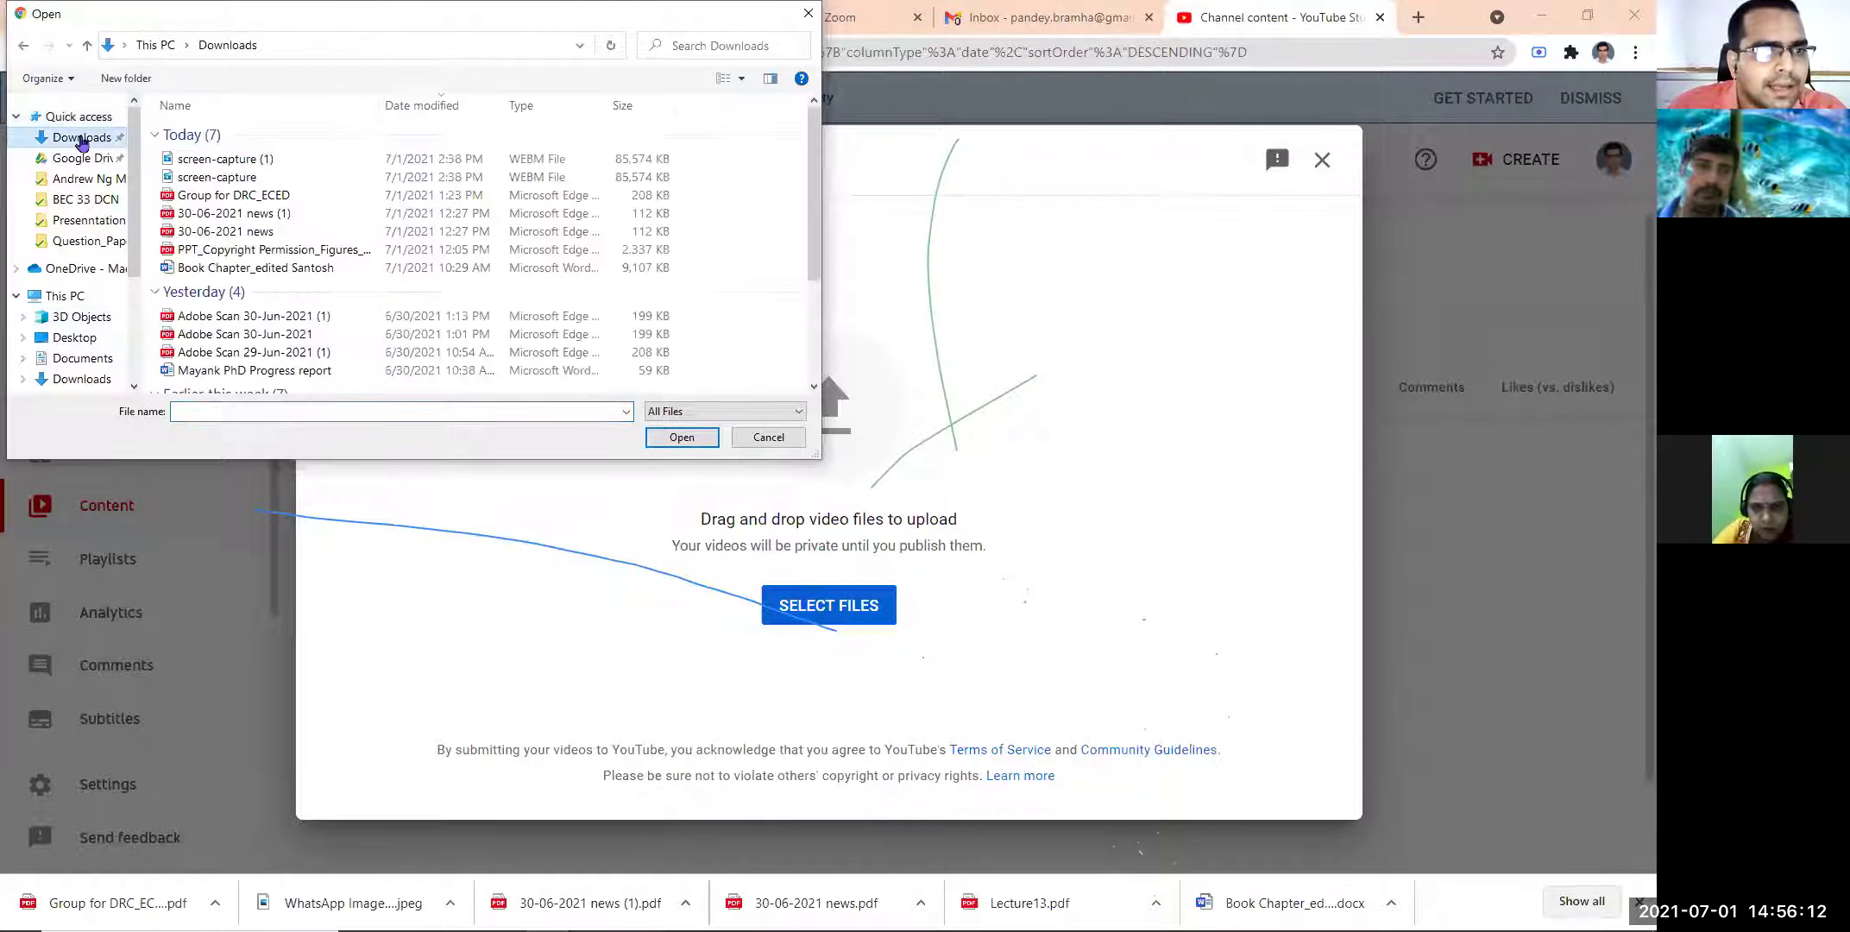
pyautogui.click(307, 178)
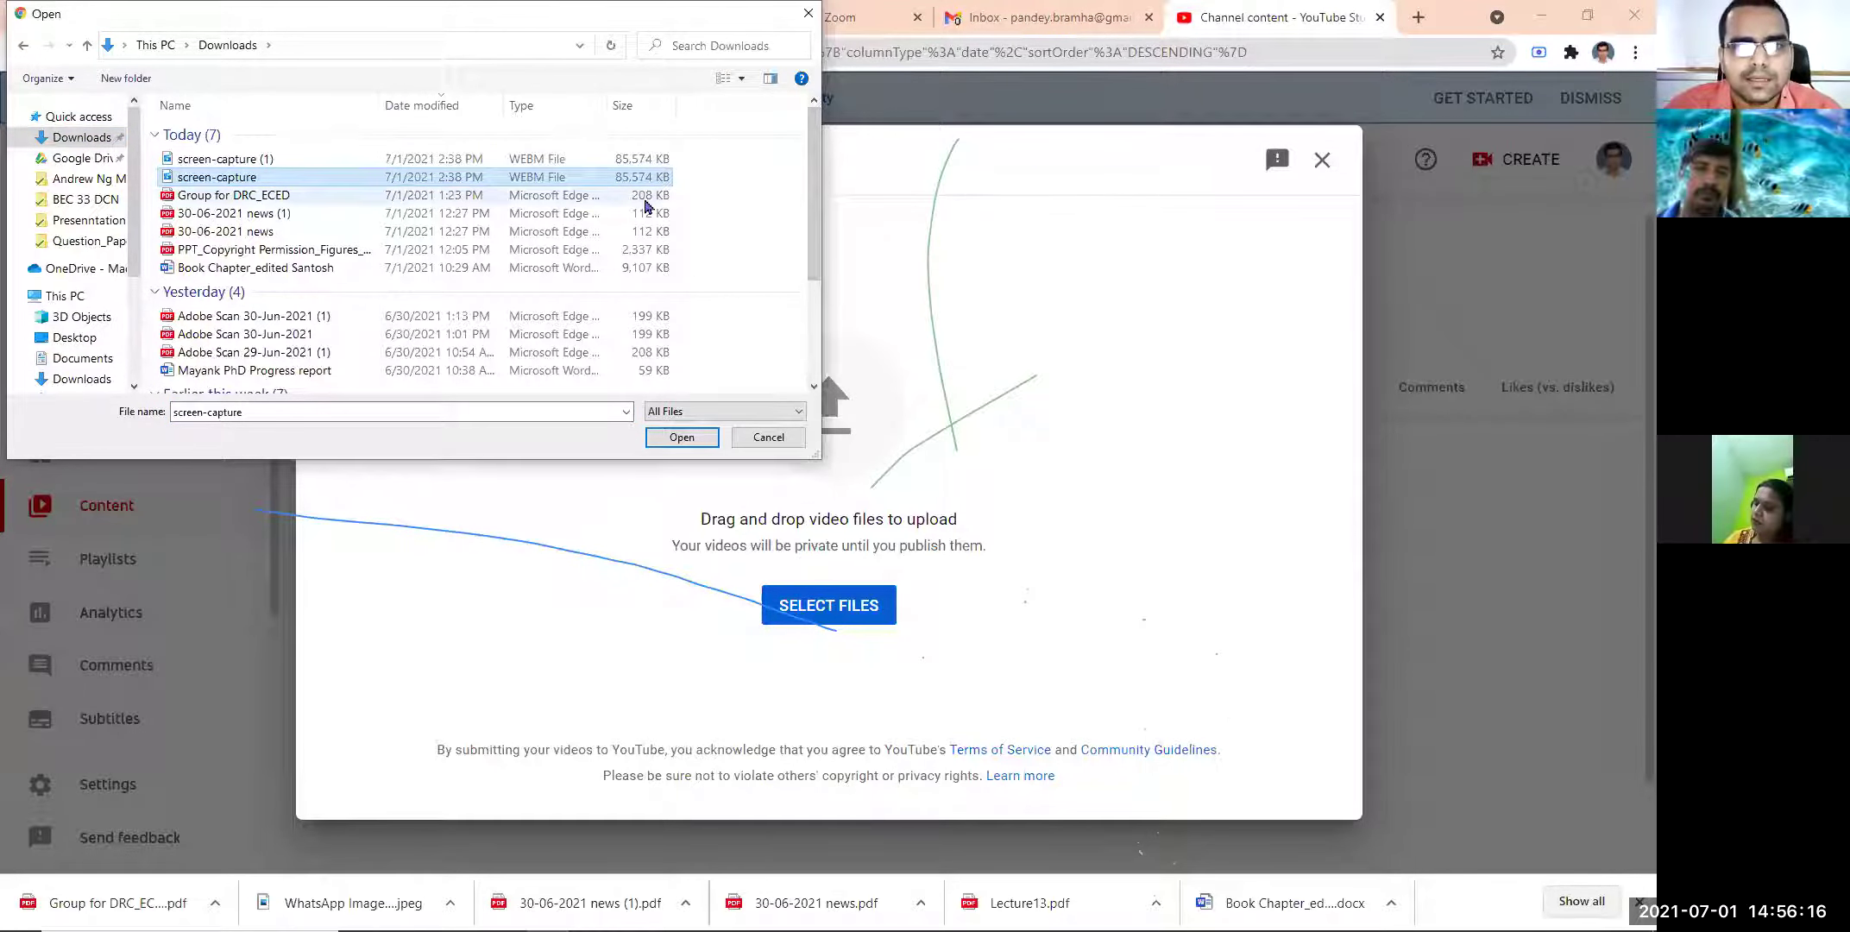
pyautogui.click(689, 437)
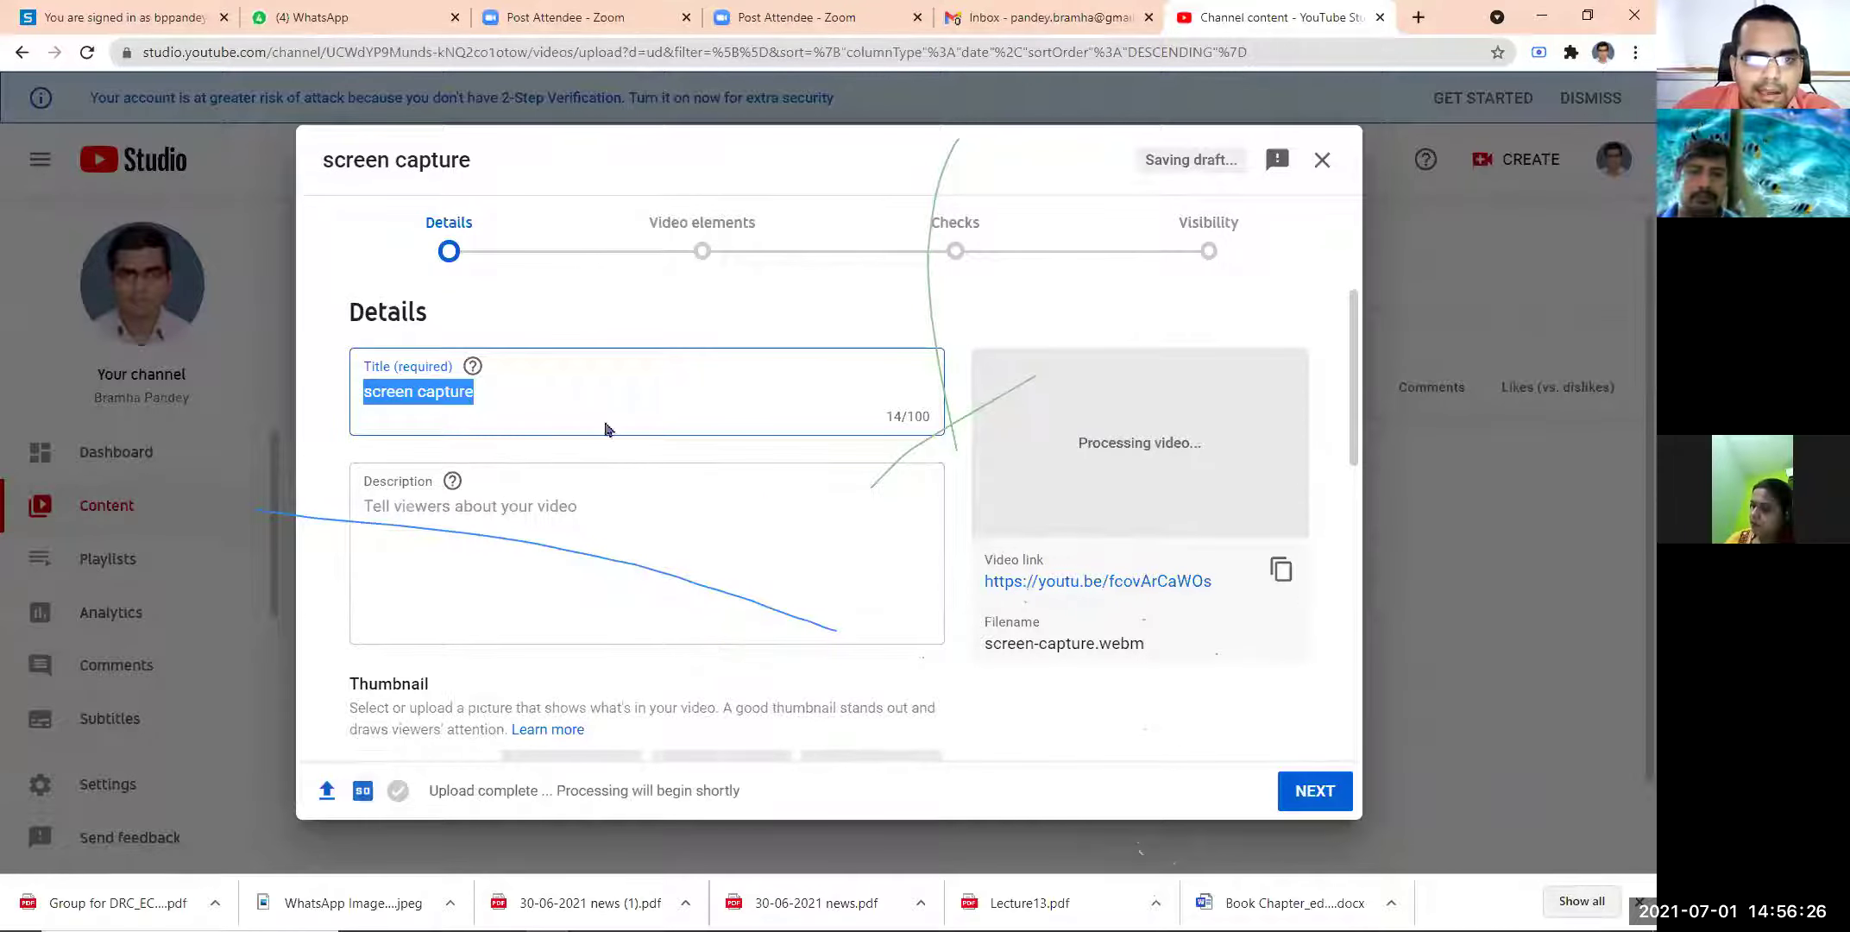
# - Set the video's title to "Lecture 1" and its description to "This is for UG"
pyautogui.click(493, 397)
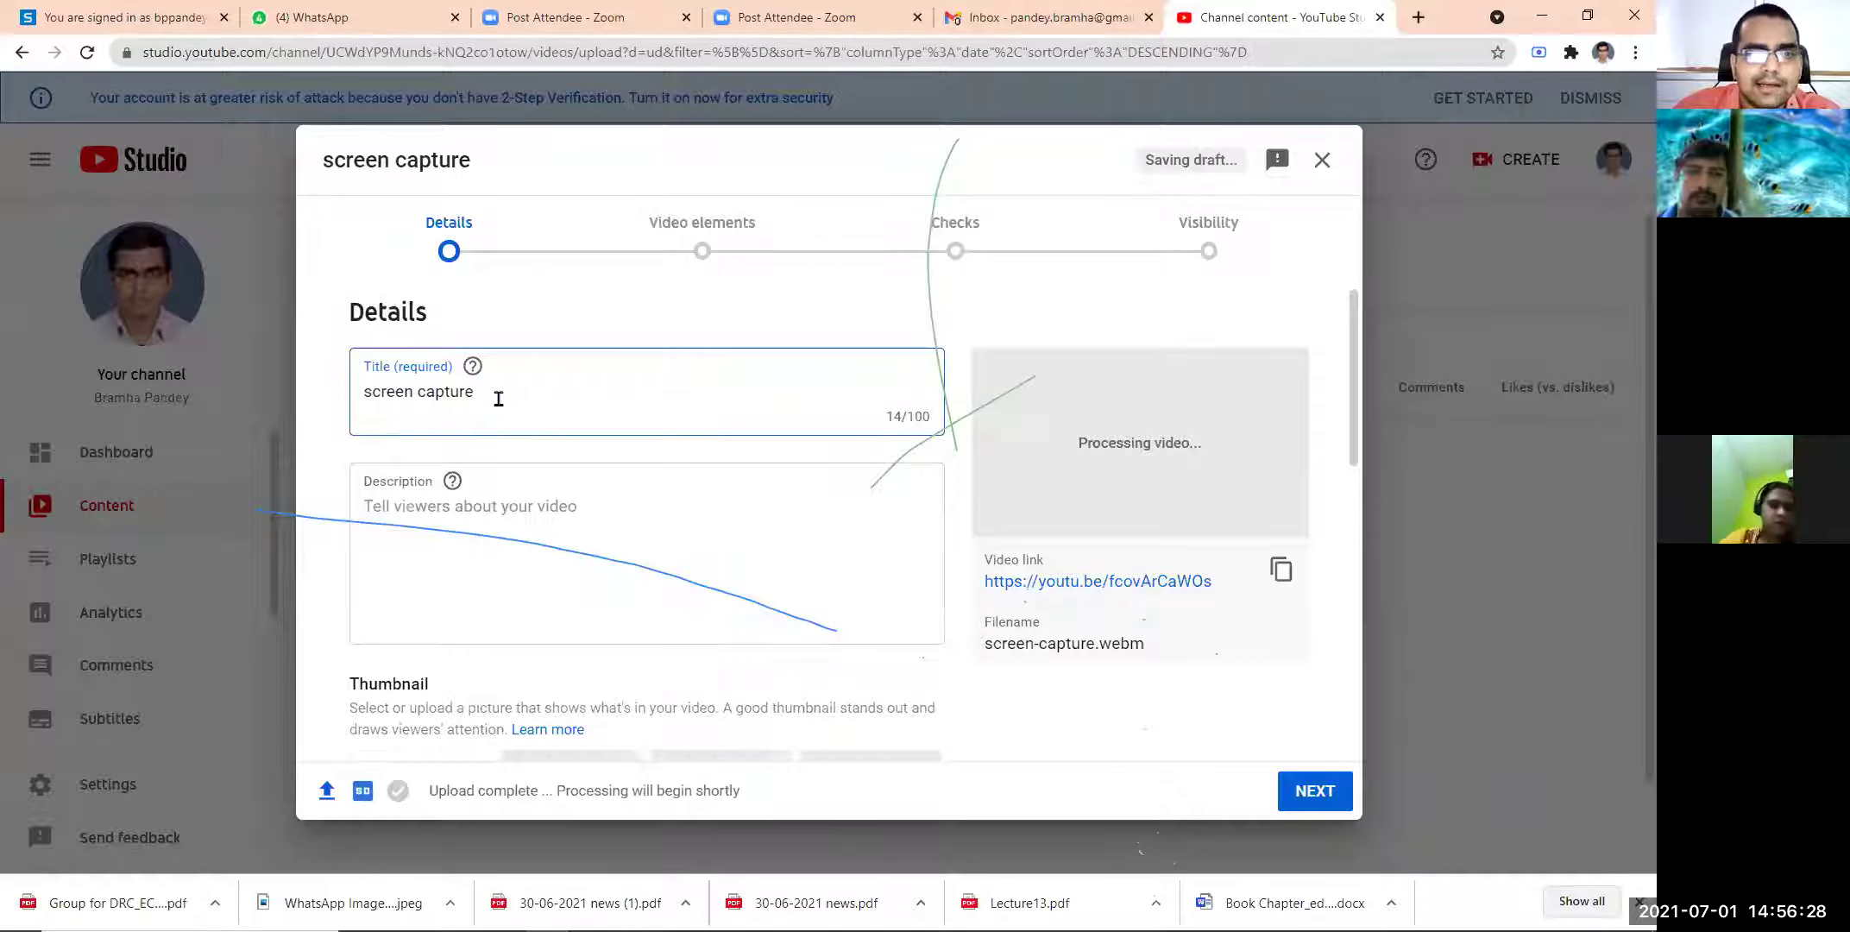
pyautogui.moveTo(499, 398); pyautogui.dragTo(315, 422)
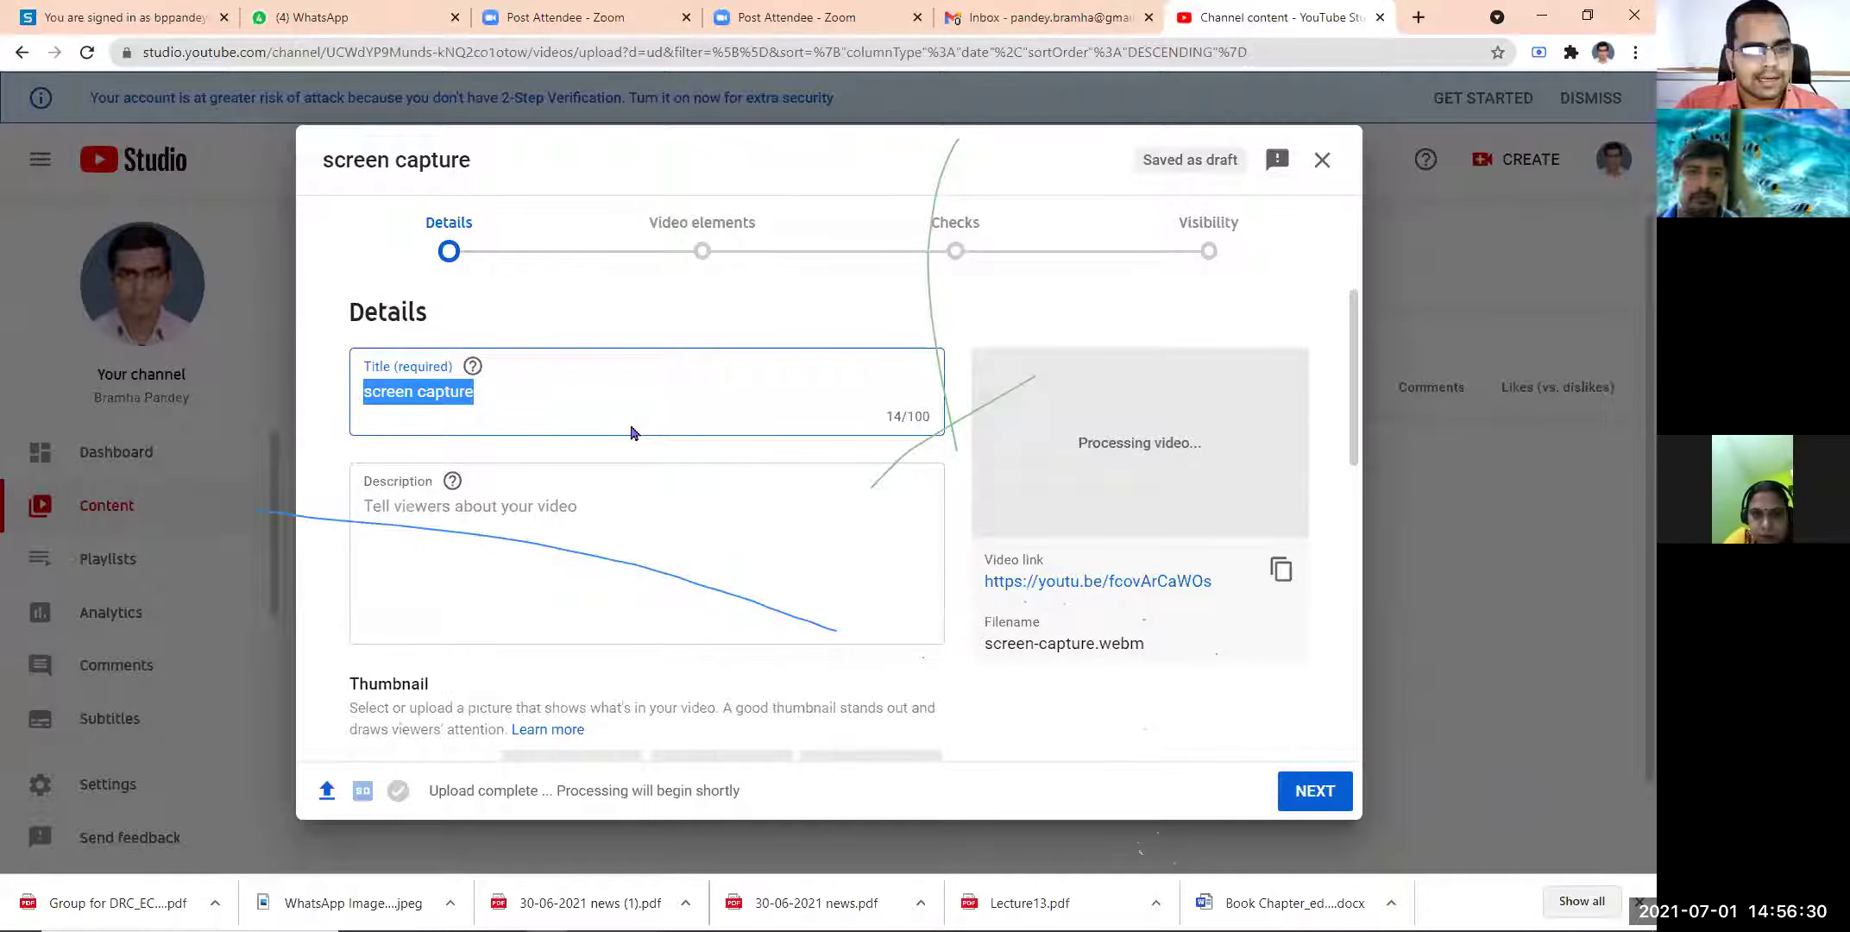
pyautogui.write('Lecture 1')
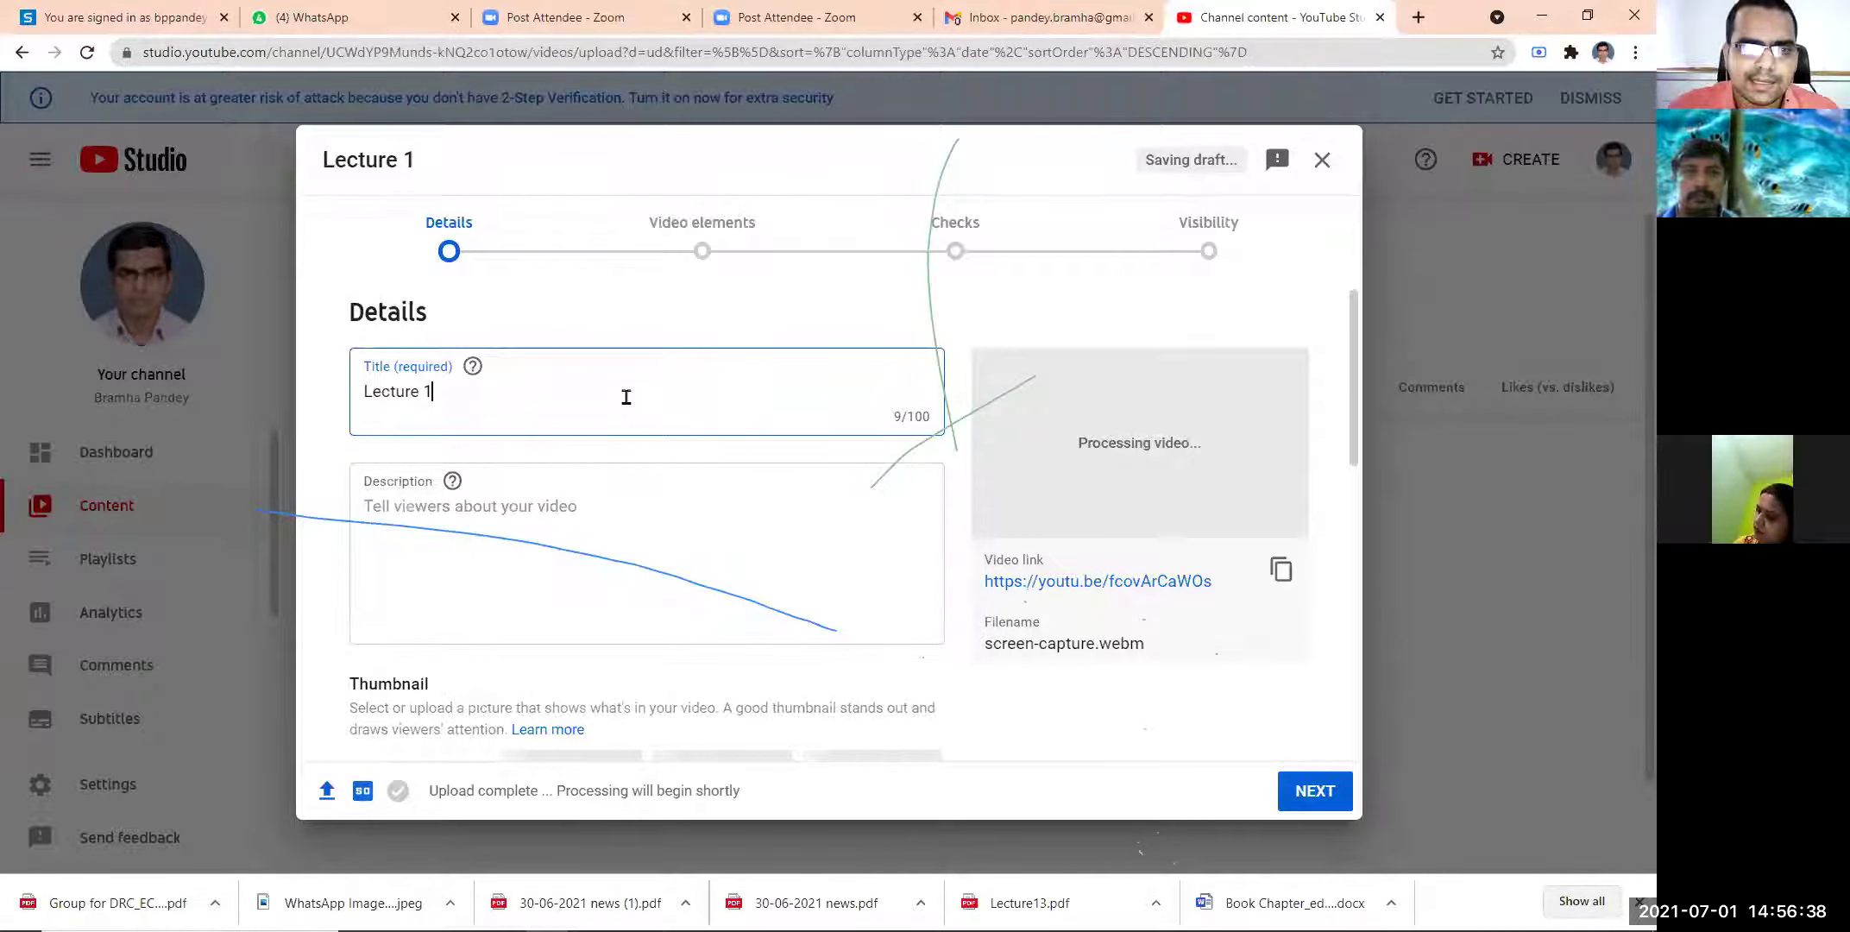
pyautogui.click(500, 521)
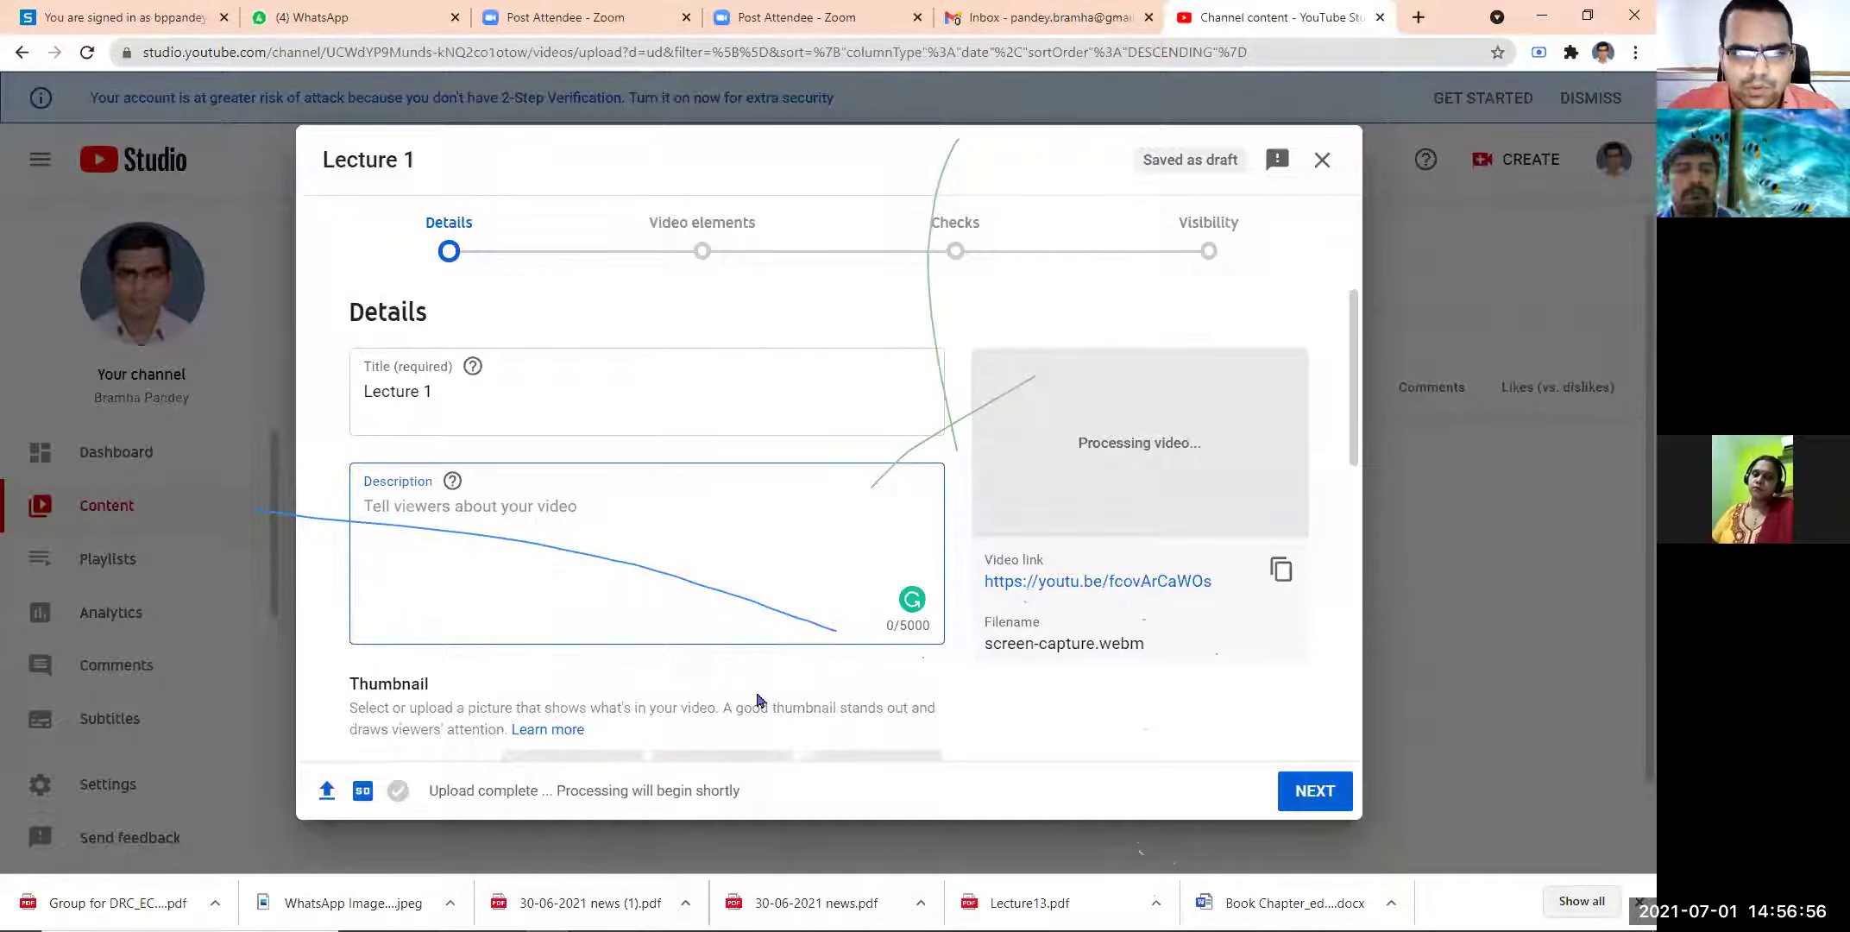
pyautogui.write('Th')
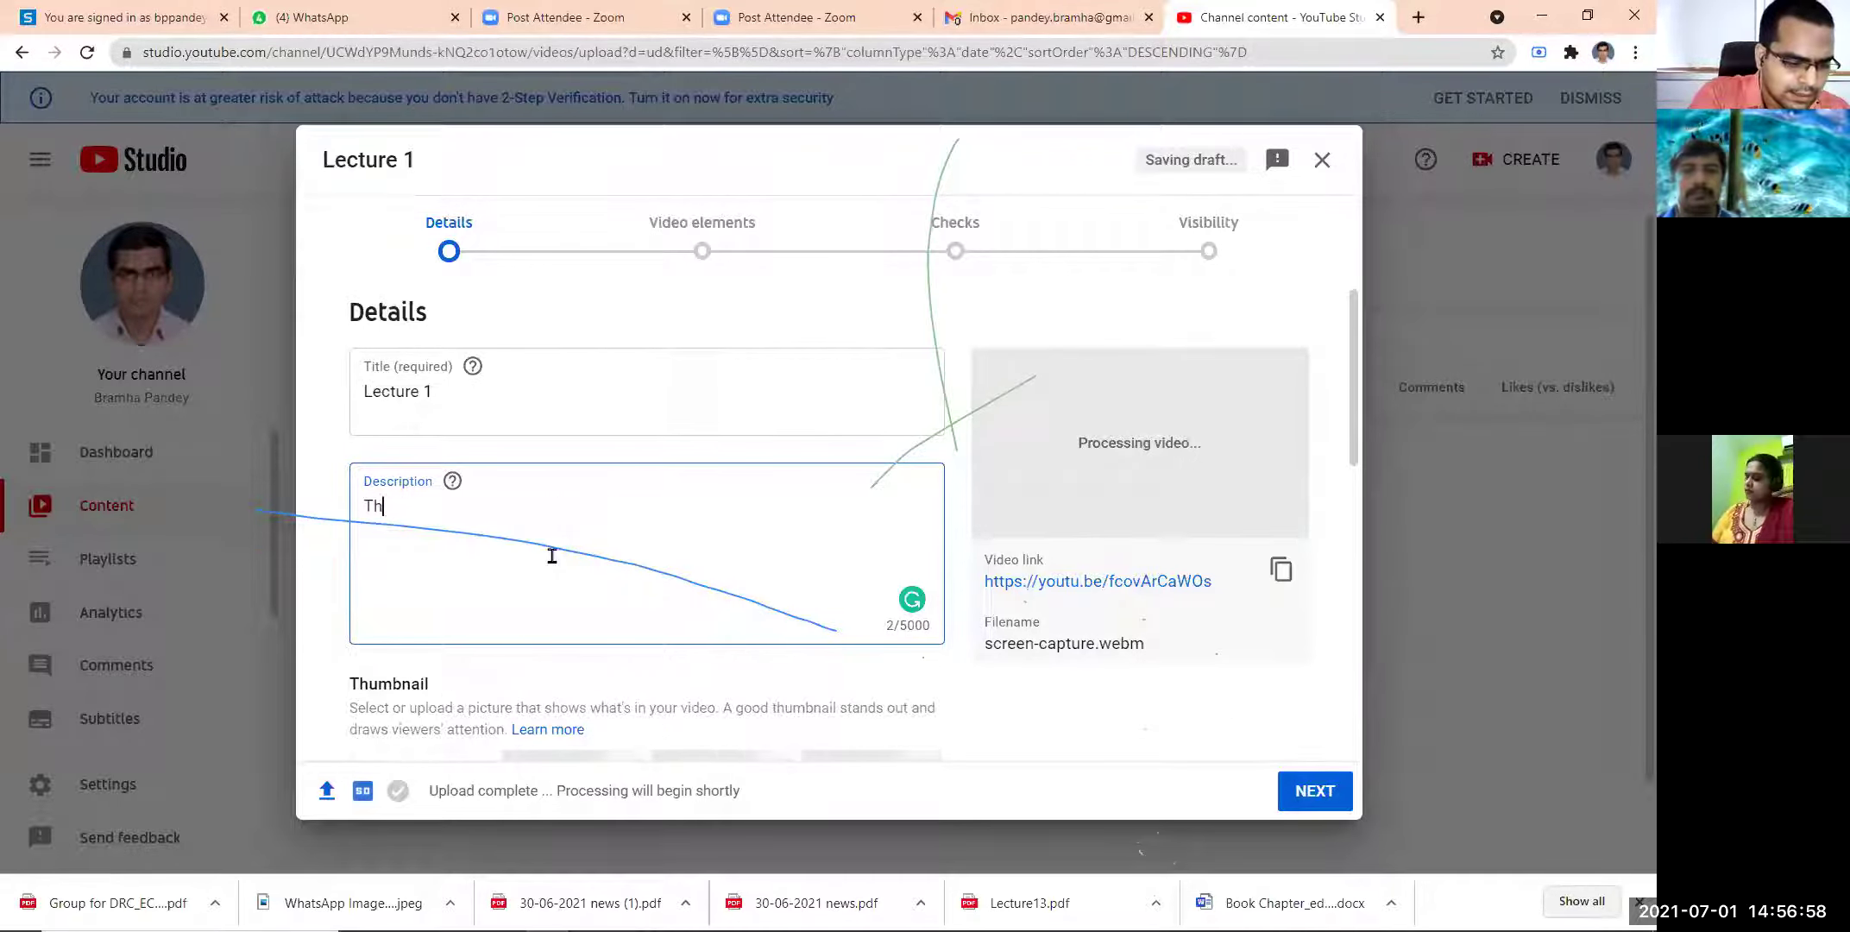
pyautogui.write('is is for ')
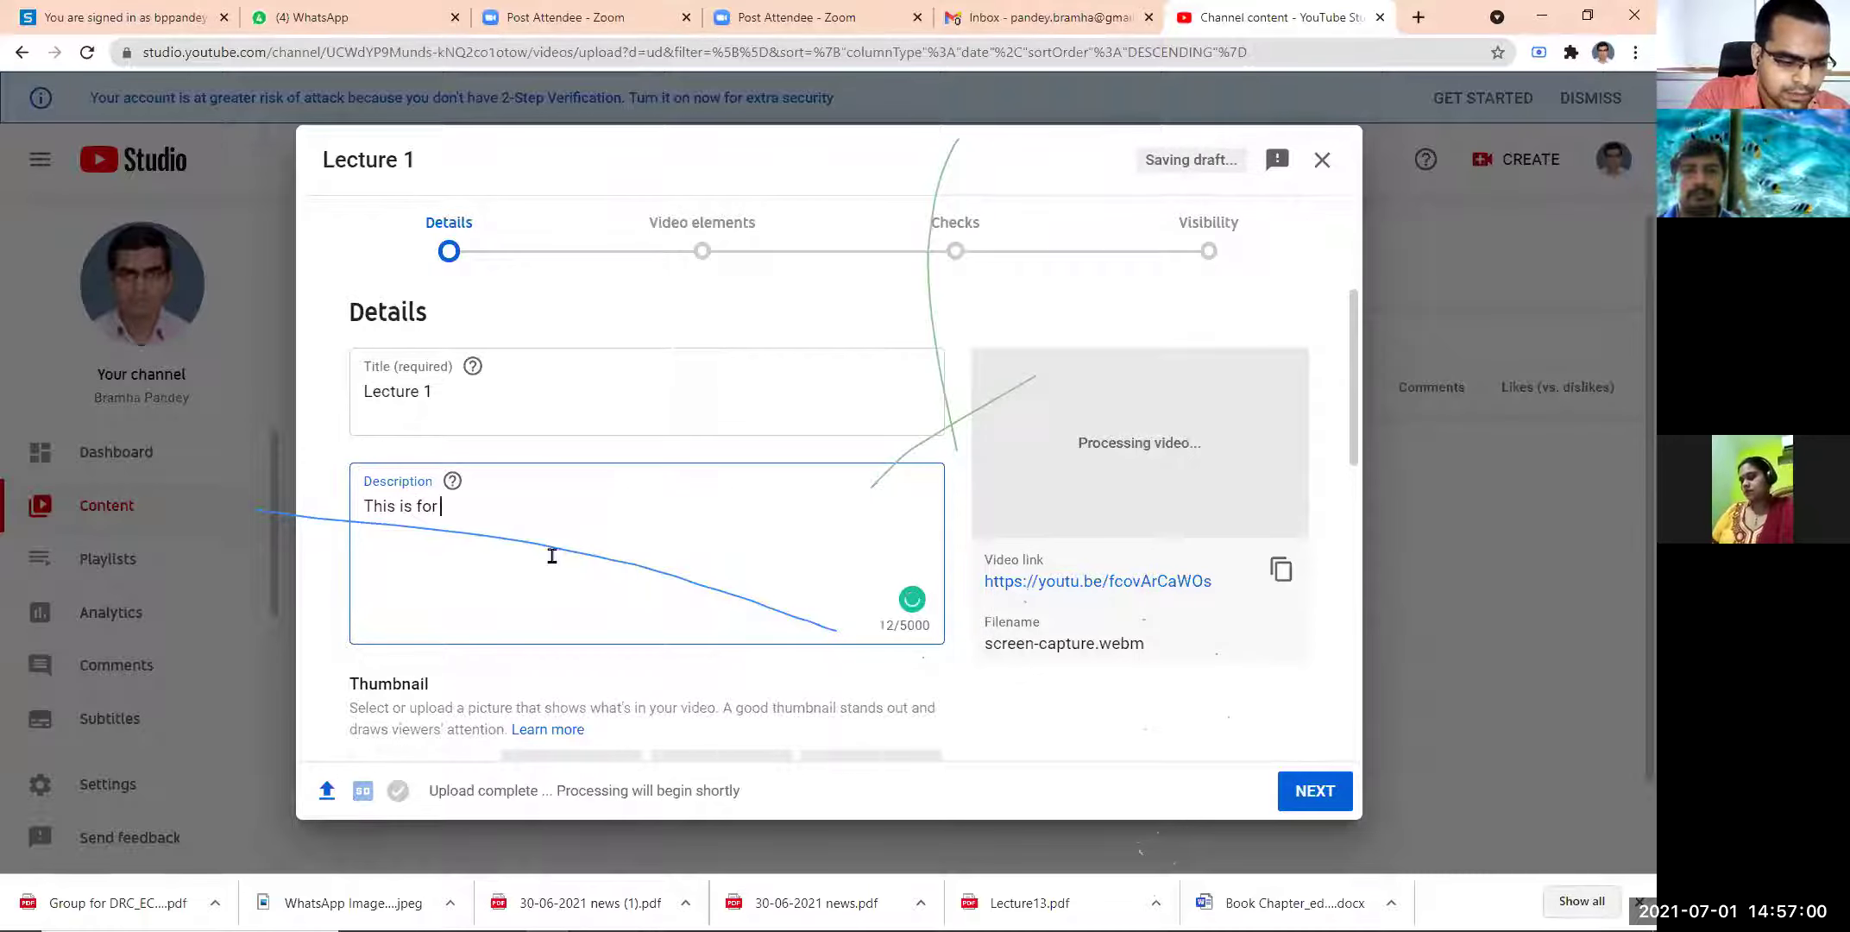
pyautogui.write('UG')
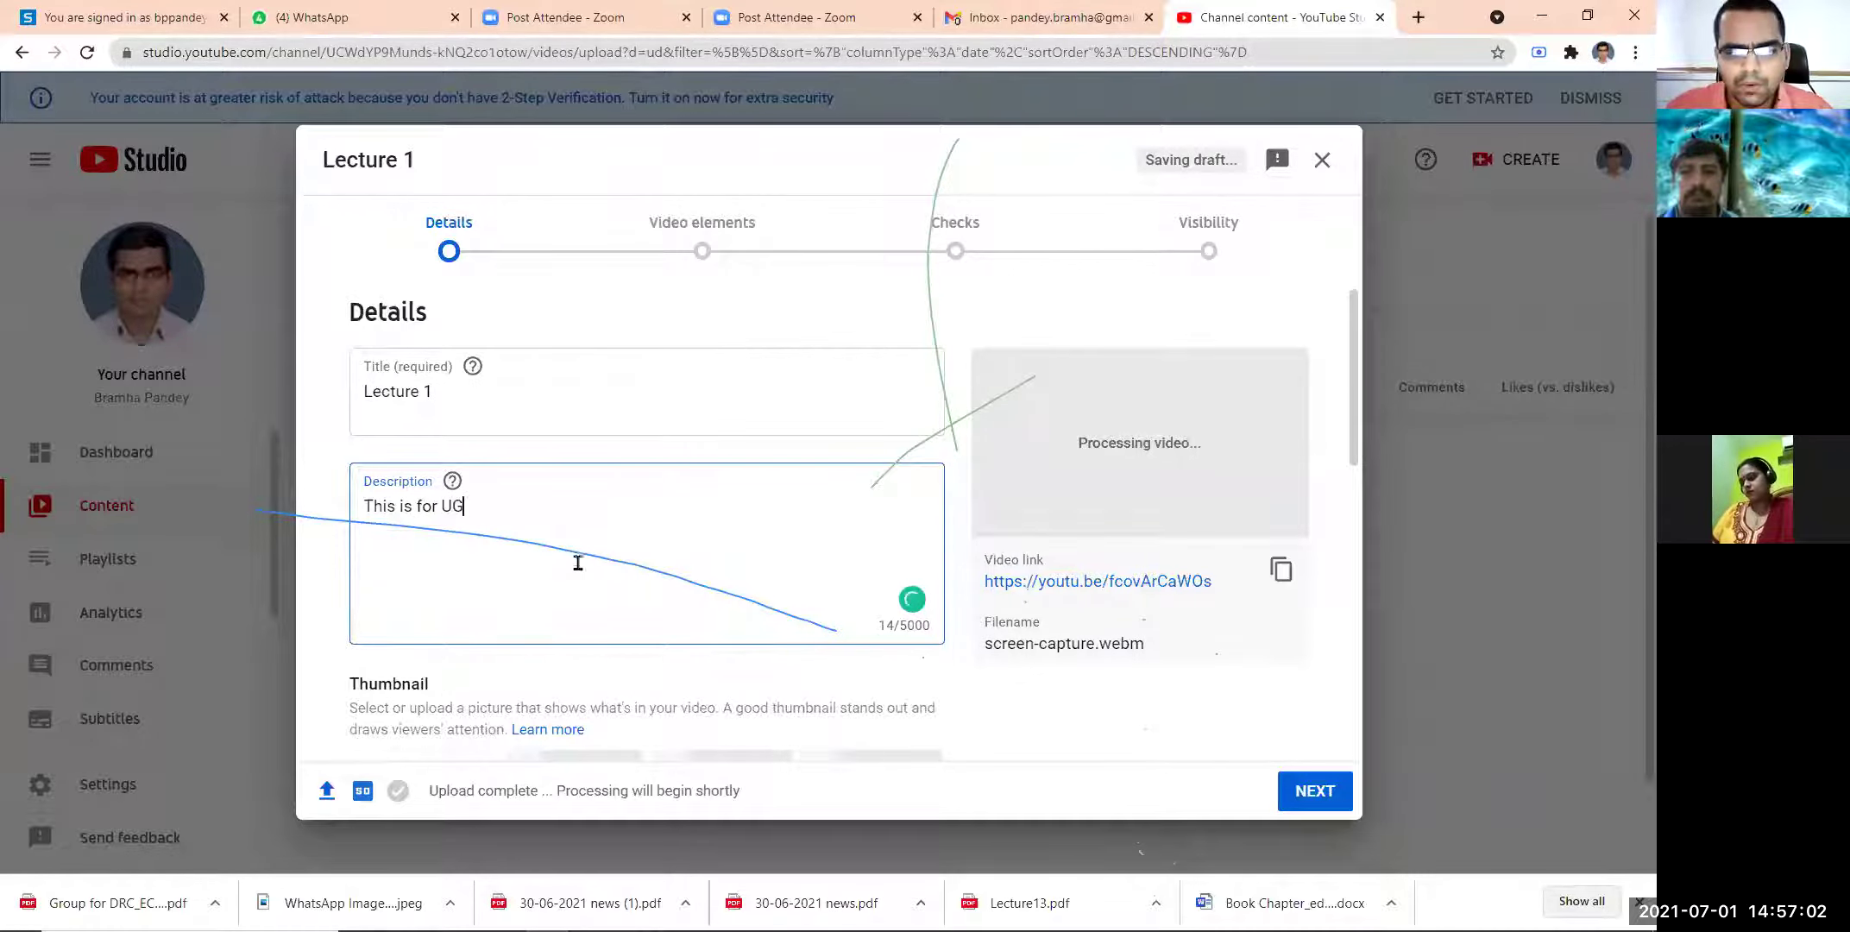
# - Look over the video's thumbnail options and the playlists available for it
pyautogui.scroll(-1, 854, 695)
pyautogui.scroll(-1, 849, 704)
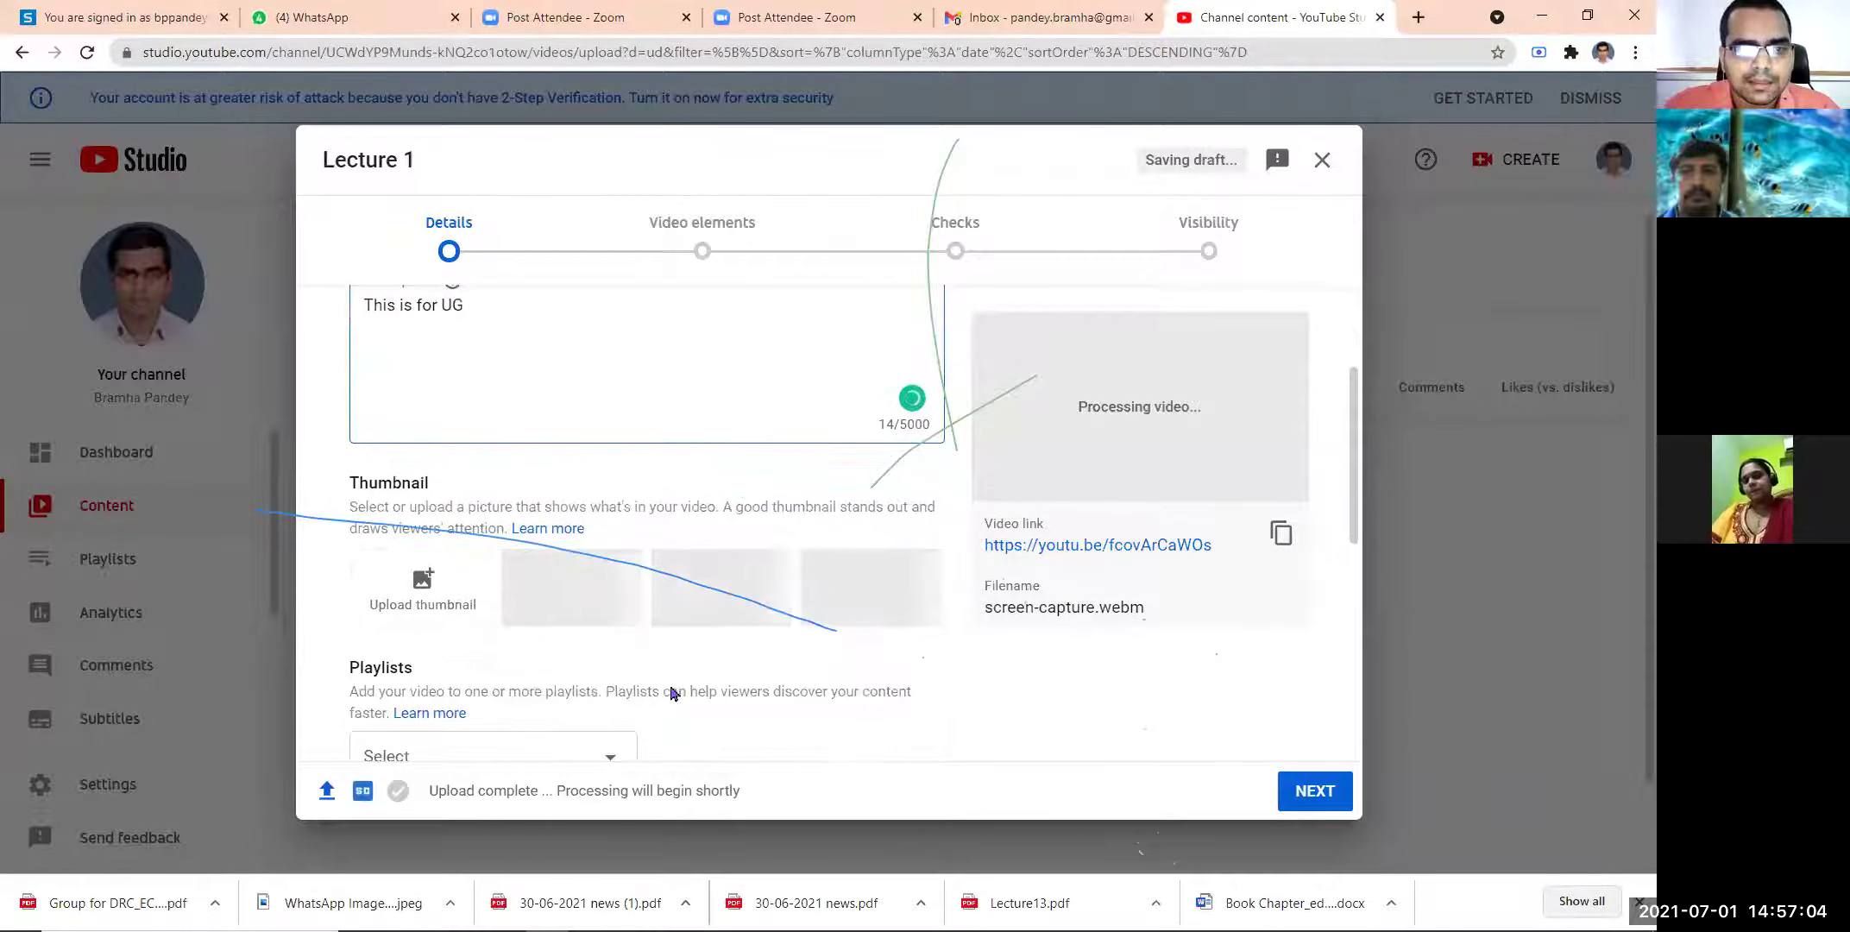
pyautogui.moveTo(421, 222); pyautogui.dragTo(1063, 264)
pyautogui.click(902, 157)
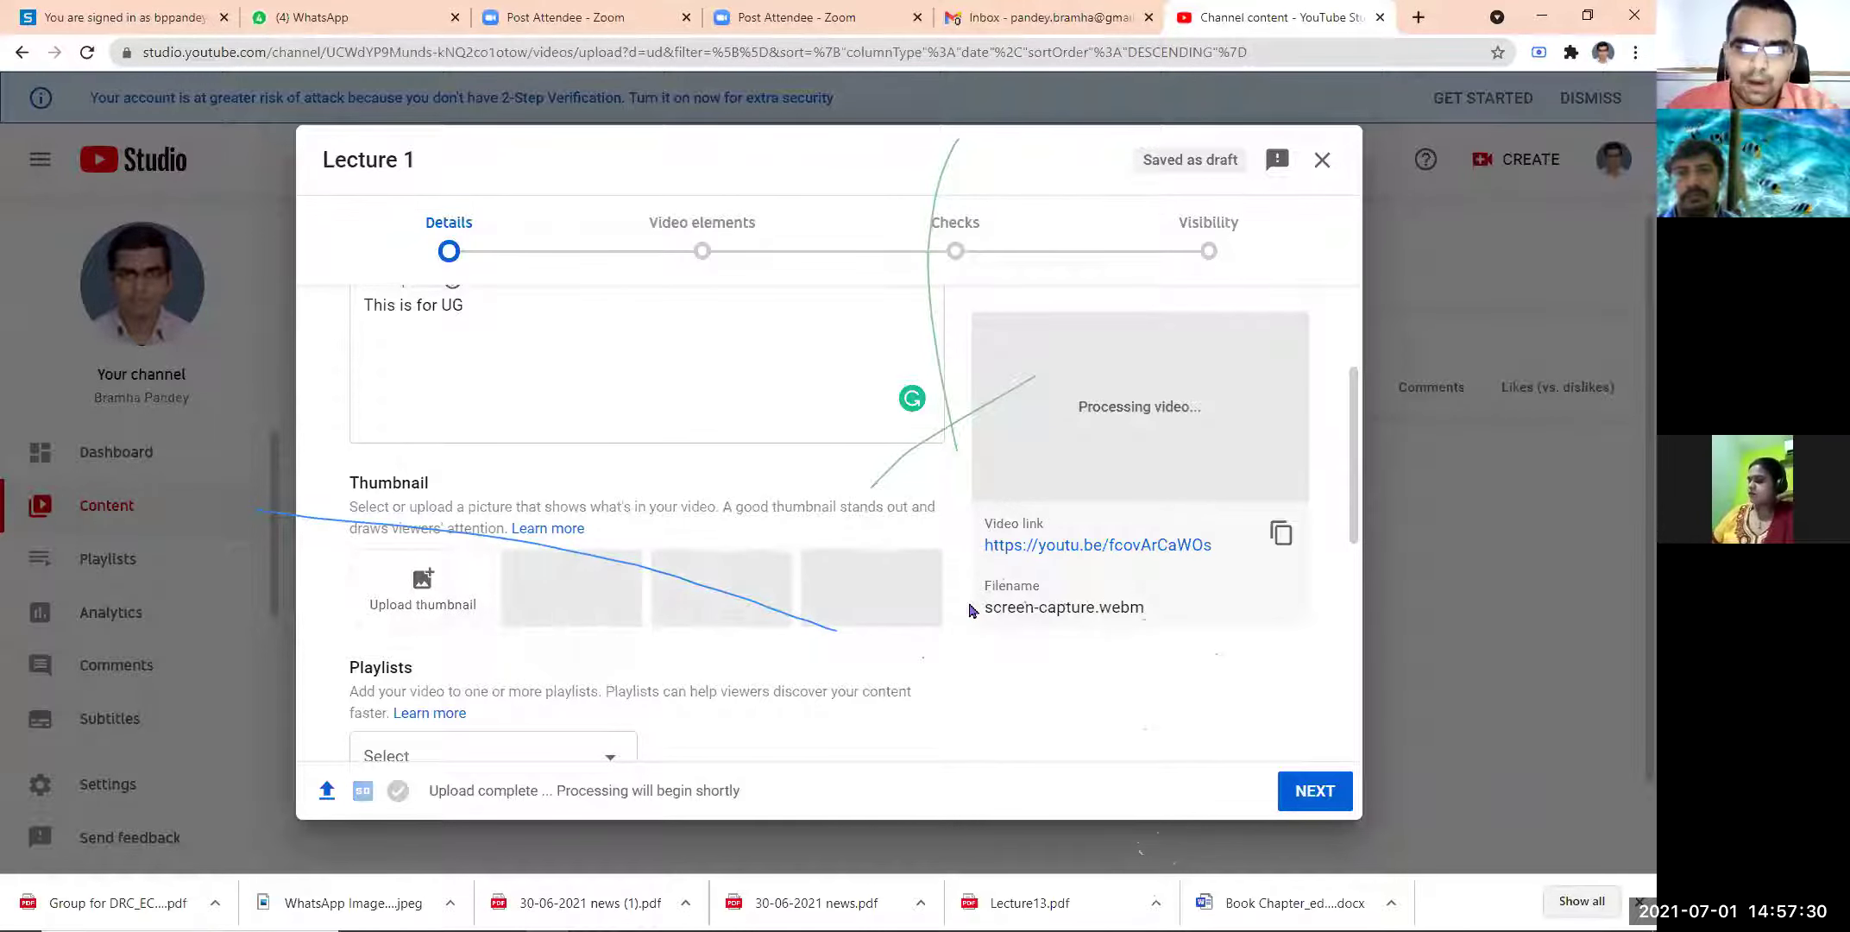
pyautogui.scroll(-4, 540, 388)
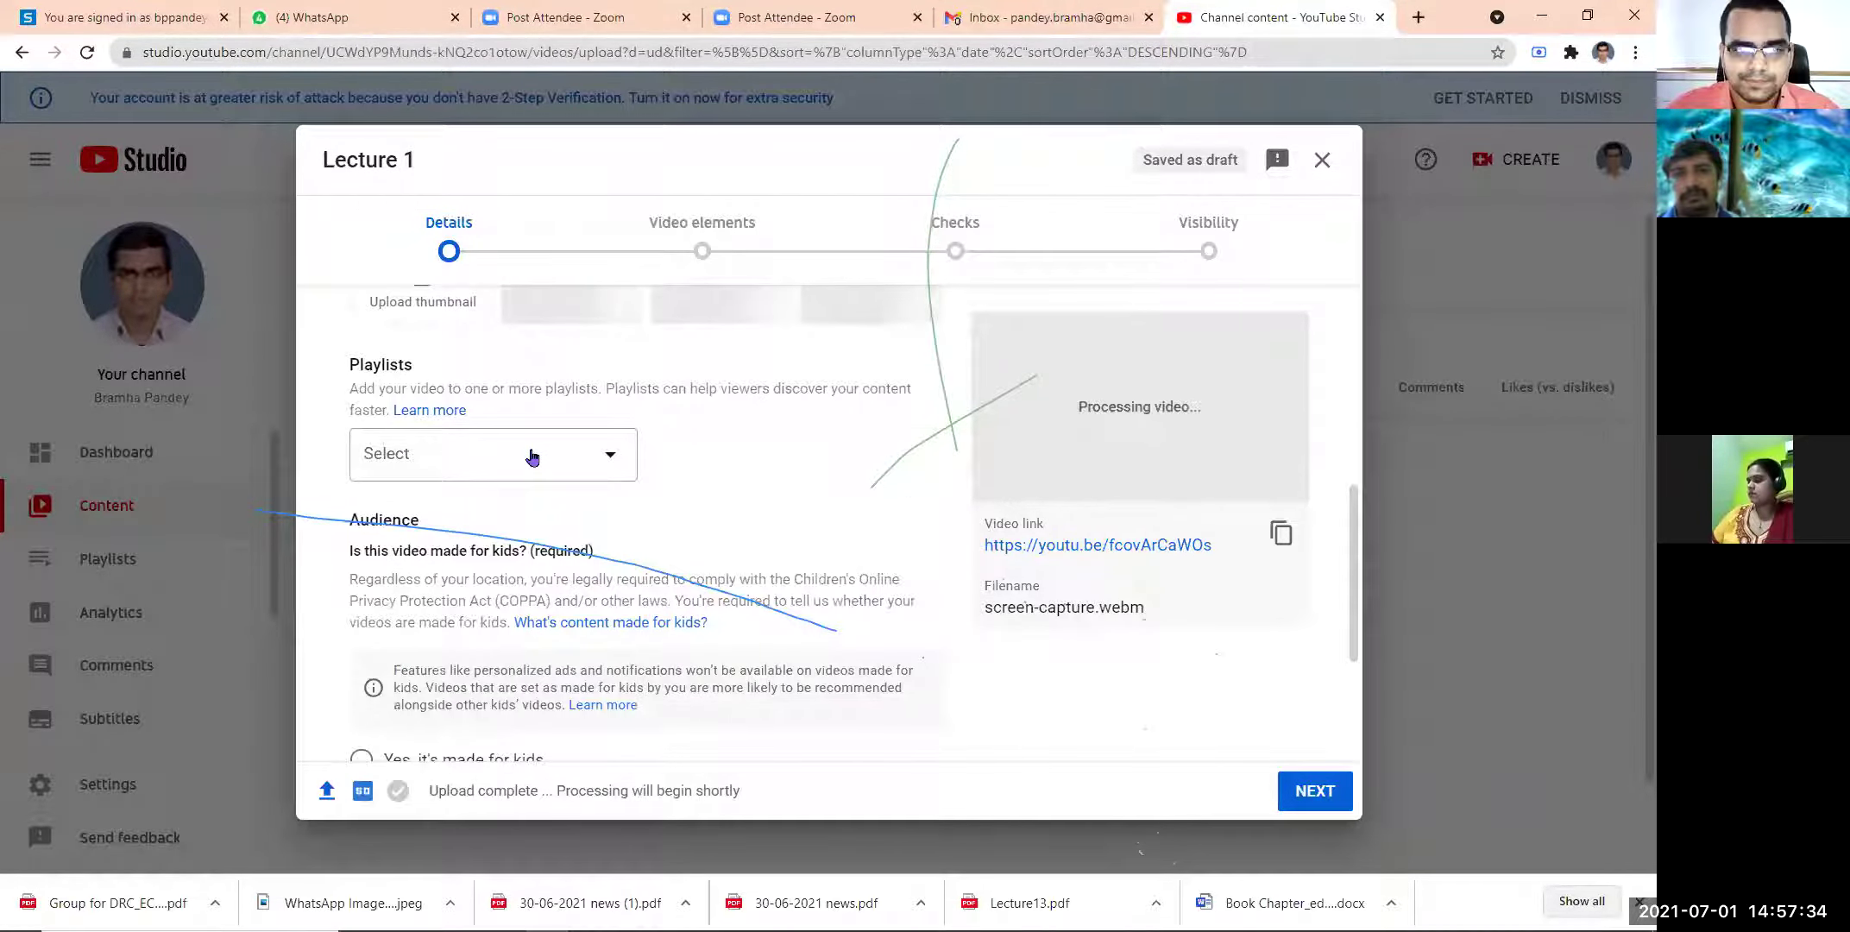
pyautogui.click(566, 465)
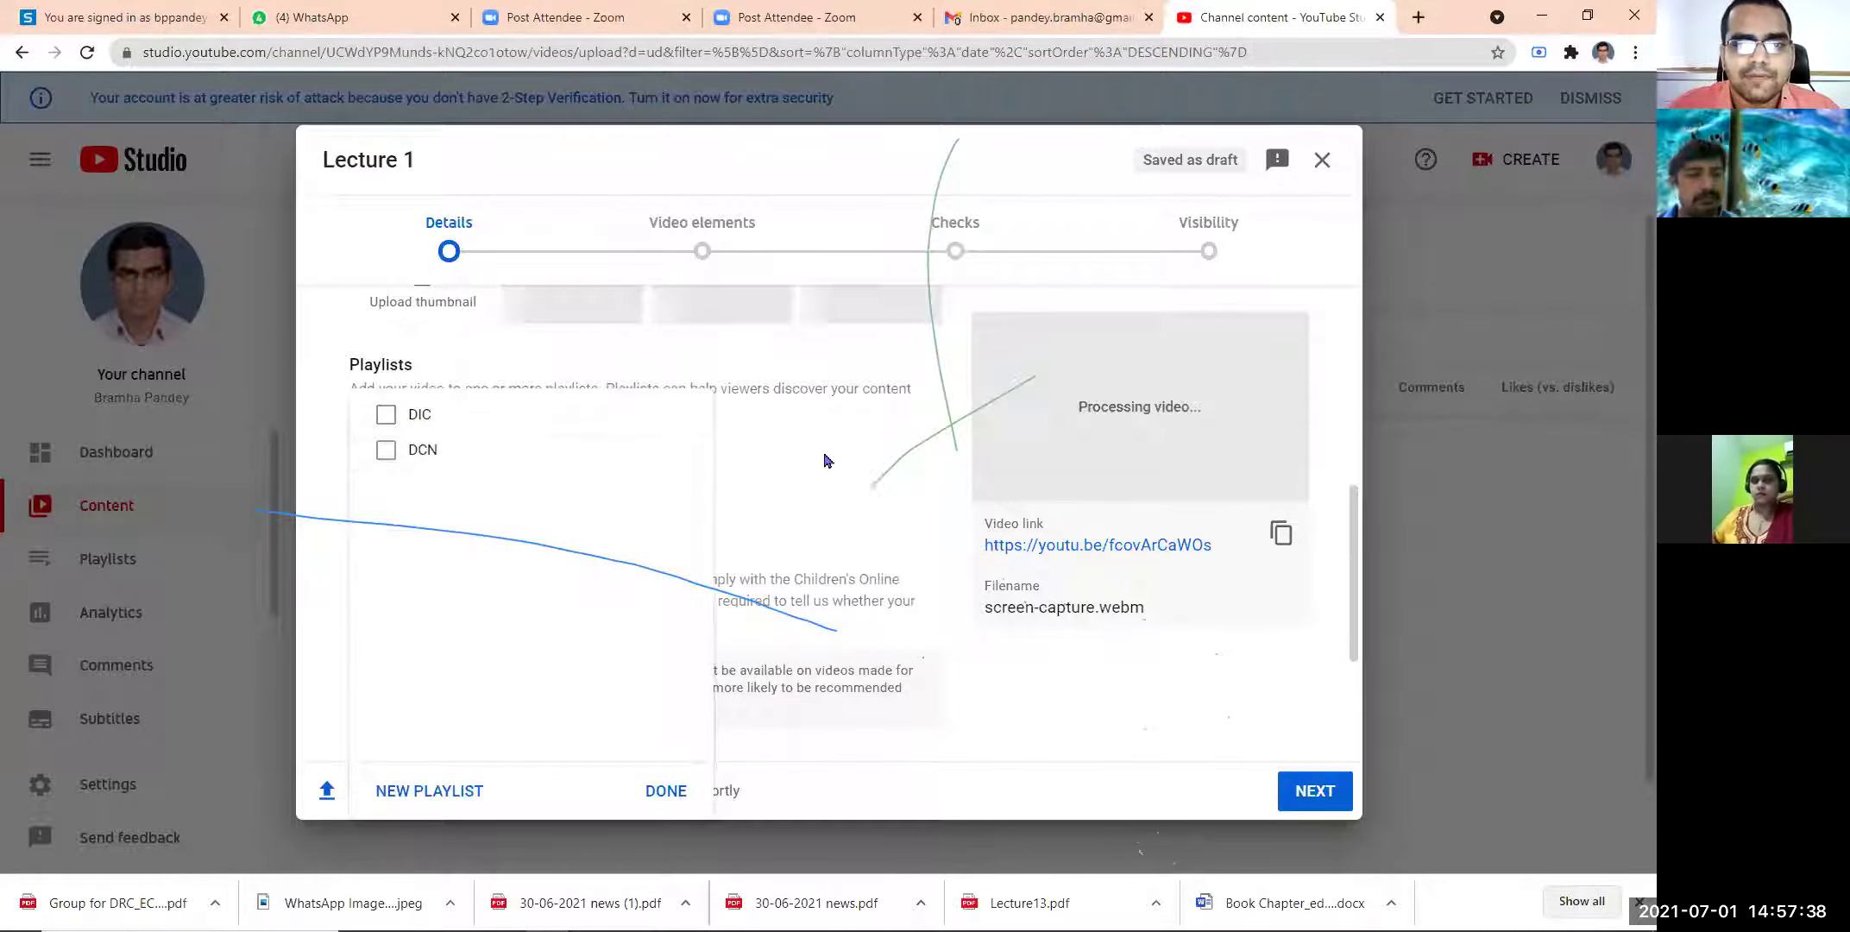
pyautogui.click(738, 458)
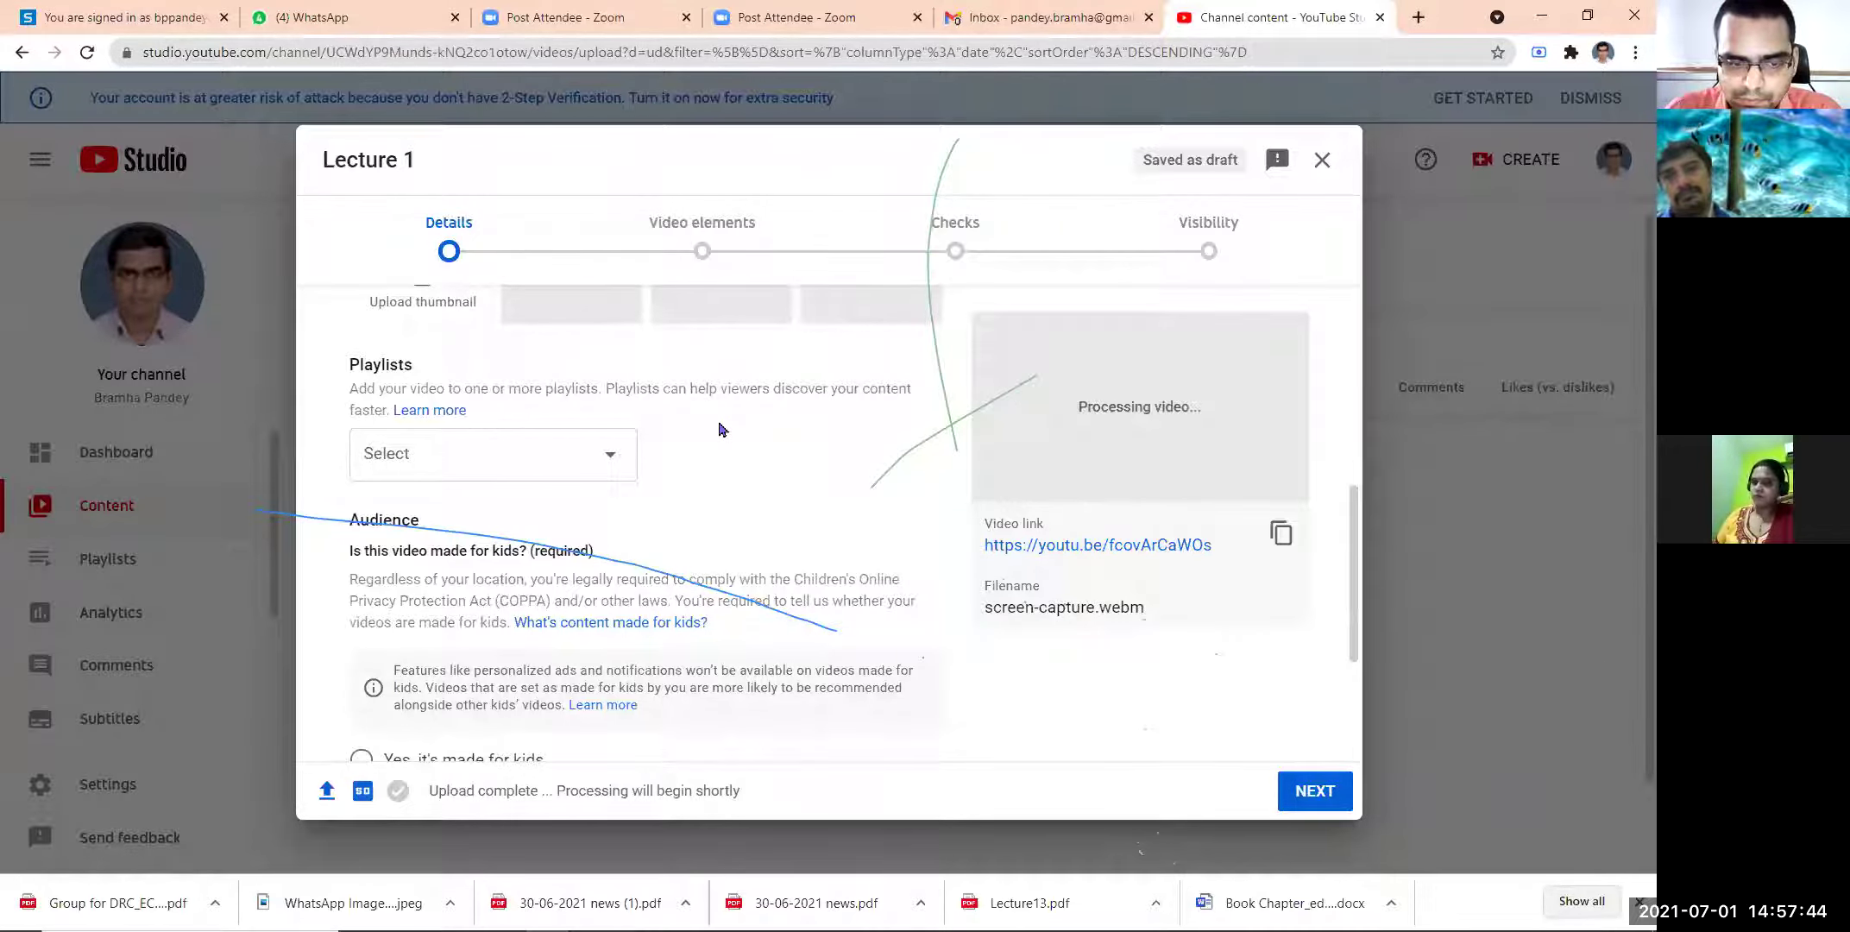
# - Try assigning the video to the DIC playlist and to the DCN playlist, and clear both choices
pyautogui.click(522, 451)
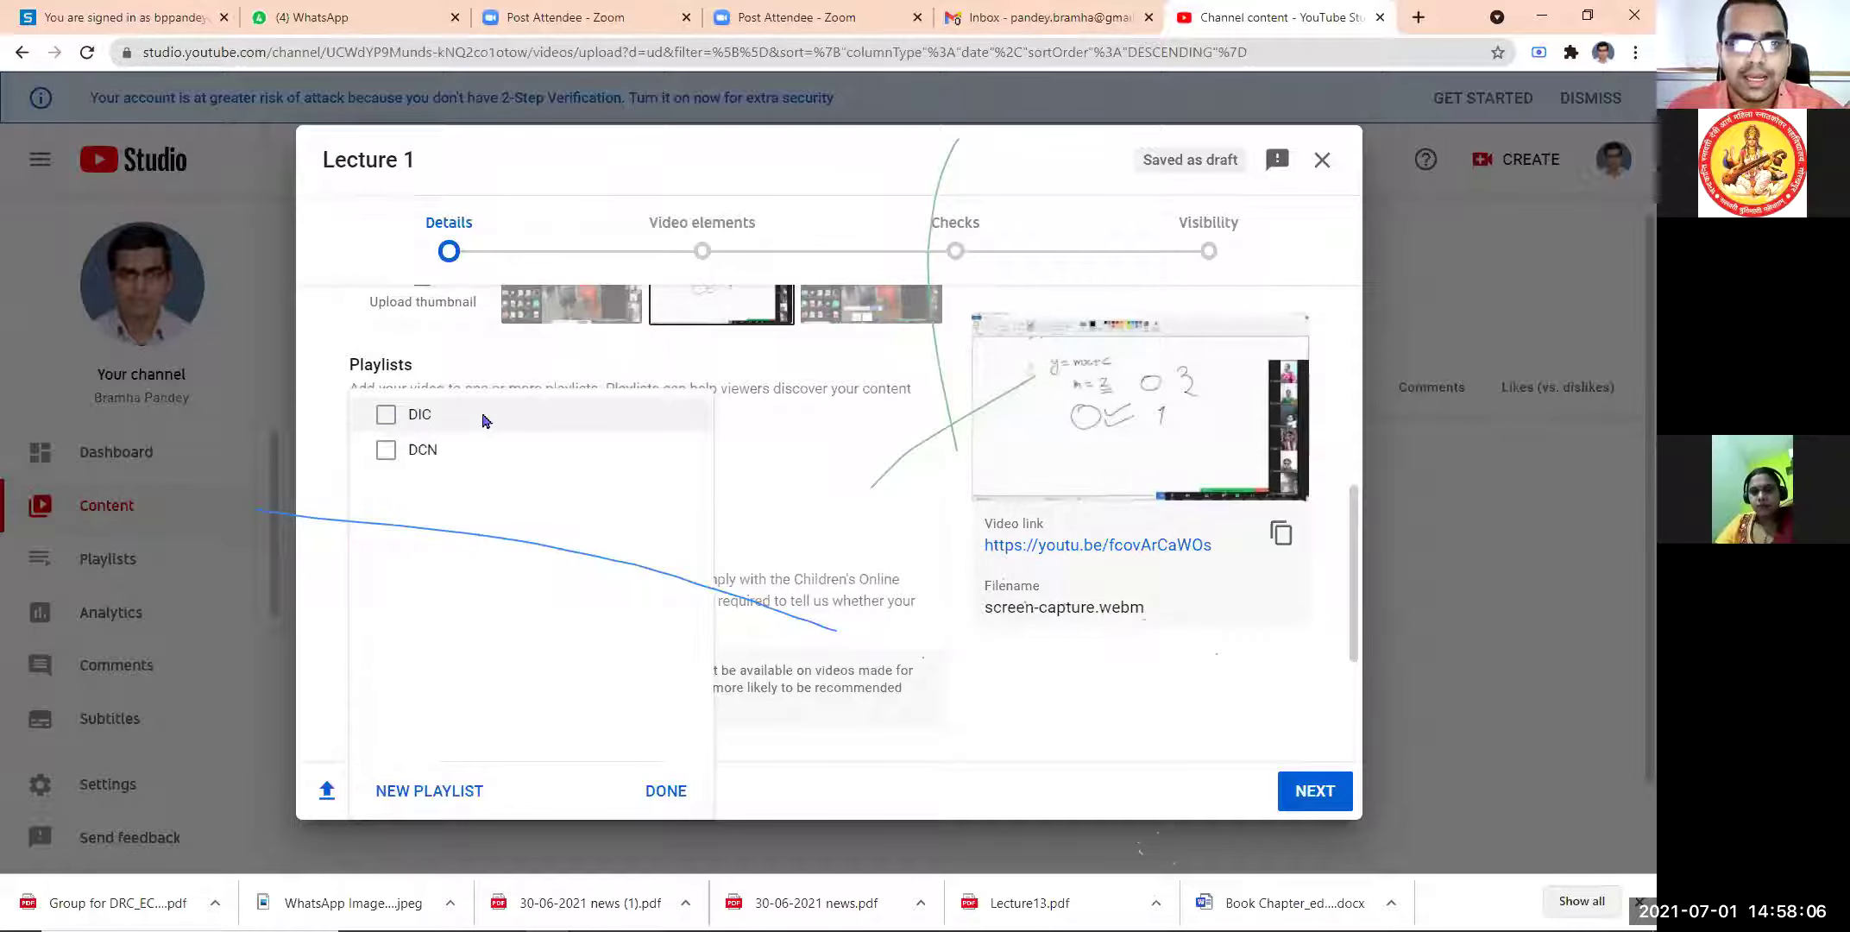
pyautogui.click(387, 418)
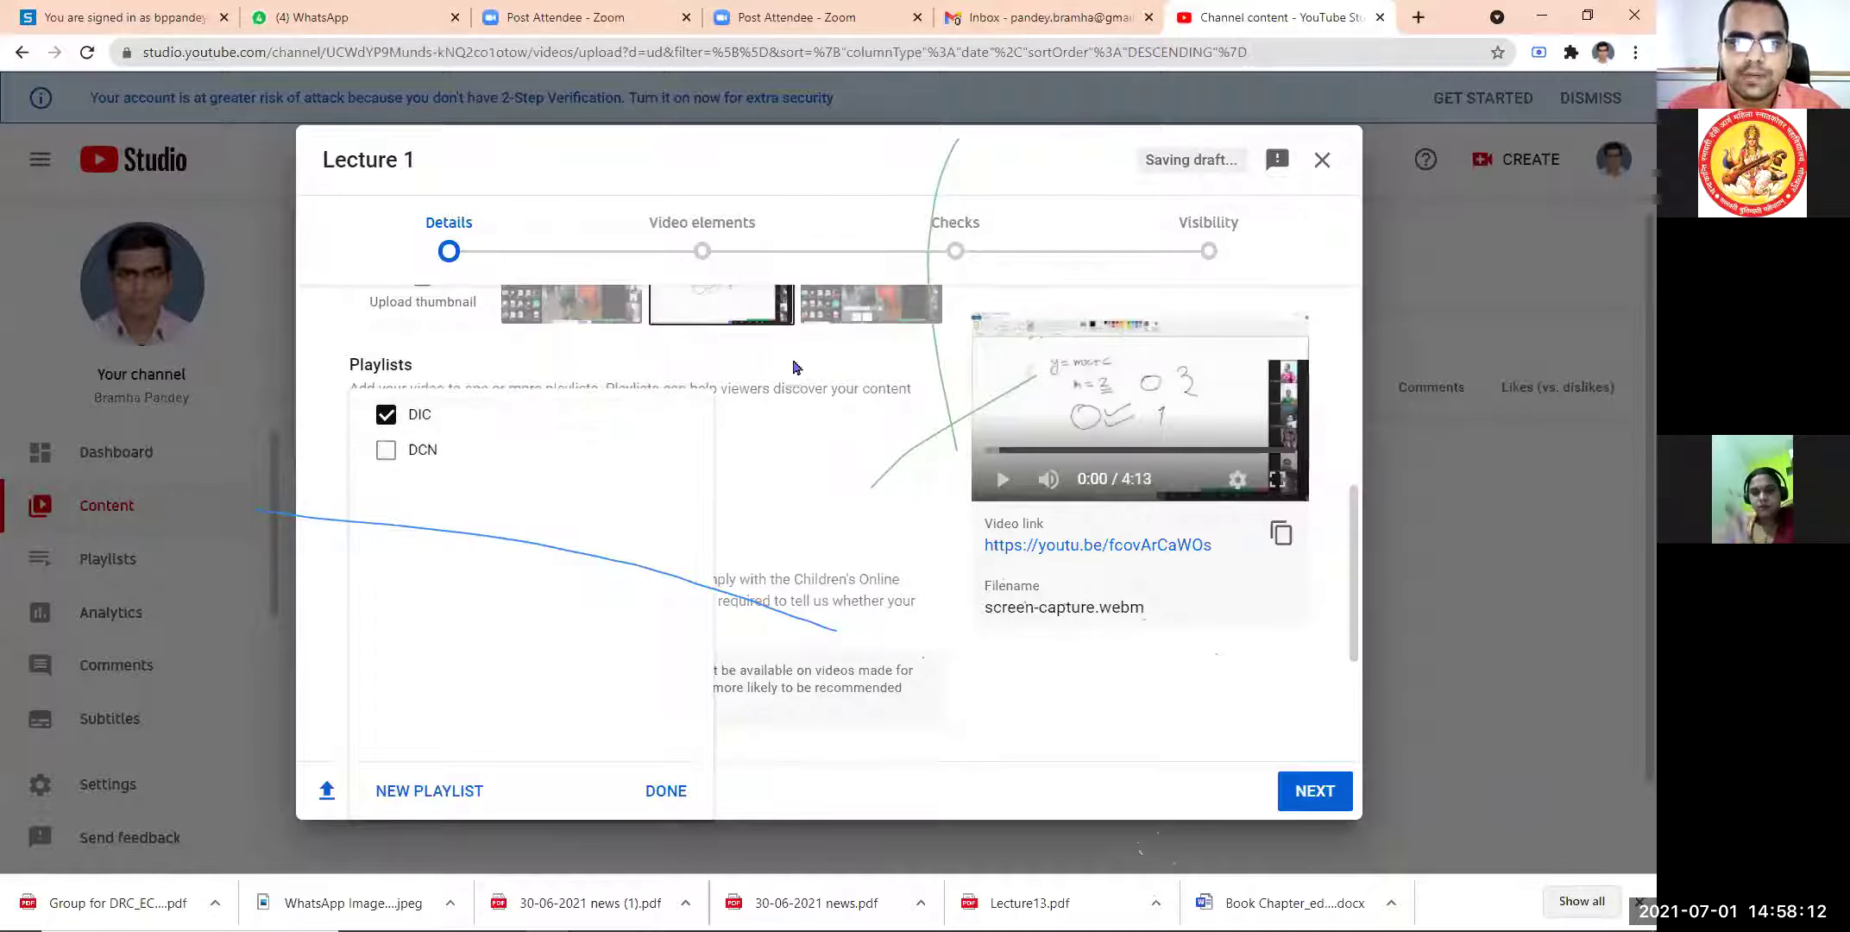
pyautogui.click(435, 416)
pyautogui.click(395, 455)
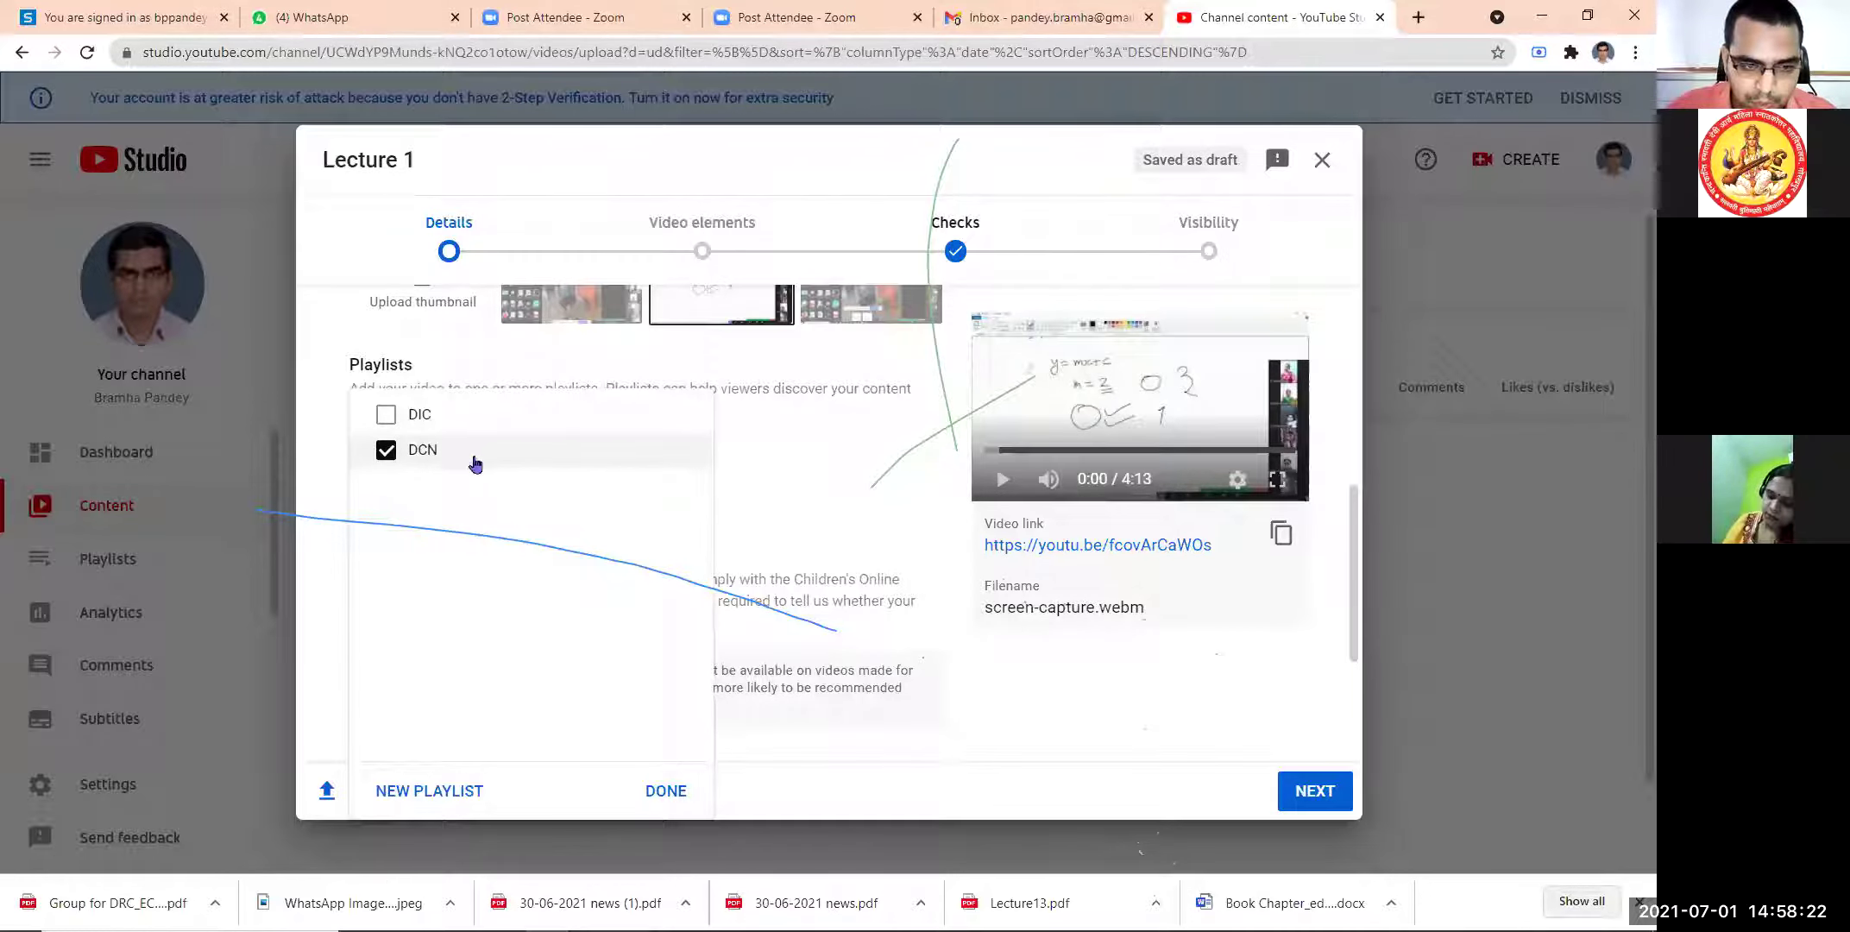
pyautogui.click(385, 449)
pyautogui.click(388, 416)
pyautogui.click(386, 415)
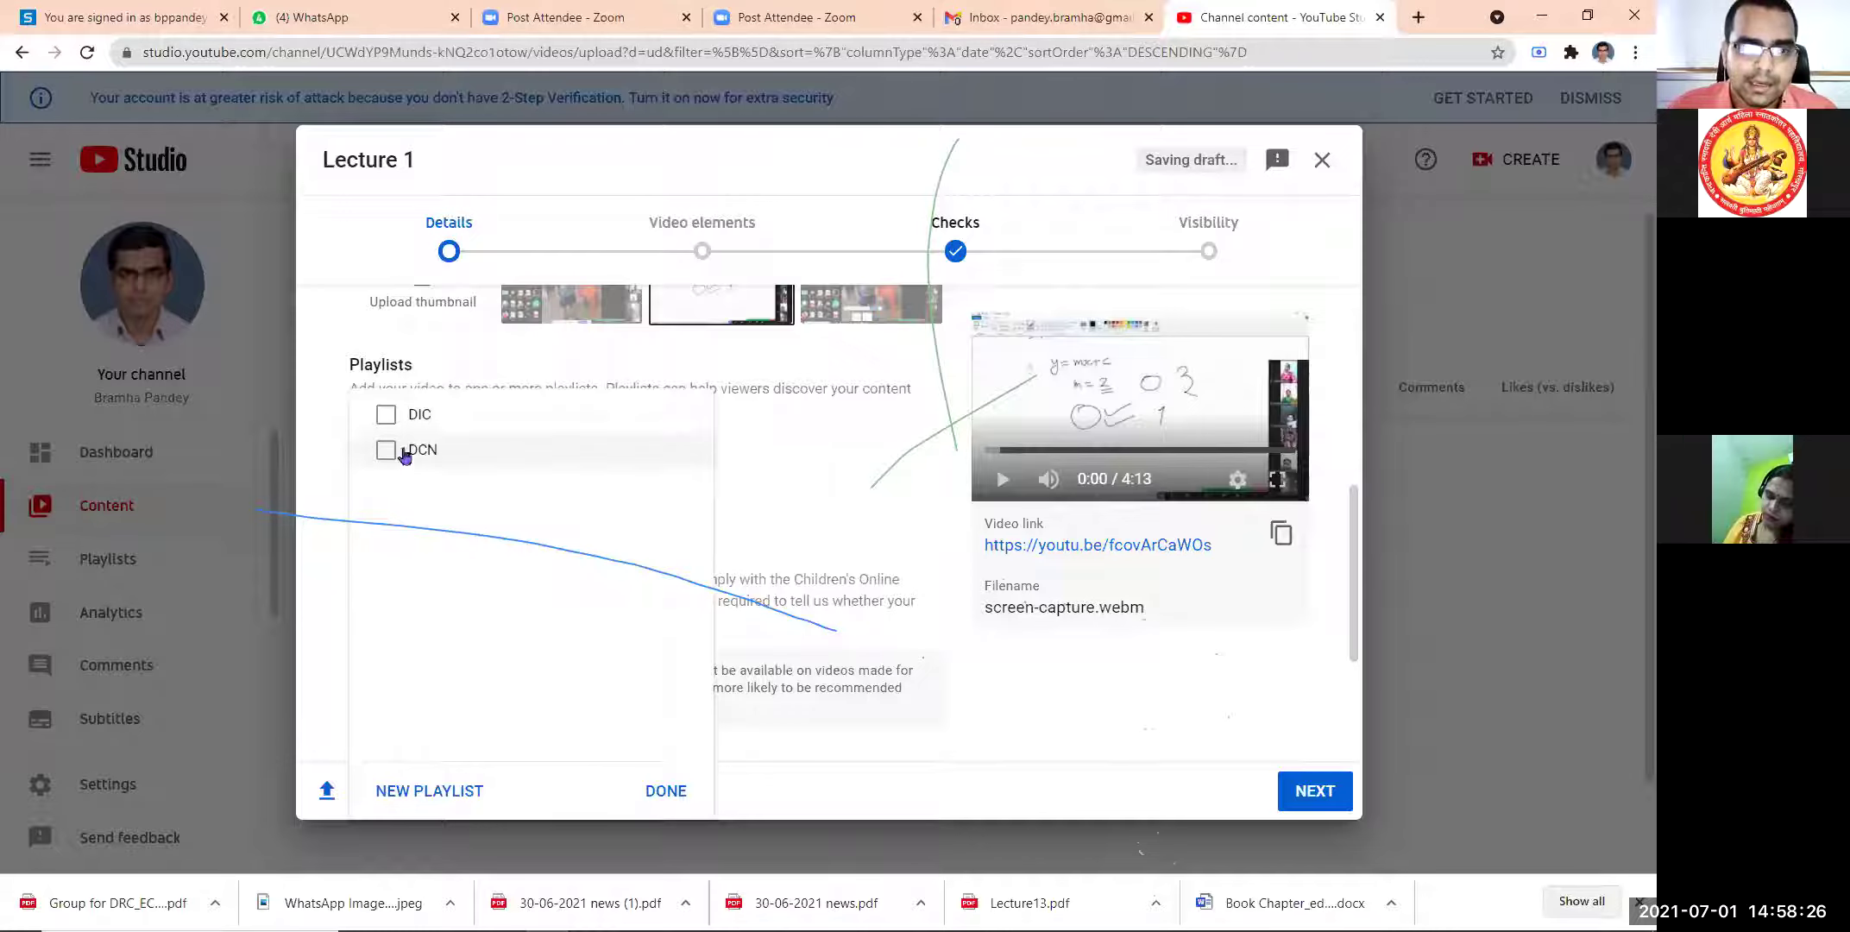
# - Create a new public playlist titled "EMI" from the video's playlist choices
pyautogui.click(430, 791)
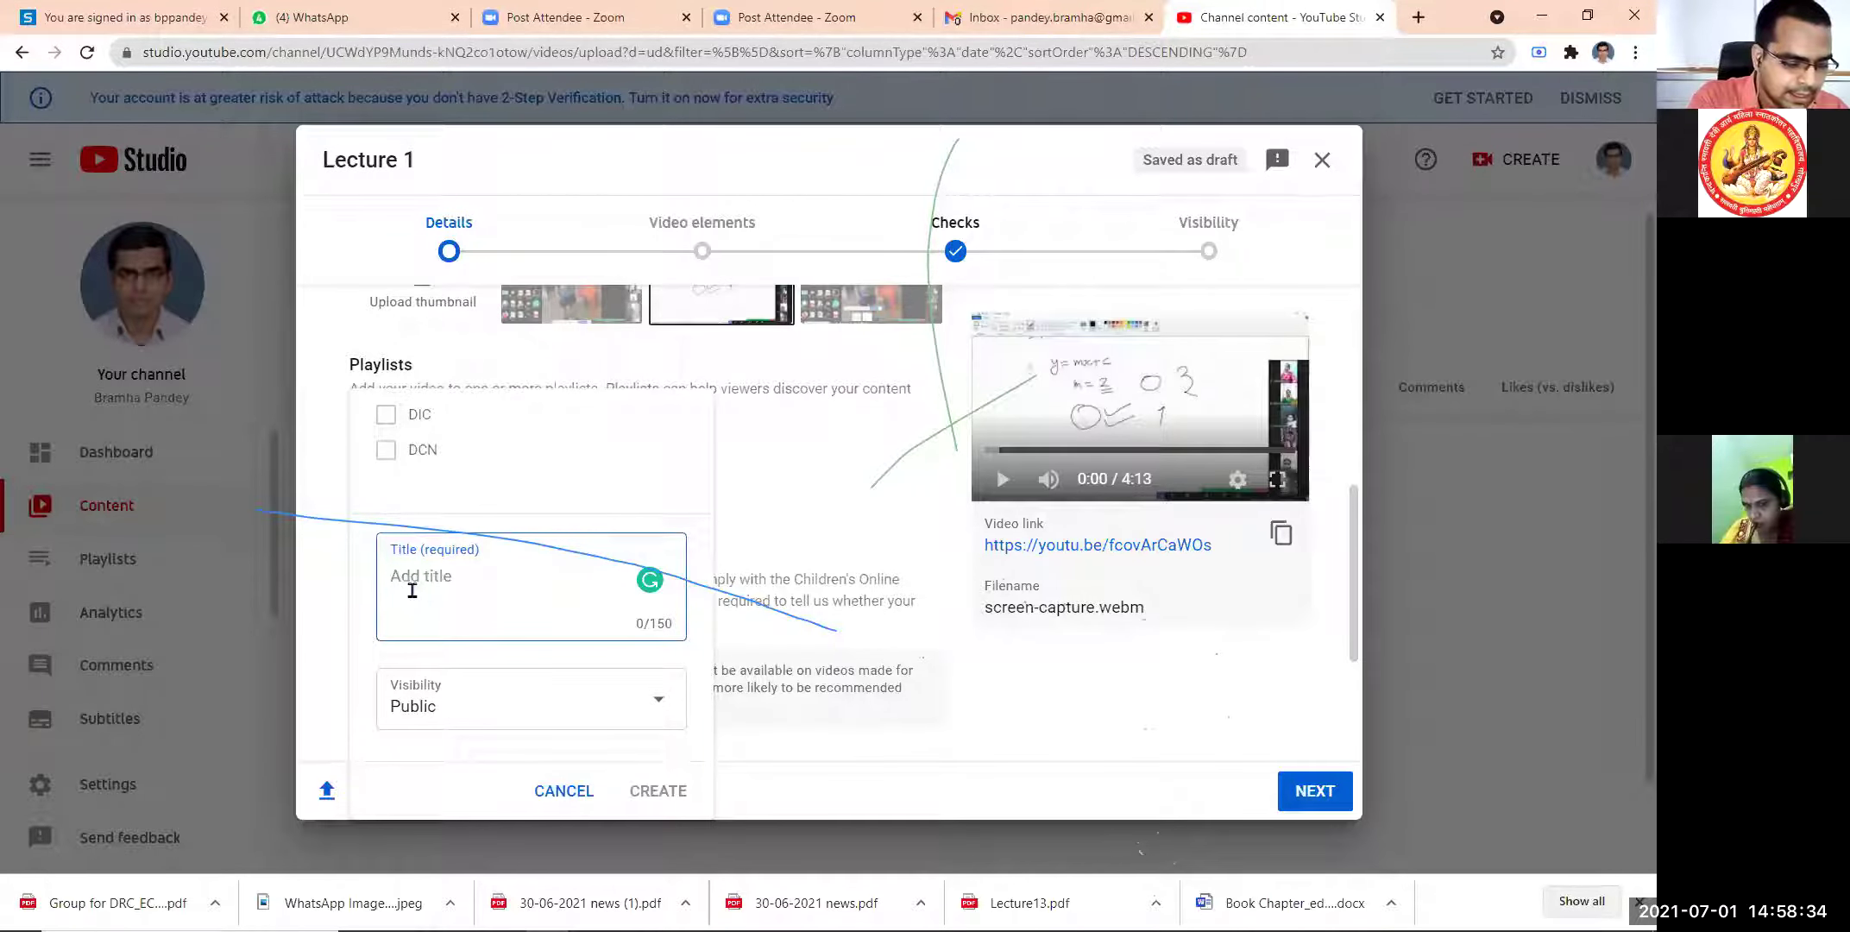
pyautogui.write('EMI')
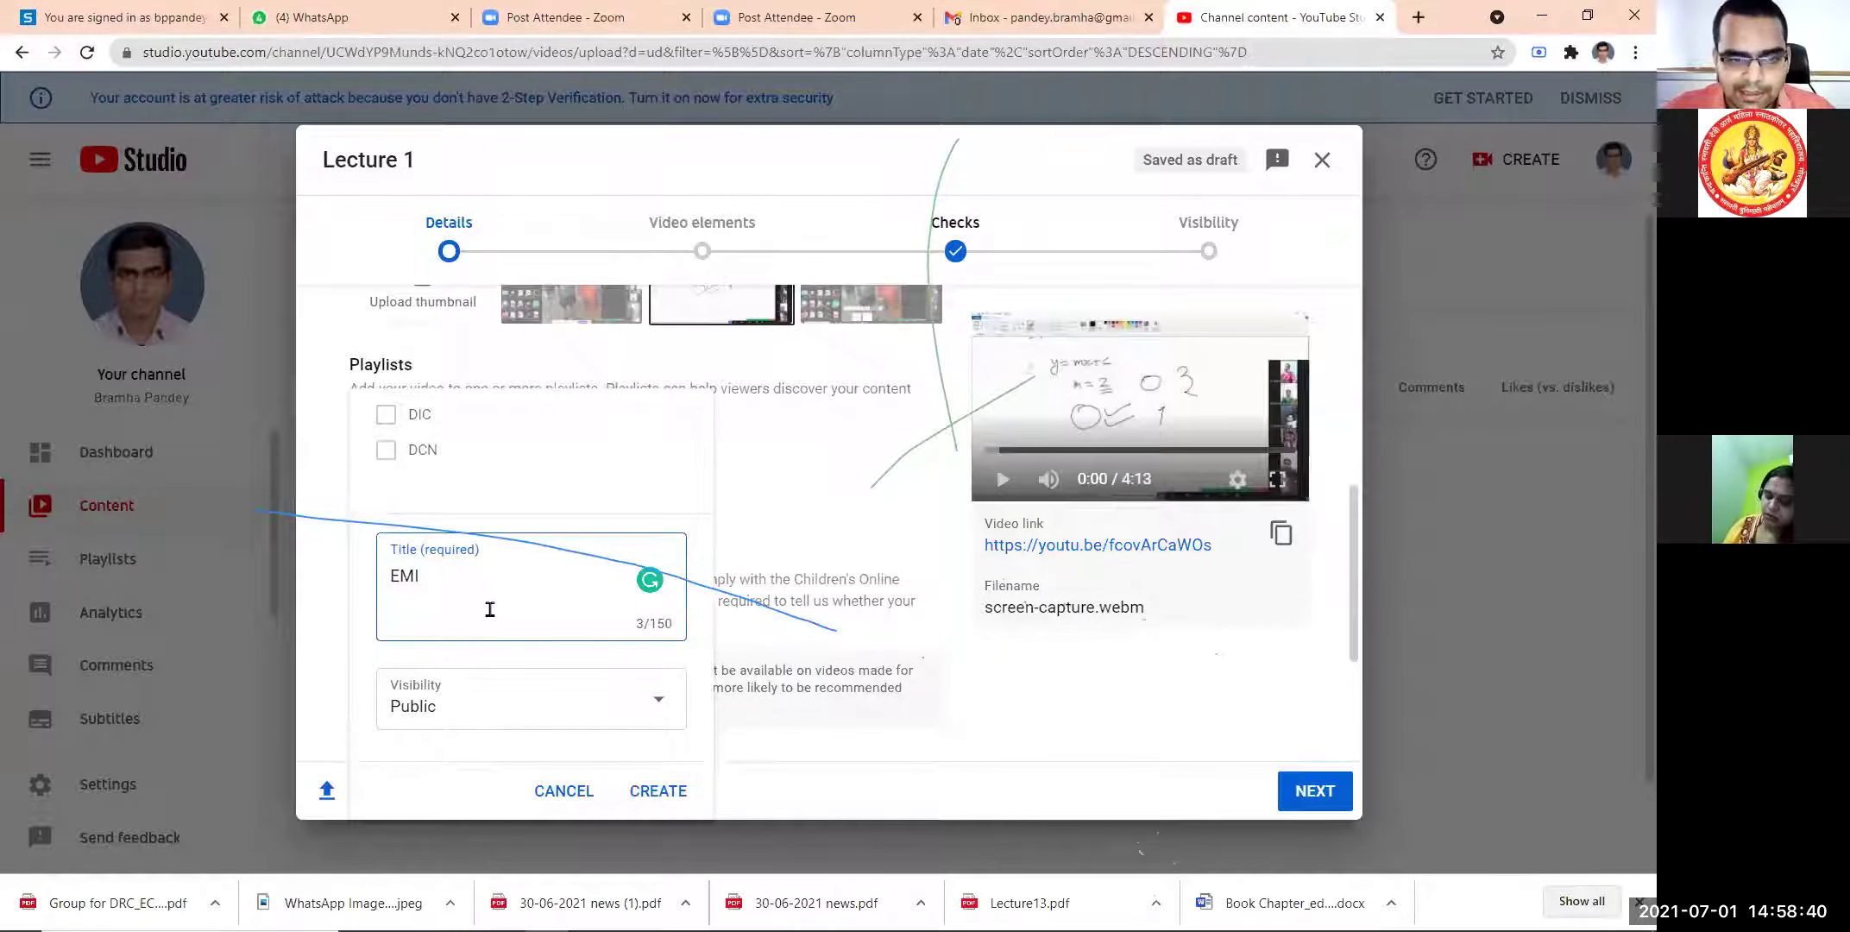
pyautogui.click(673, 793)
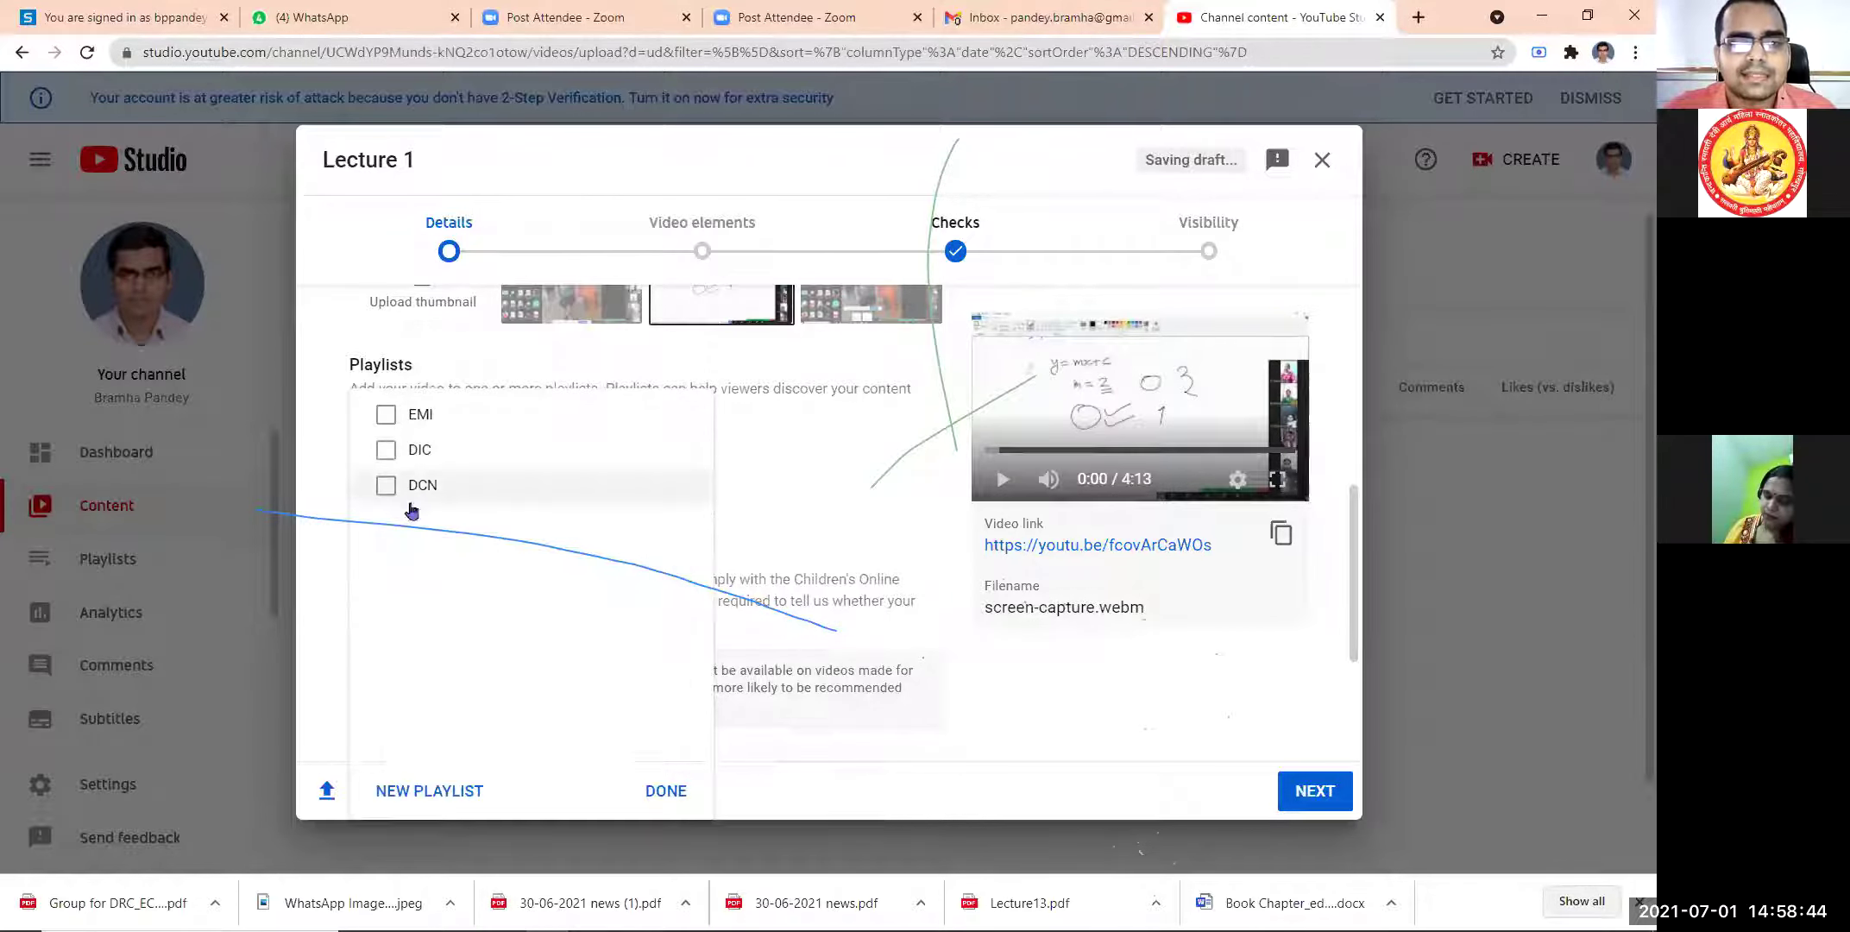
# - Try assigning the video to the EMI playlist, clear that choice and finish the playlist selection
pyautogui.click(425, 423)
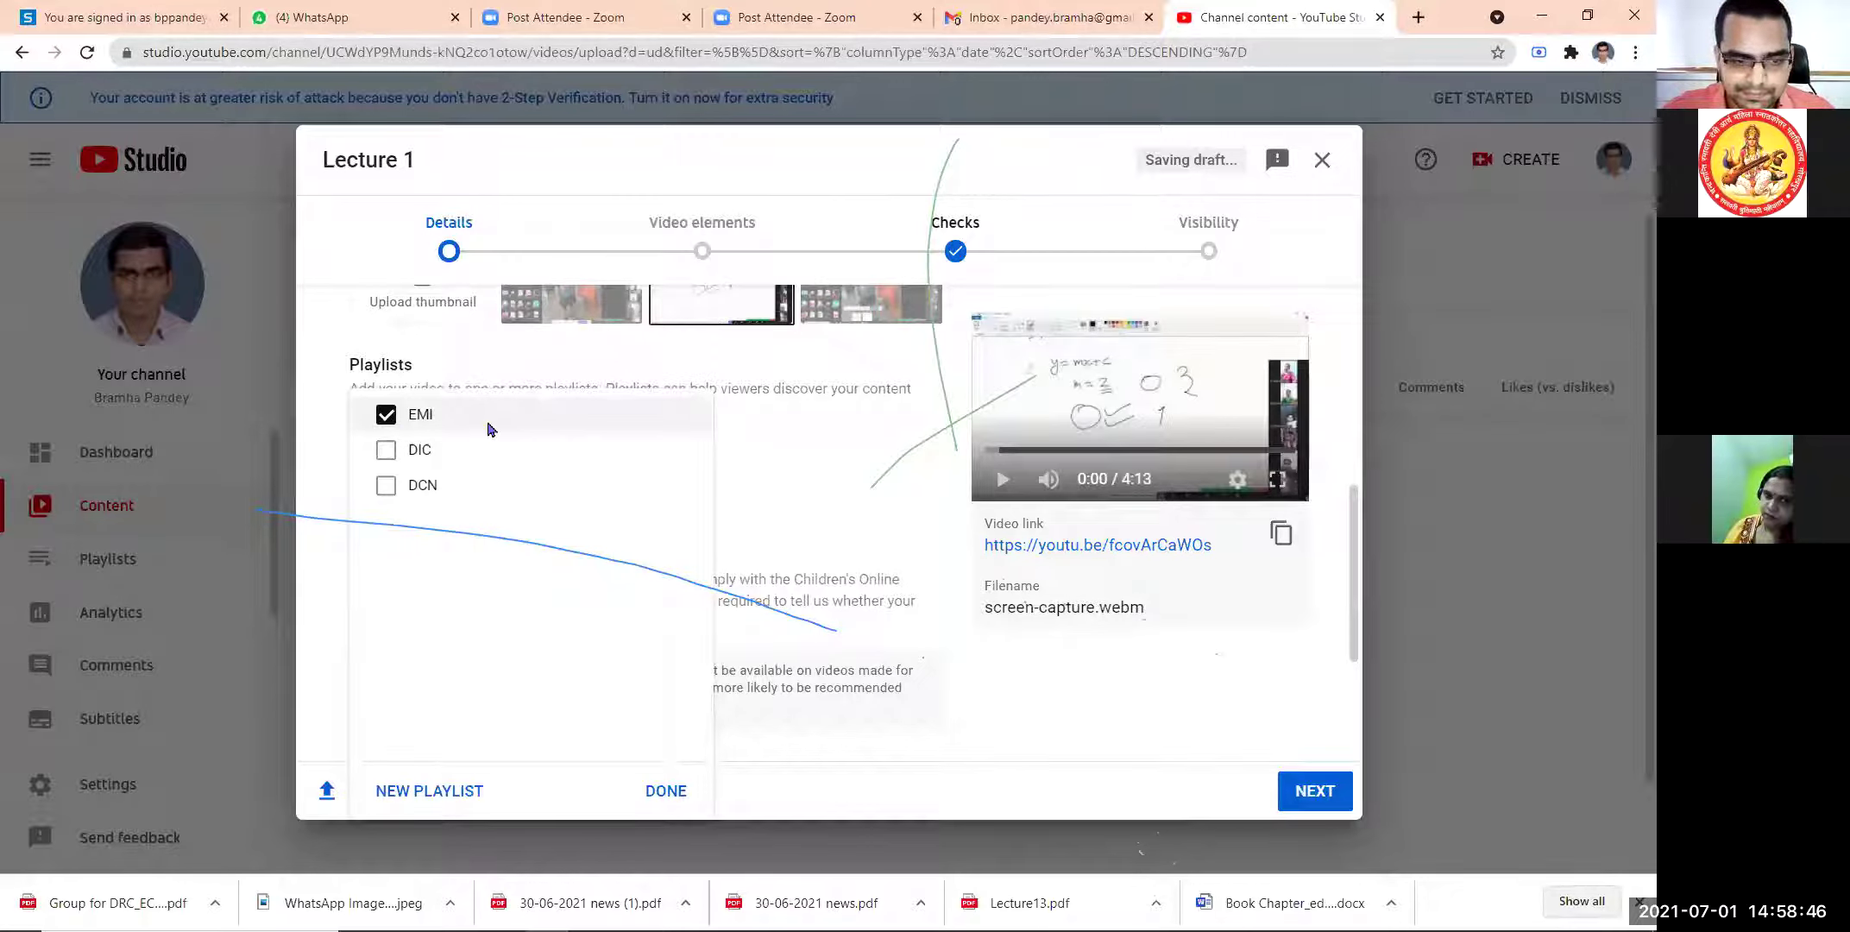
pyautogui.click(390, 422)
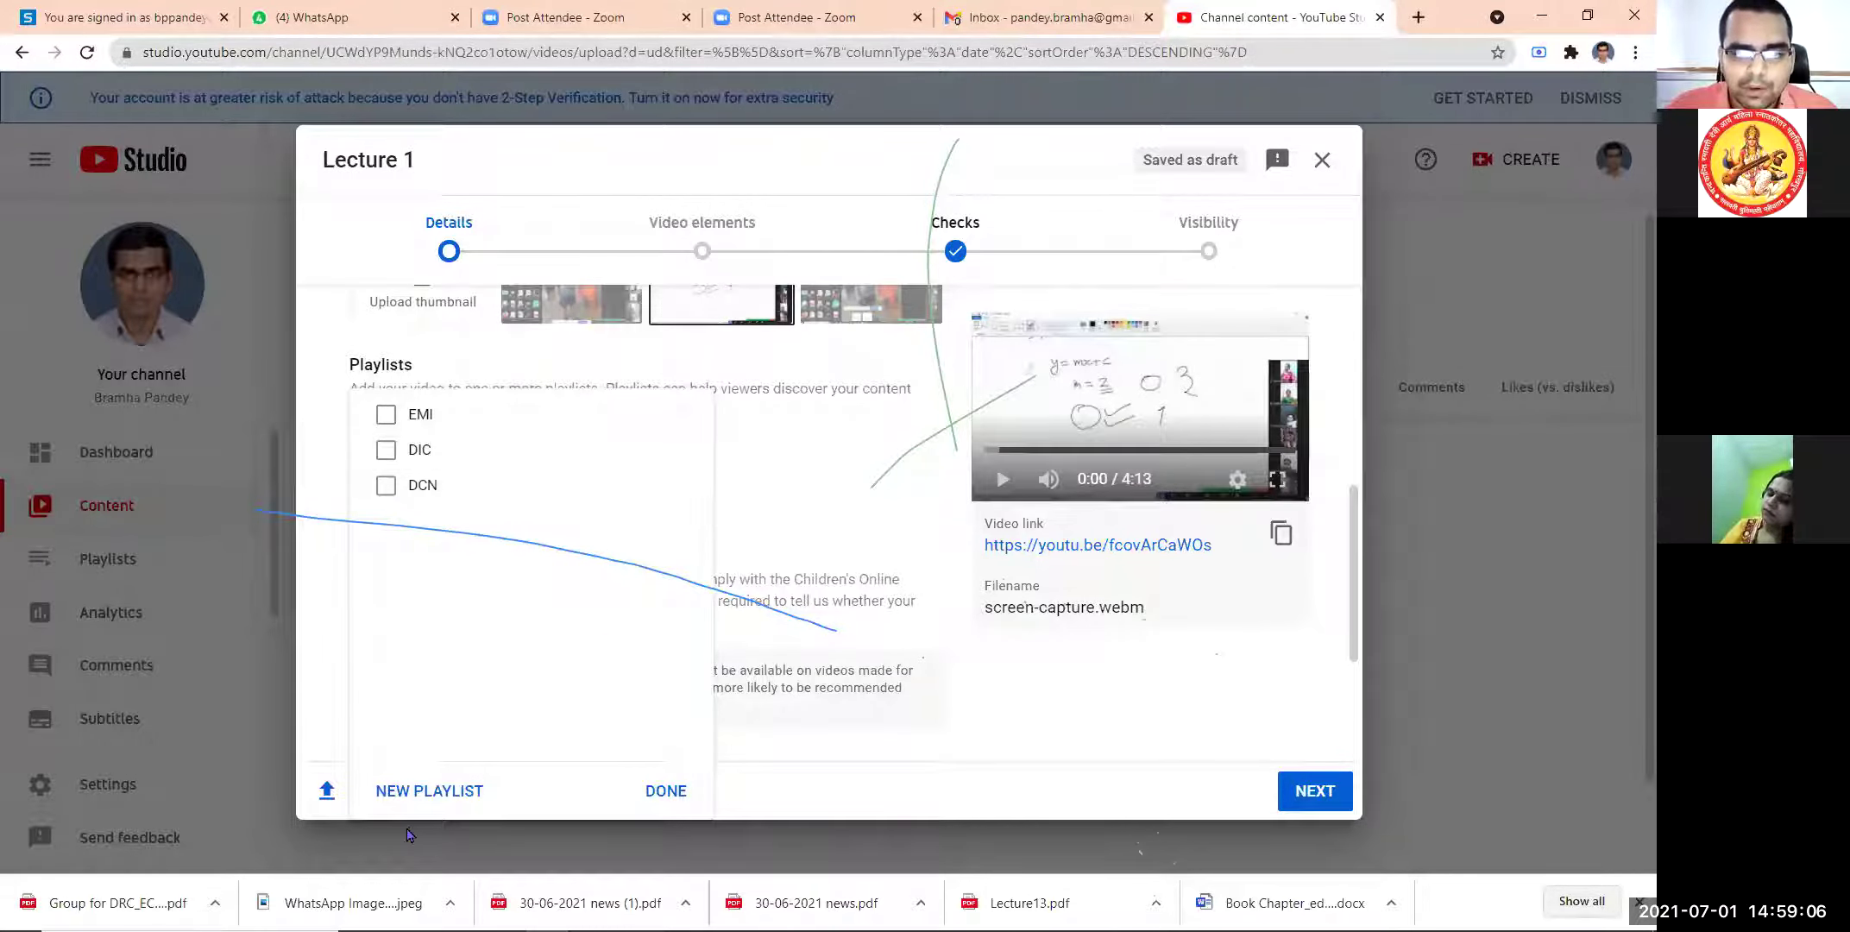
pyautogui.click(667, 791)
pyautogui.scroll(-3, 879, 620)
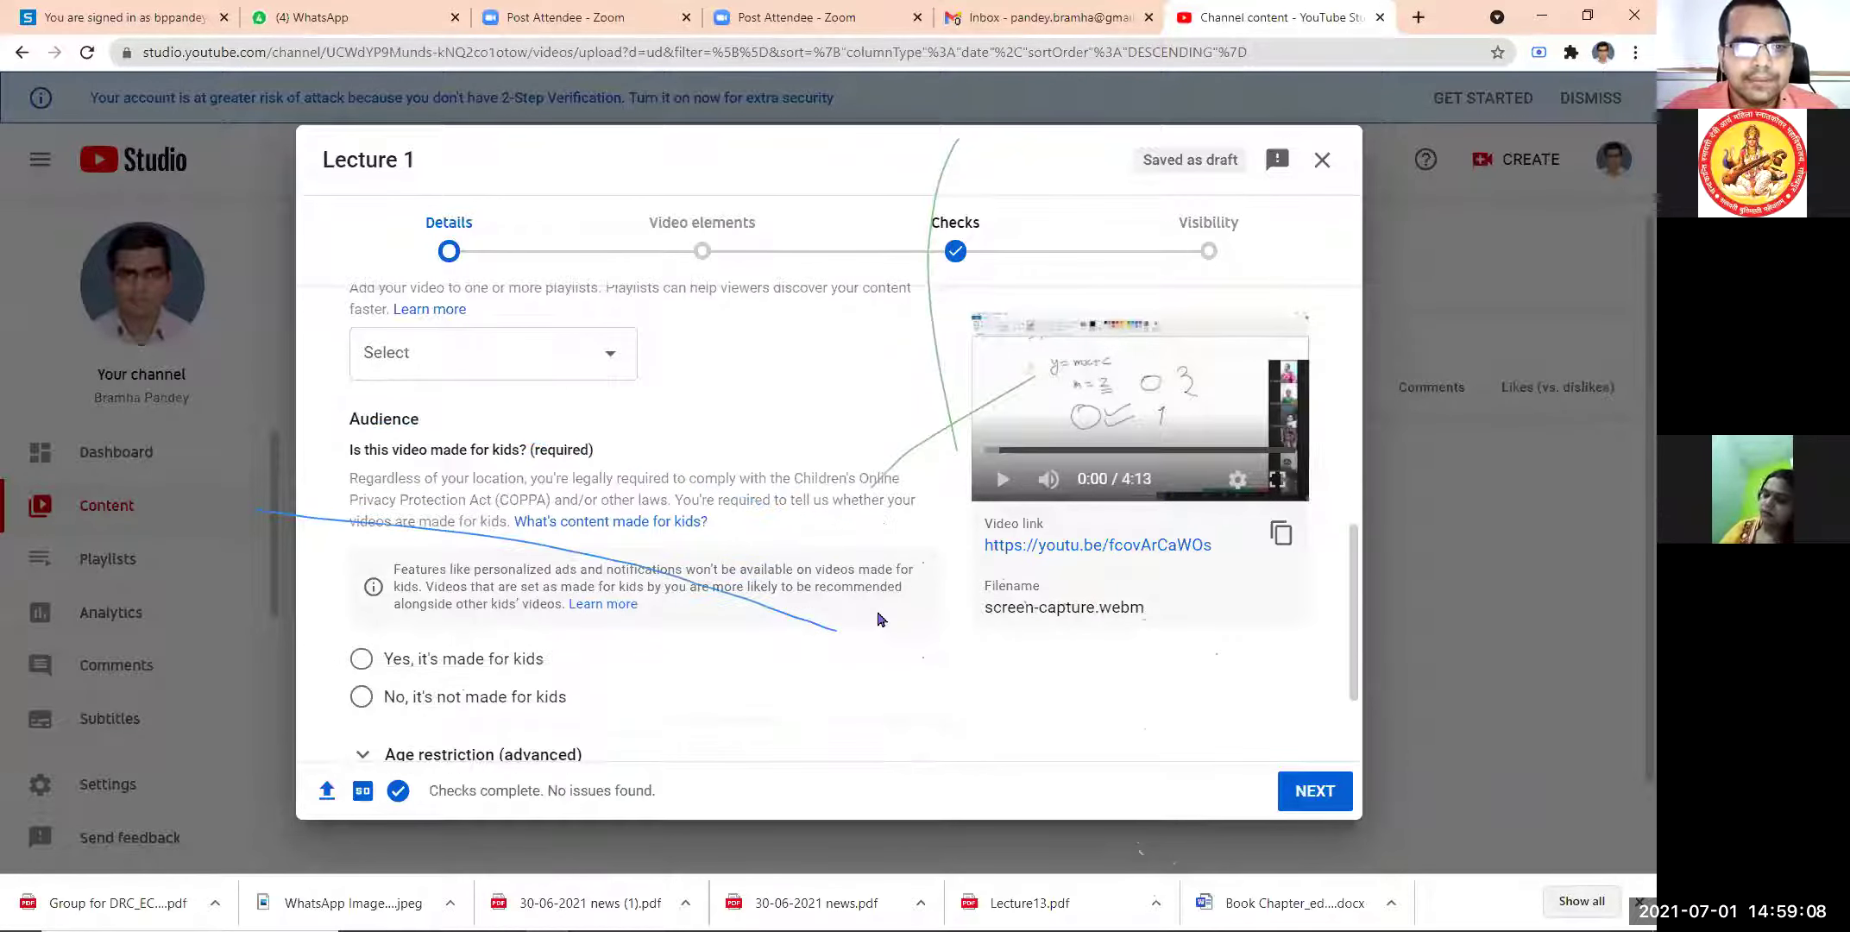
# - Set the Lecture 1 video's audience to made for kids
pyautogui.scroll(1, 690, 501)
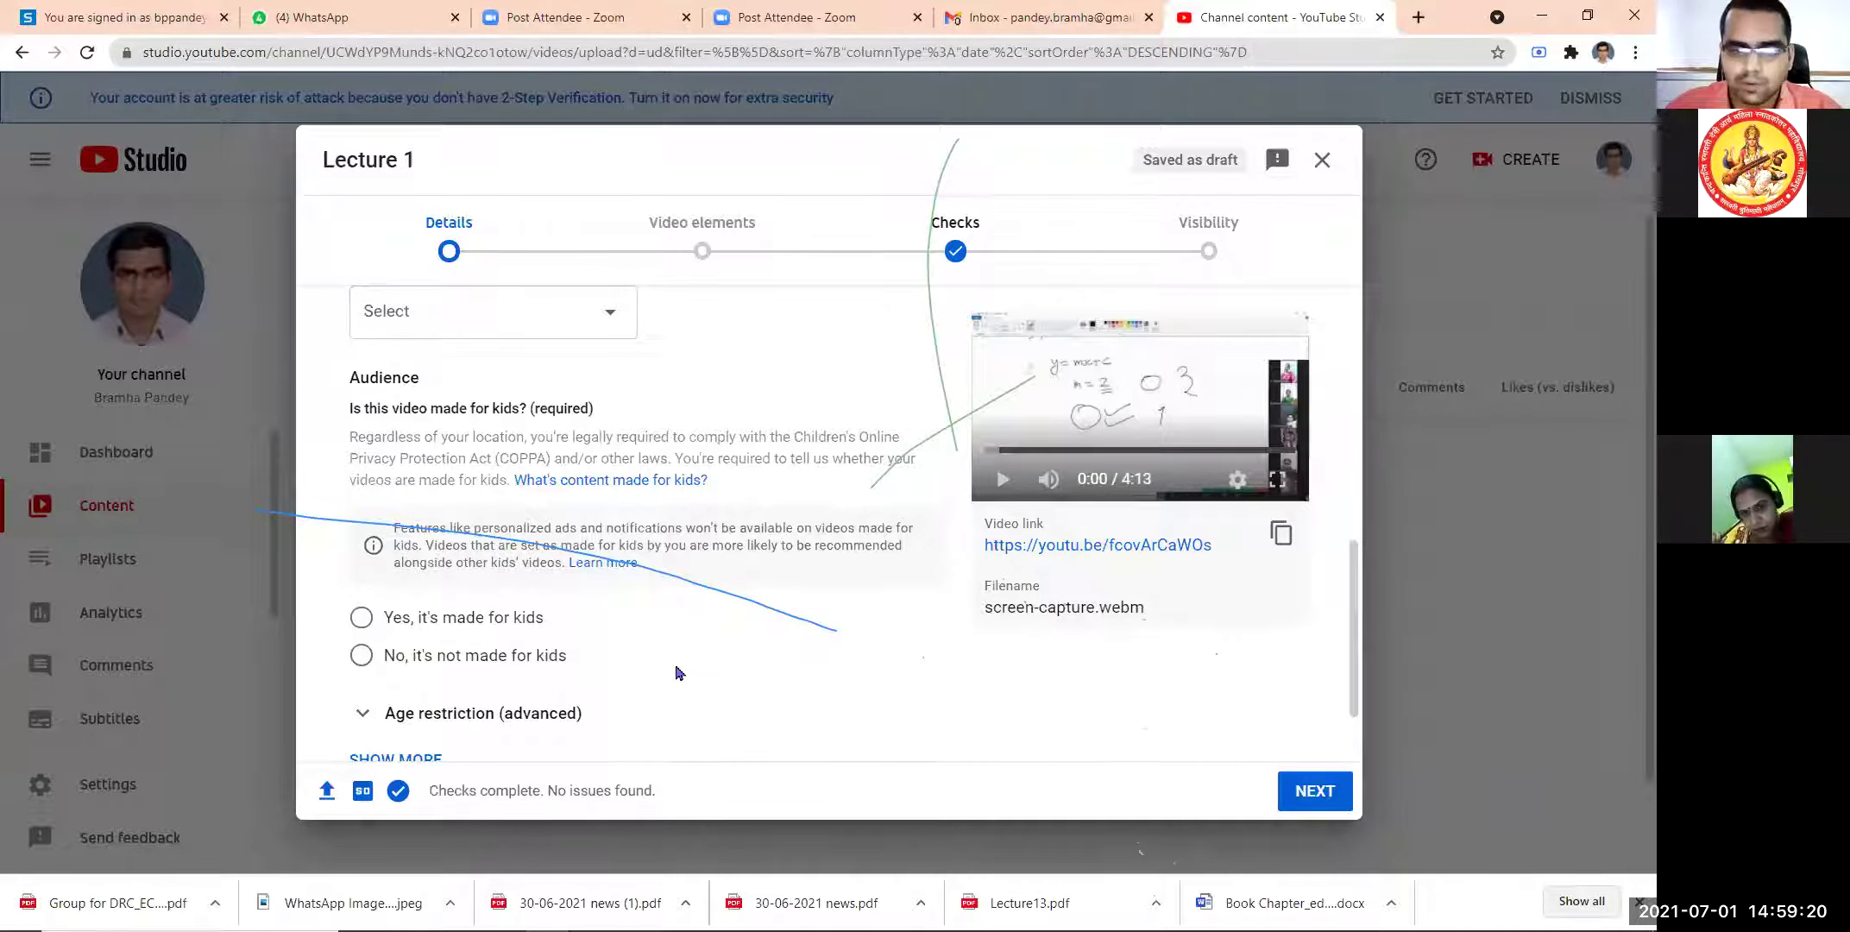
pyautogui.click(360, 616)
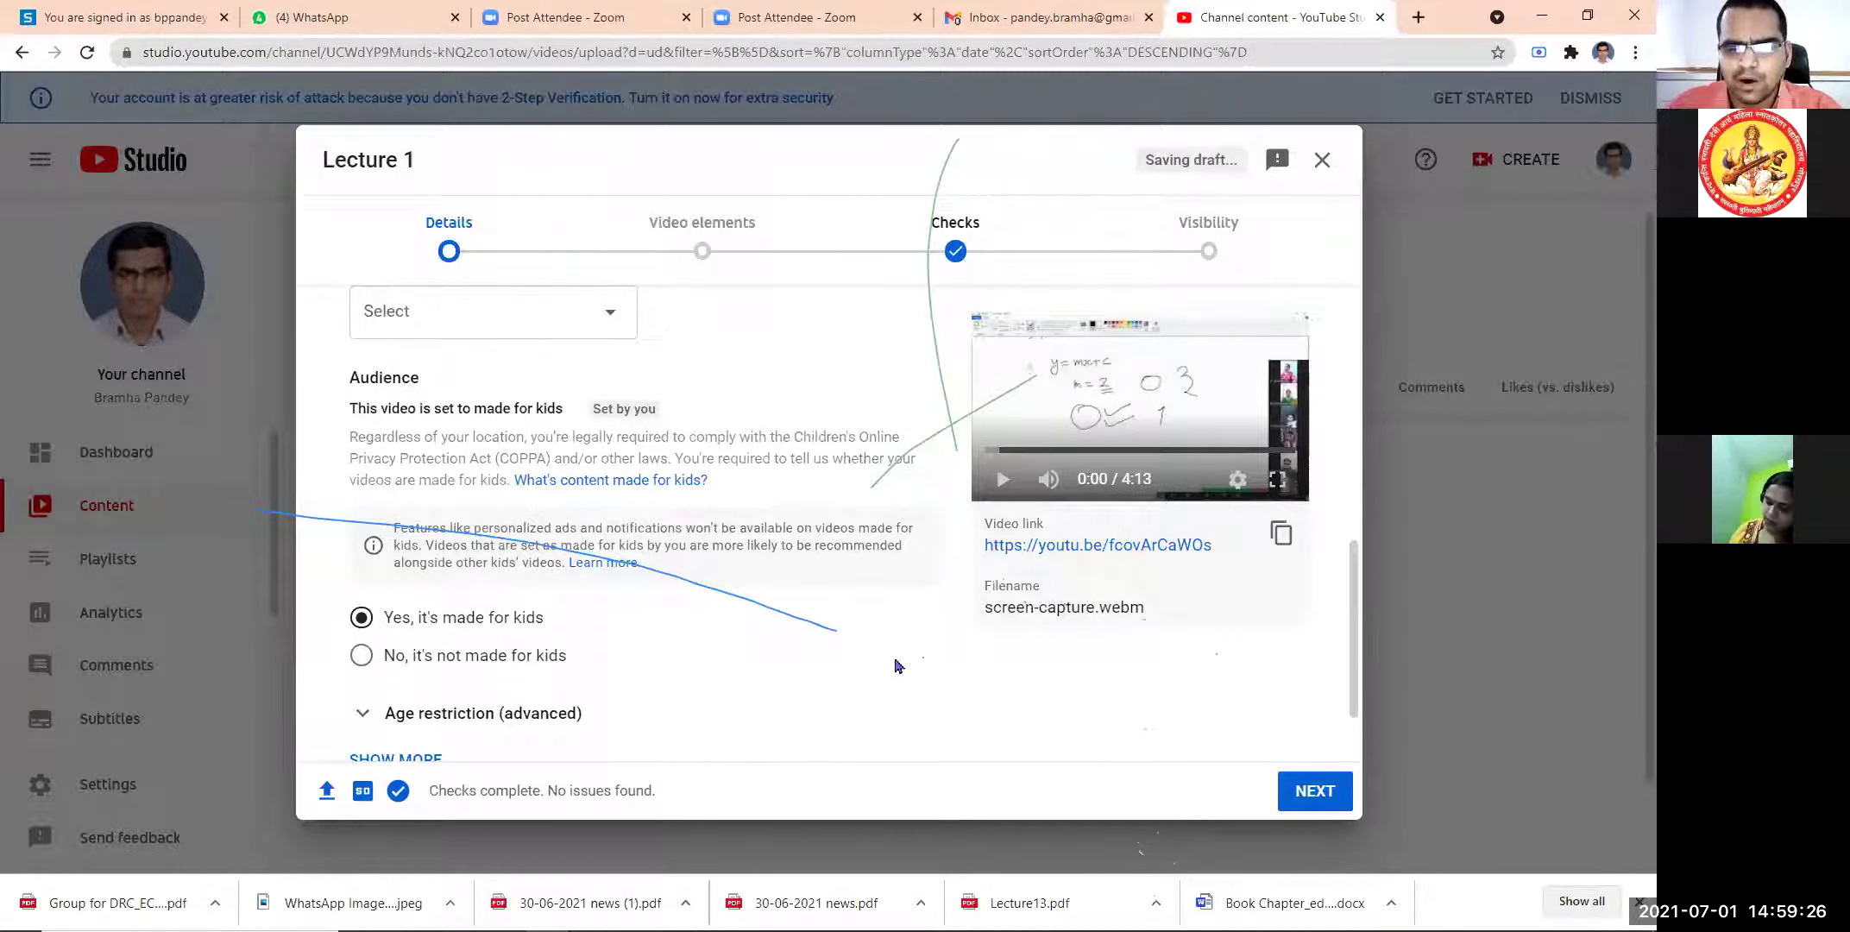
# - Expand the additional video details and examine the paid promotion, tags, language, recording, license, Shorts sampling, category and comment settings
pyautogui.scroll(-2, 894, 665)
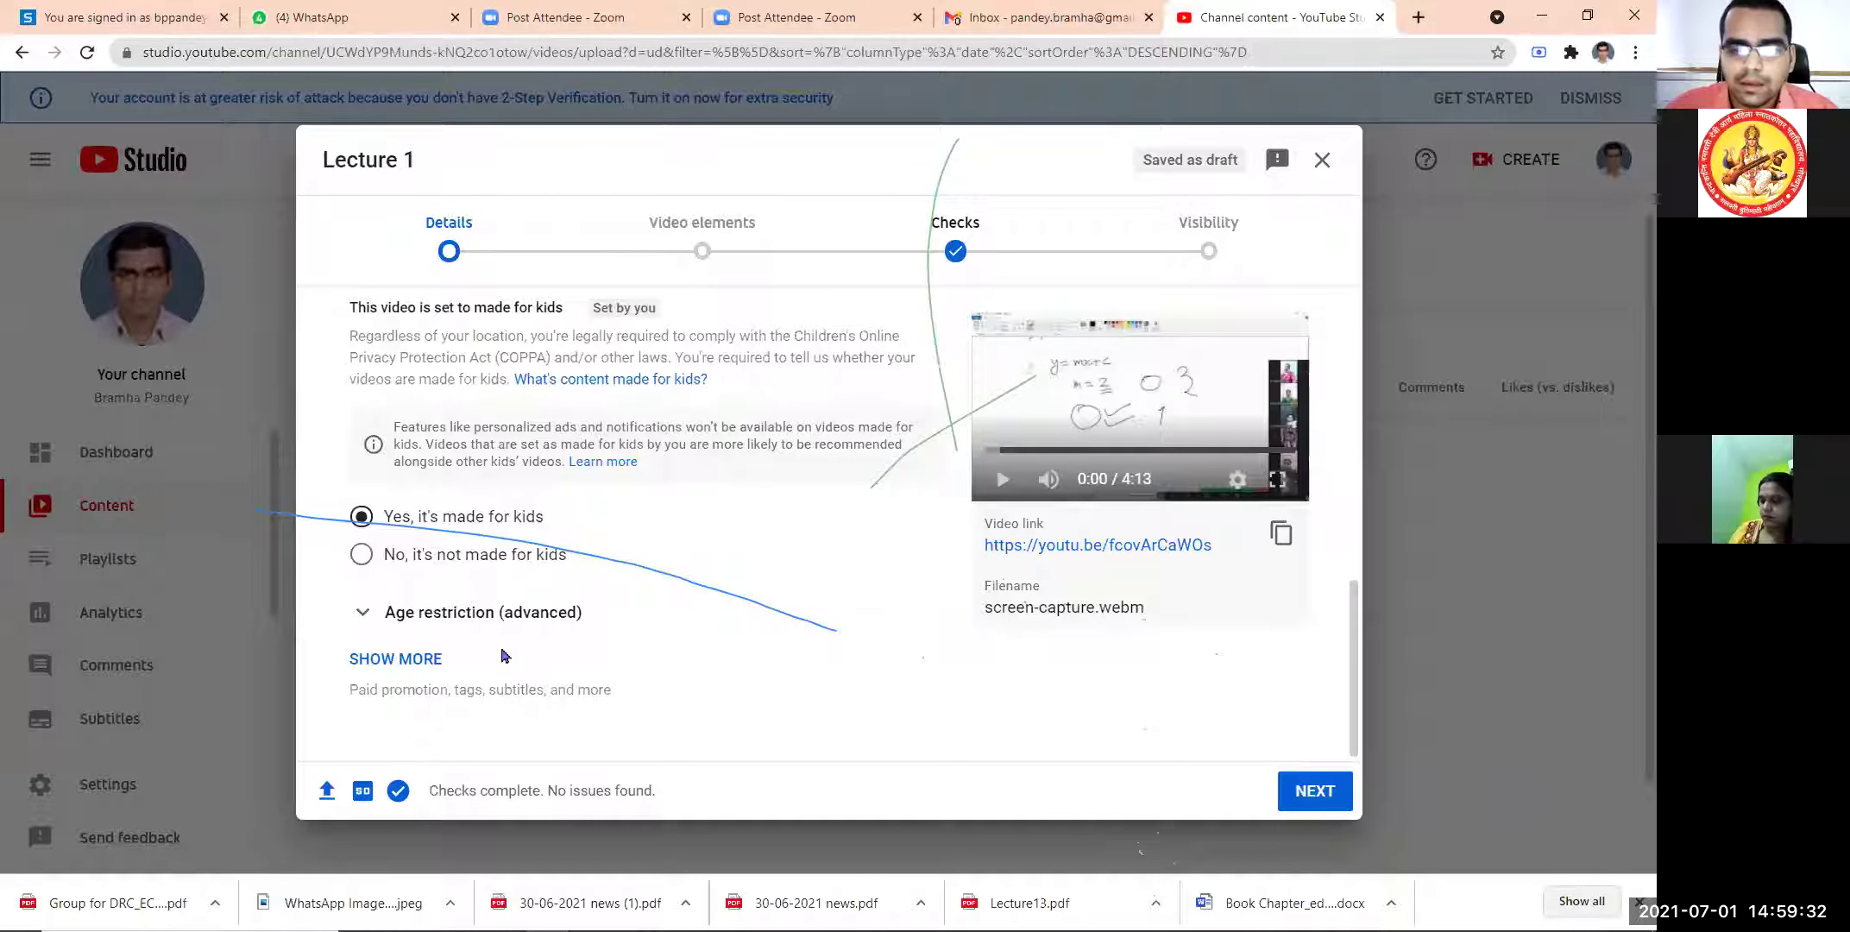
pyautogui.click(432, 658)
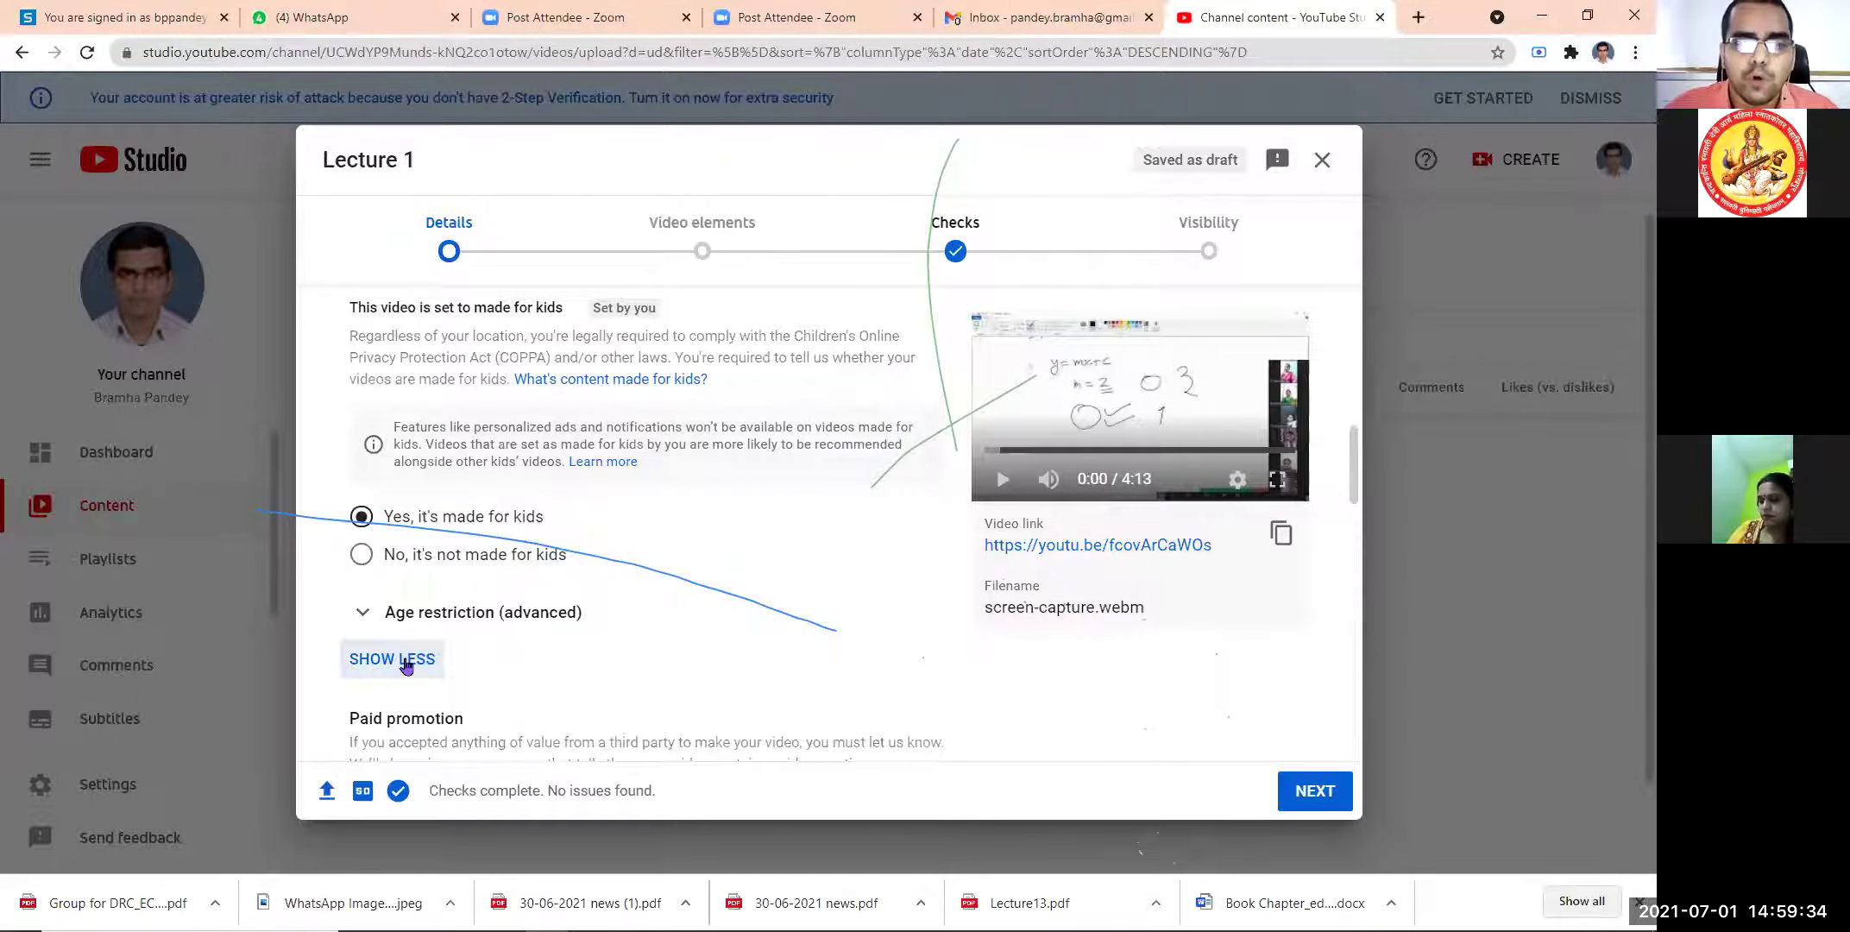
pyautogui.scroll(-3, 714, 674)
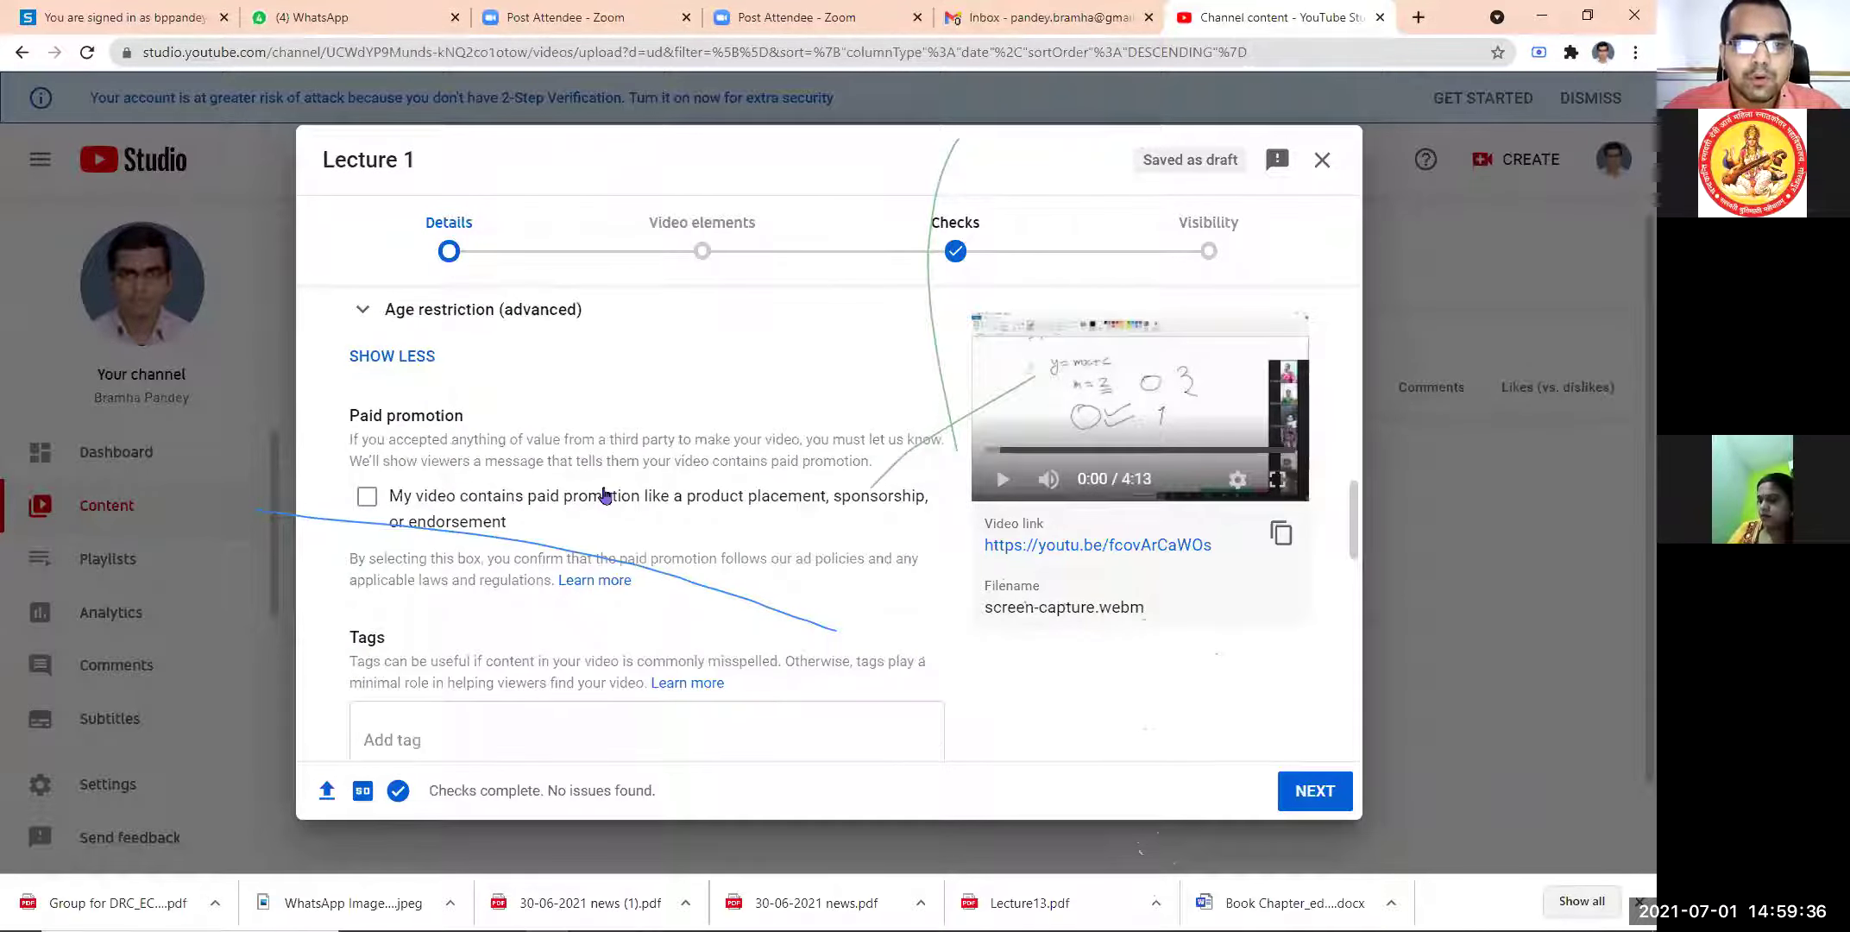
pyautogui.scroll(-2, 777, 501)
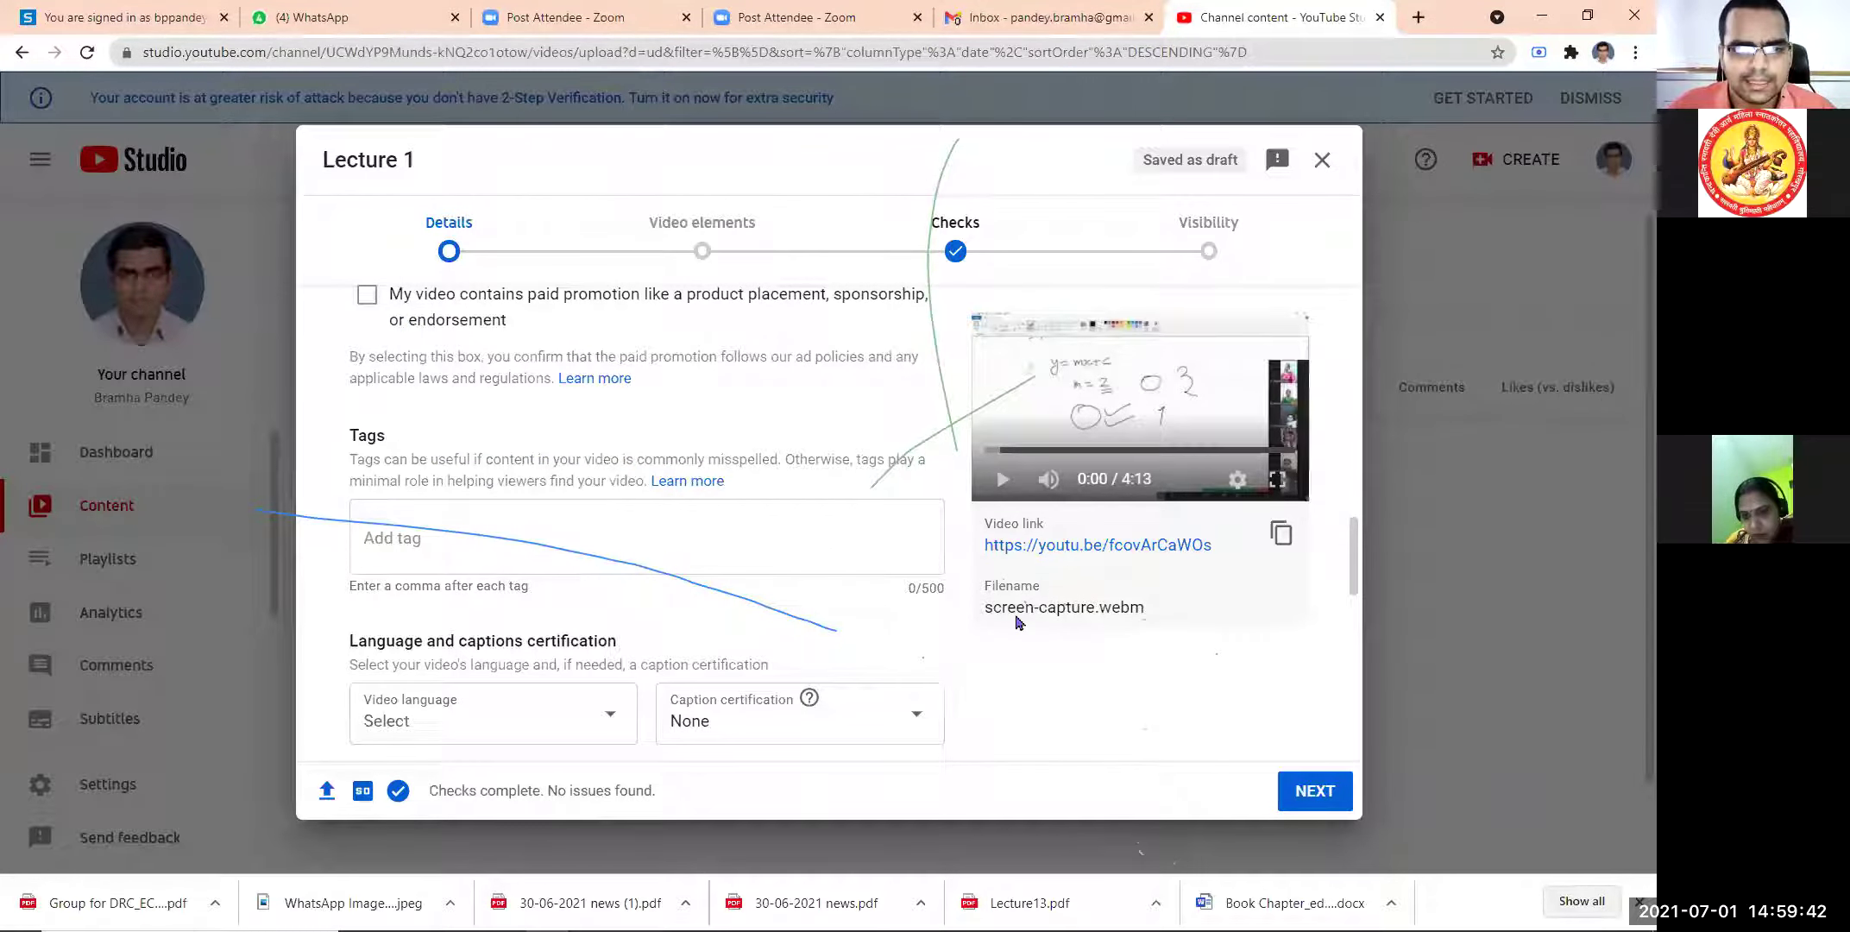
pyautogui.click(442, 539)
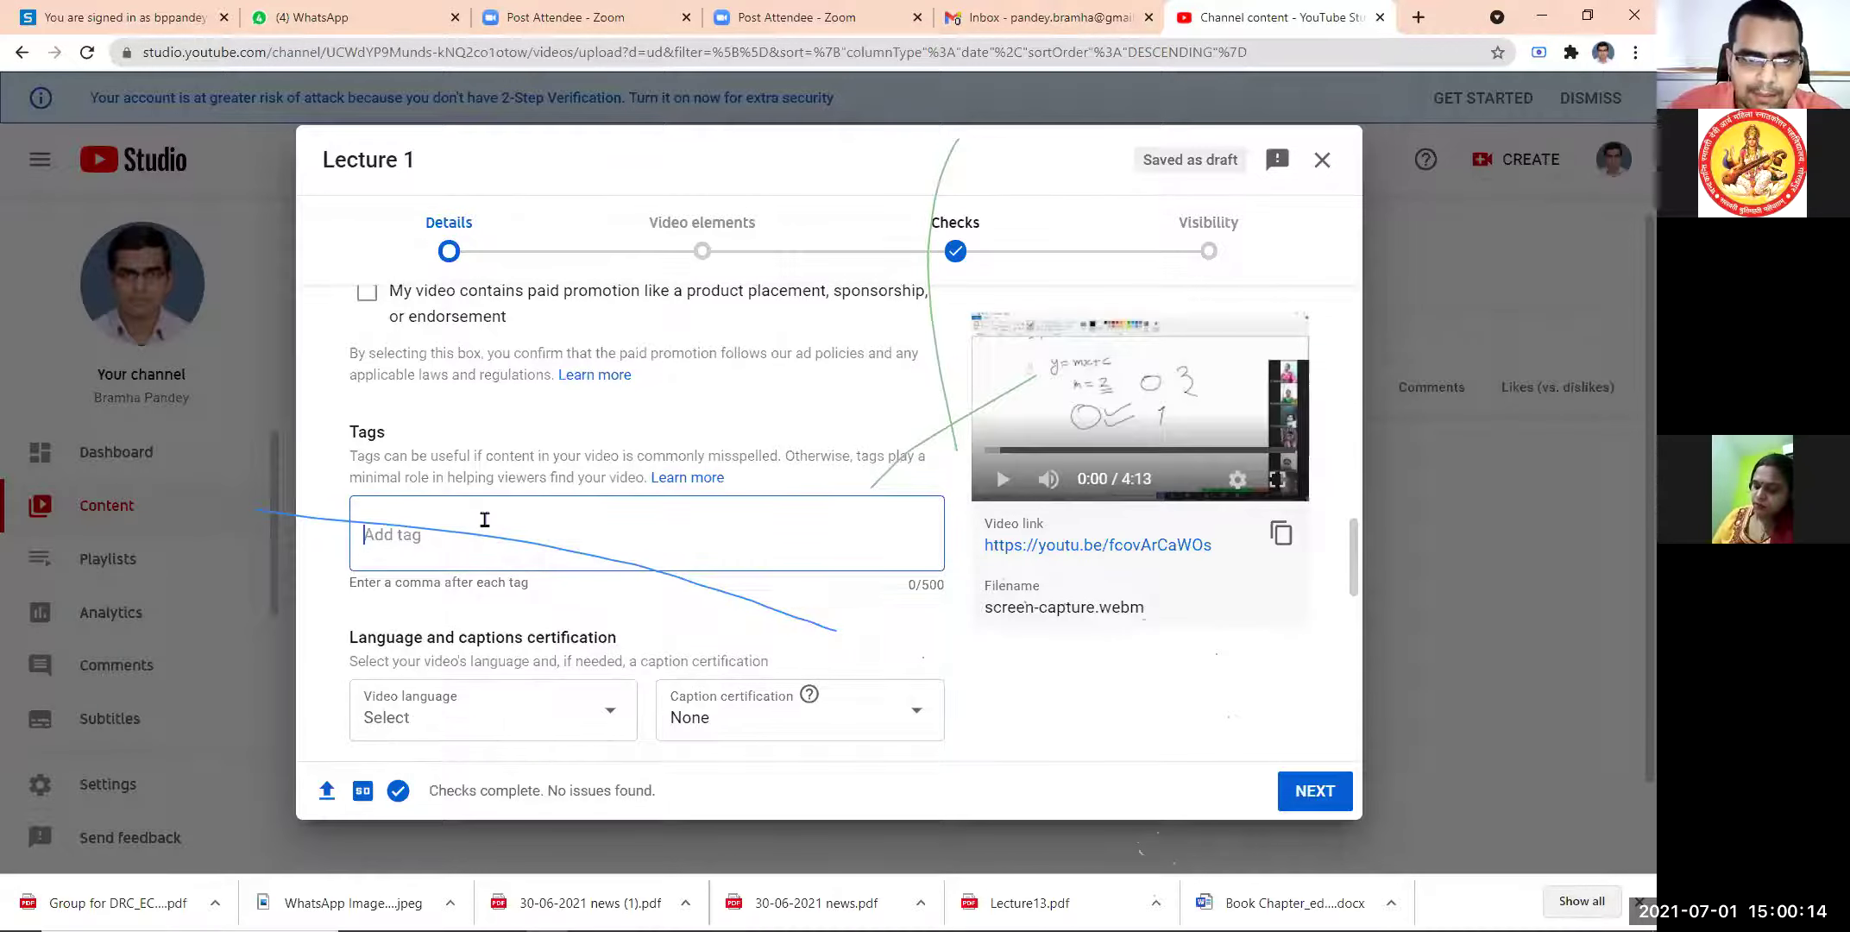
pyautogui.scroll(-2, 483, 526)
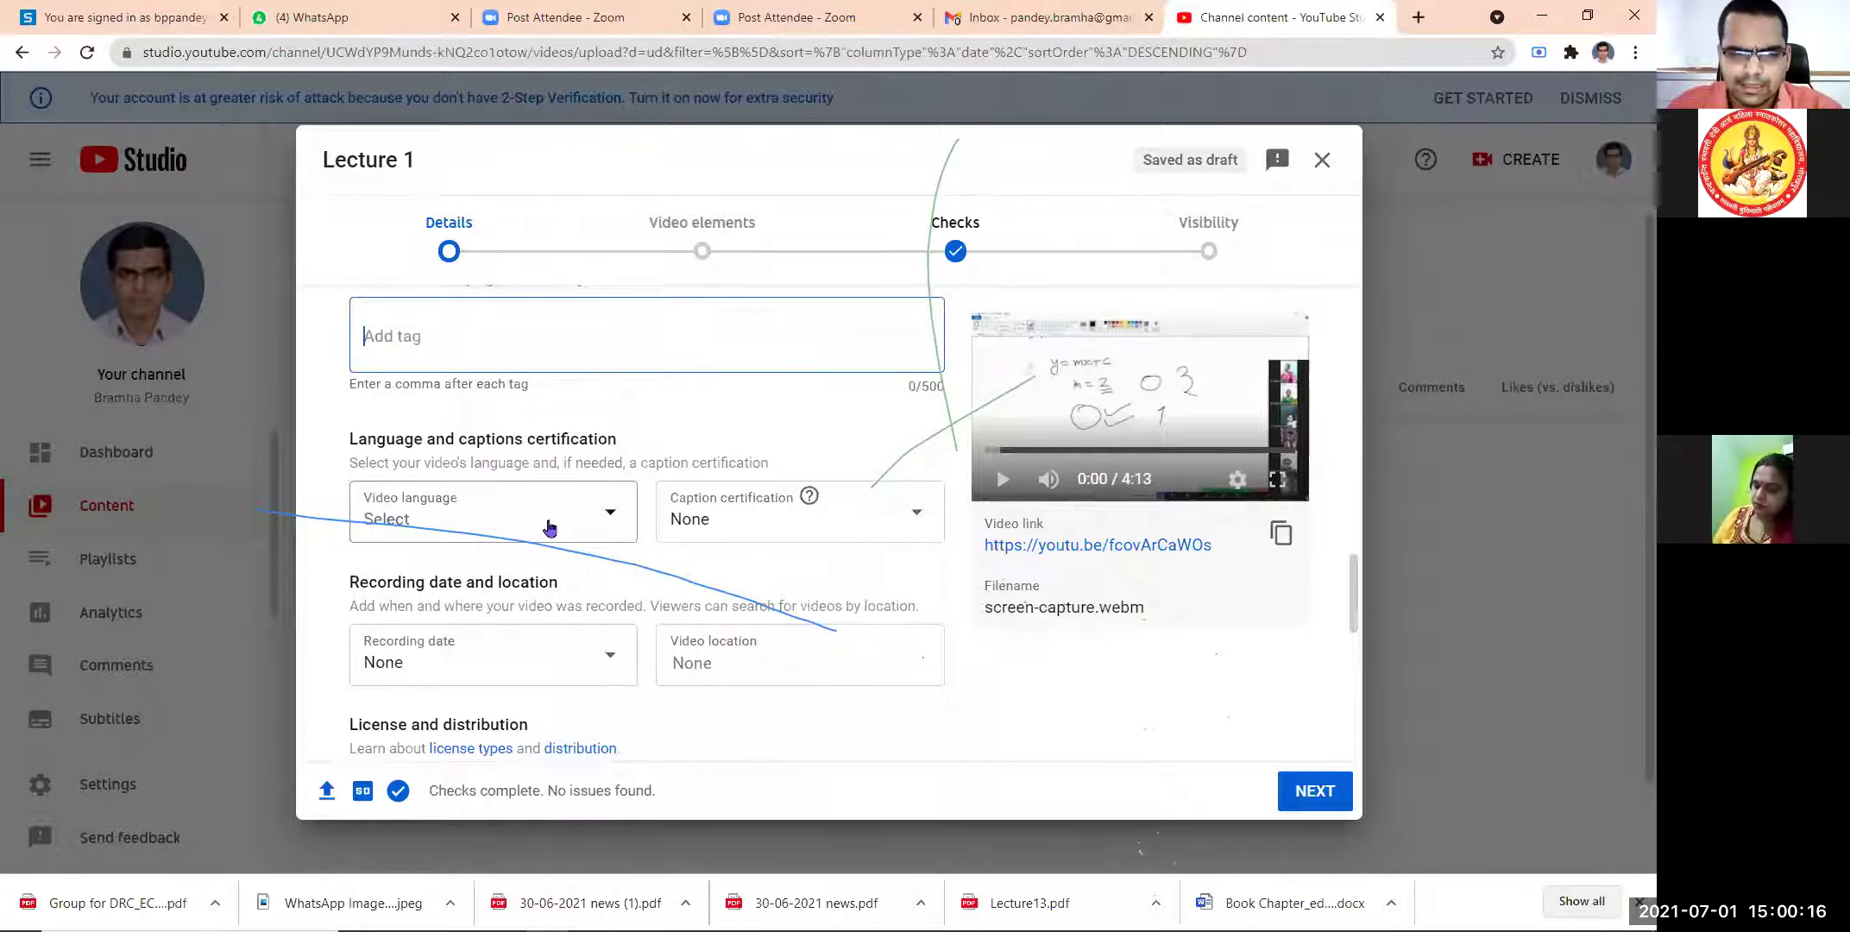
pyautogui.scroll(-1, 552, 527)
pyautogui.scroll(-4, 552, 527)
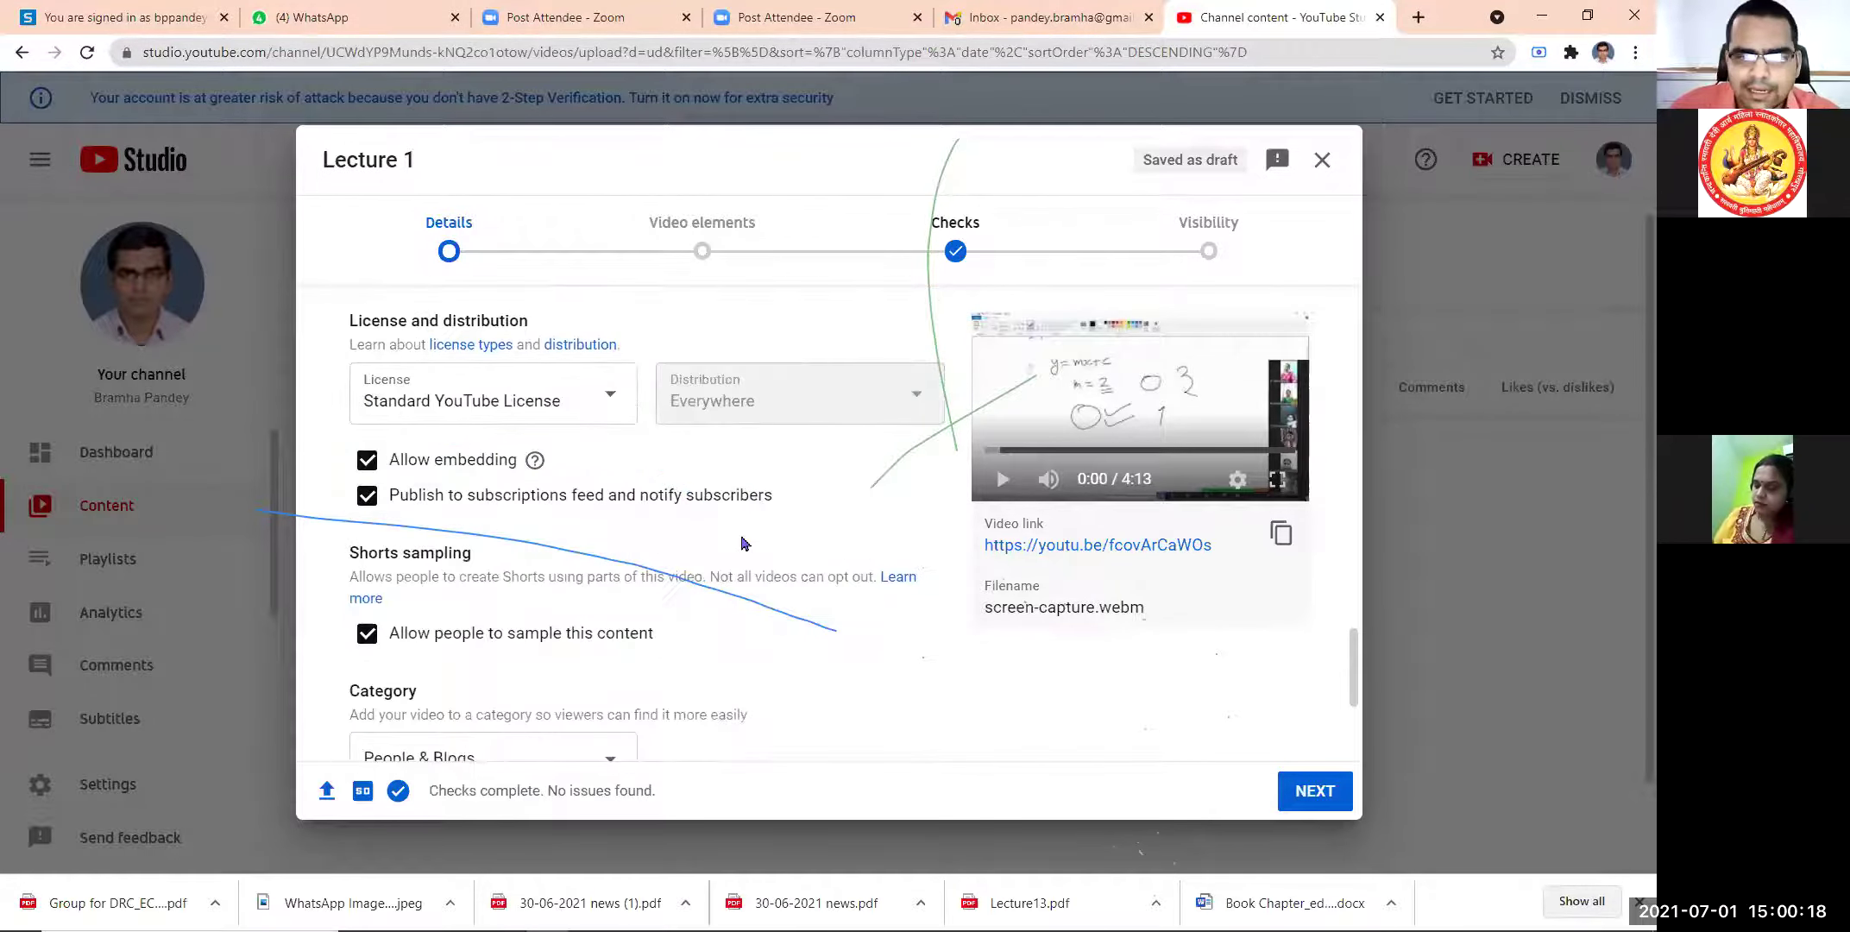
pyautogui.scroll(-3, 833, 526)
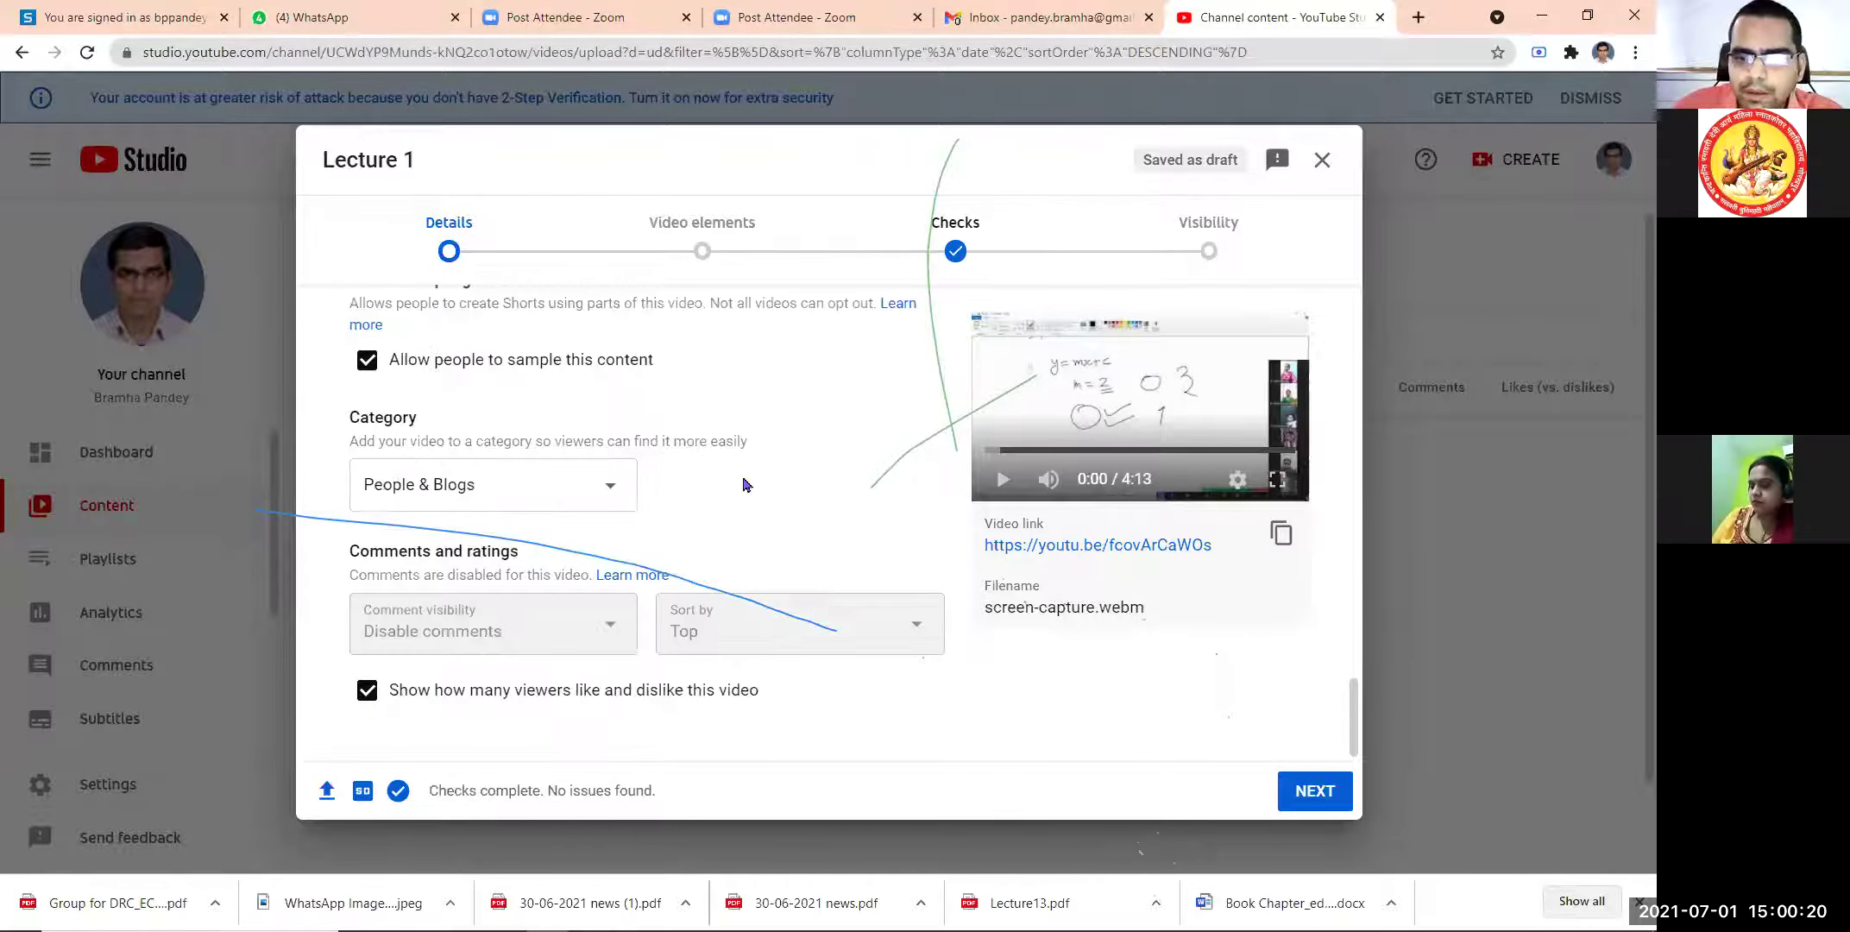
# - Advance the upload through the video elements and checks stages to the visibility settings
pyautogui.click(1318, 792)
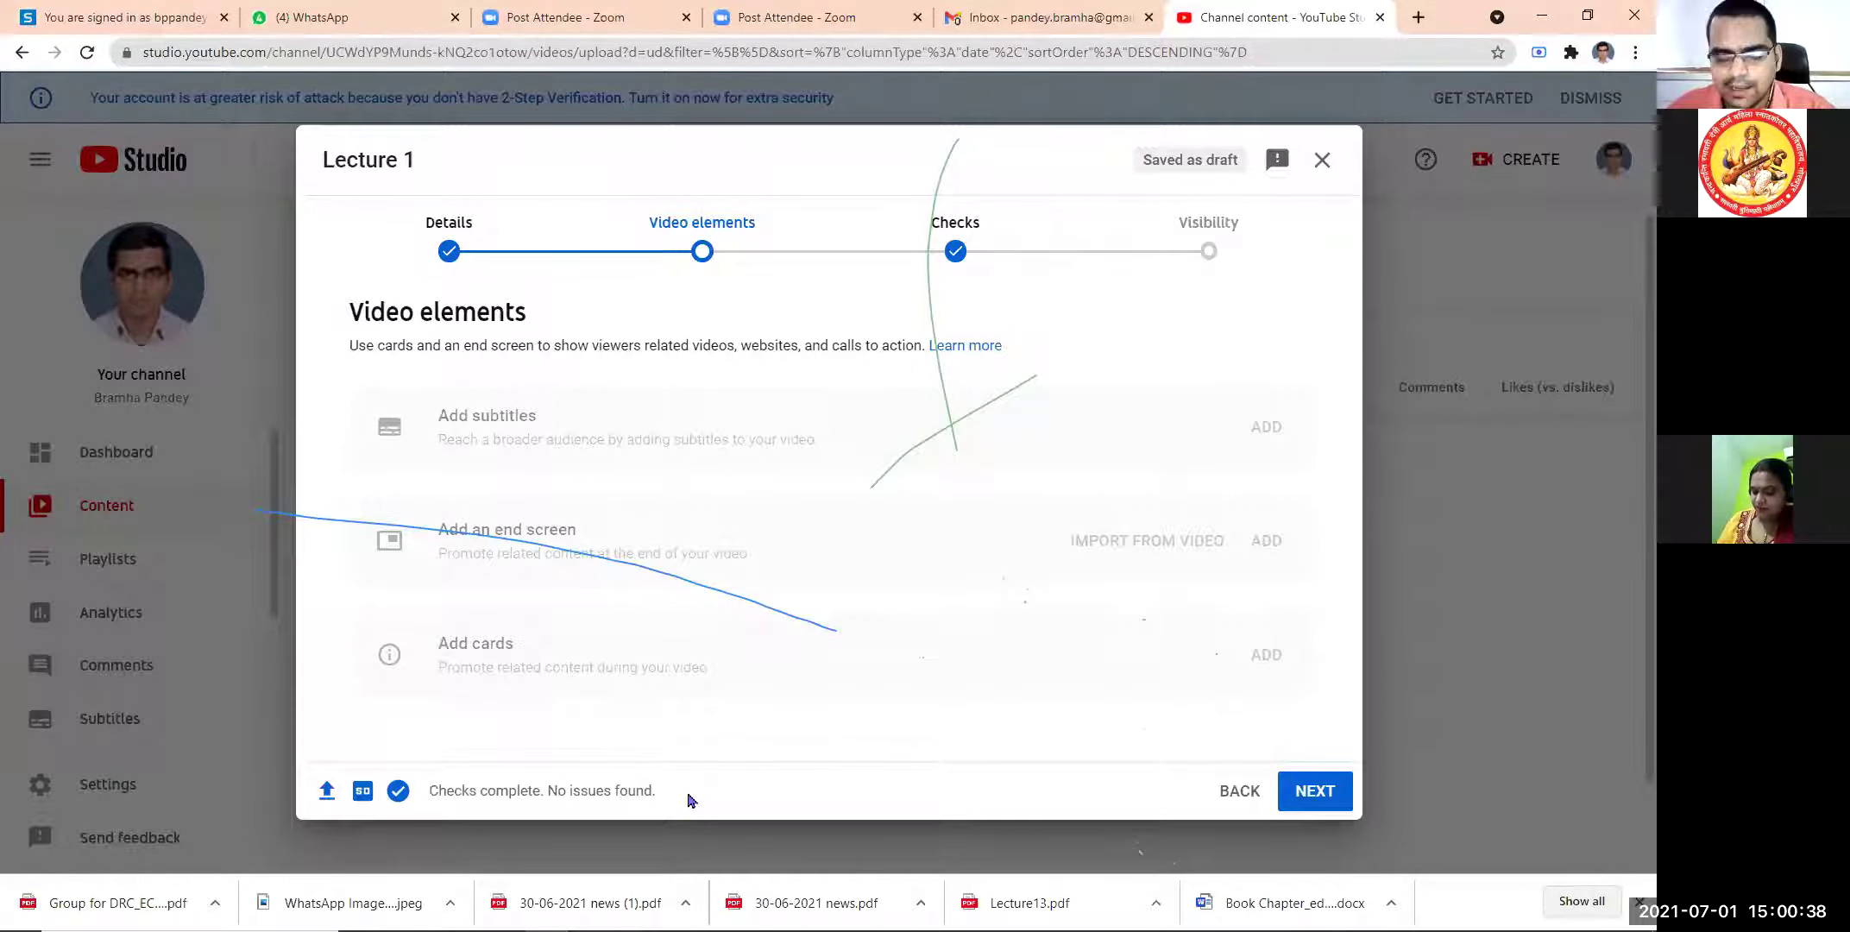
pyautogui.click(1330, 800)
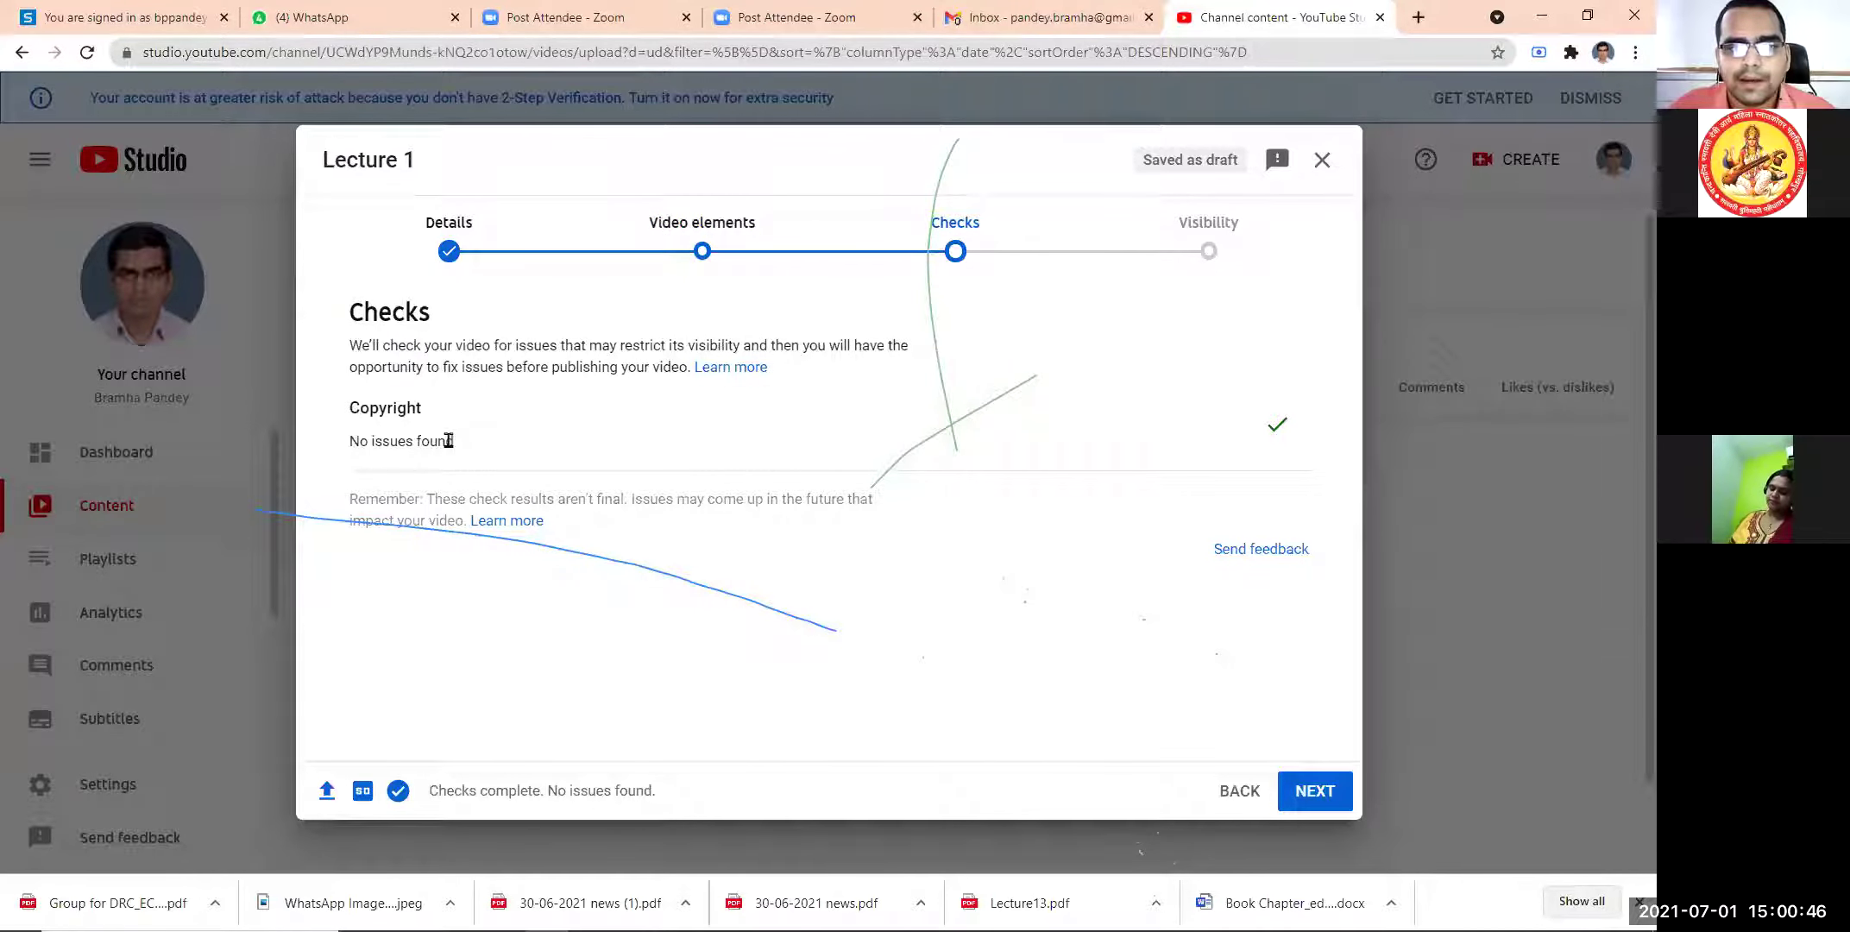
pyautogui.click(1326, 800)
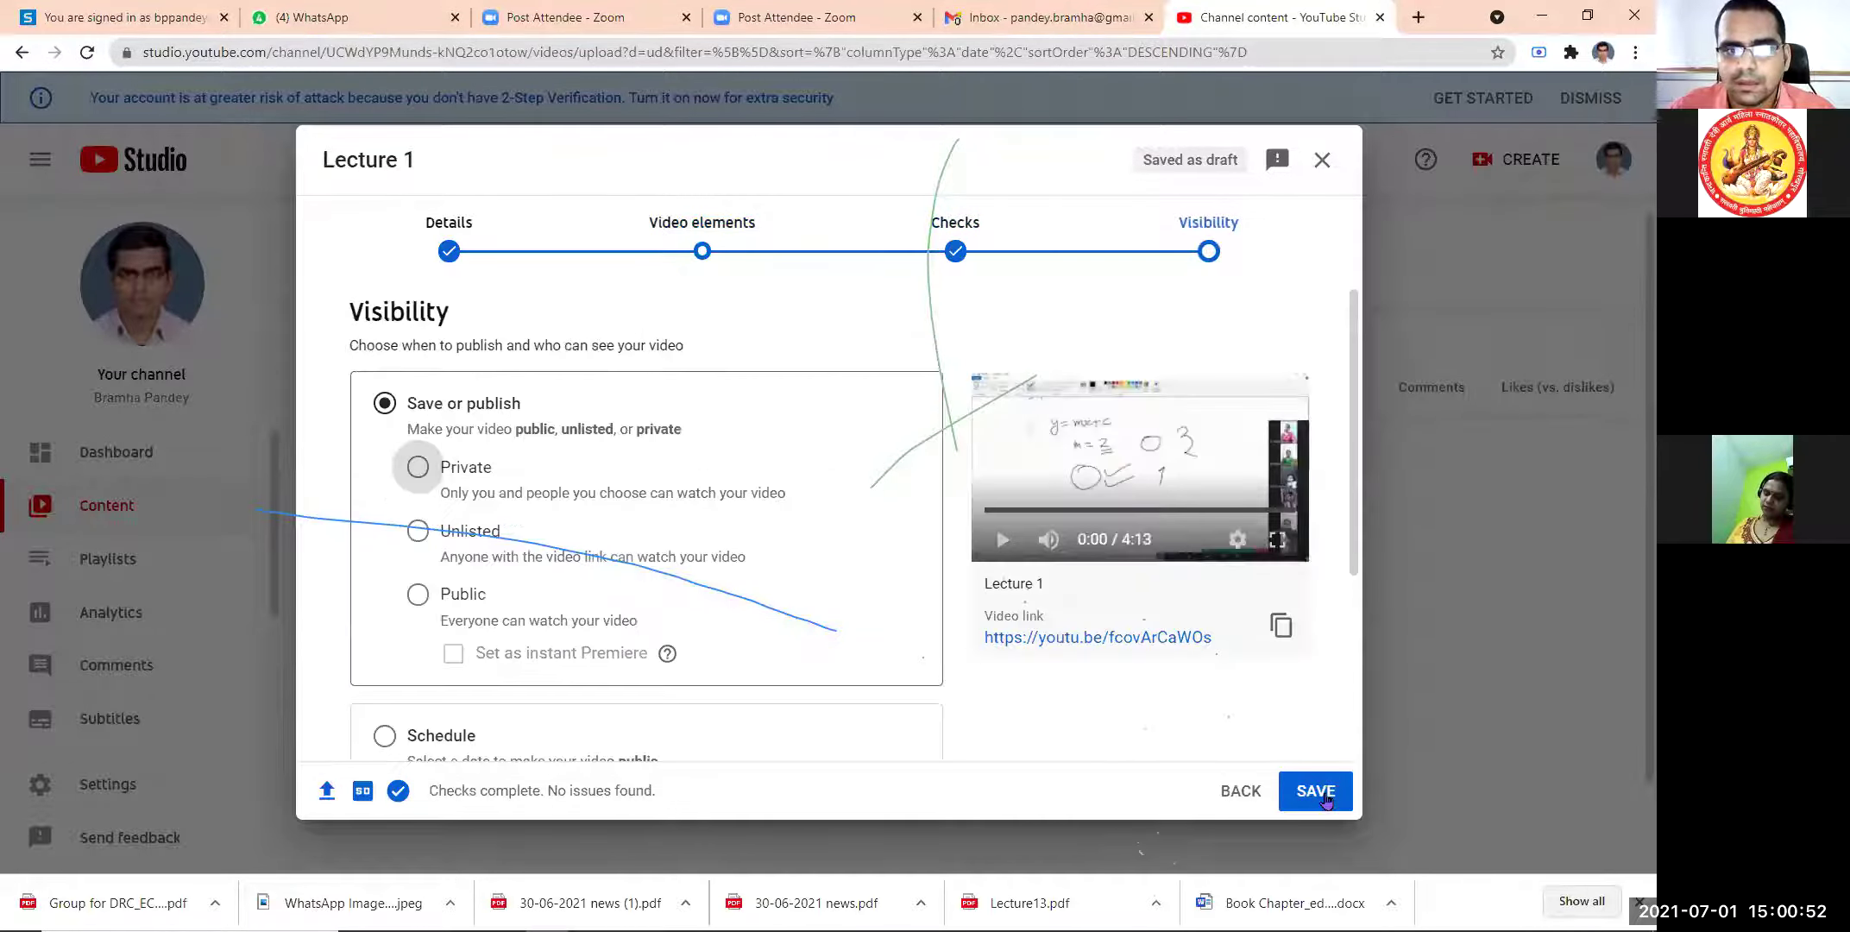
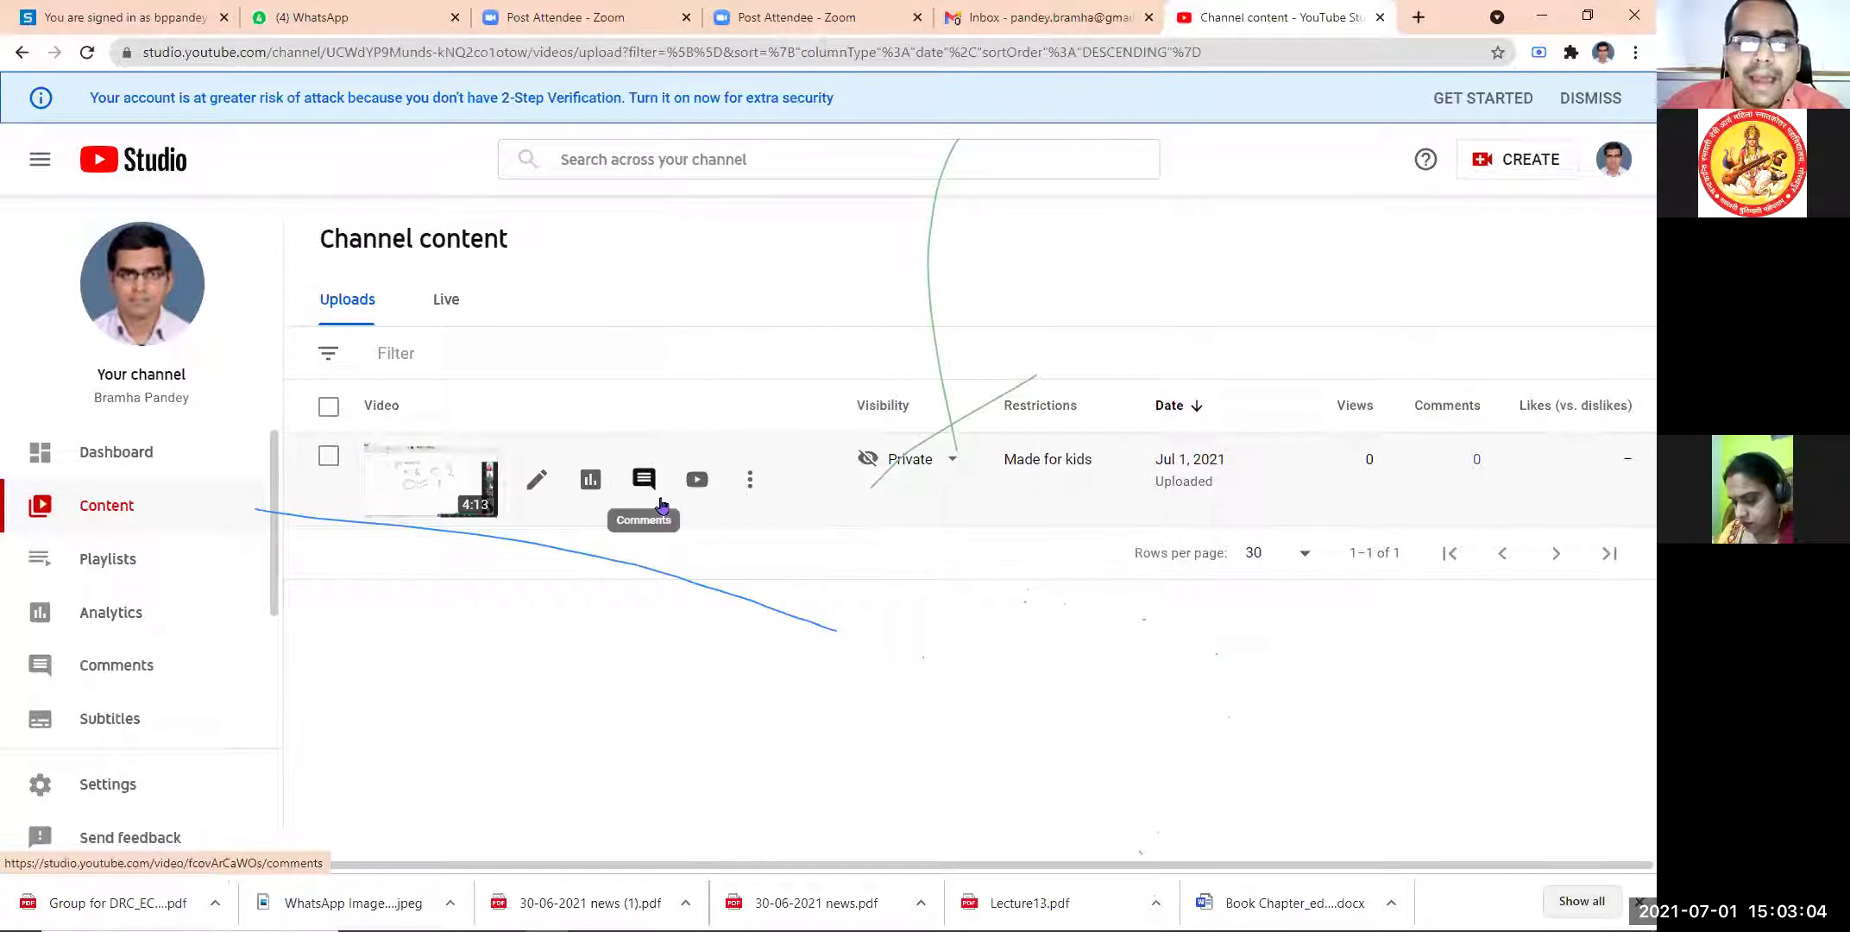
# - Look over the uploaded video's details page and return to the channel content list
pyautogui.click(532, 489)
pyautogui.scroll(-5, 943, 498)
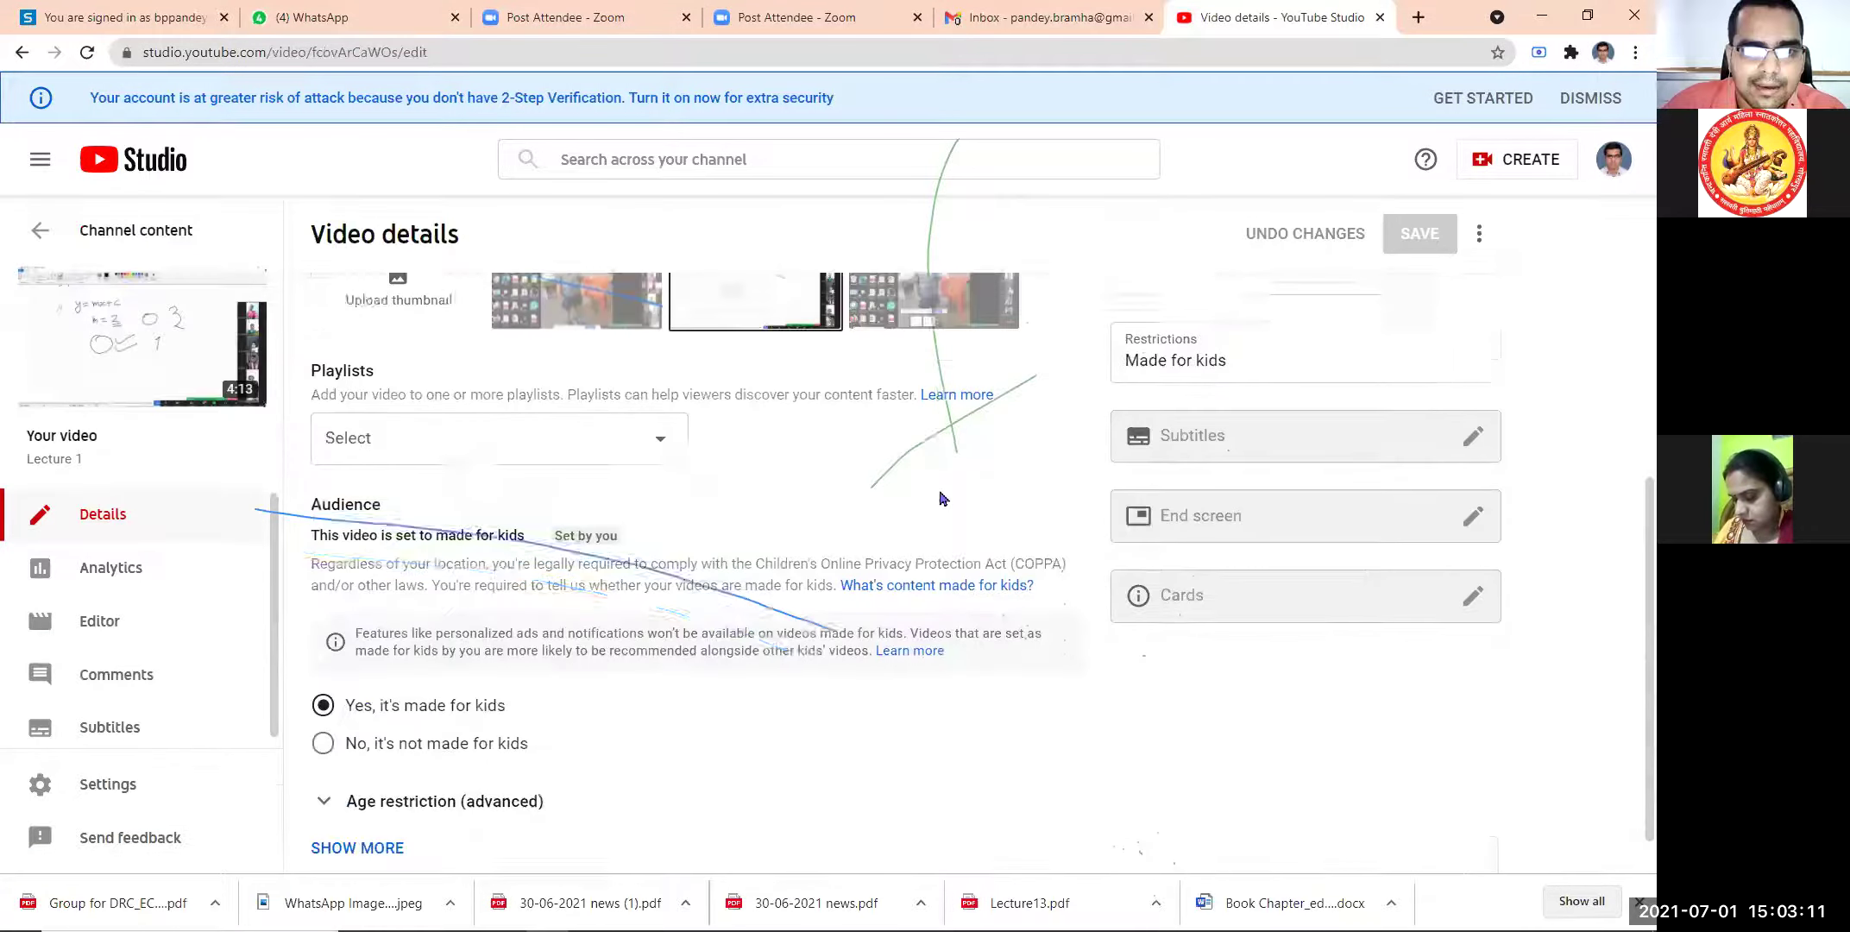
pyautogui.scroll(5, 943, 498)
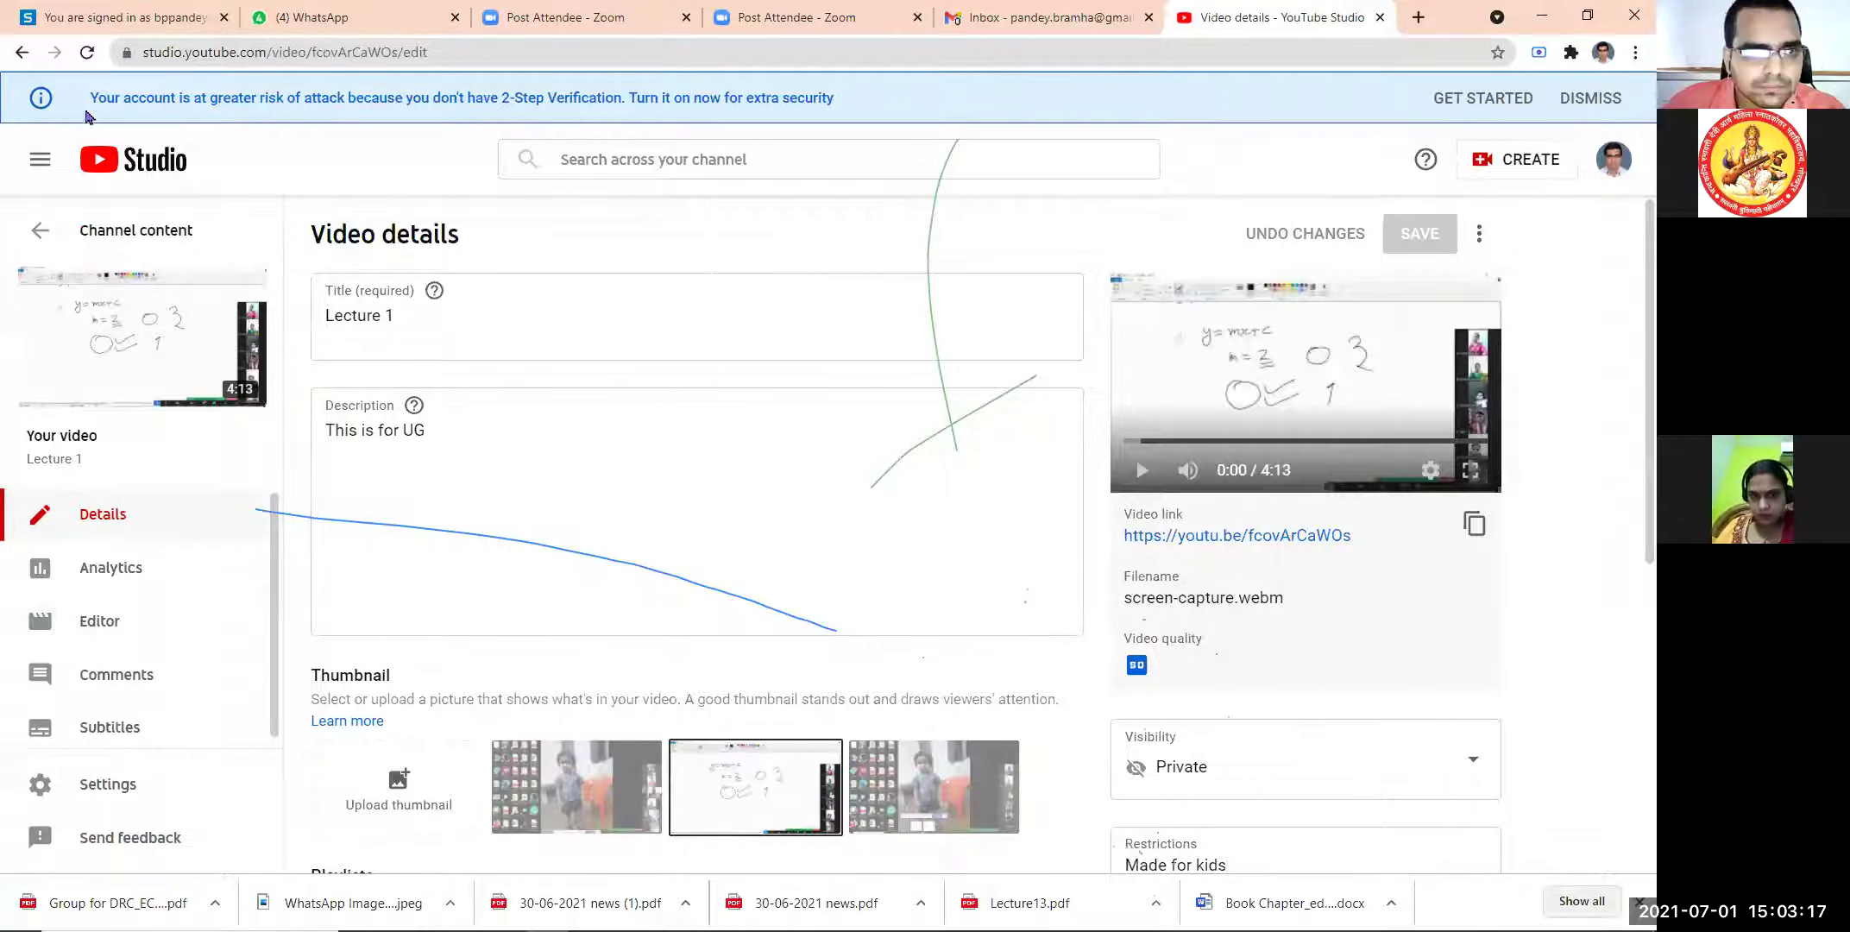
pyautogui.click(21, 51)
# - Examine the actions available for the uploaded video in the channel content list, and dismiss them
pyautogui.moveTo(590, 486)
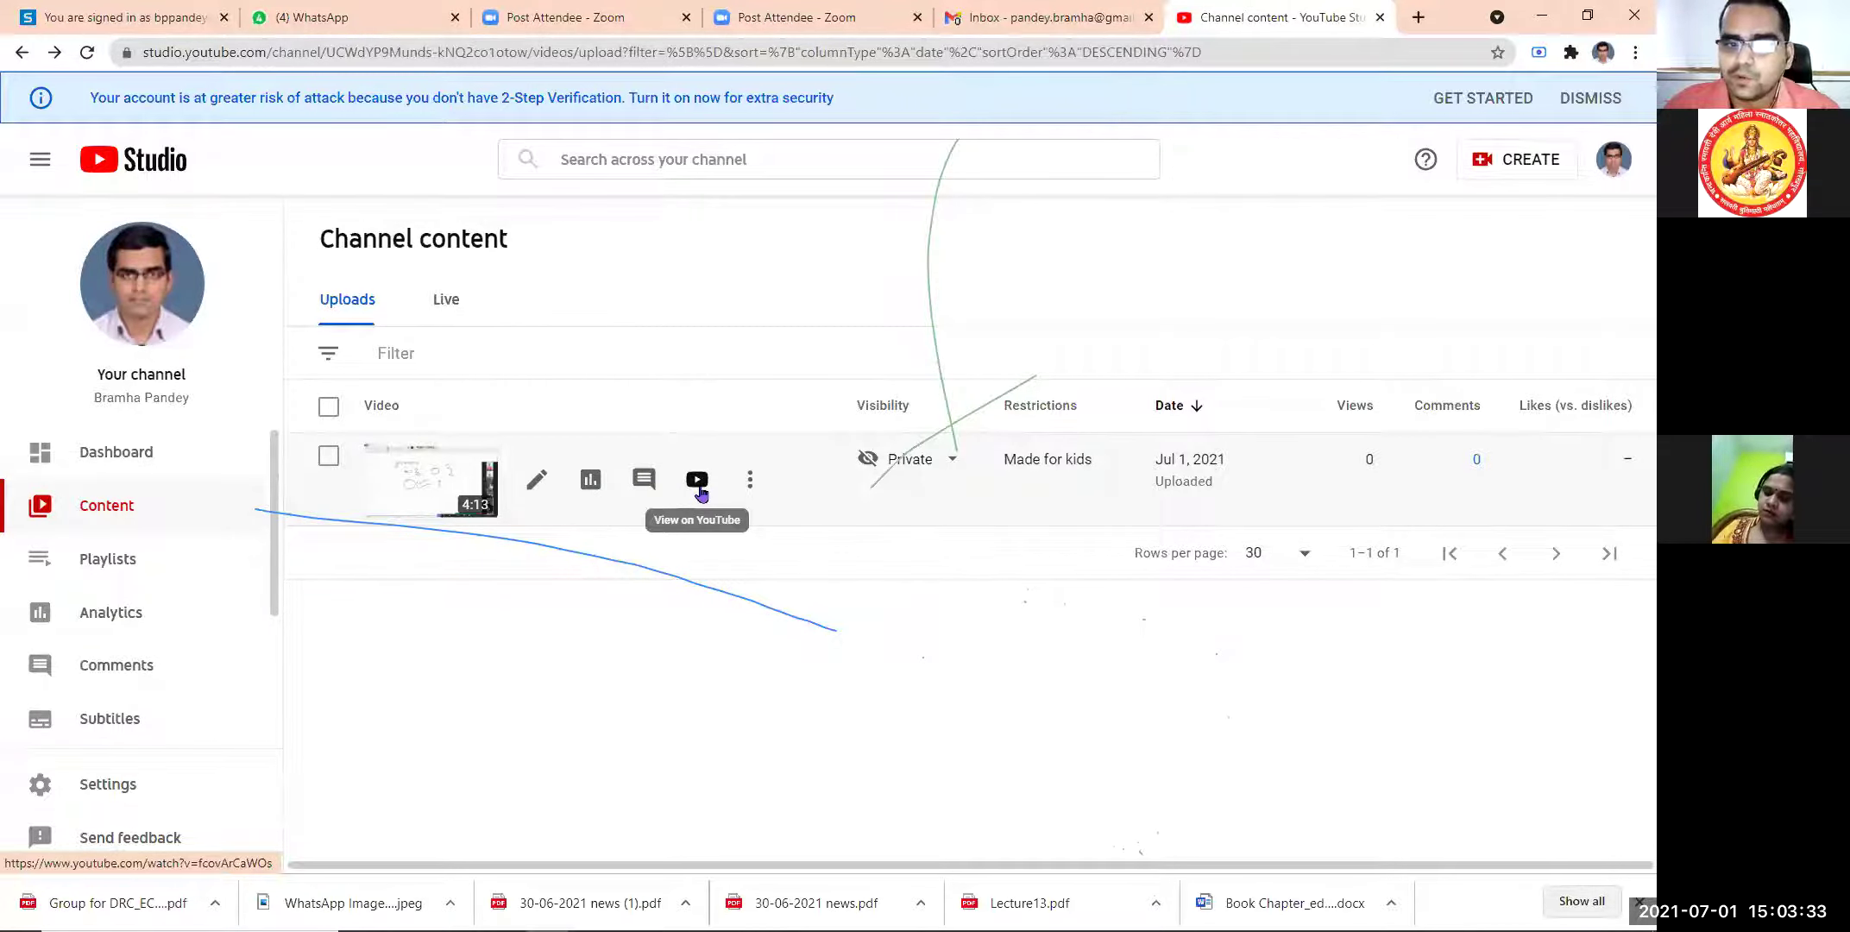
pyautogui.click(751, 482)
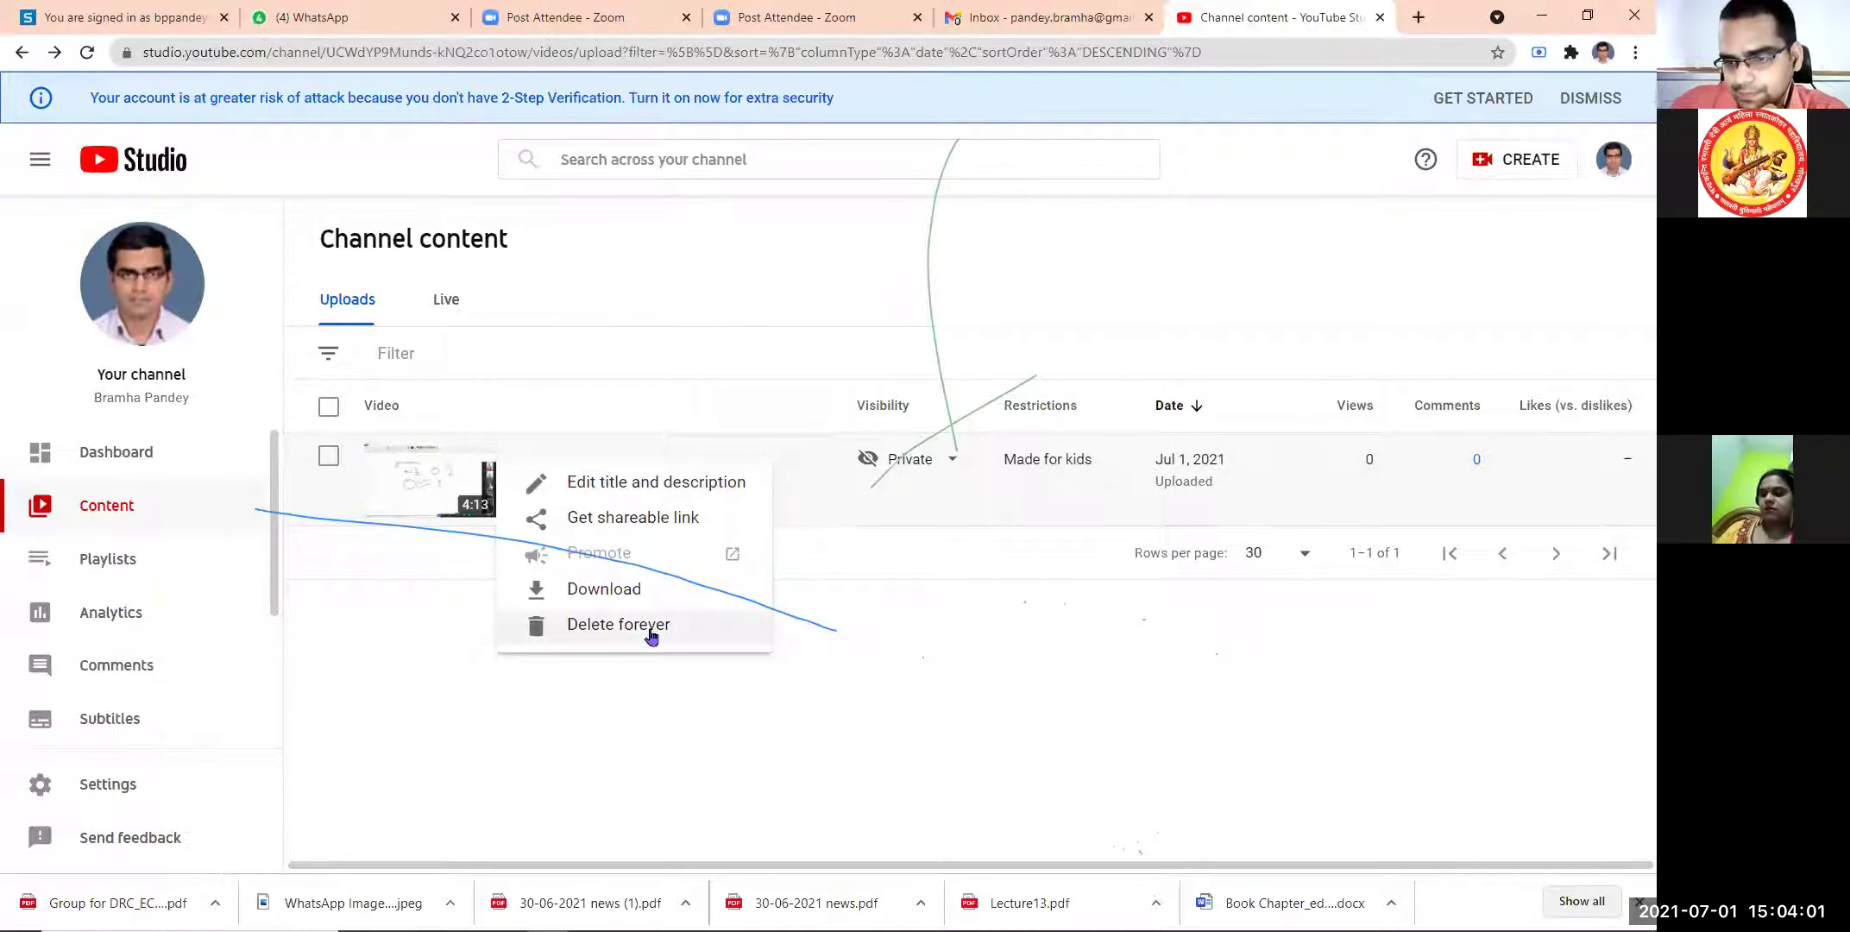
pyautogui.click(1033, 688)
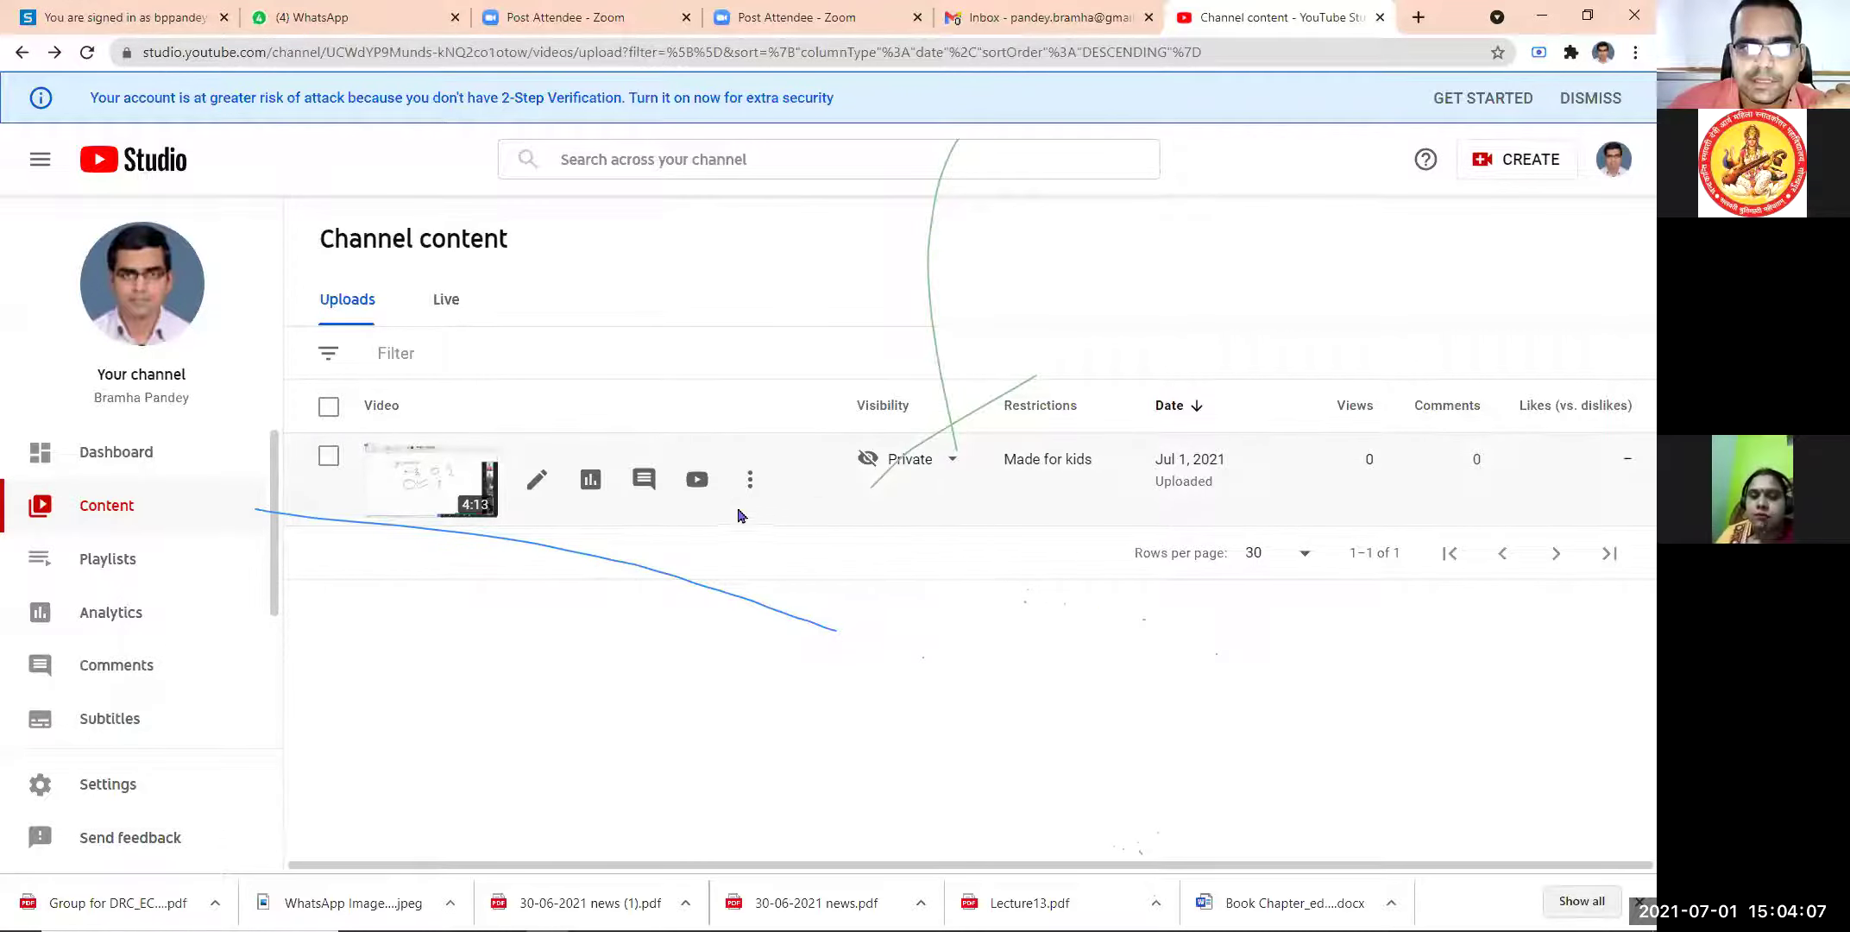
# - Get the shareable link of the private Lecture 1 video from its row in the content list
pyautogui.click(752, 483)
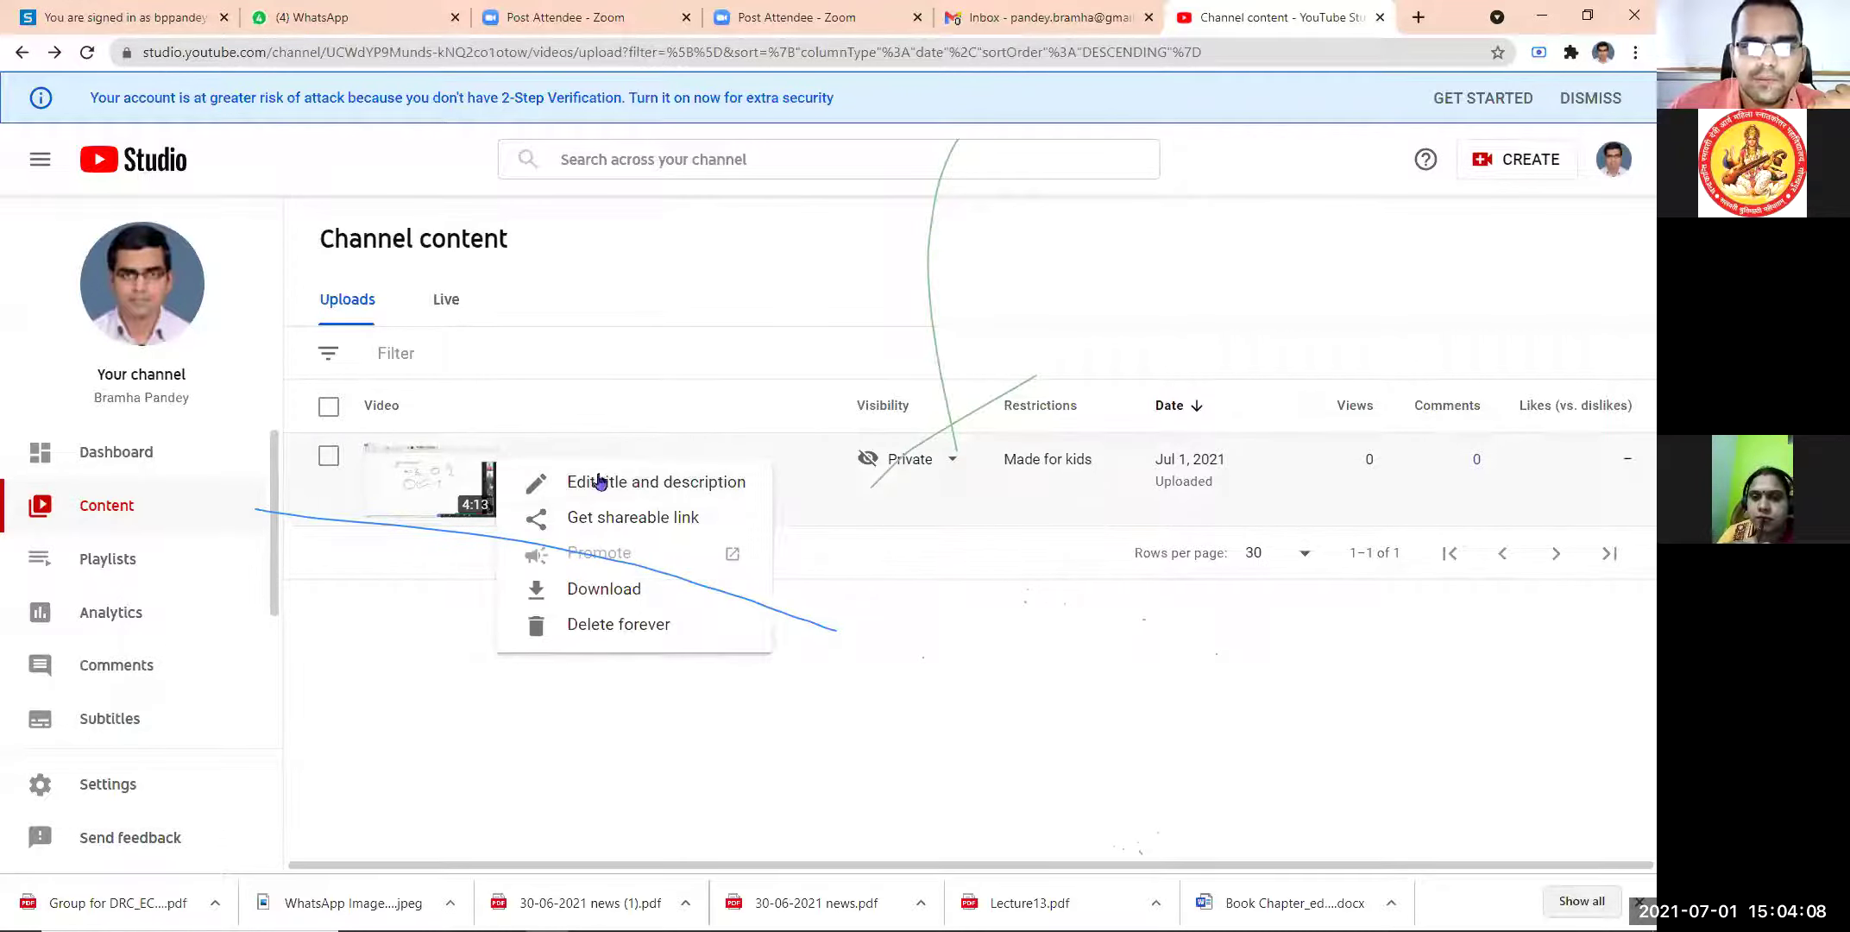
pyautogui.click(661, 520)
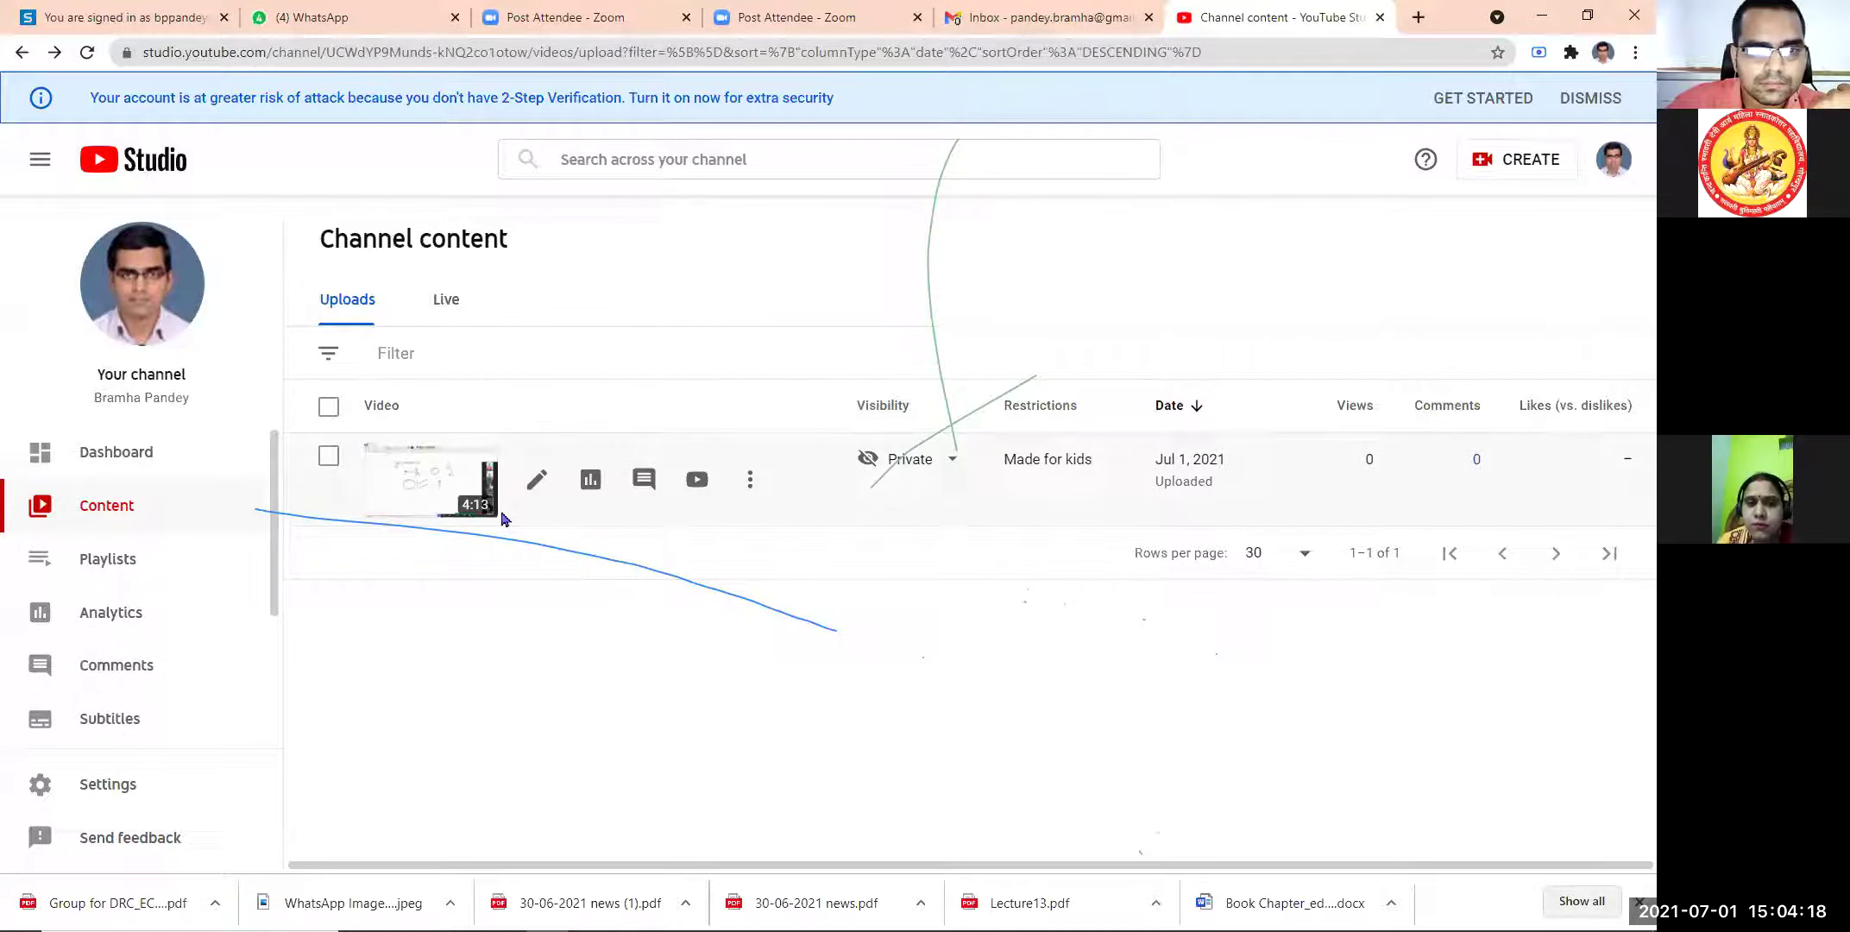
pyautogui.click(750, 481)
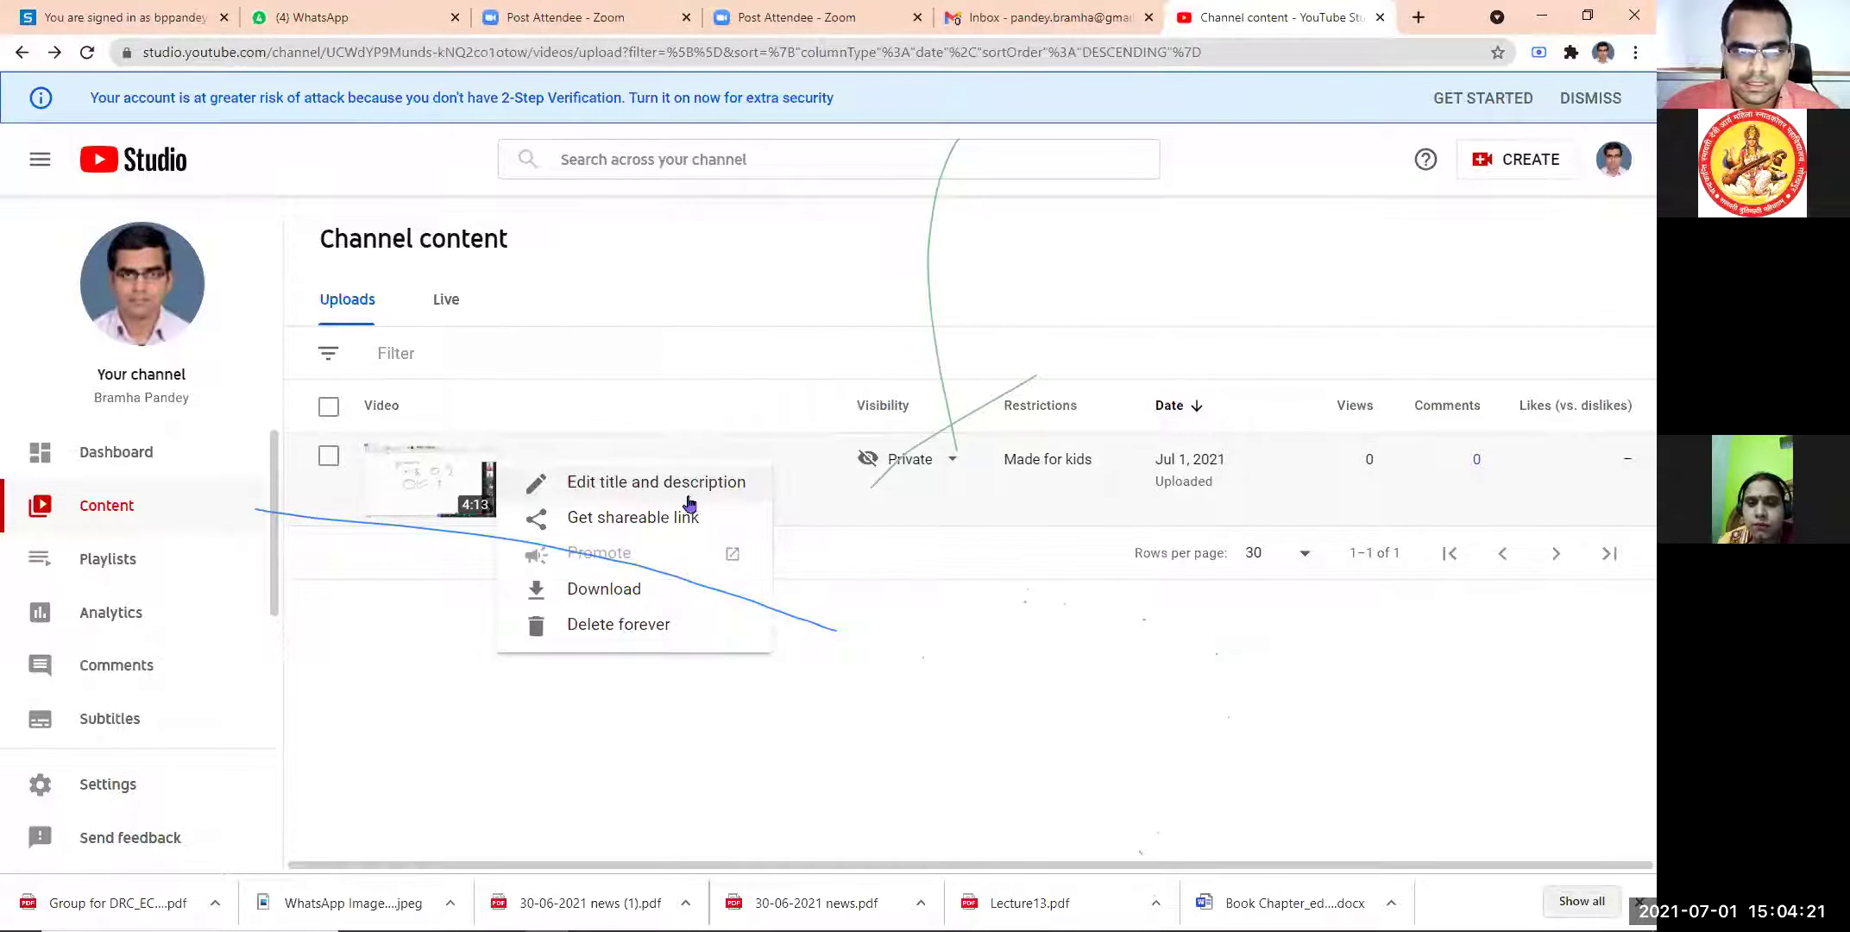
pyautogui.click(611, 522)
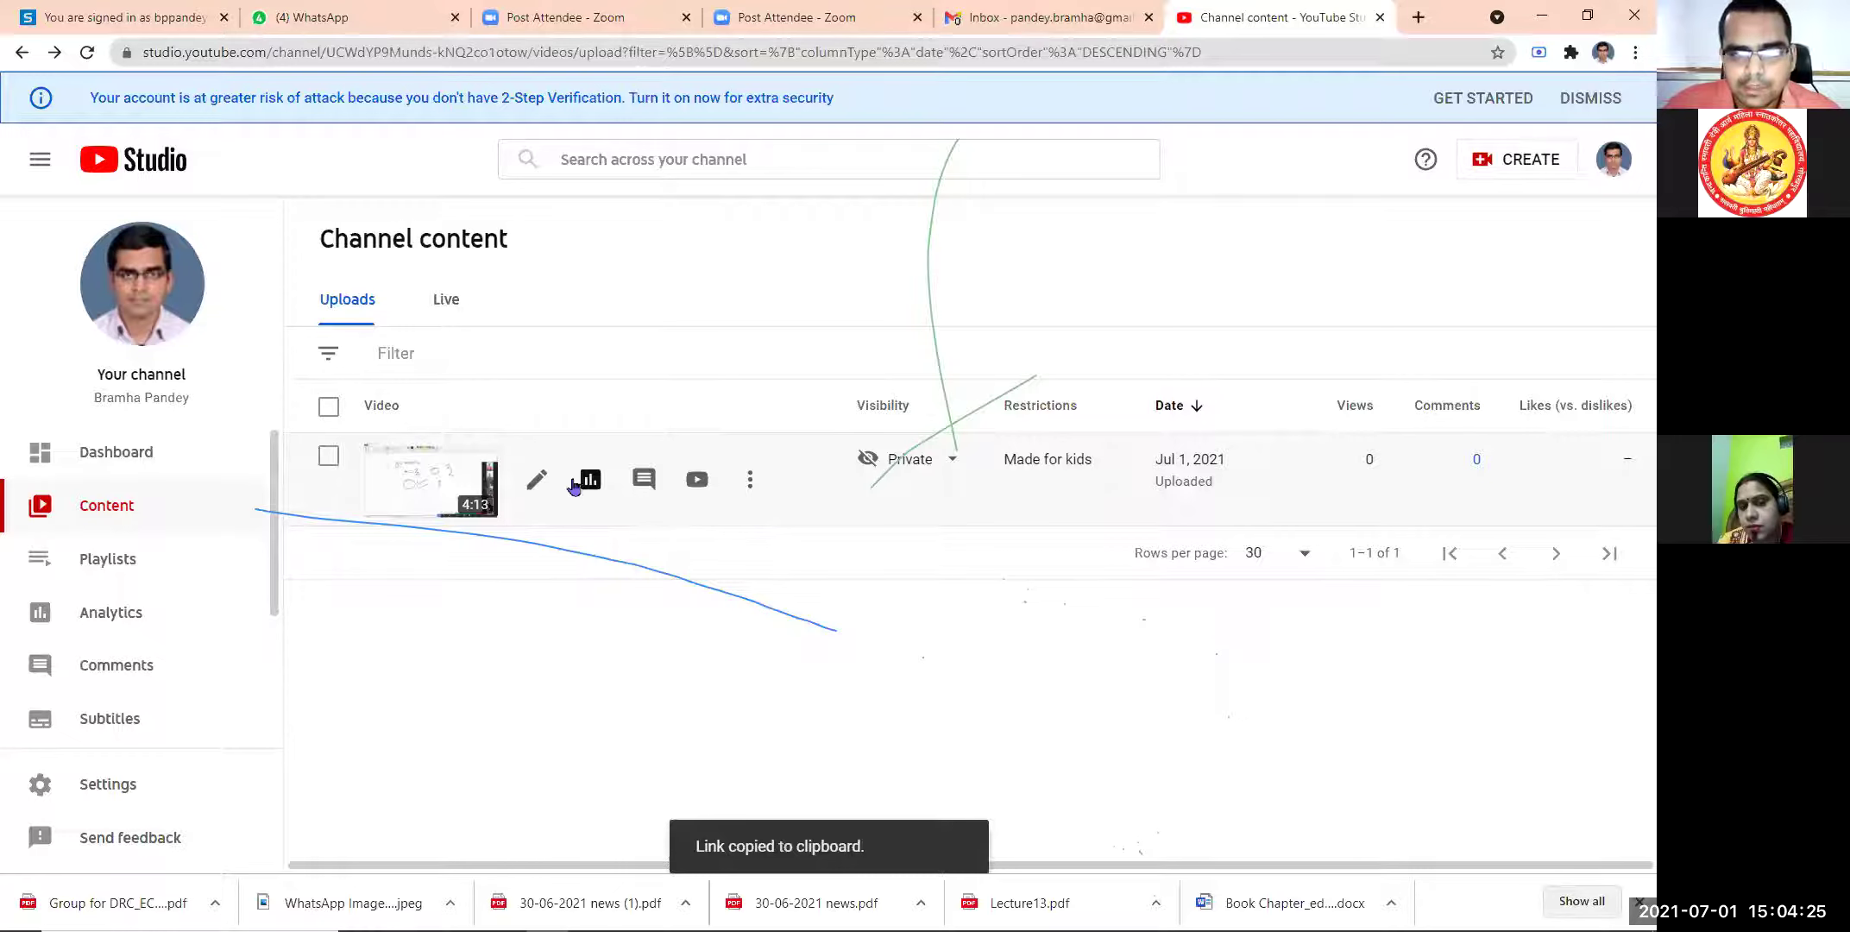
# - Change the Lecture 1 video's visibility to Public and publish it
pyautogui.click(955, 461)
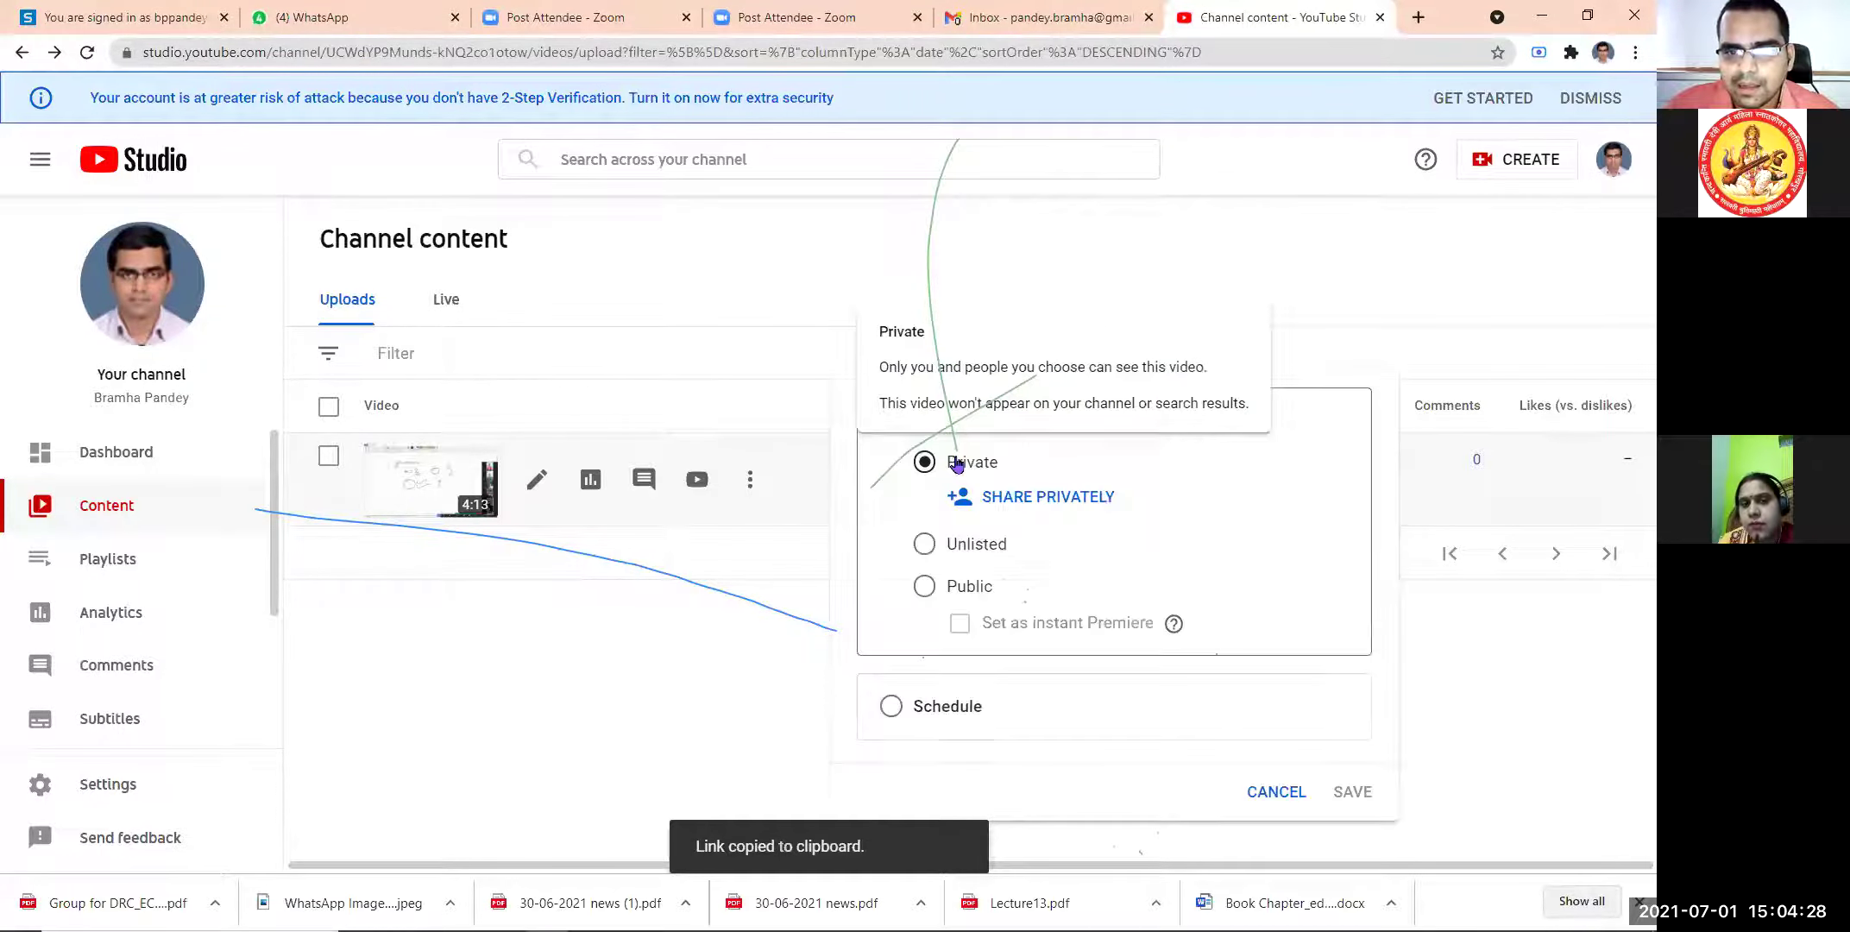
pyautogui.click(925, 587)
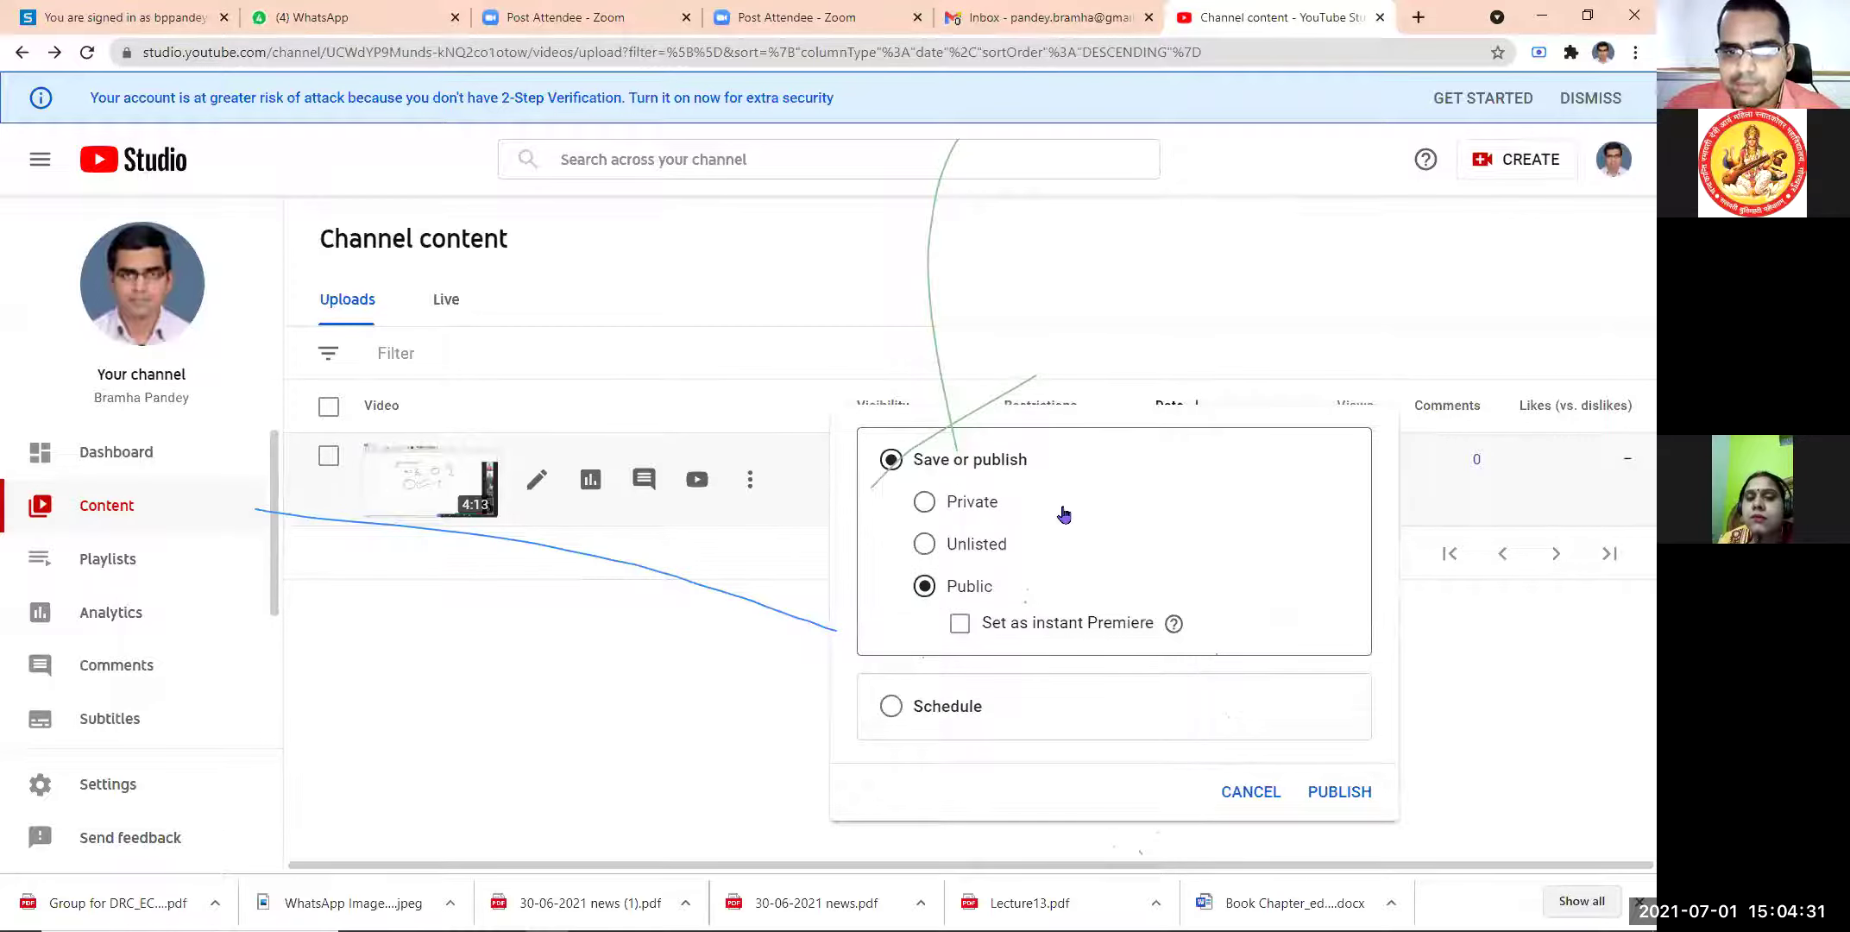
pyautogui.click(1349, 794)
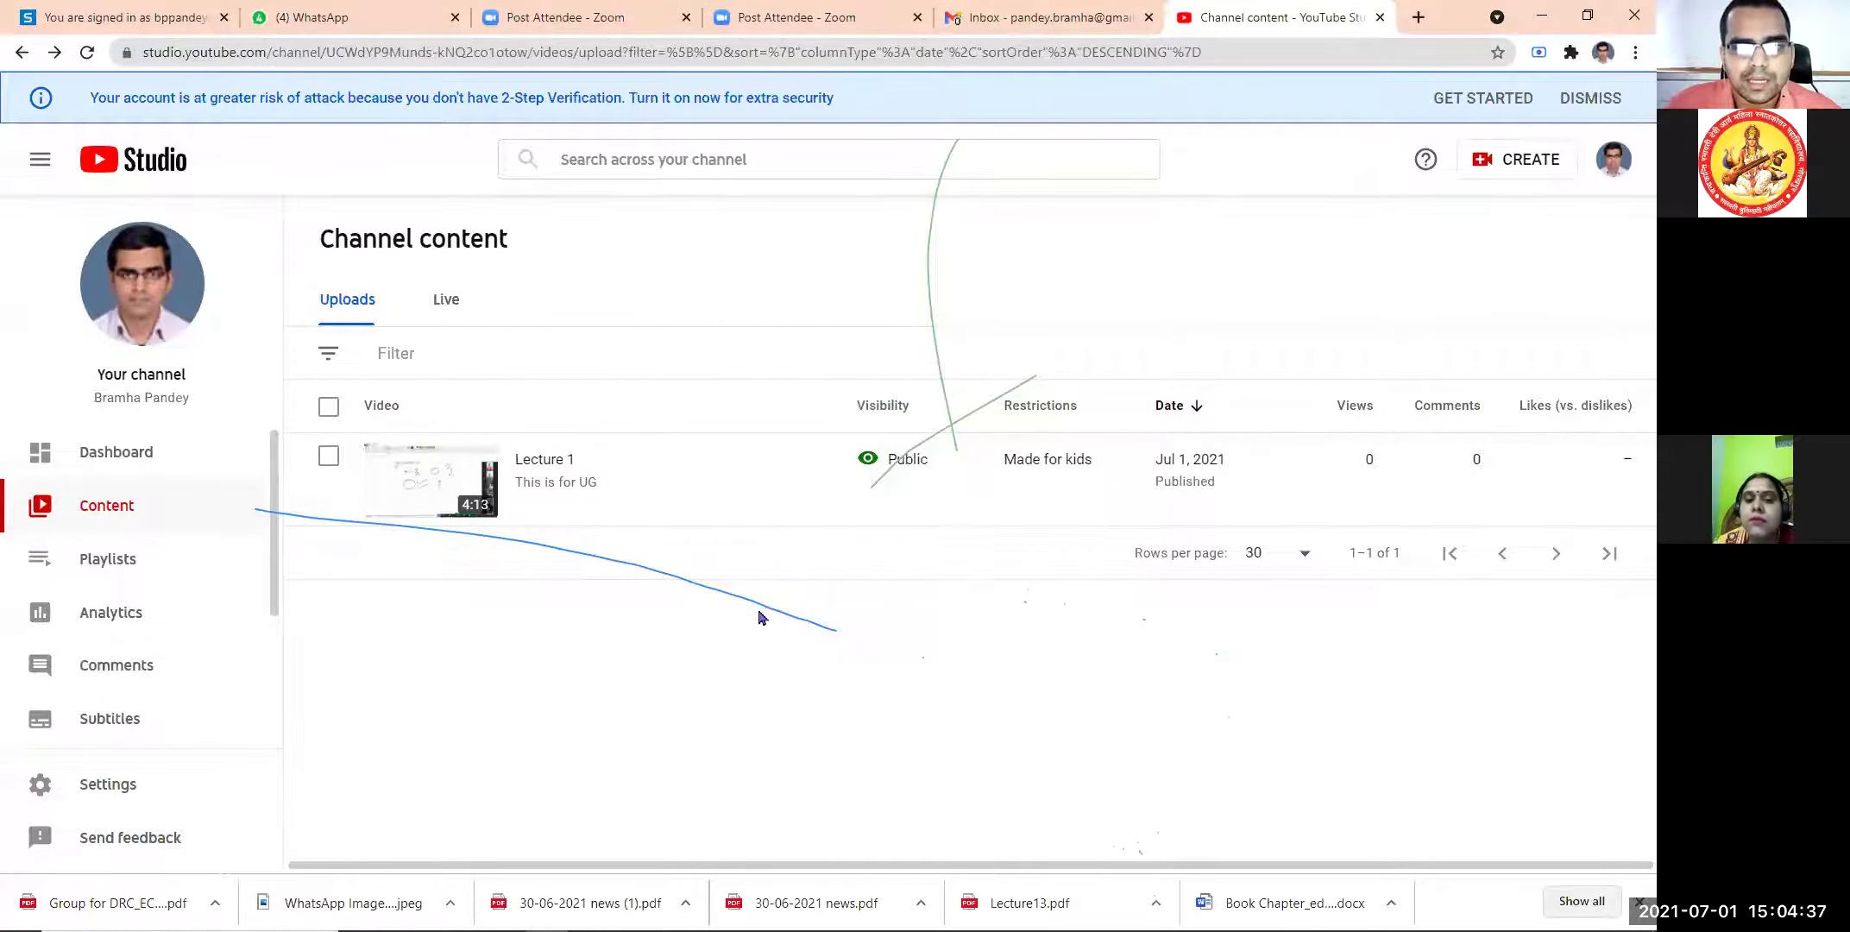
# - Get the shareable link of the published Lecture 1 video from the channel content list
pyautogui.click(949, 462)
pyautogui.click(744, 531)
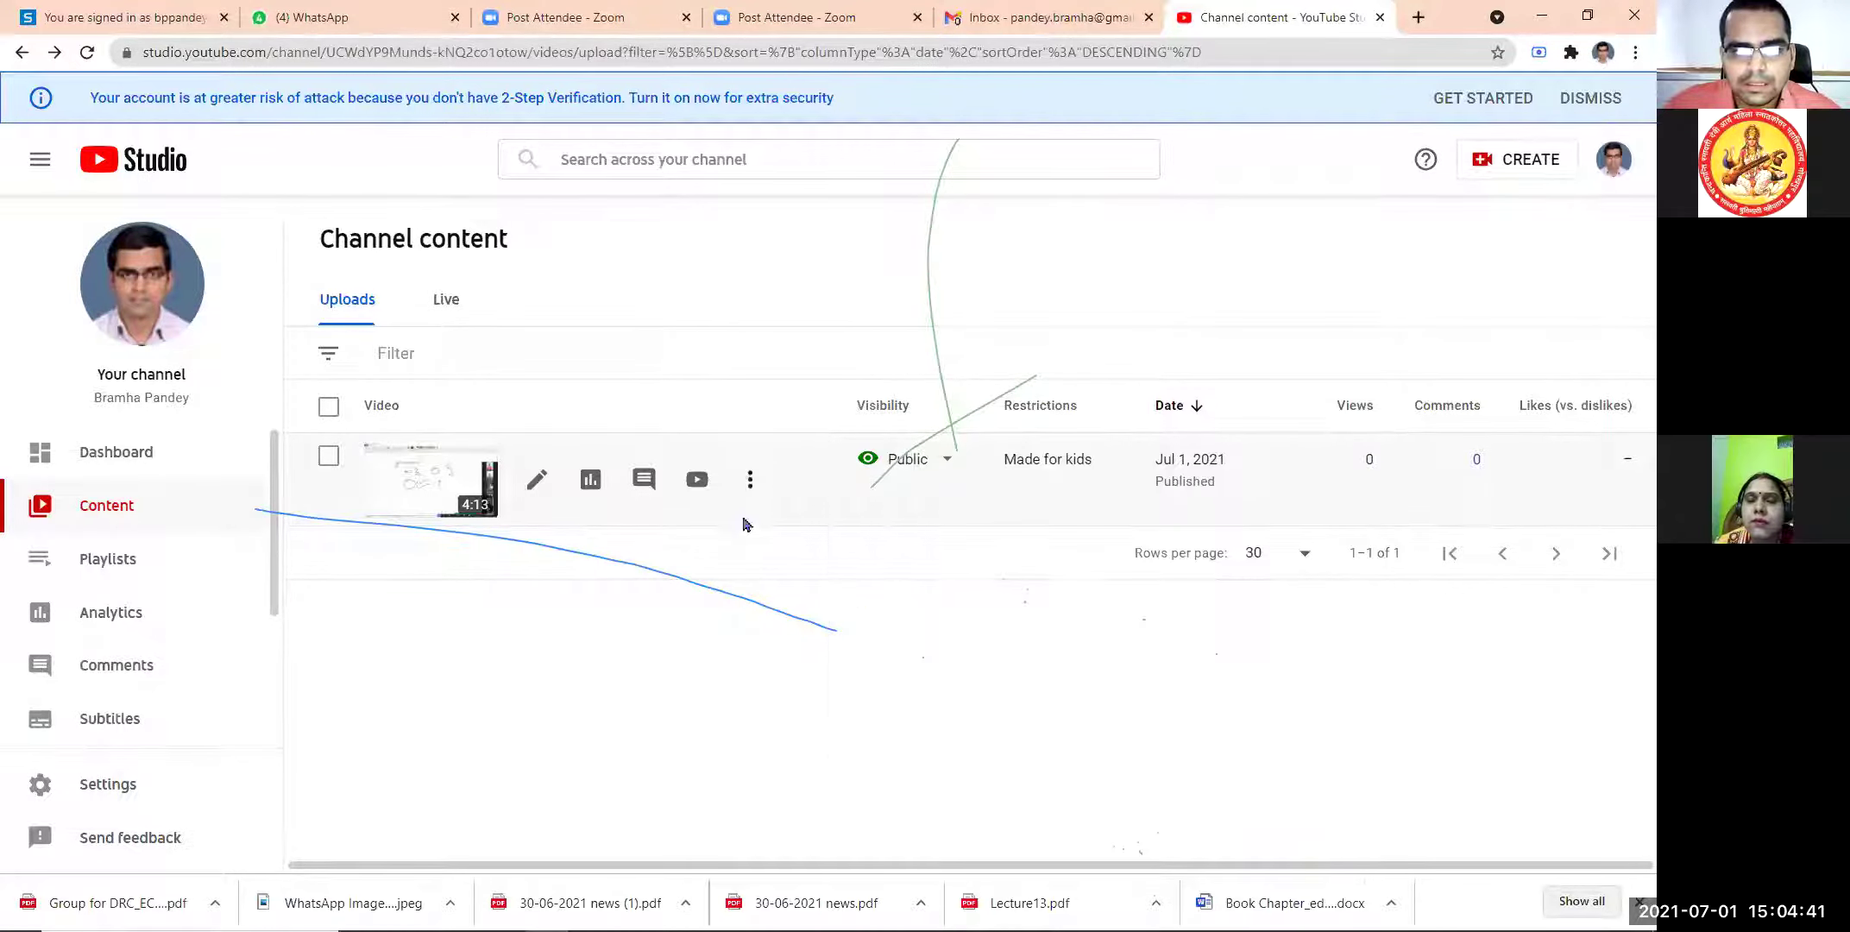
pyautogui.click(749, 479)
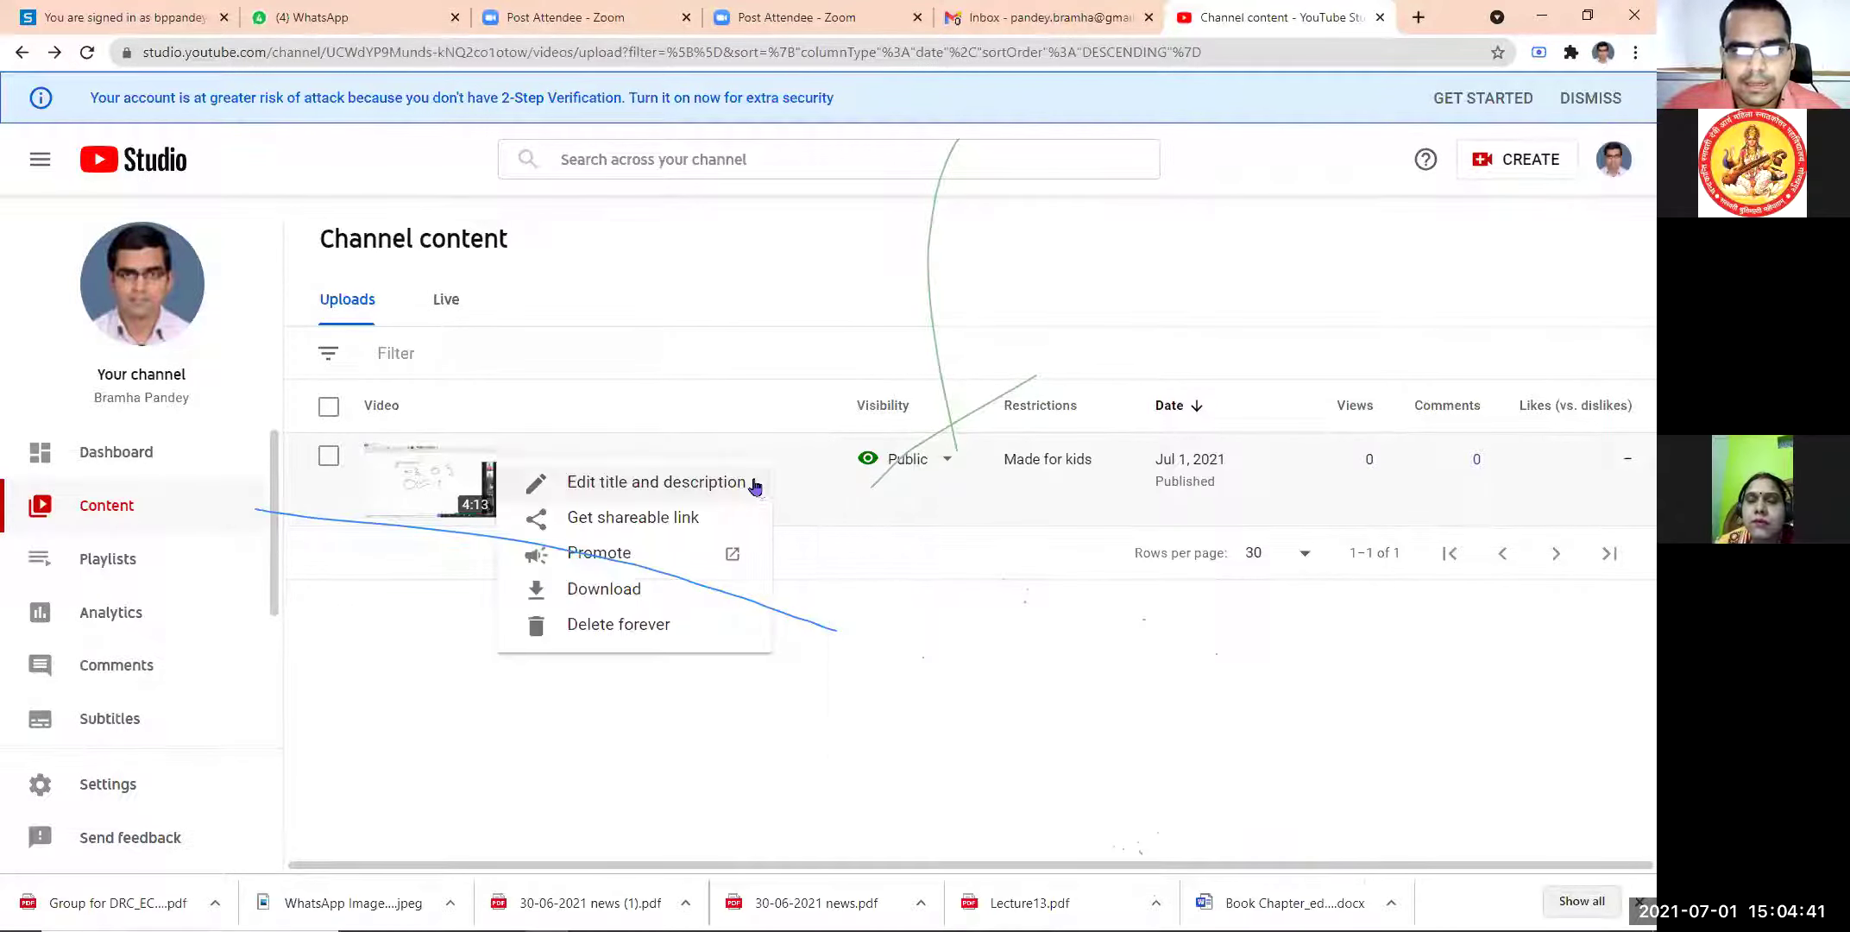
pyautogui.click(632, 518)
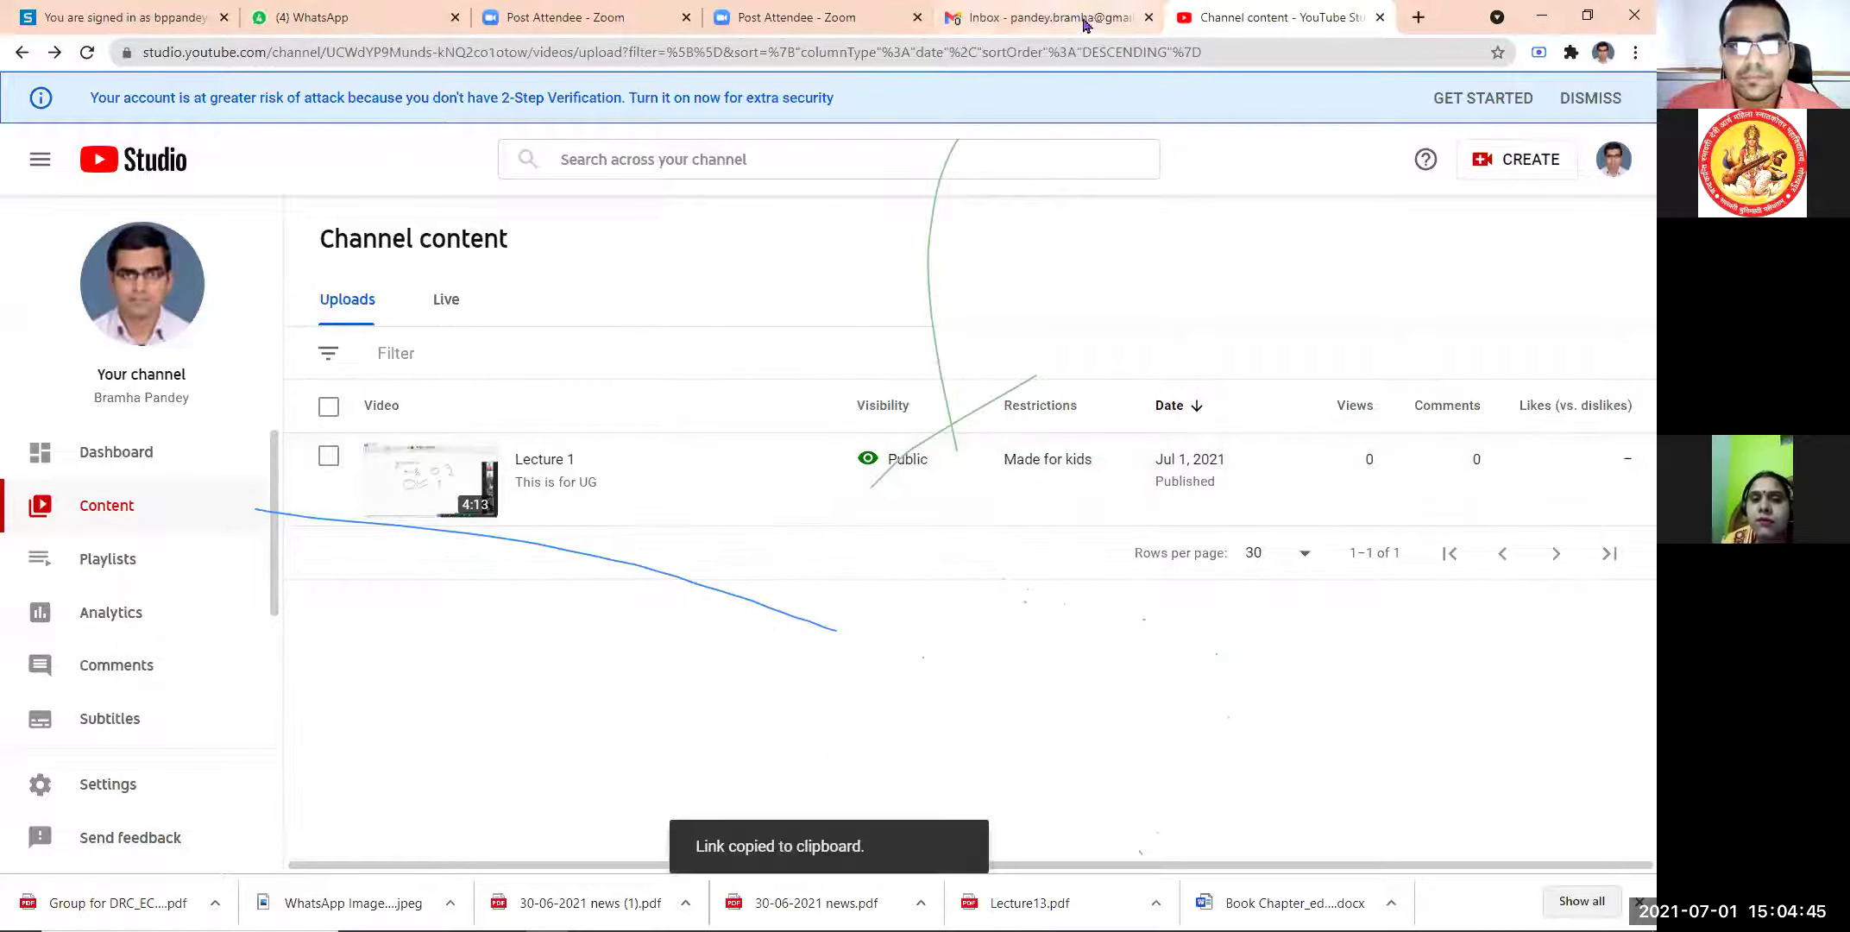
pyautogui.click(1008, 19)
pyautogui.click(1266, 19)
pyautogui.click(1037, 13)
pyautogui.click(1219, 18)
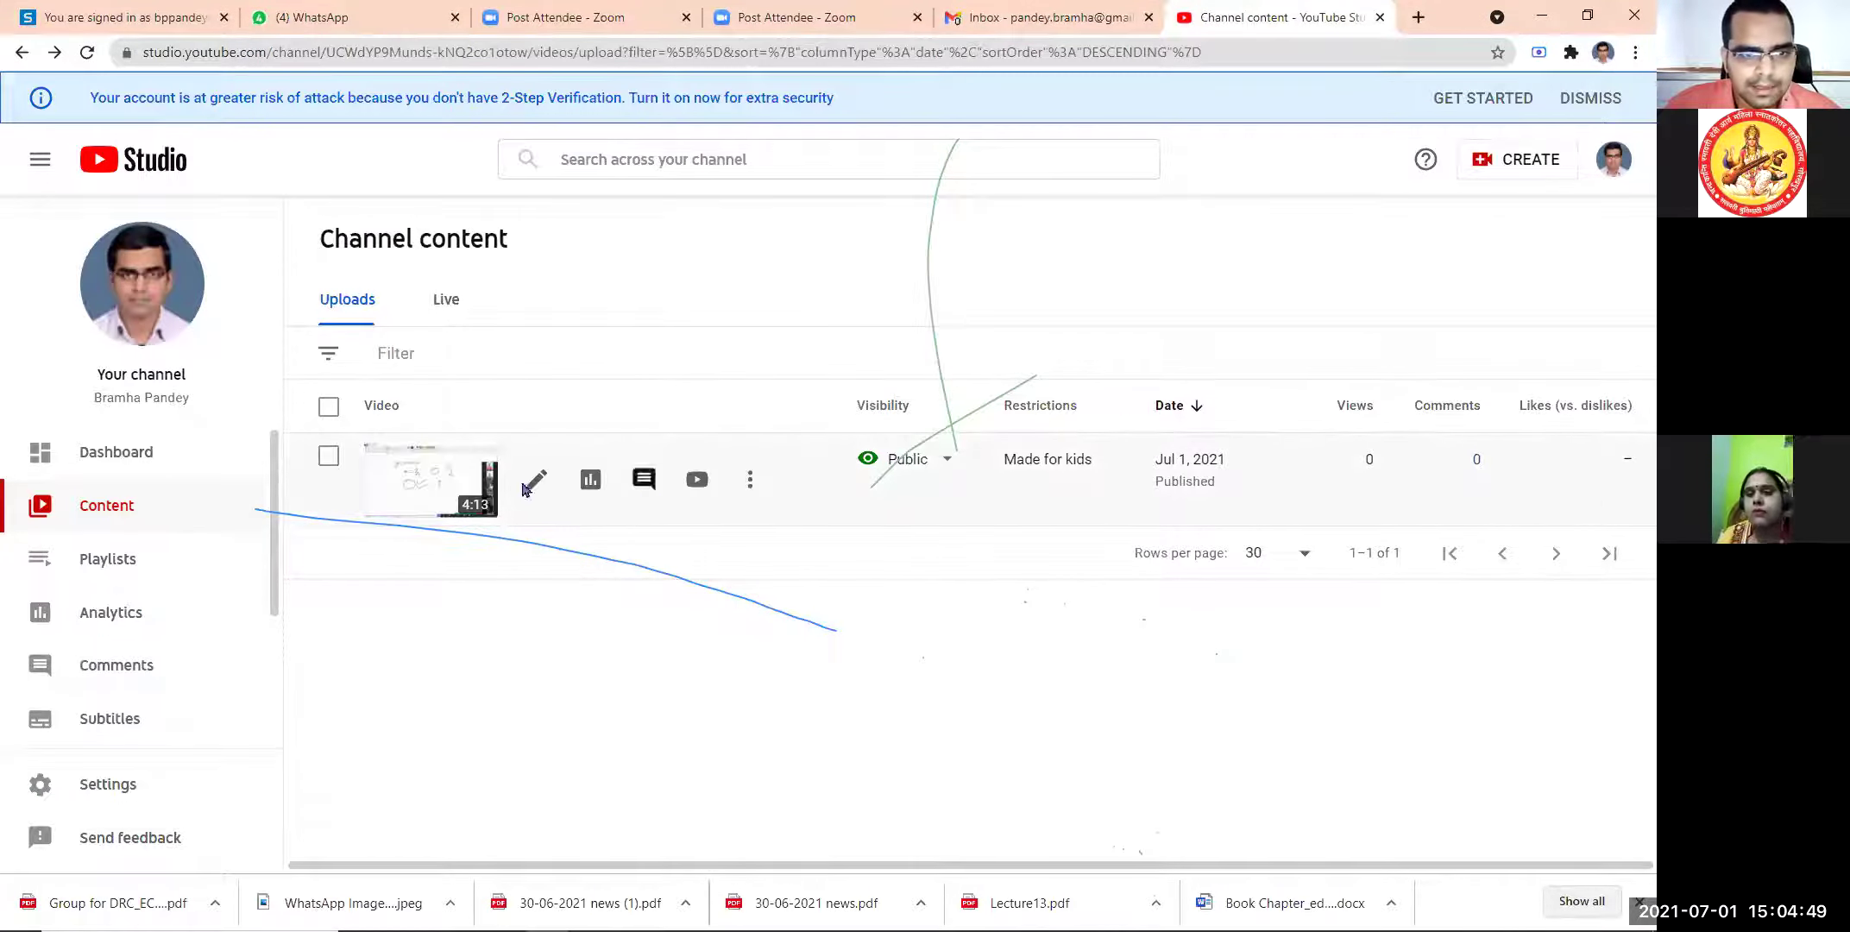
# - Open the Lecture 1 video's details page and copy its video link
pyautogui.click(528, 480)
pyautogui.scroll(-6, 1320, 570)
pyautogui.scroll(6, 1353, 618)
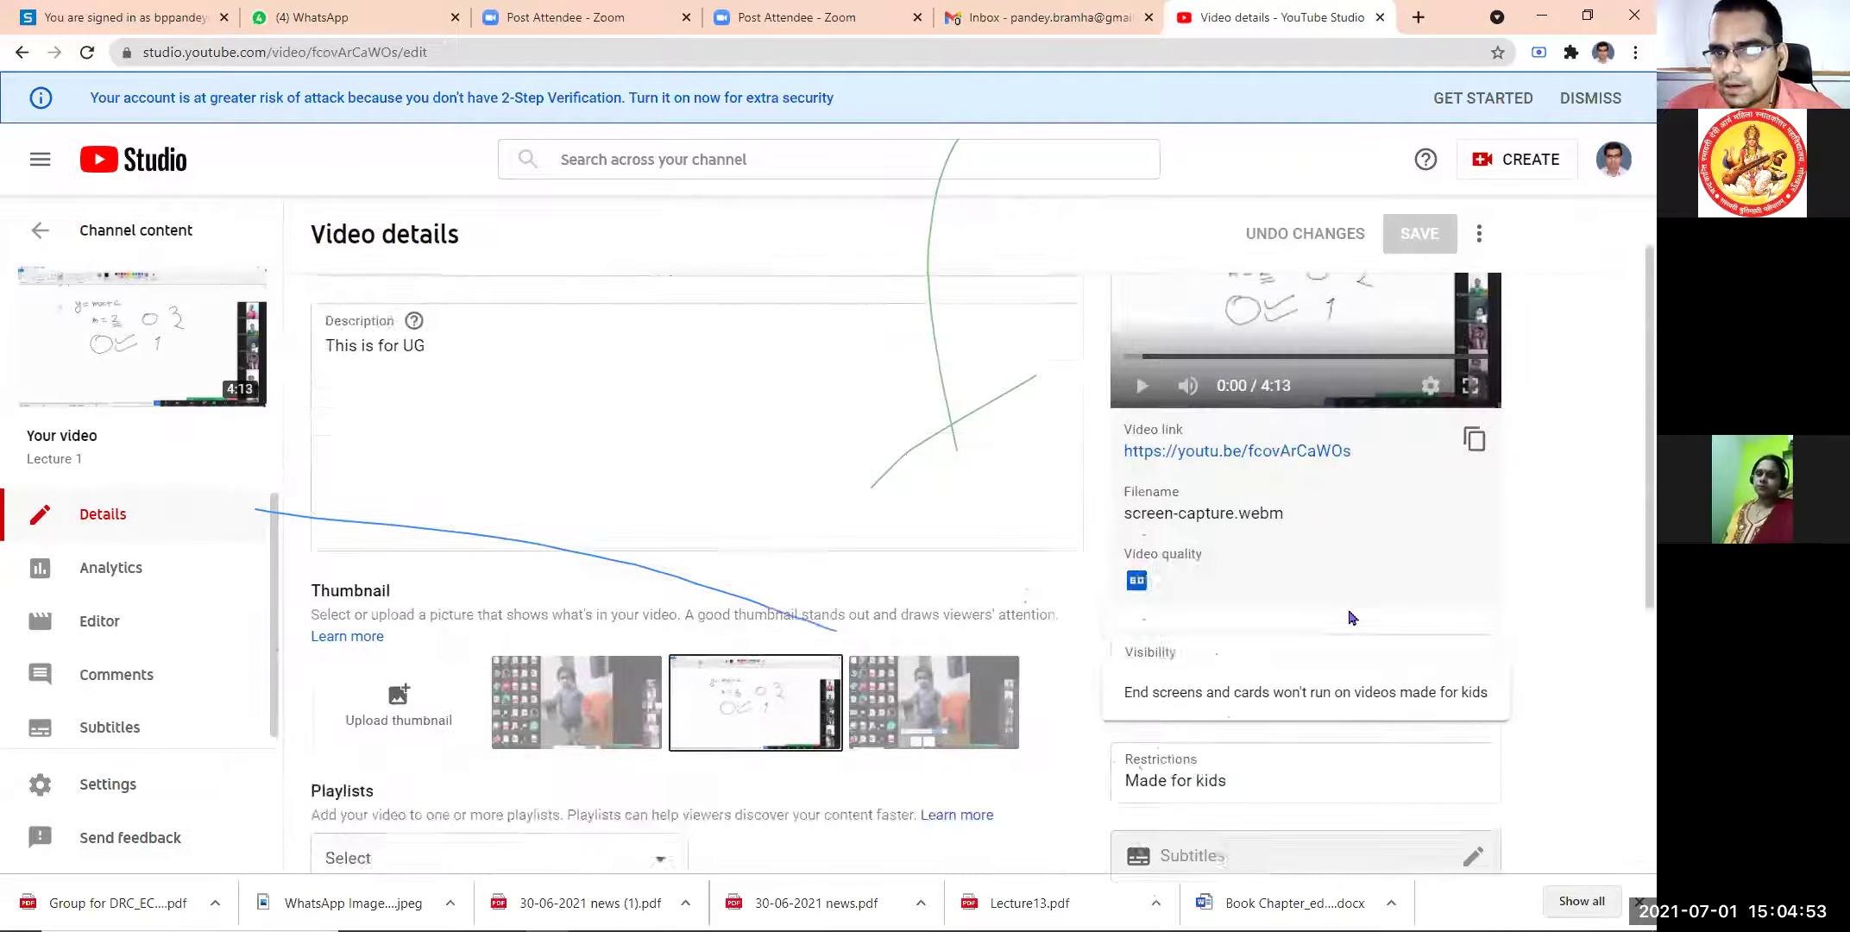
pyautogui.click(1472, 529)
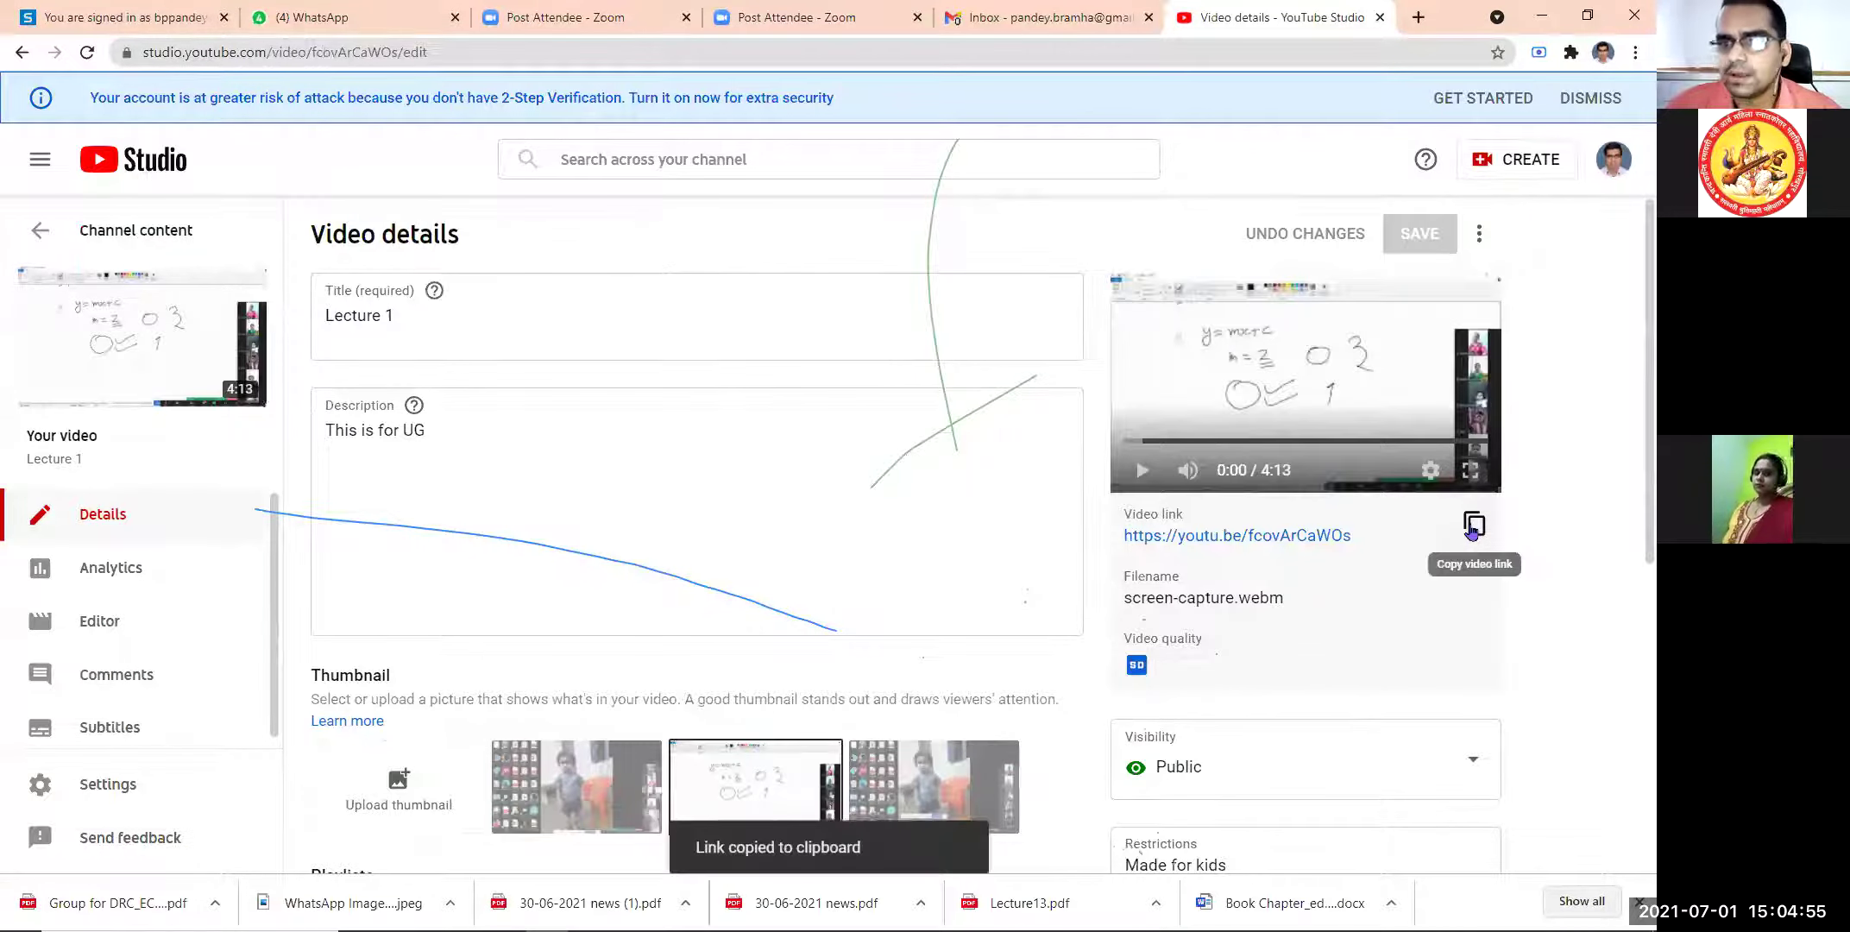
# - Open the copied Lecture 1 link in a new browser tab to check playback, close it, and return to the channel content list
pyautogui.click(1418, 19)
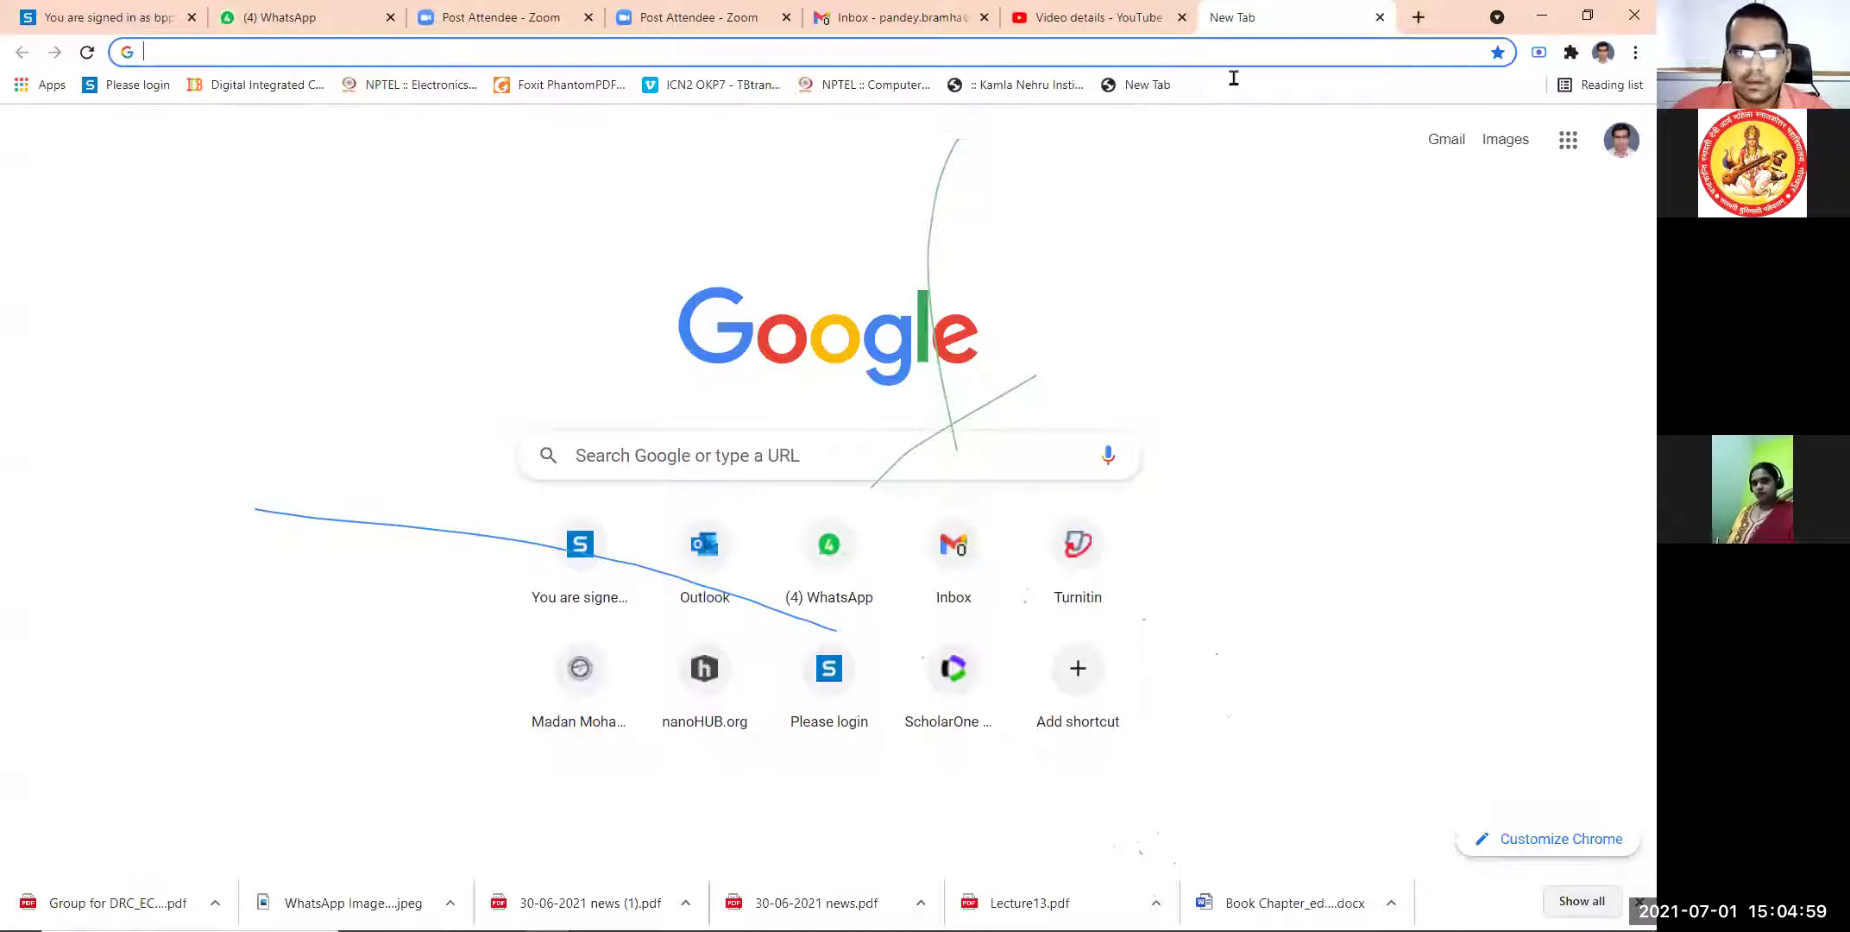
pyautogui.click(642, 447)
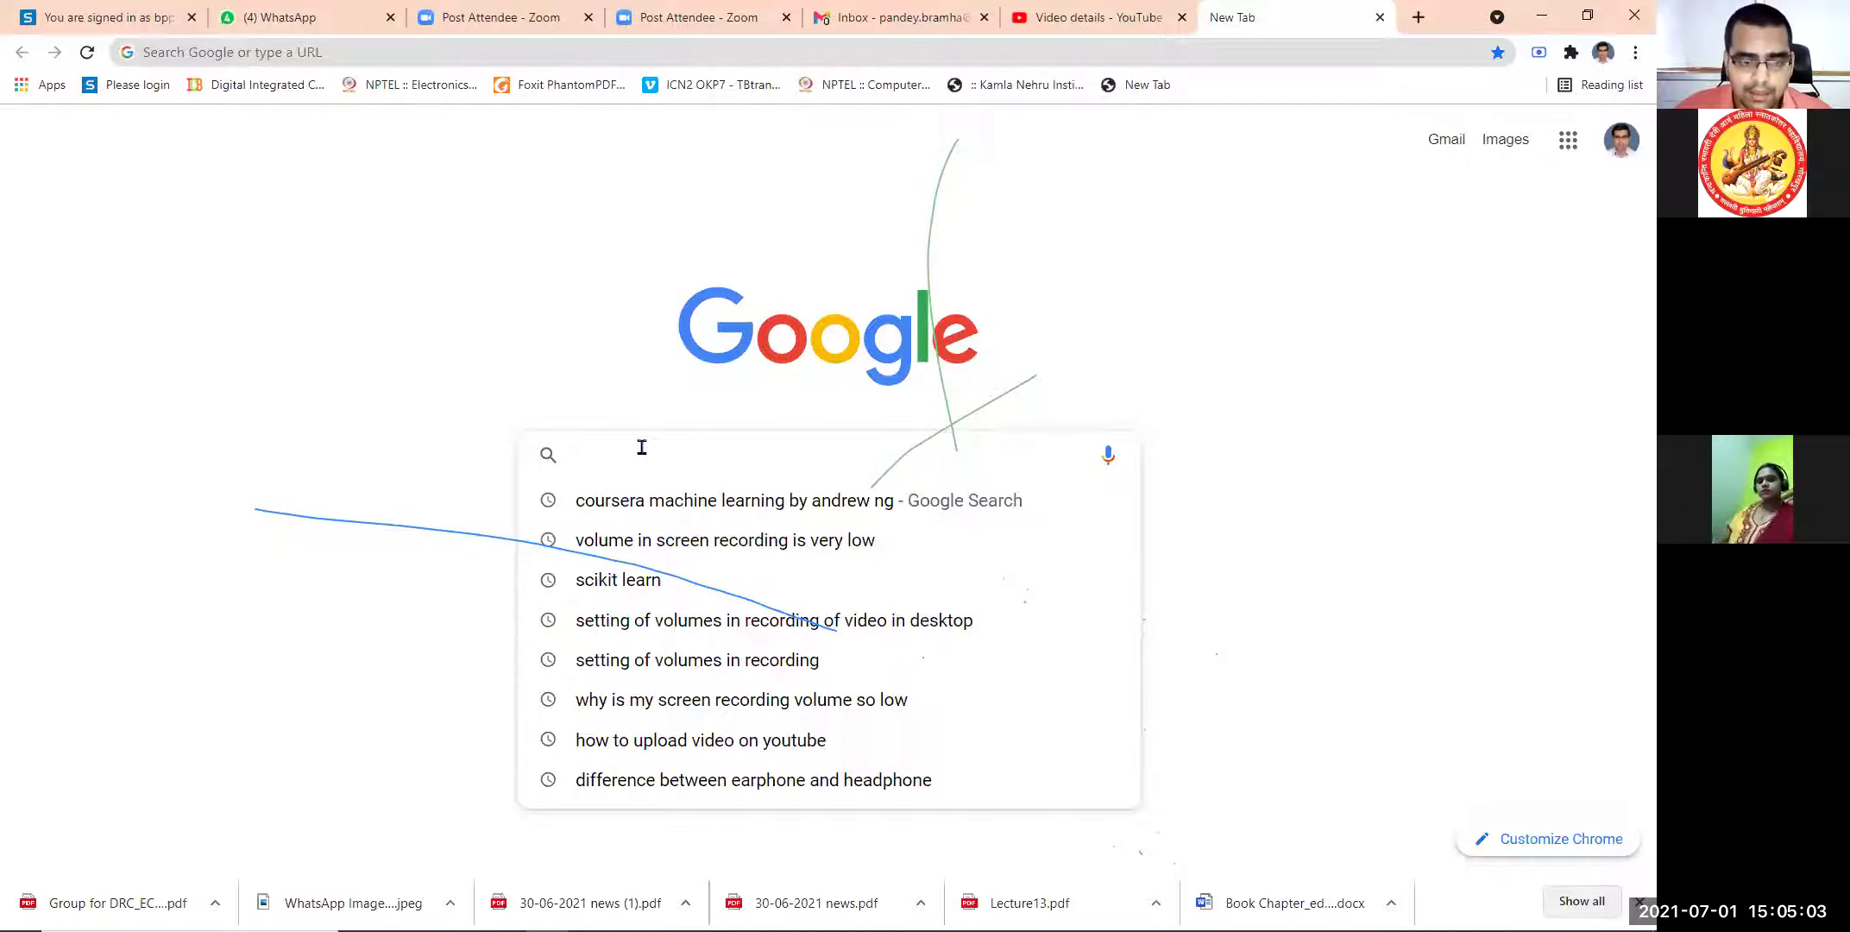
pyautogui.hotkey('ctrl', 'v')
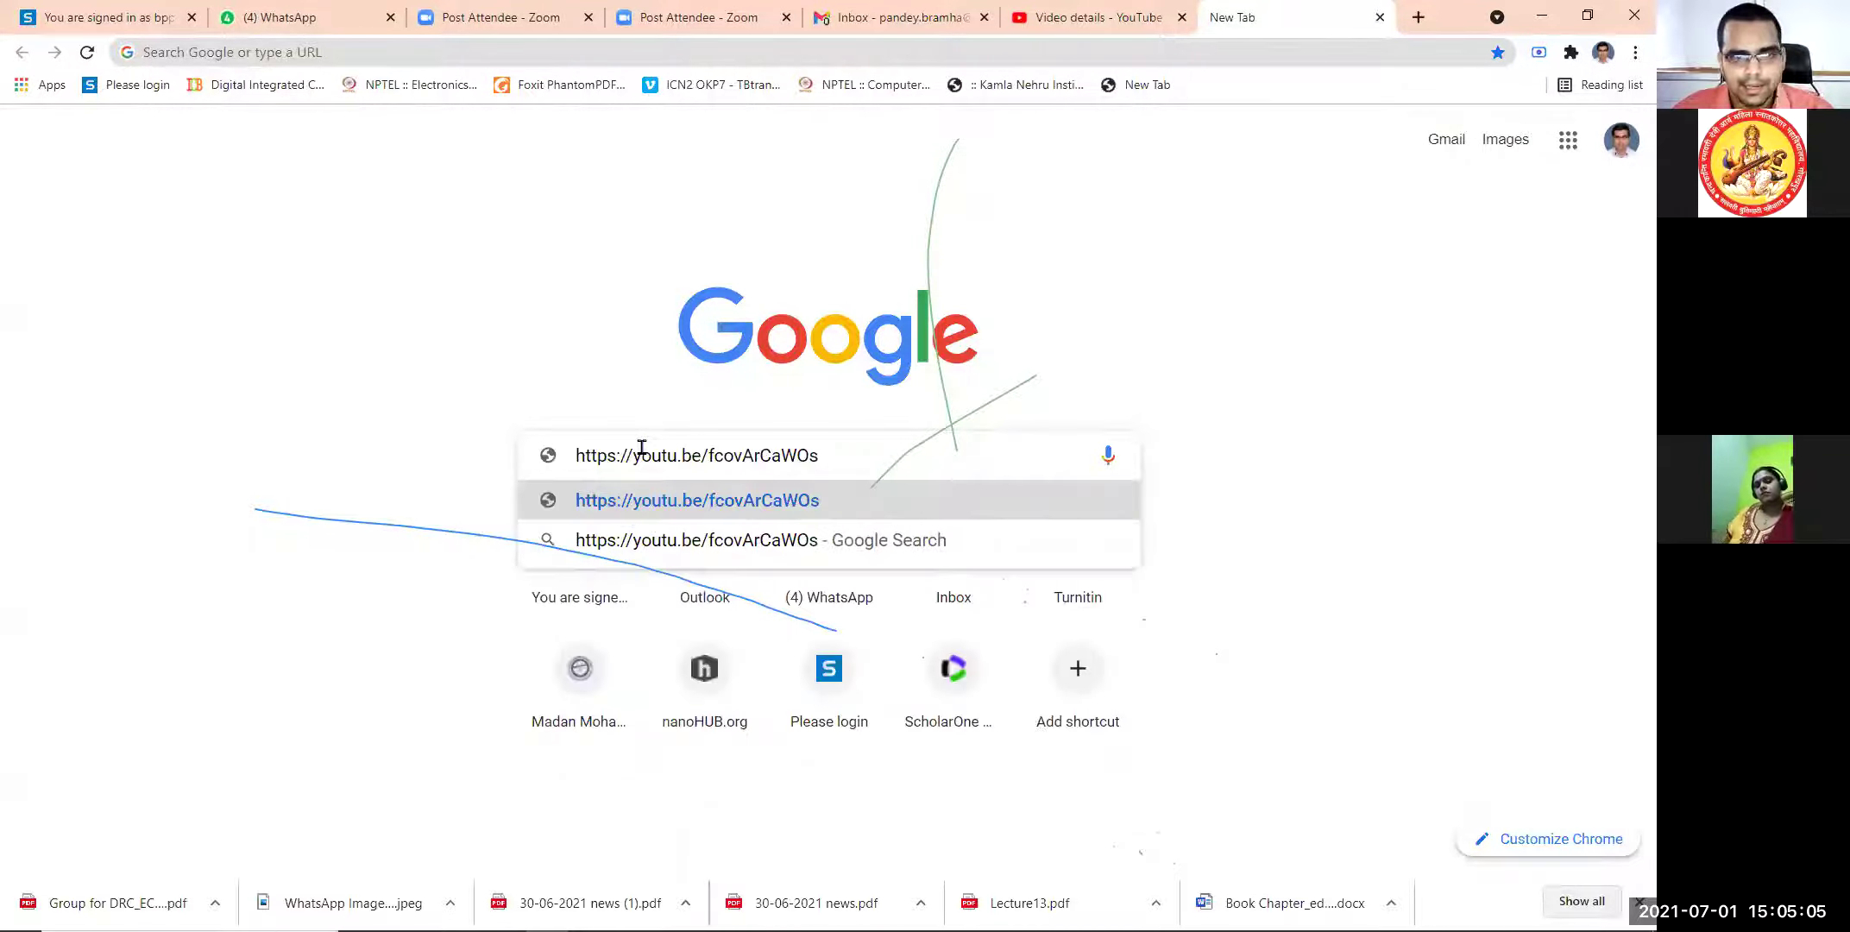
pyautogui.press('Return')
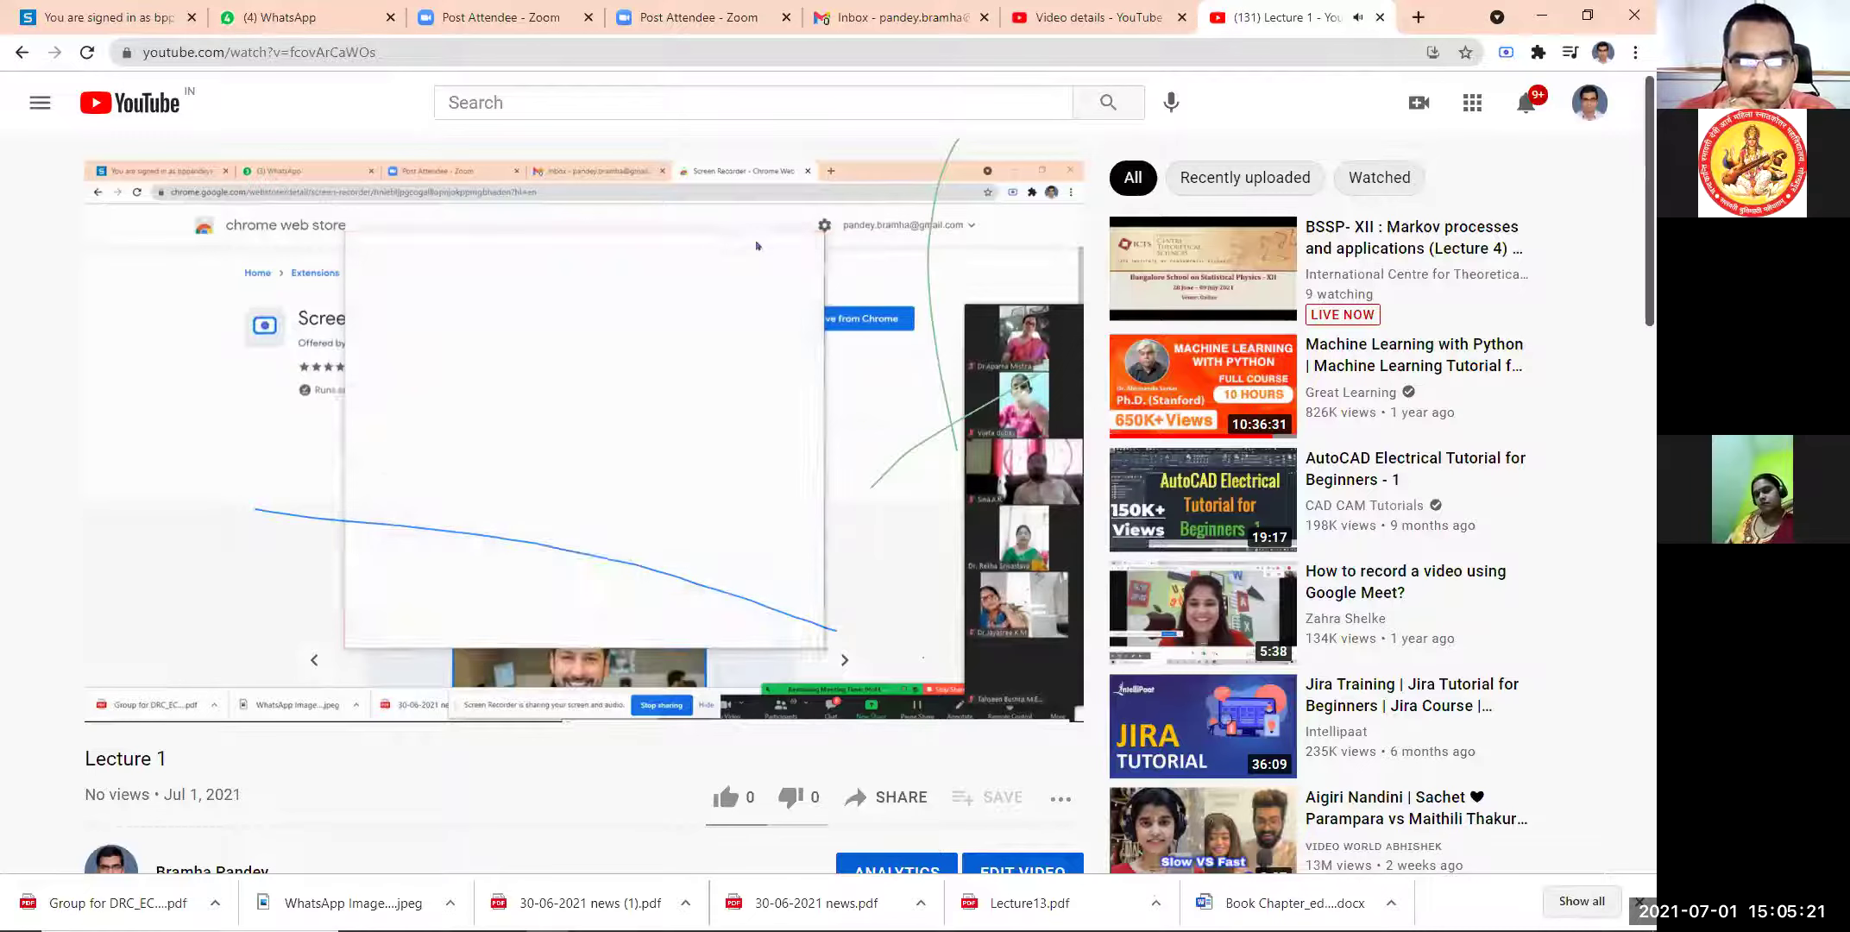
pyautogui.click(1380, 18)
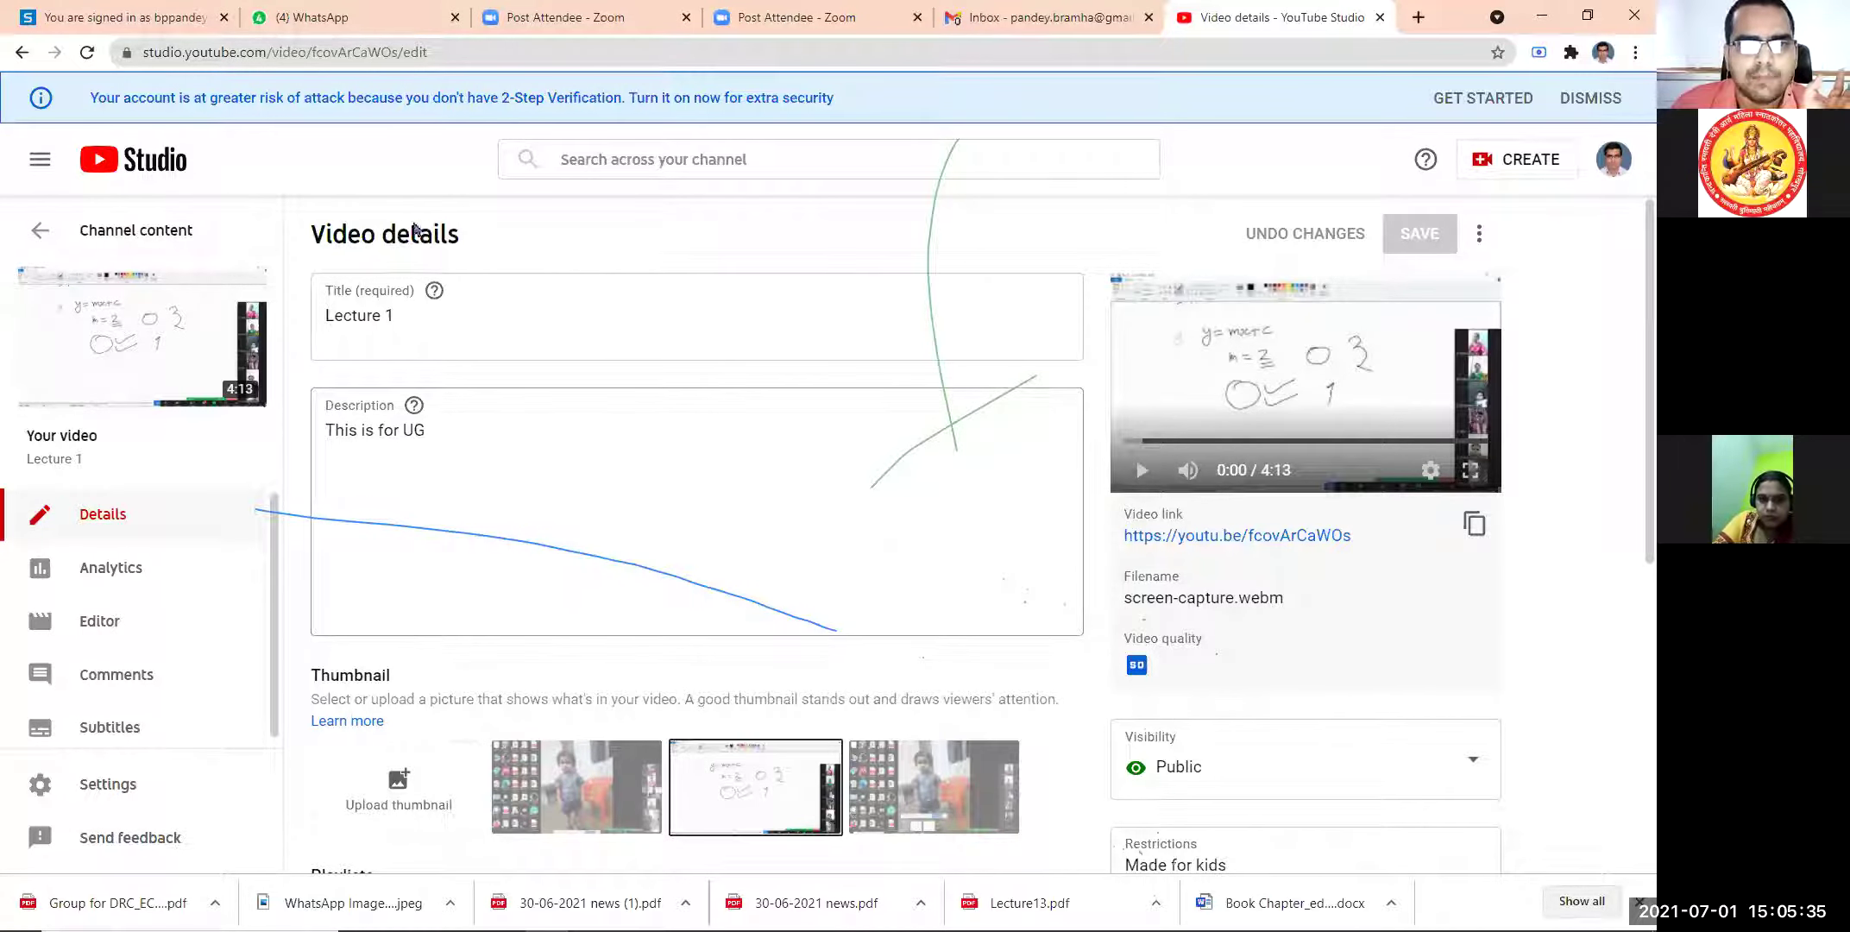
pyautogui.click(34, 231)
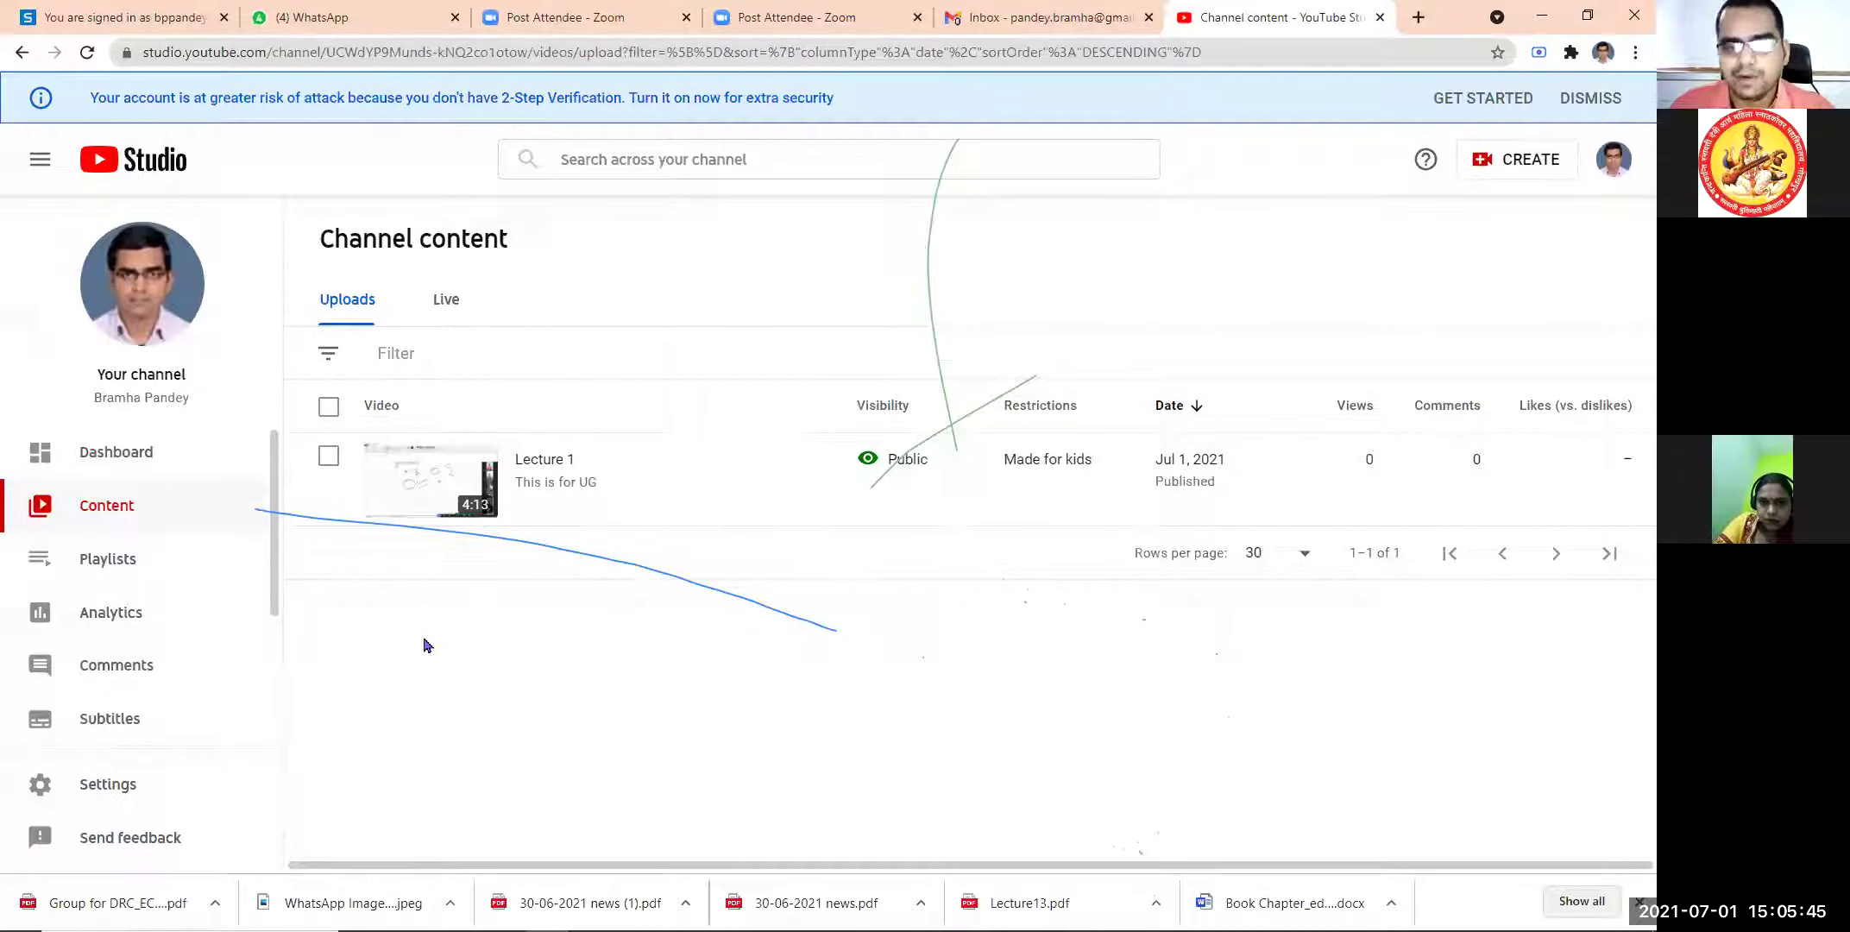
pyautogui.moveTo(858, 465)
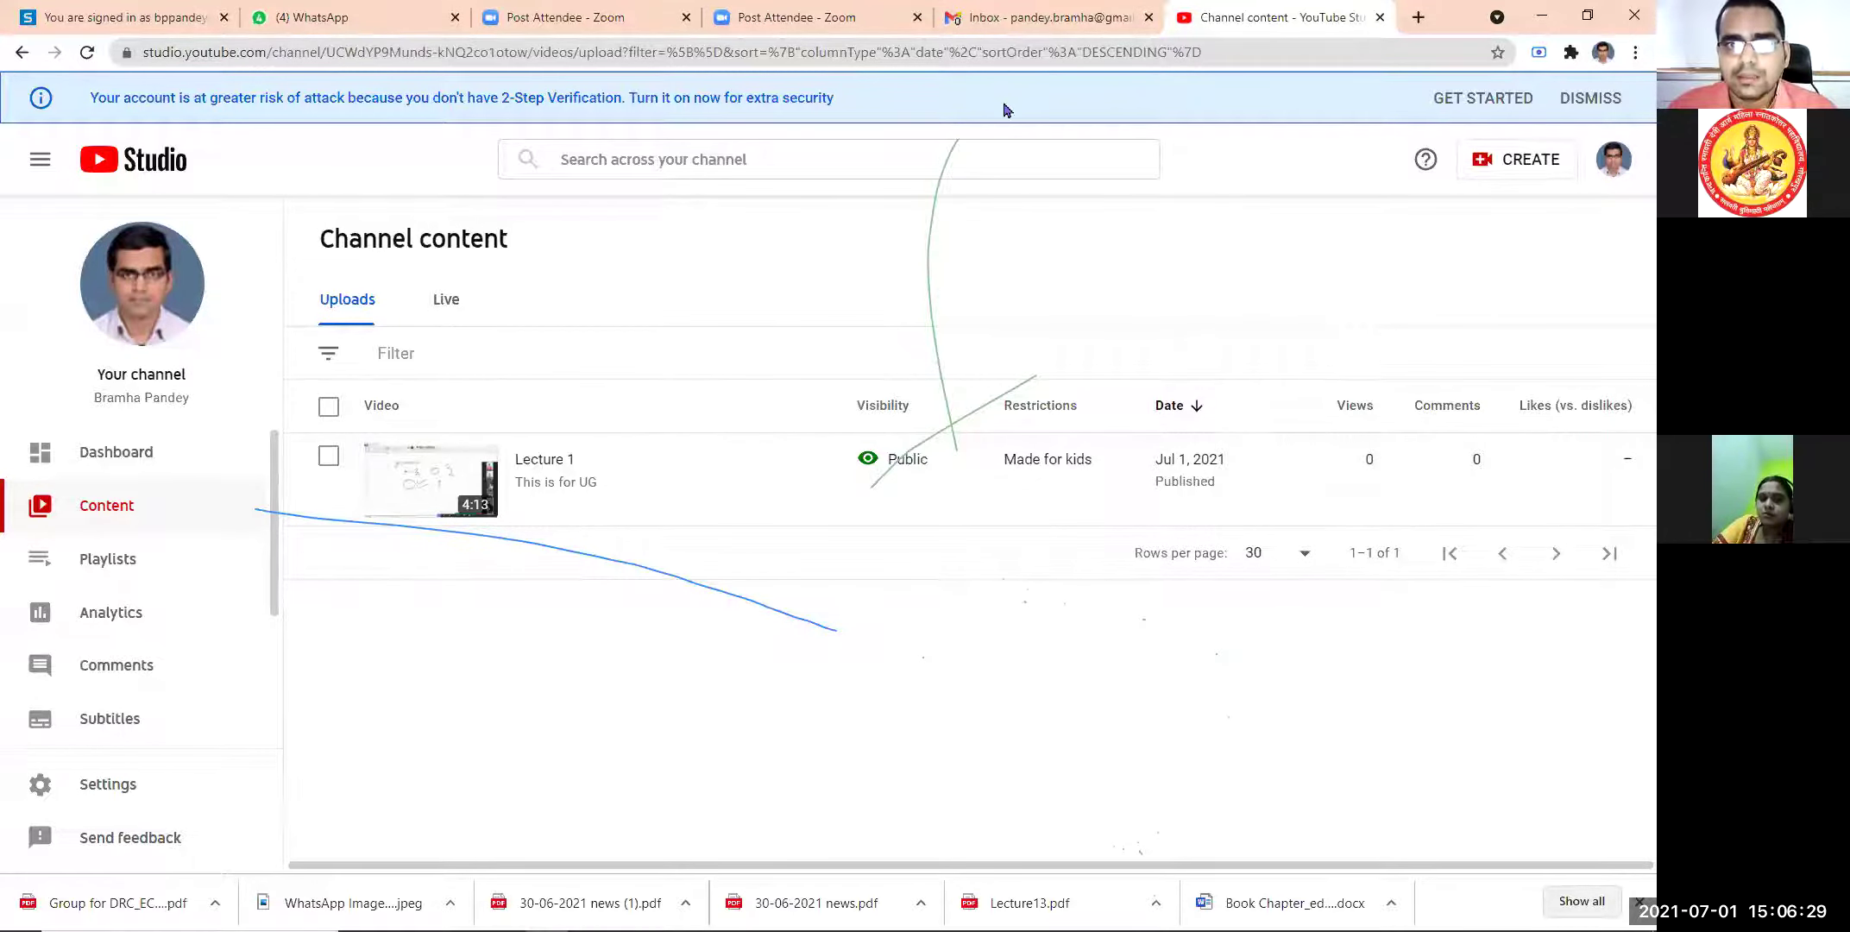
pyautogui.click(1045, 14)
pyautogui.click(1274, 21)
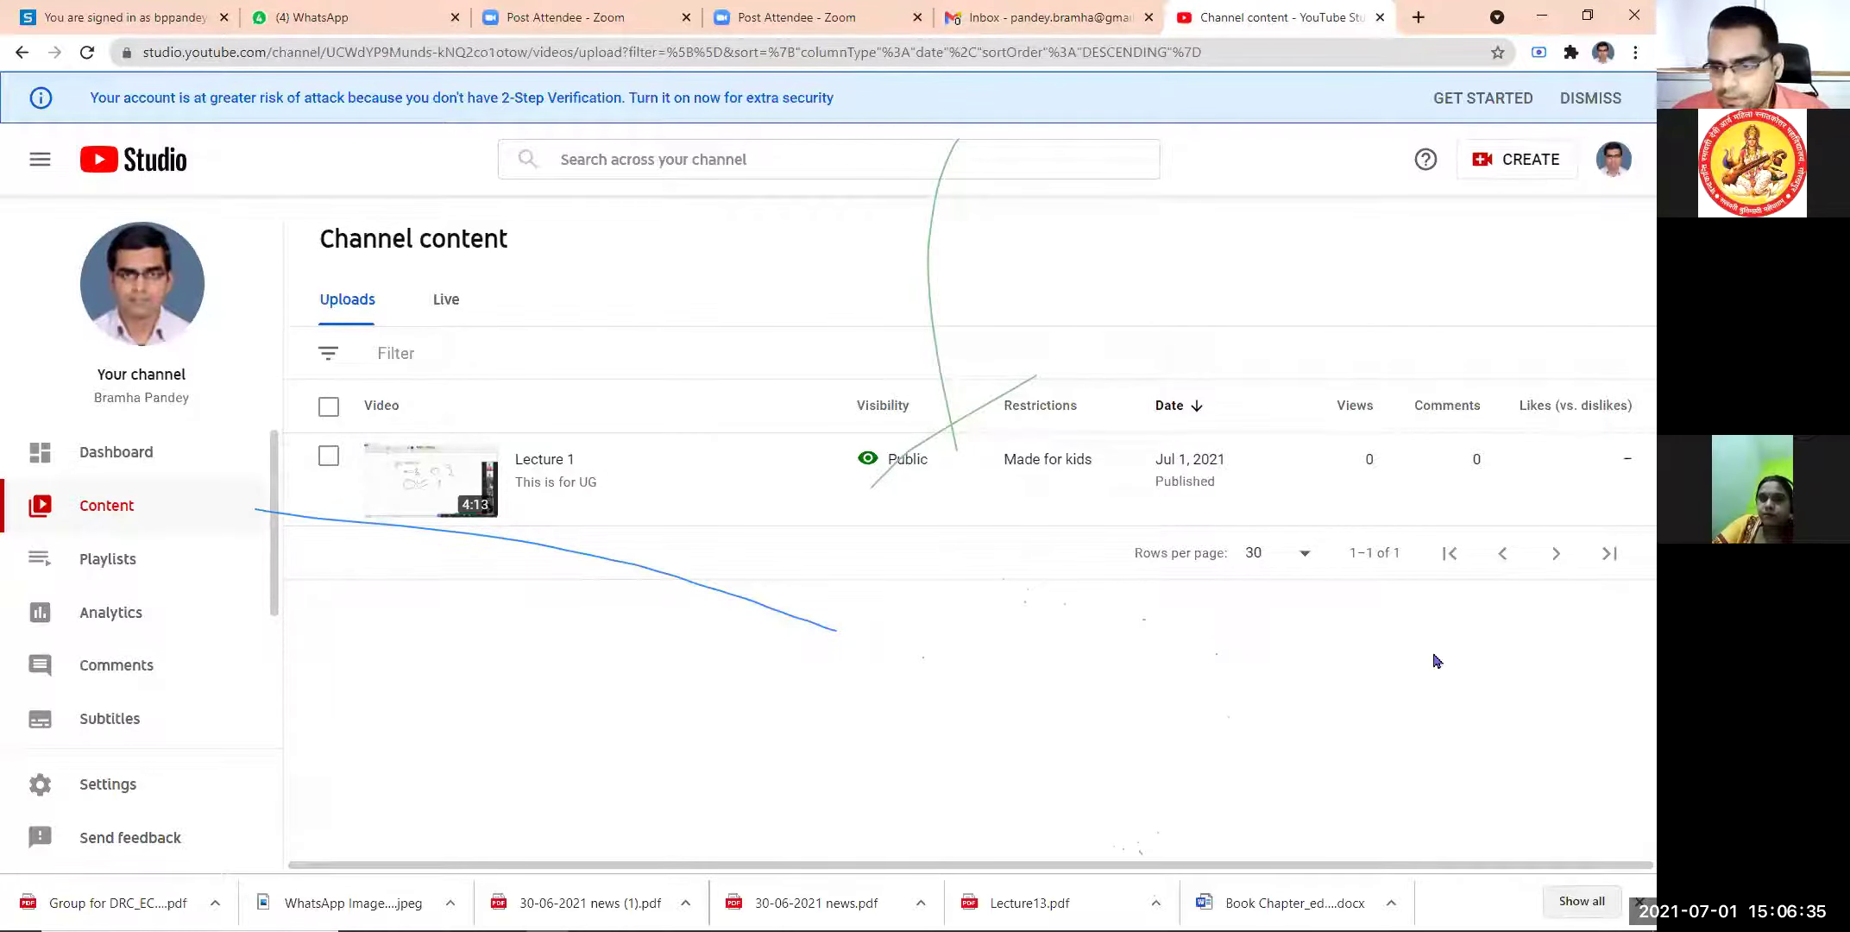
pyautogui.moveTo(1582, 914)
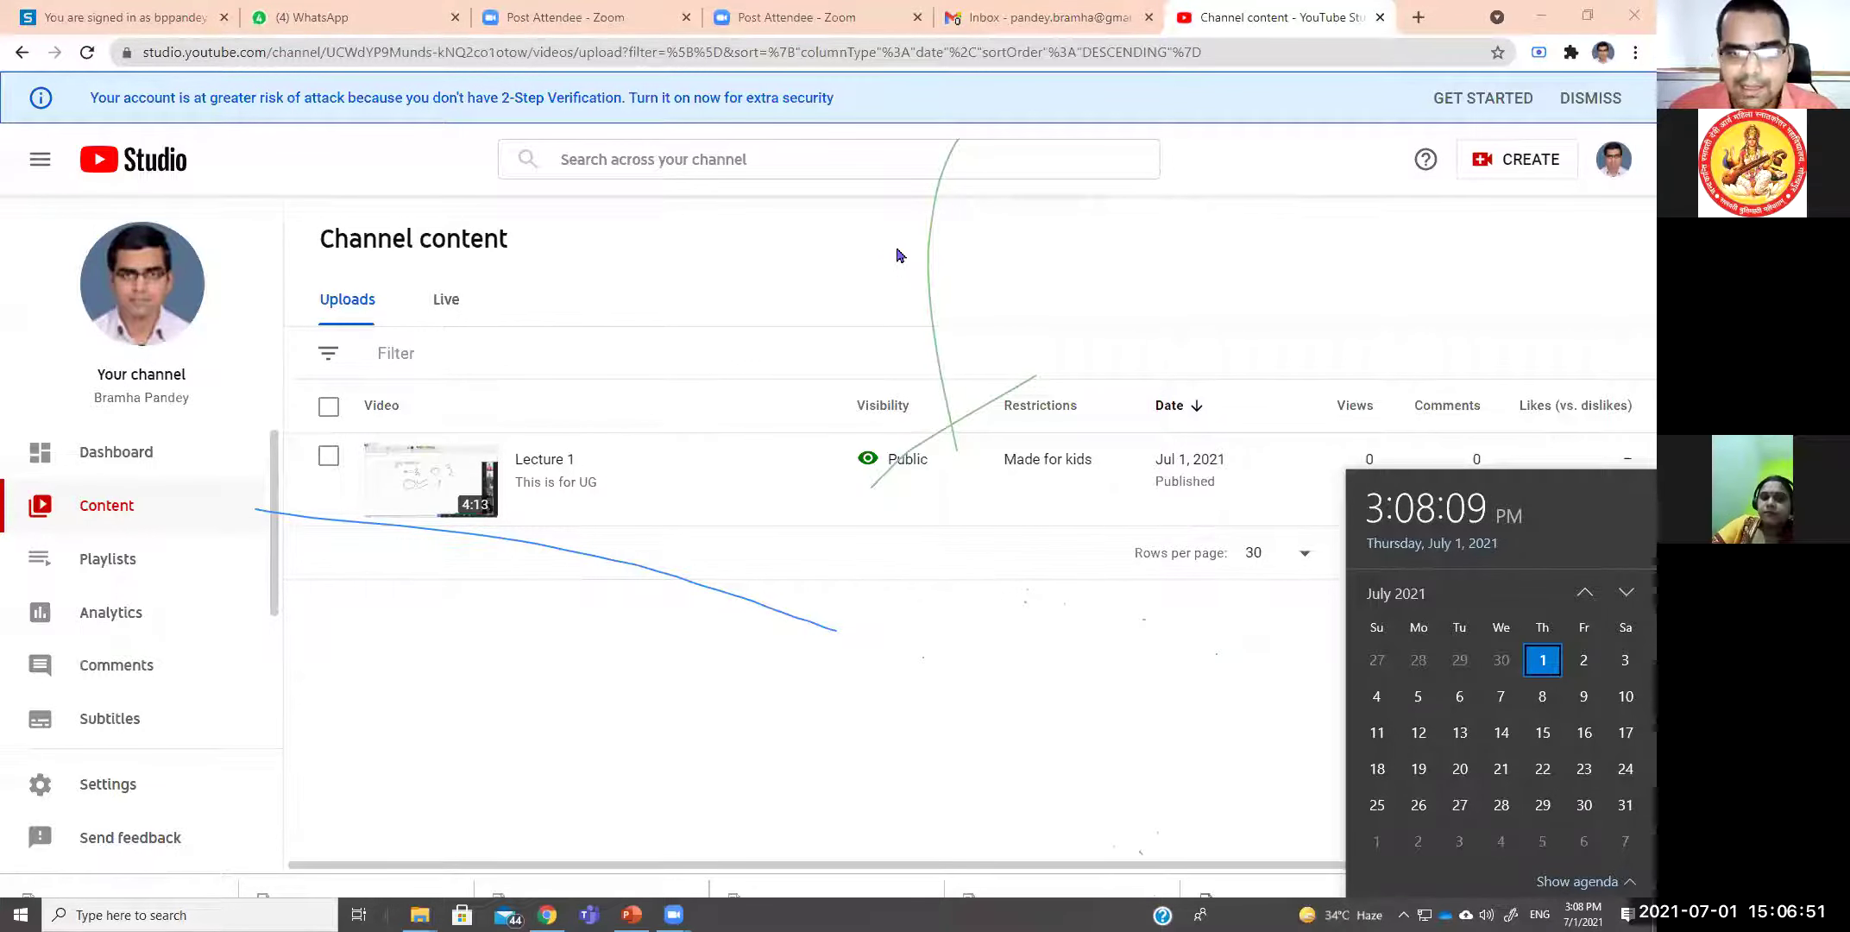
pyautogui.click(903, 735)
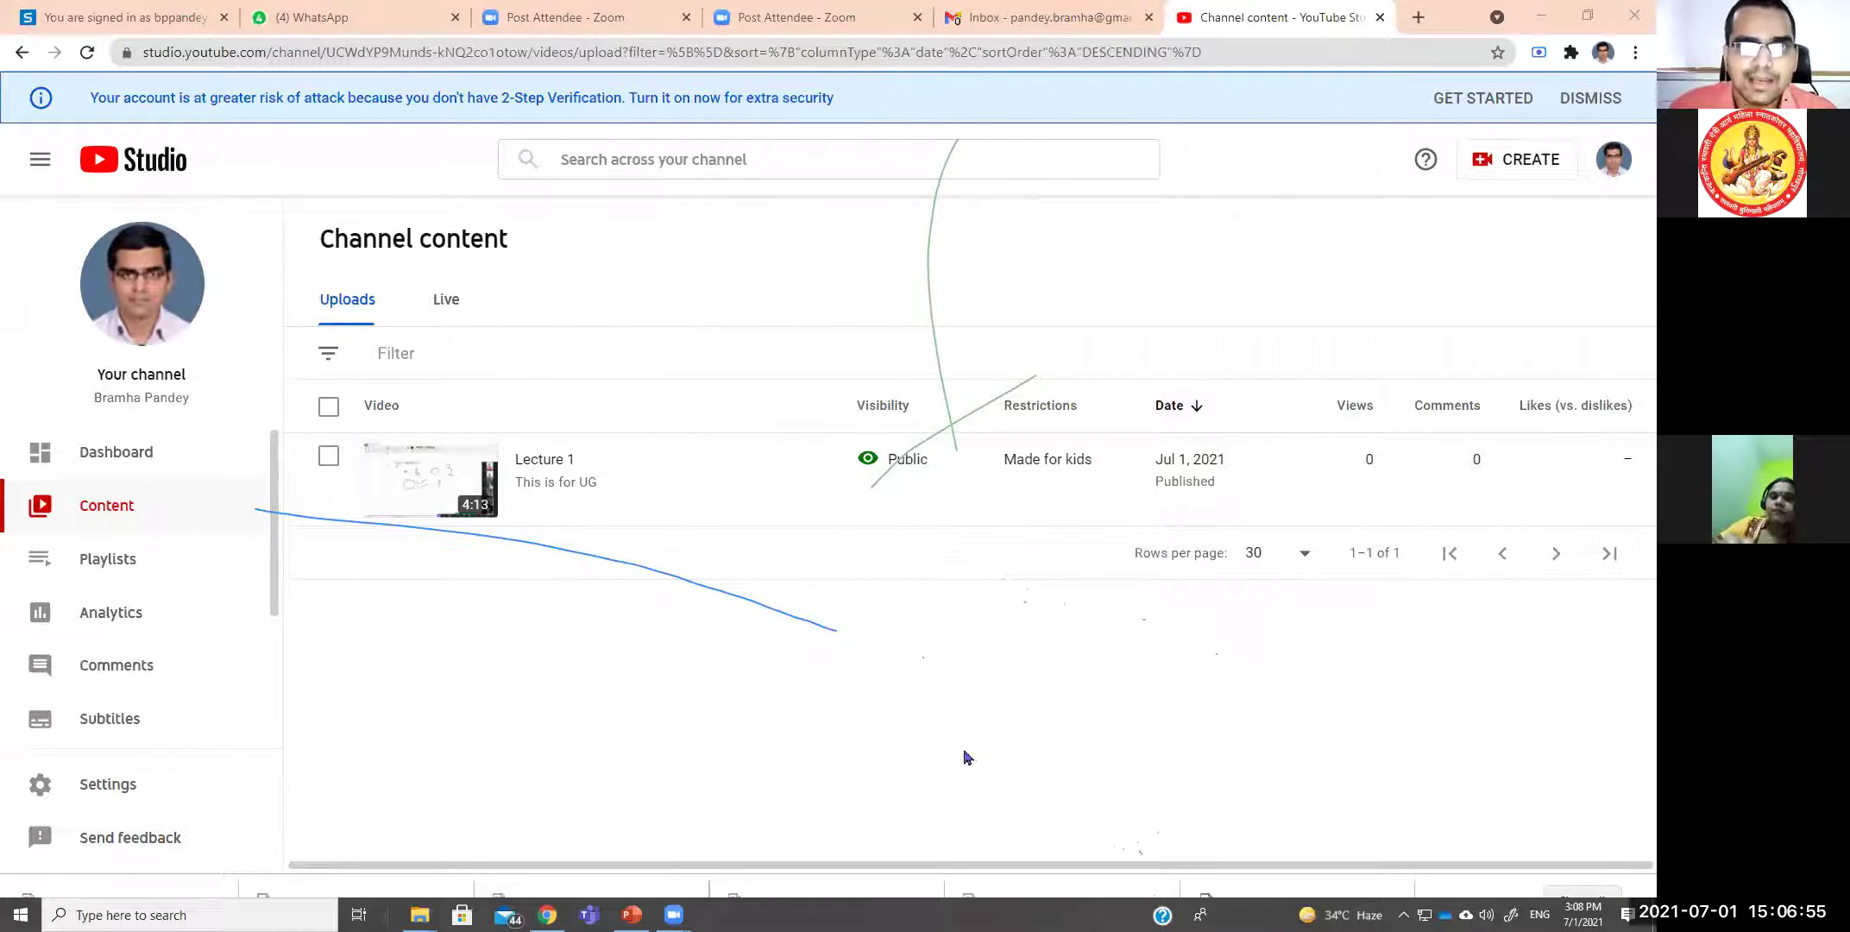
# - Switch to the Gmail inbox and open Google Forms from the list of Google apps
pyautogui.click(1019, 15)
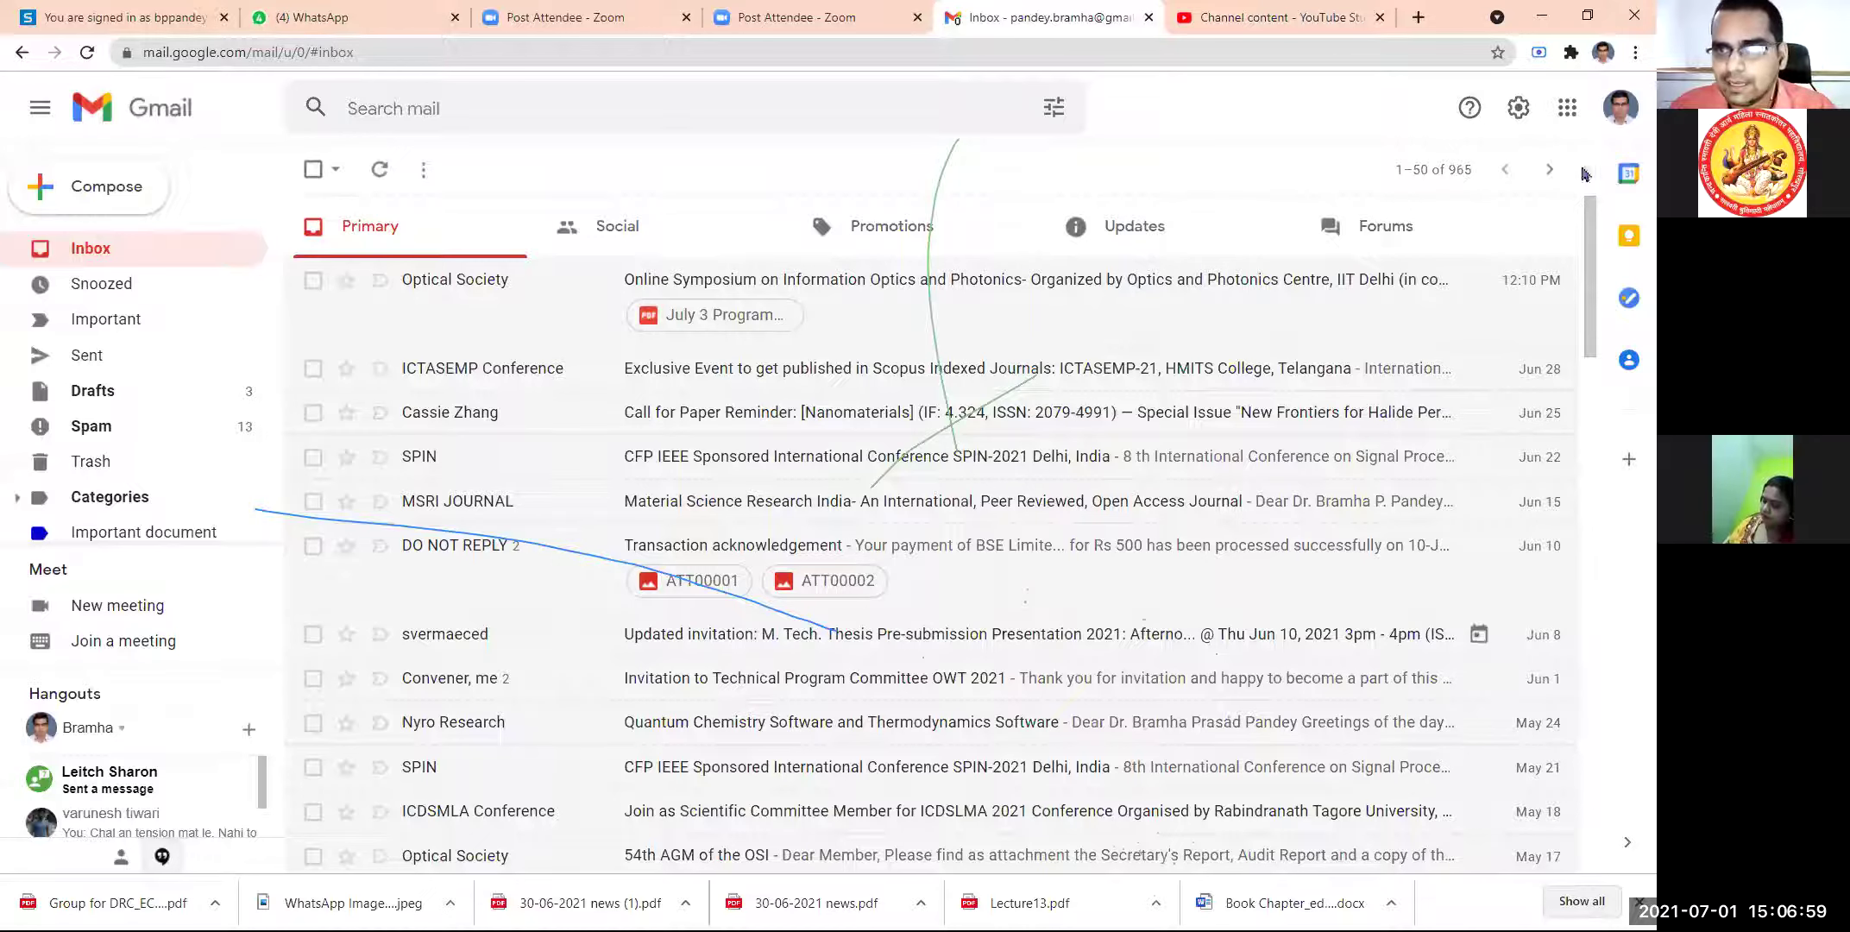
pyautogui.click(1567, 107)
pyautogui.scroll(-5, 1471, 285)
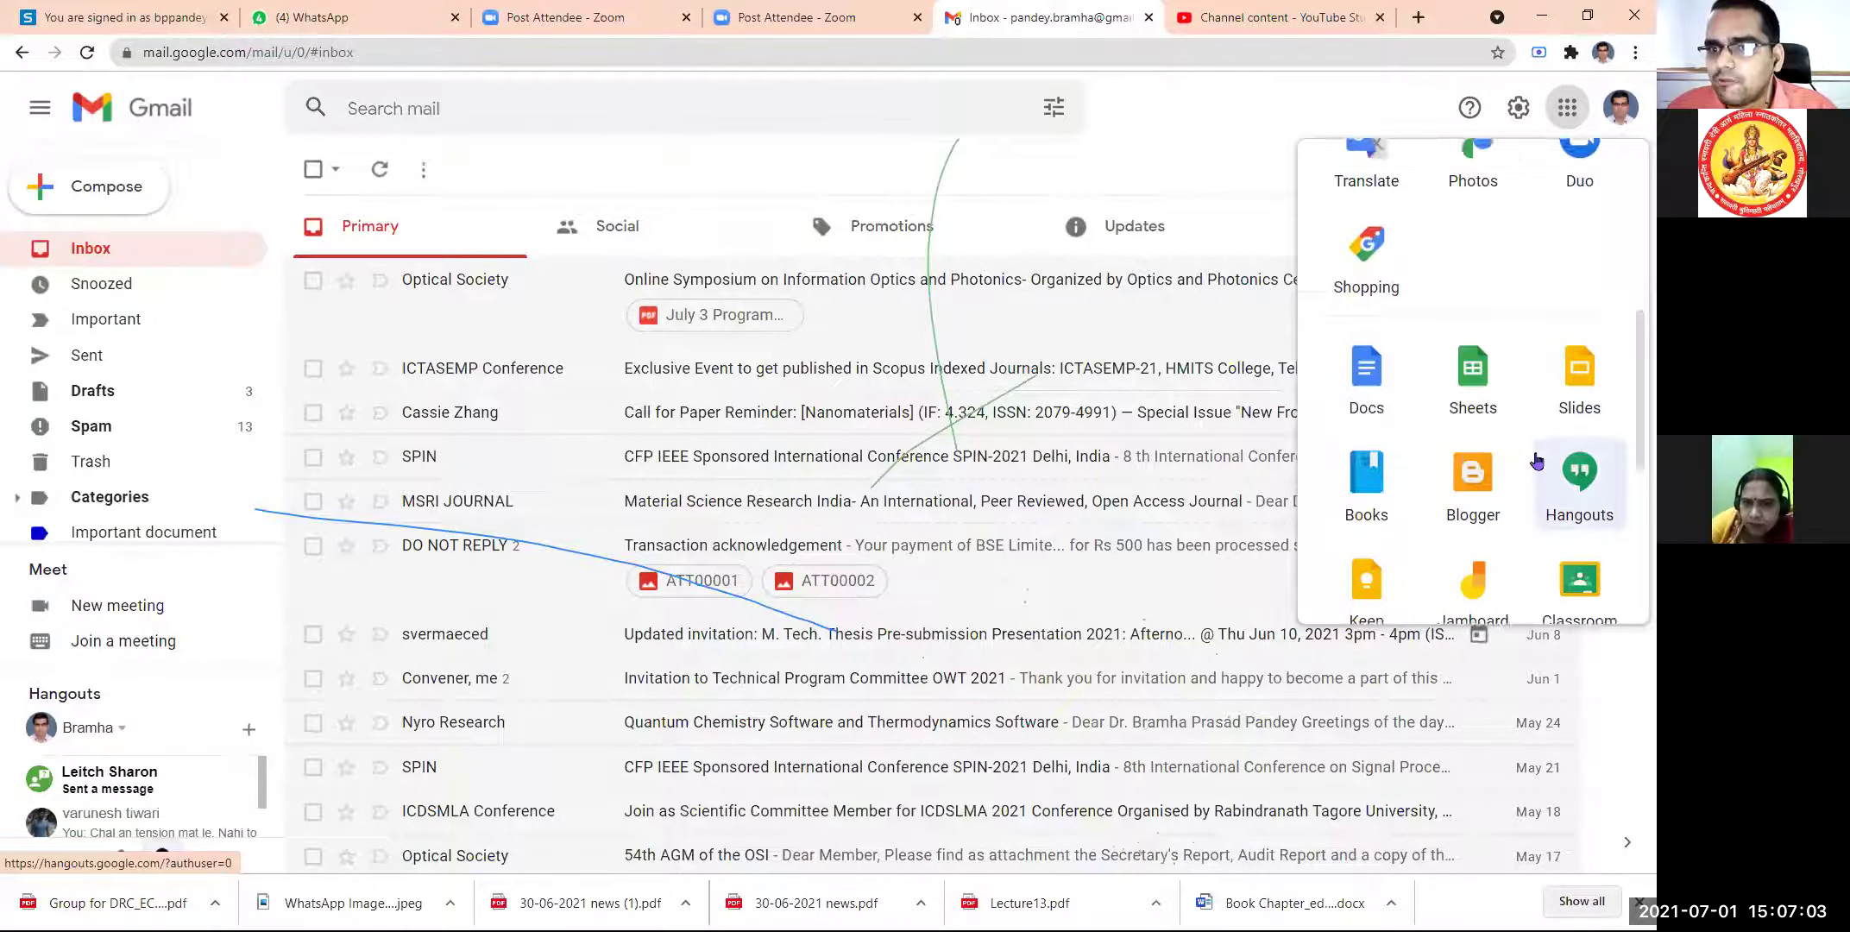
pyautogui.scroll(4, 1536, 431)
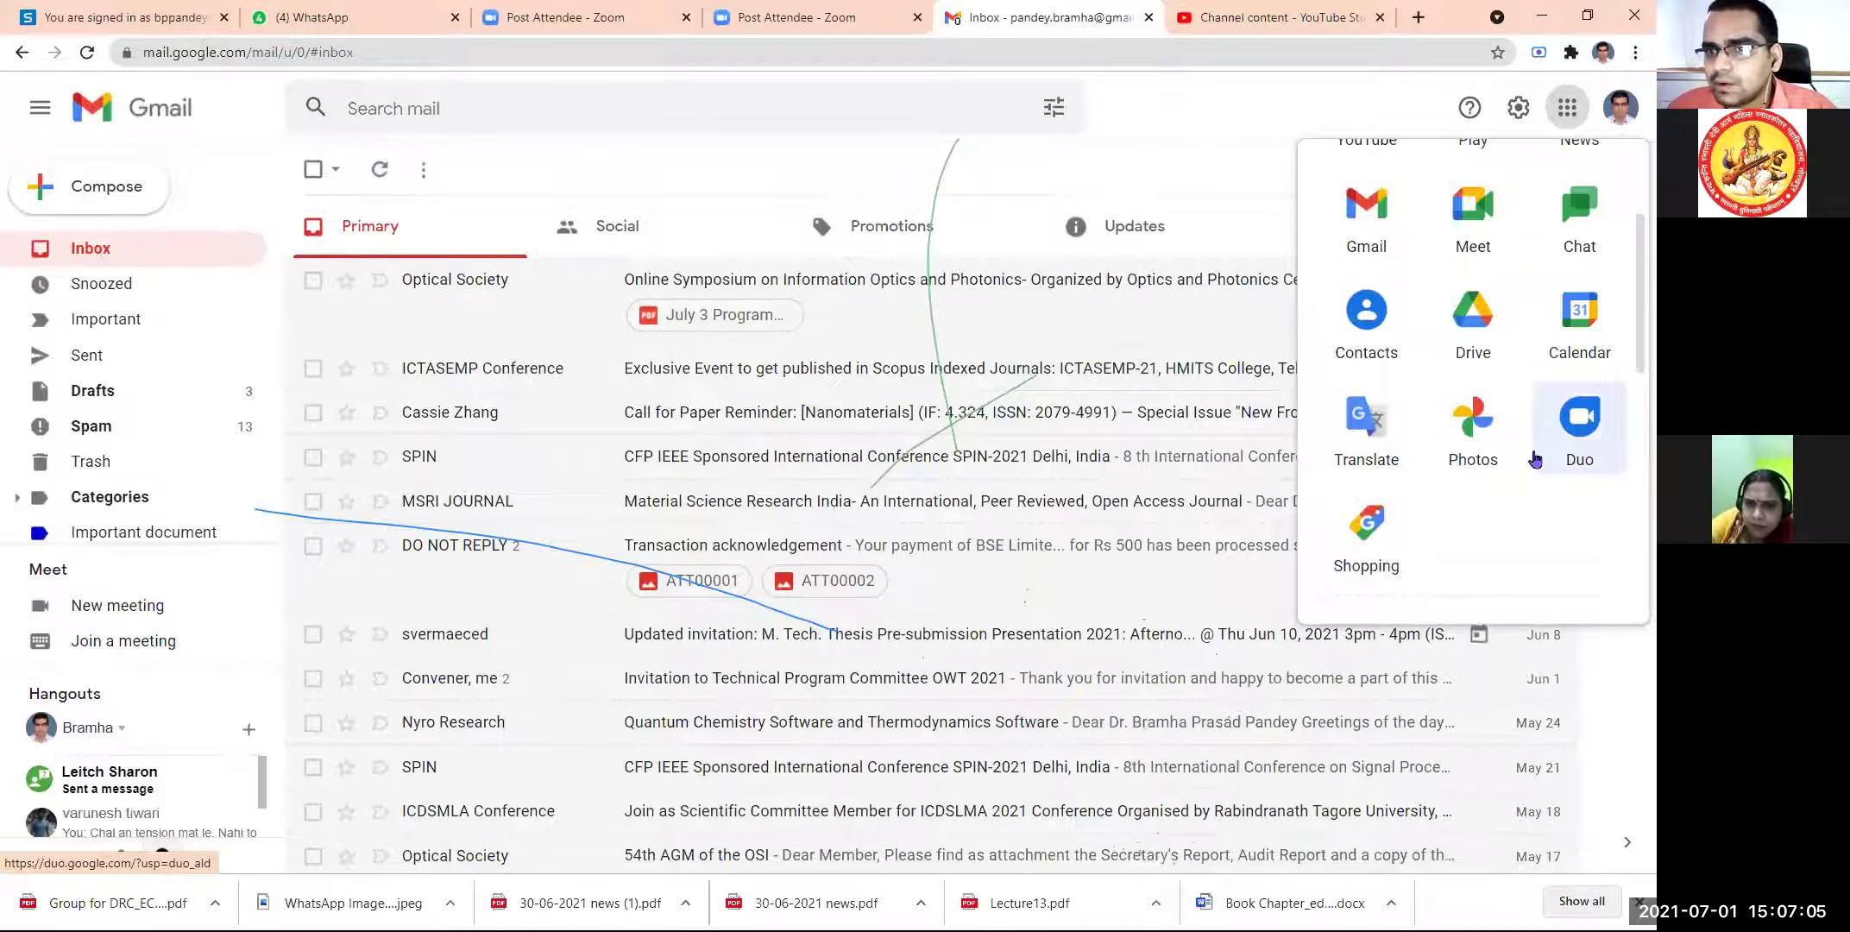
pyautogui.scroll(-4, 1535, 457)
pyautogui.scroll(-1, 1535, 454)
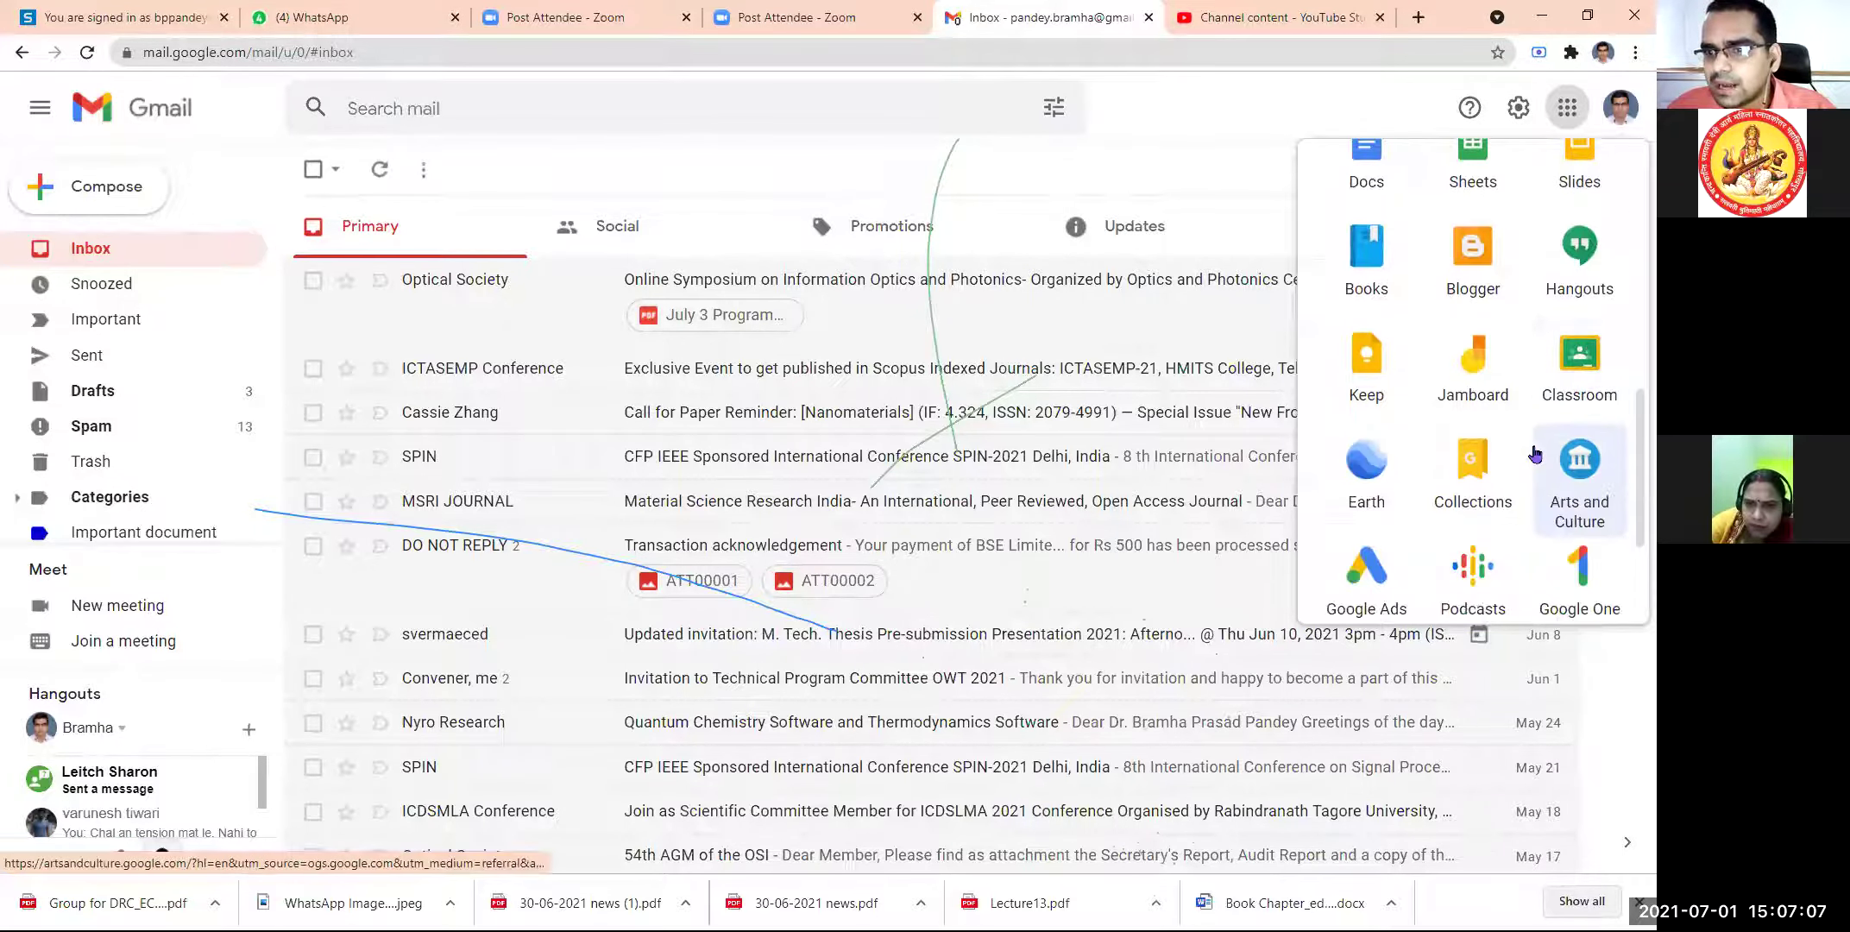
pyautogui.scroll(-2, 1523, 444)
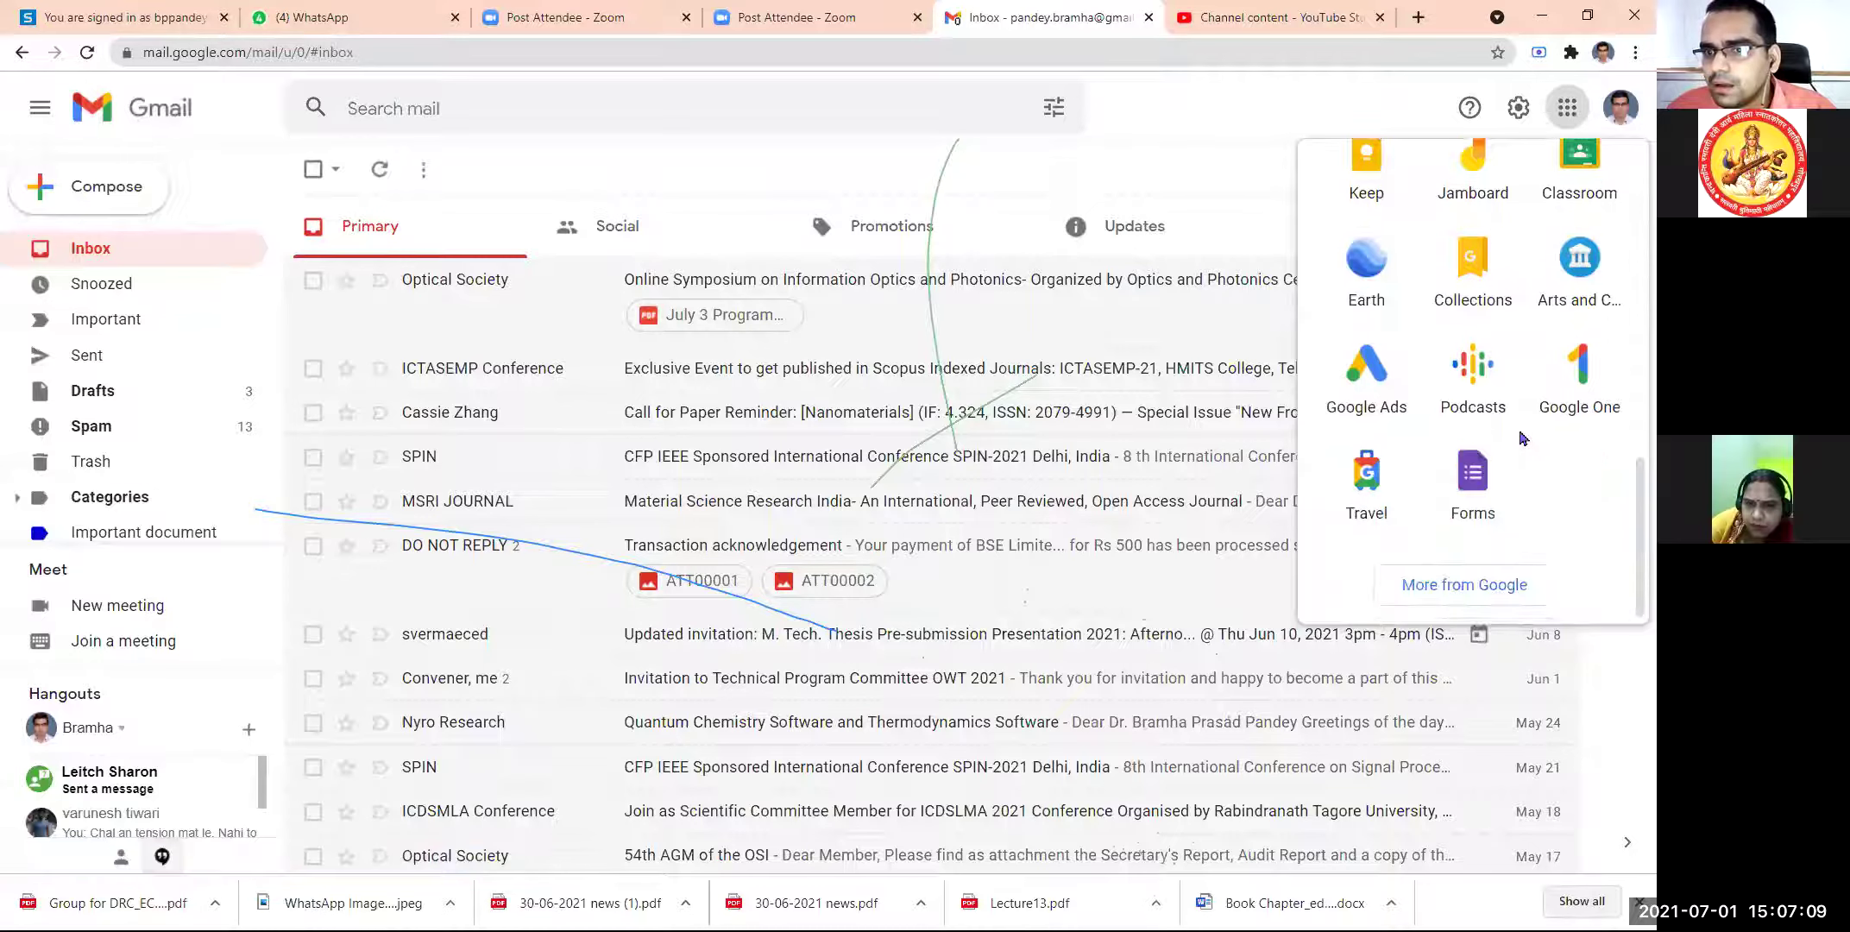
pyautogui.click(1488, 480)
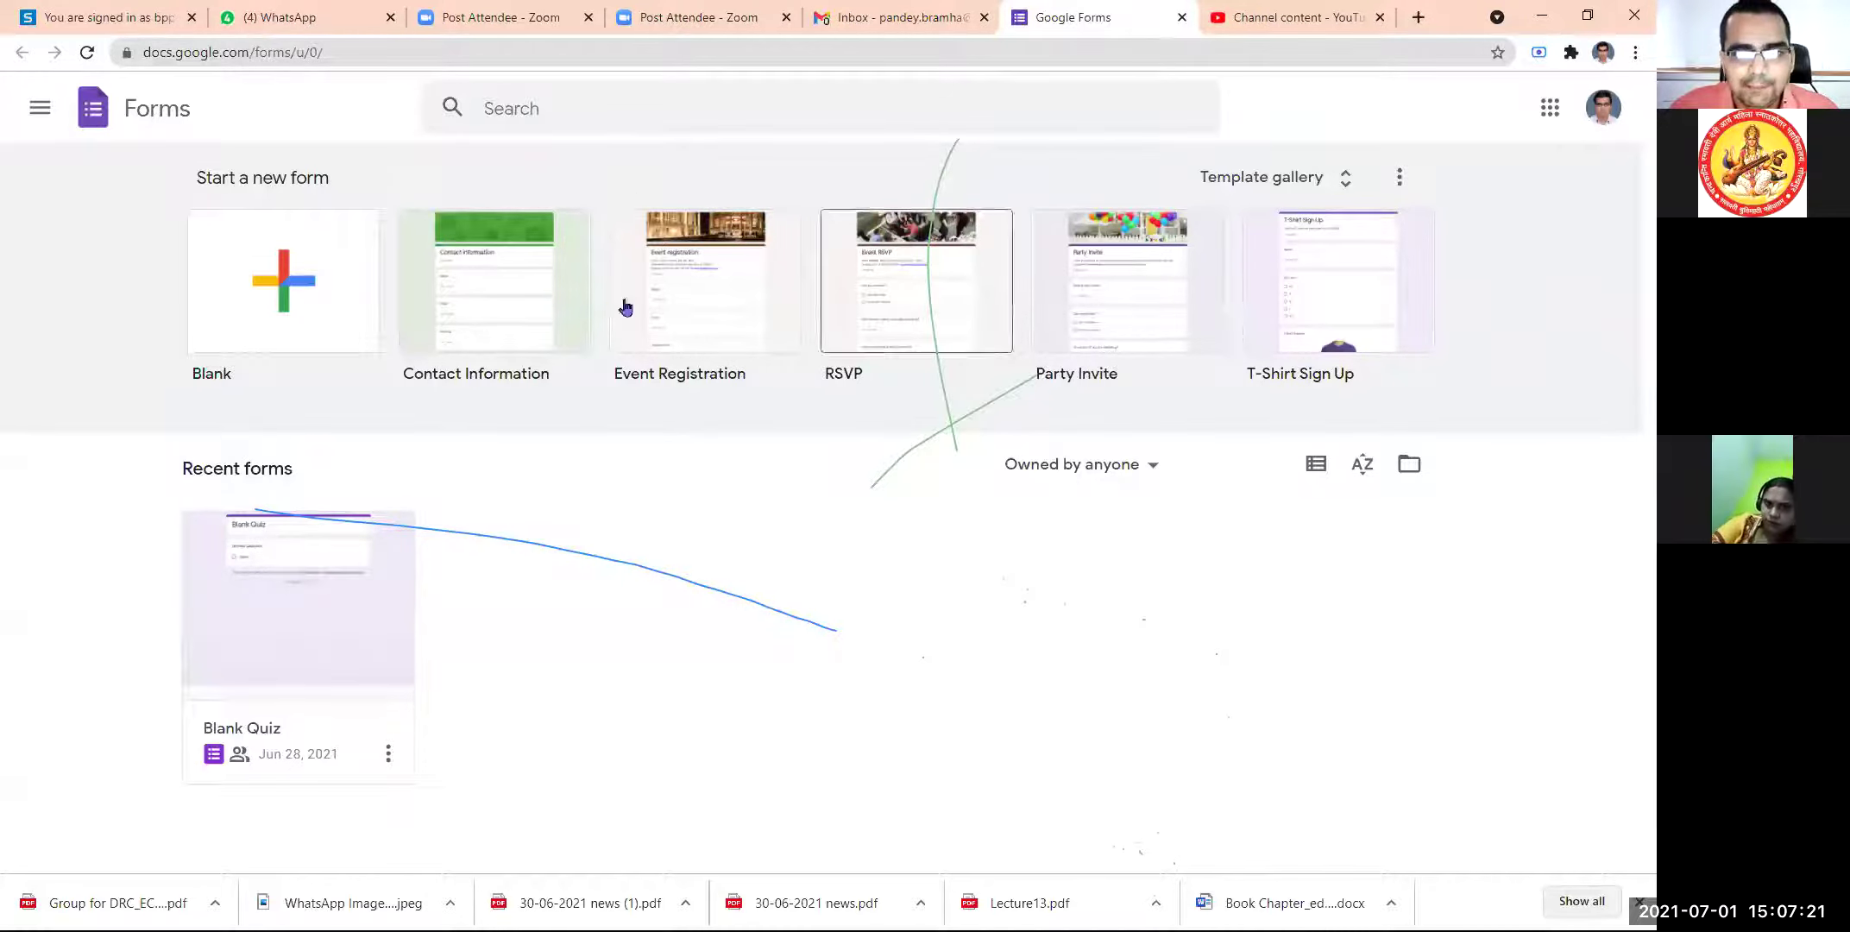
# - Create a blank form with the title "Test-1" and the description "Test for UG"
pyautogui.click(287, 293)
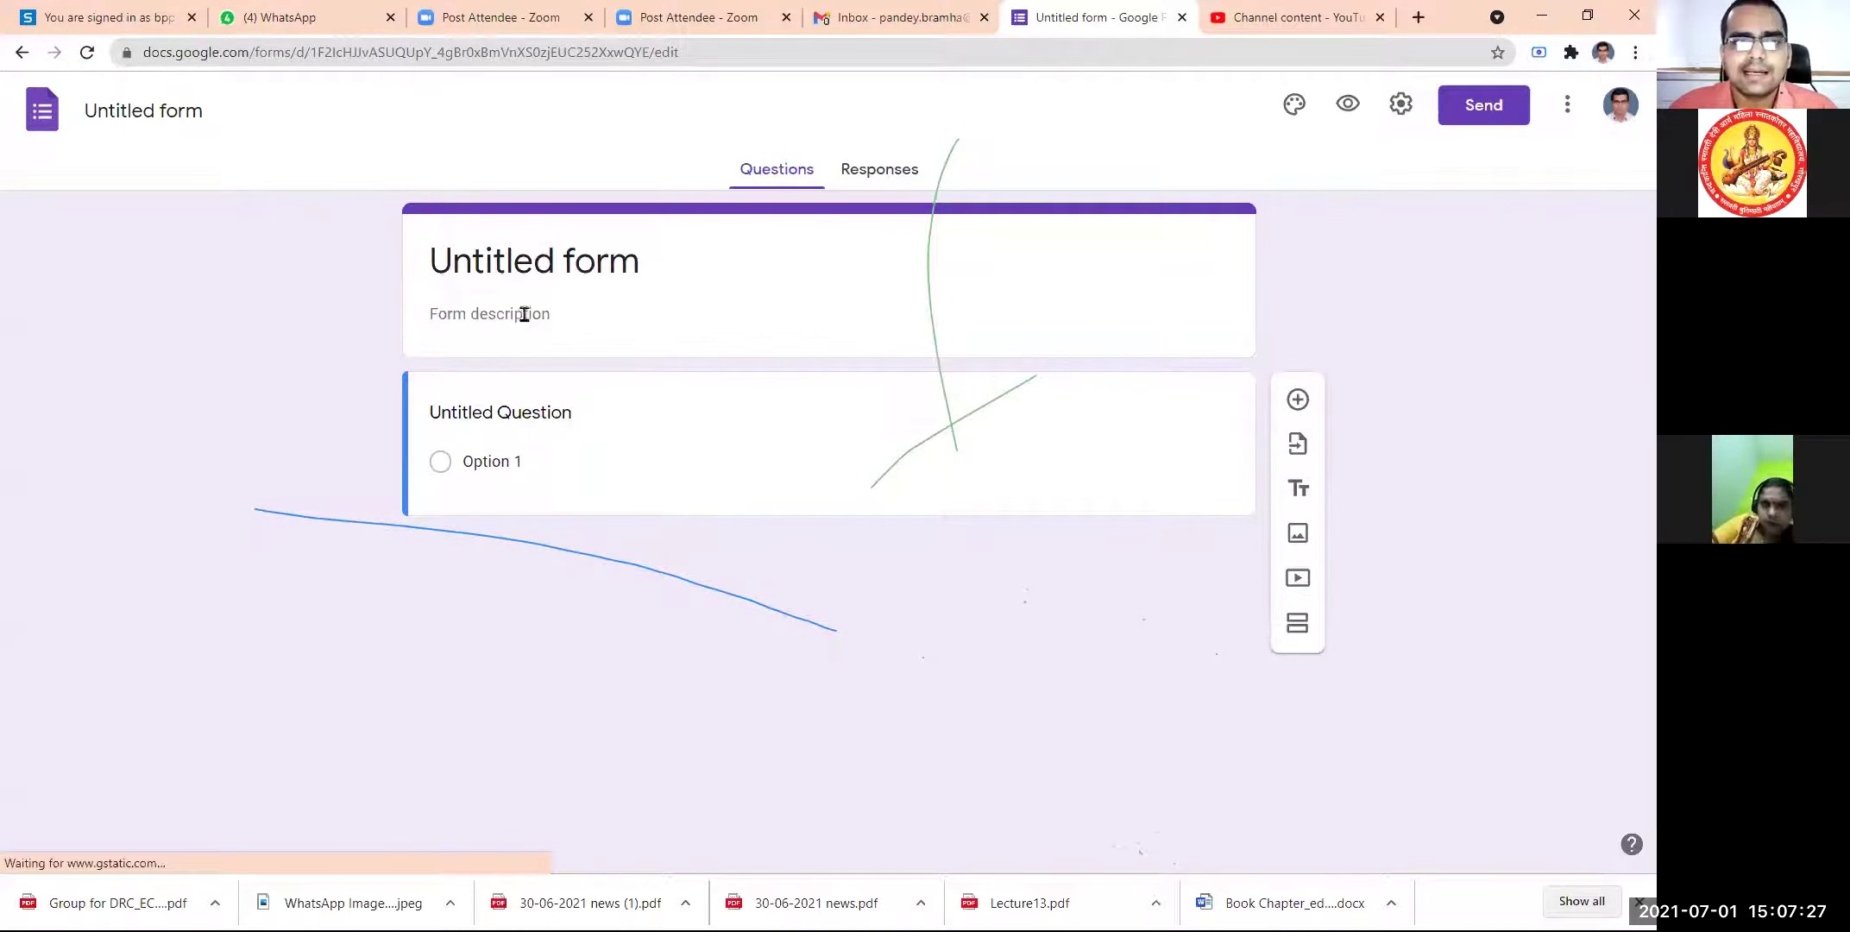
pyautogui.click(523, 313)
pyautogui.write('Test')
pyautogui.click(540, 237)
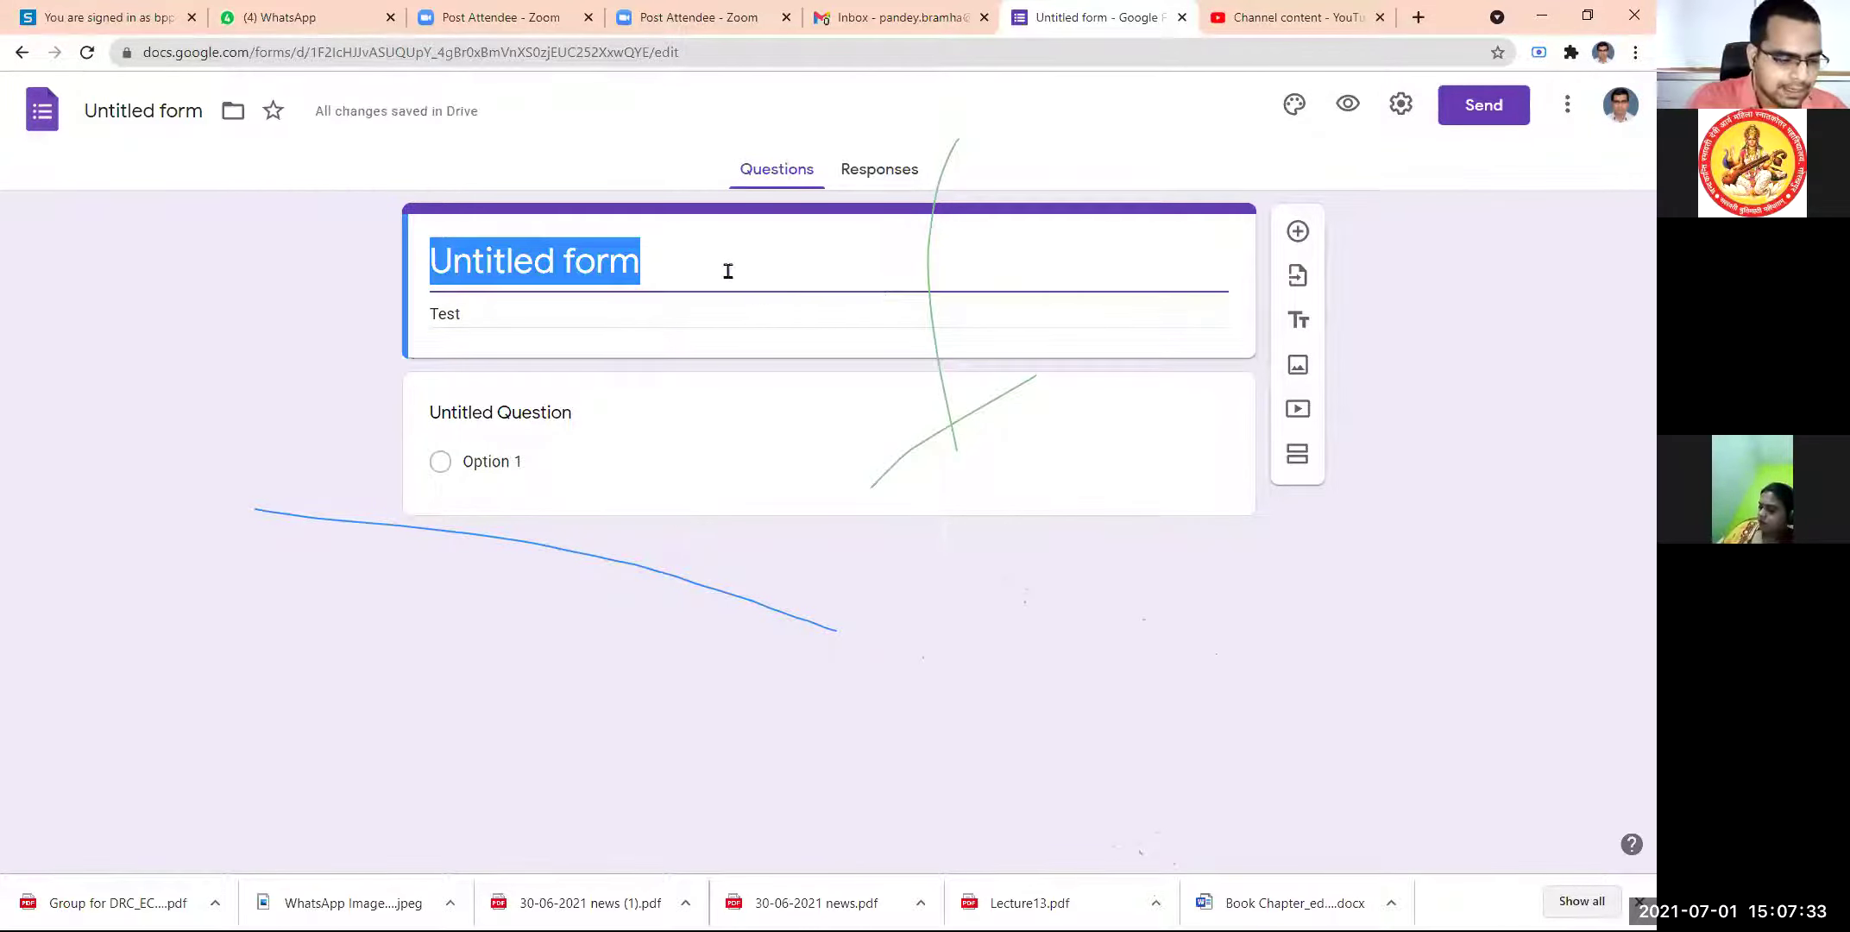
pyautogui.write('Test-1')
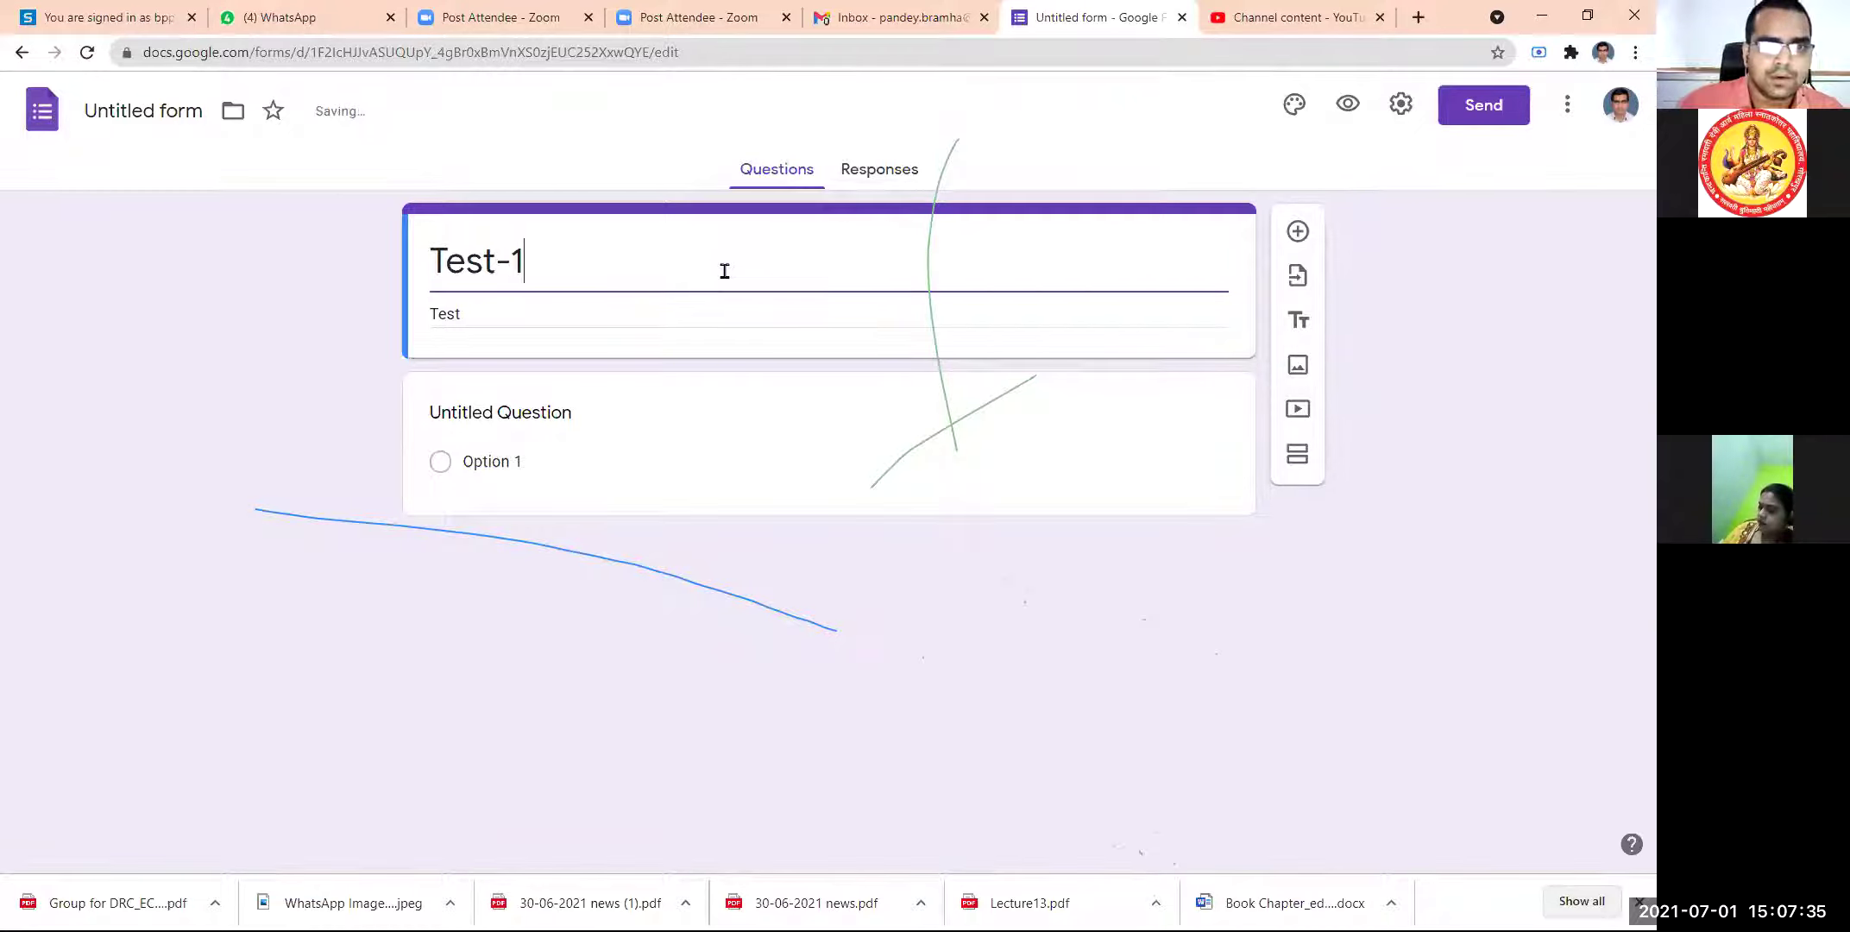
pyautogui.click(576, 323)
pyautogui.click(577, 319)
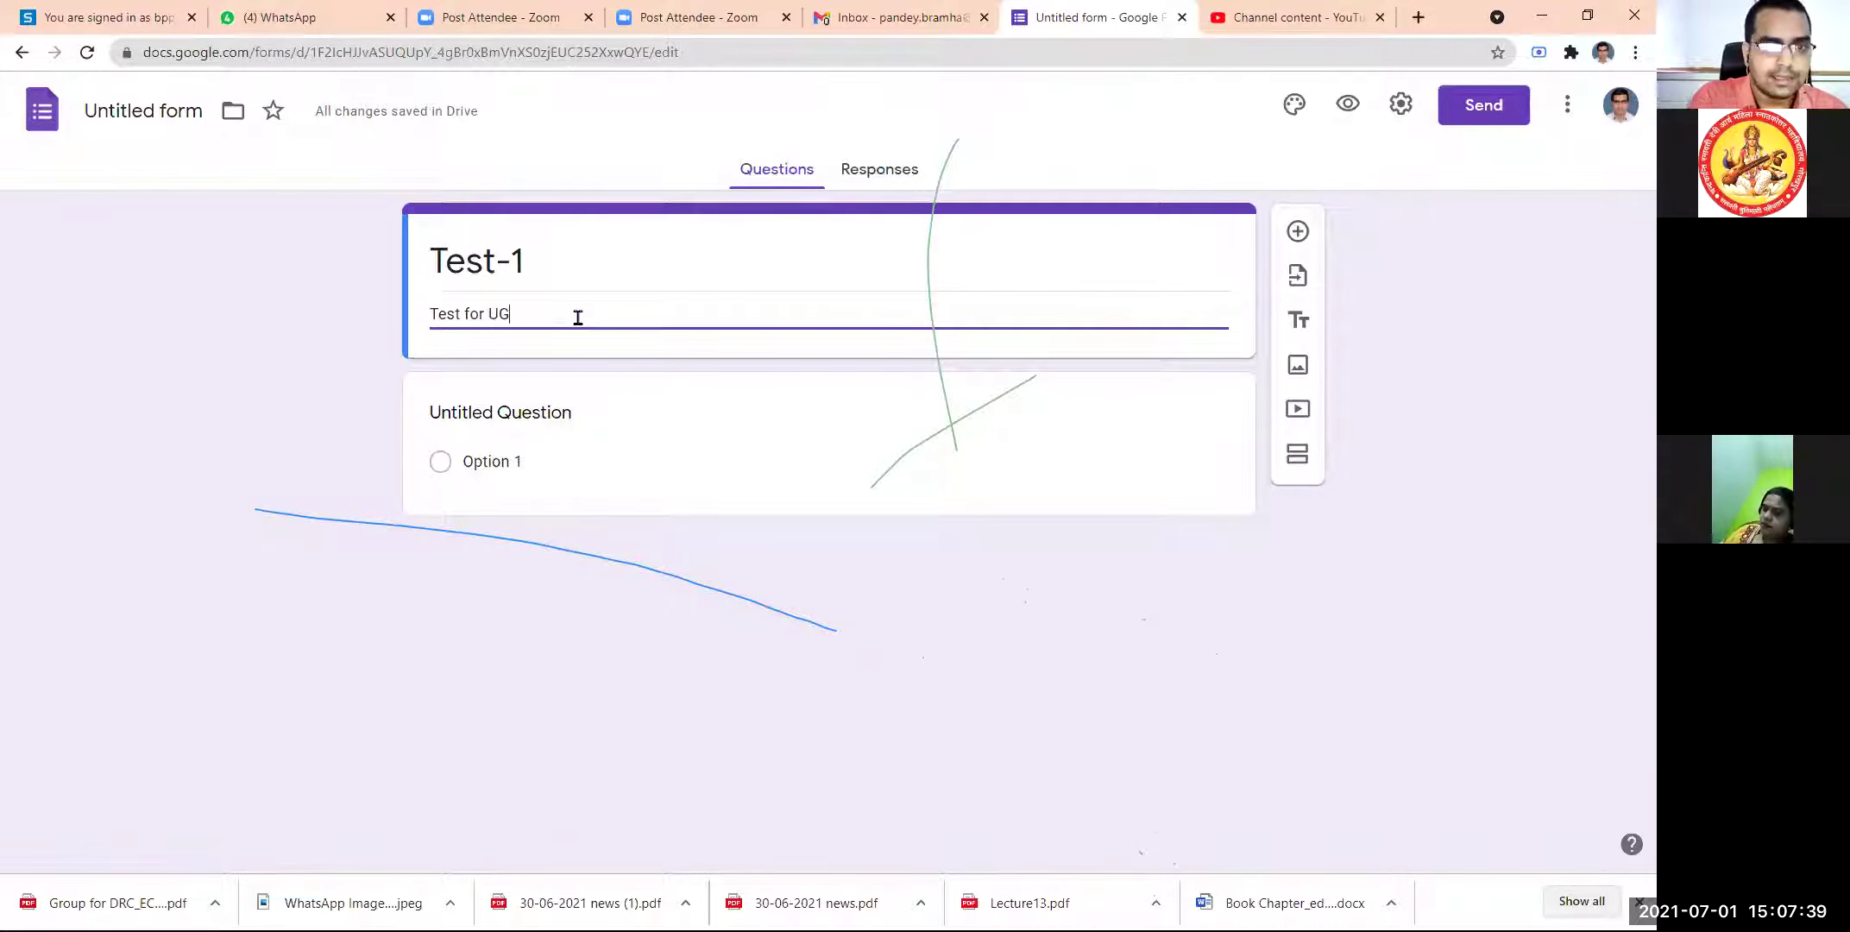
# - Review the answer types available for the untitled question, keeping Multiple choice
pyautogui.click(529, 490)
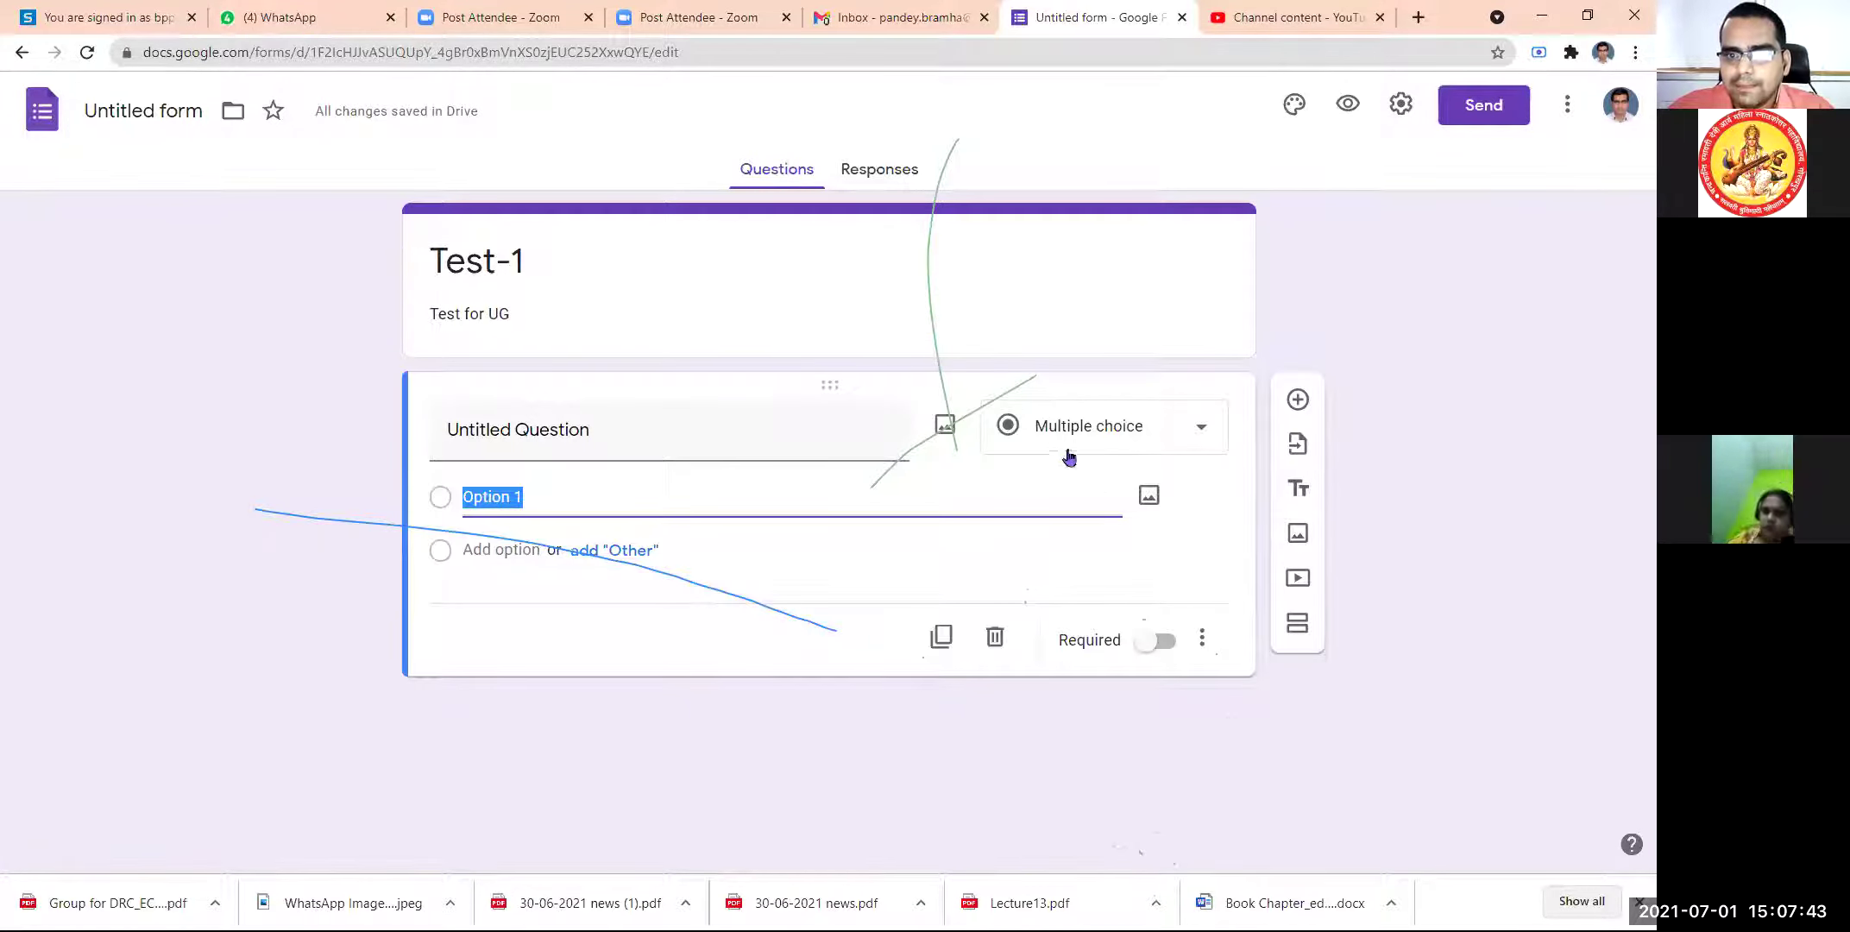
pyautogui.click(1136, 425)
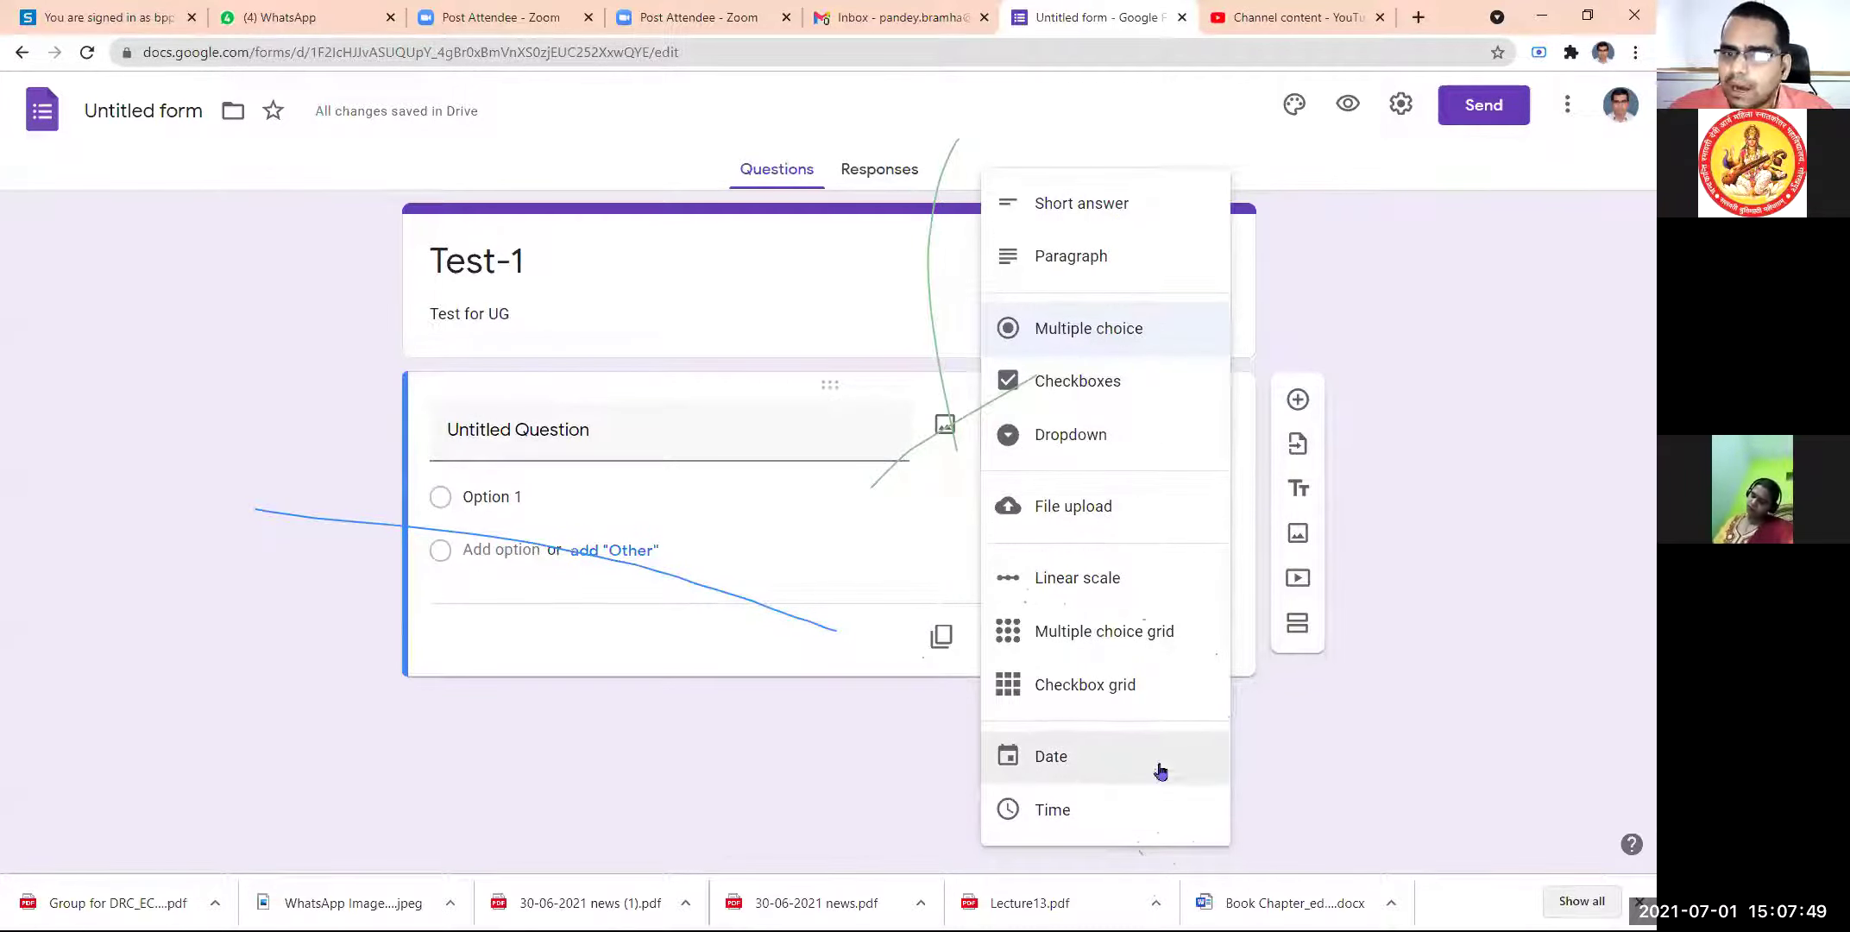
pyautogui.click(1450, 671)
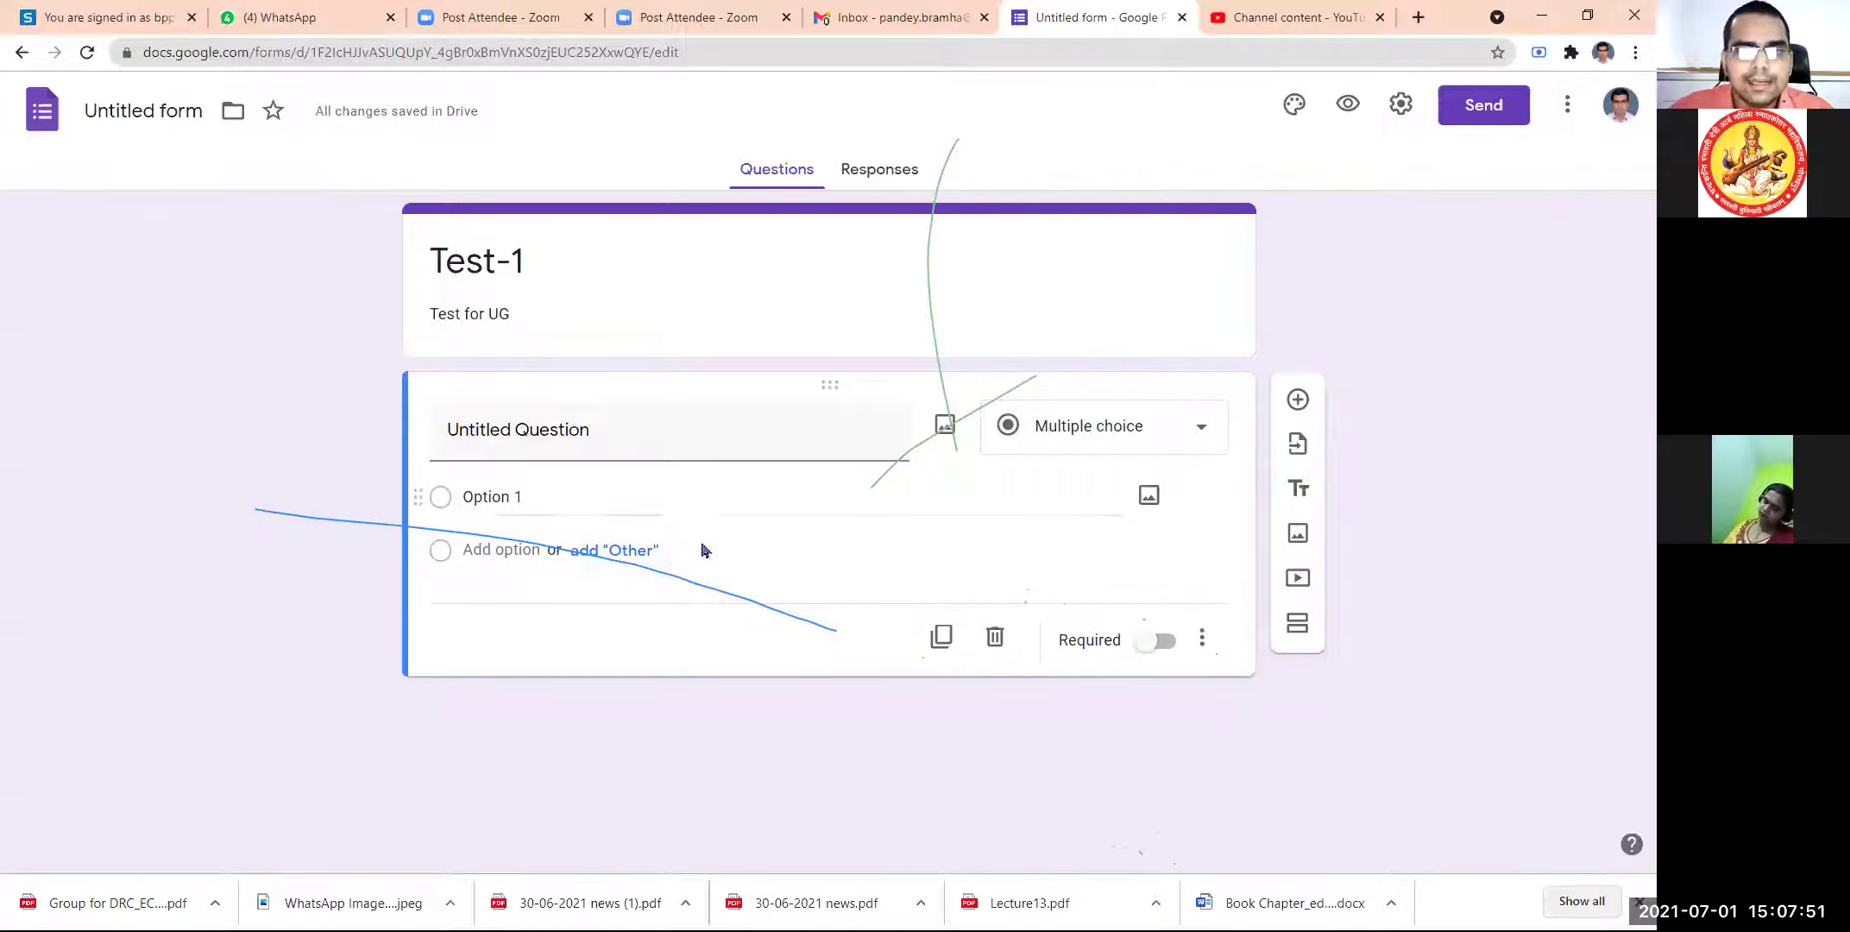
# - Add an "Other" choice plus Option 2 and Option 3 to the untitled multiple-choice question
pyautogui.click(445, 499)
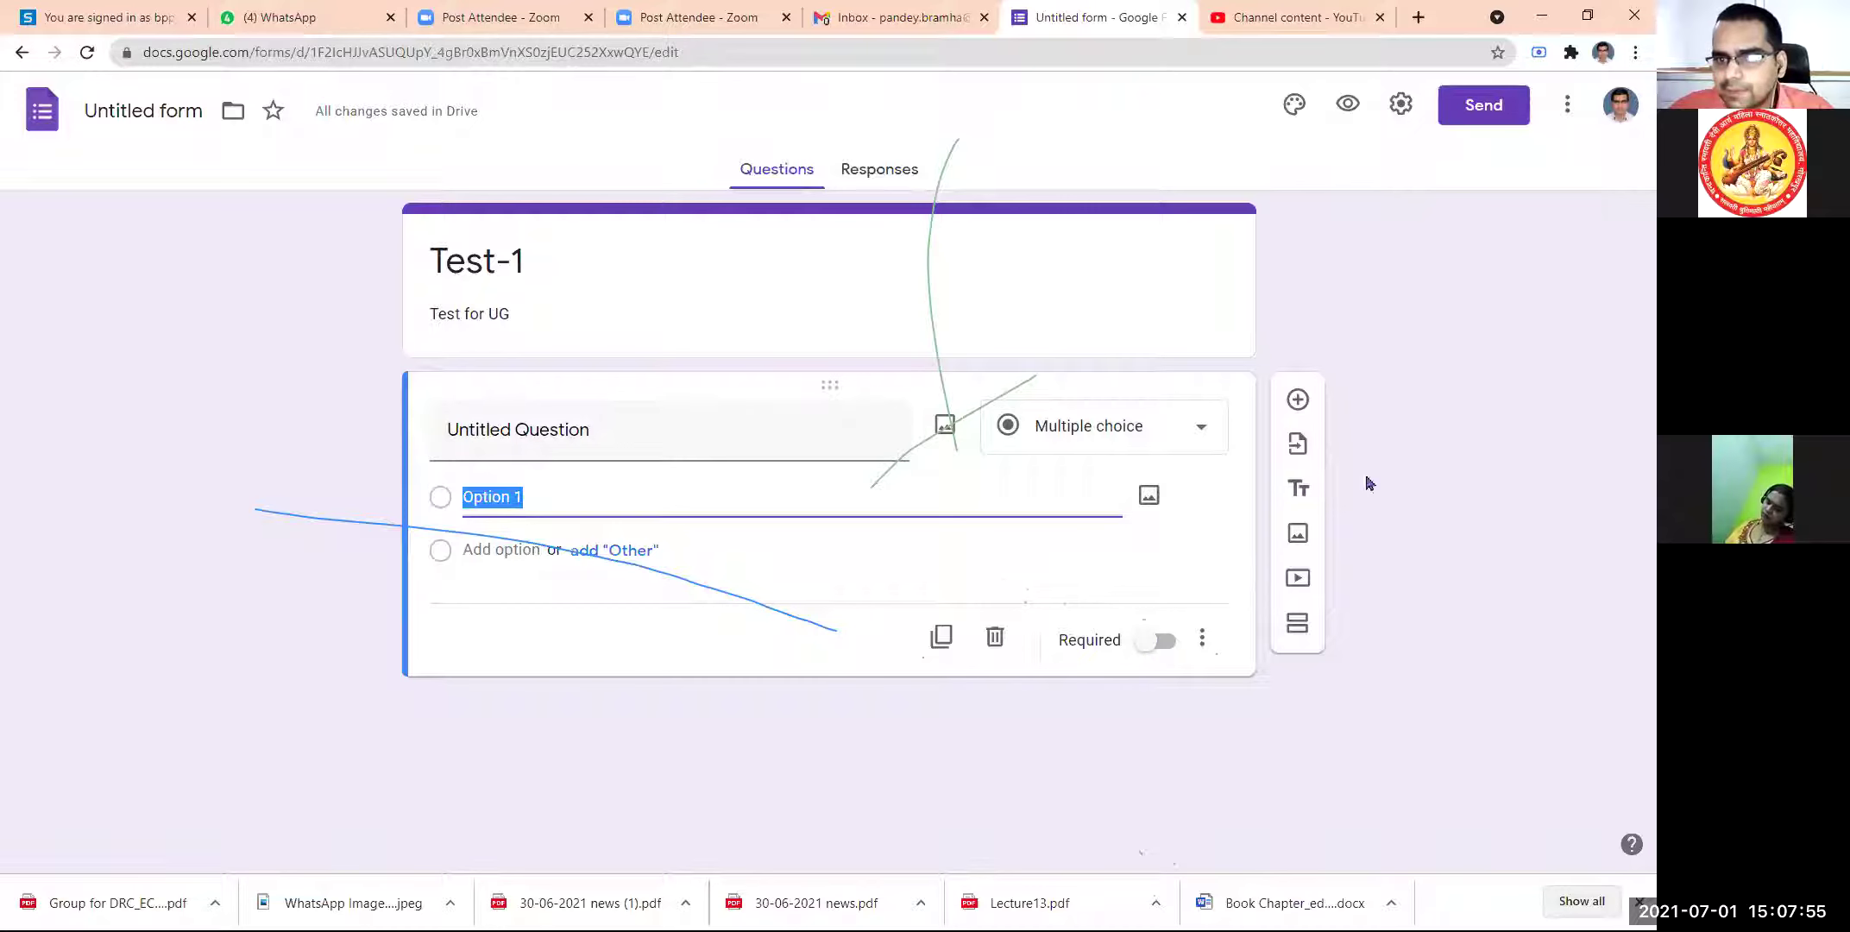
pyautogui.click(436, 550)
pyautogui.click(621, 557)
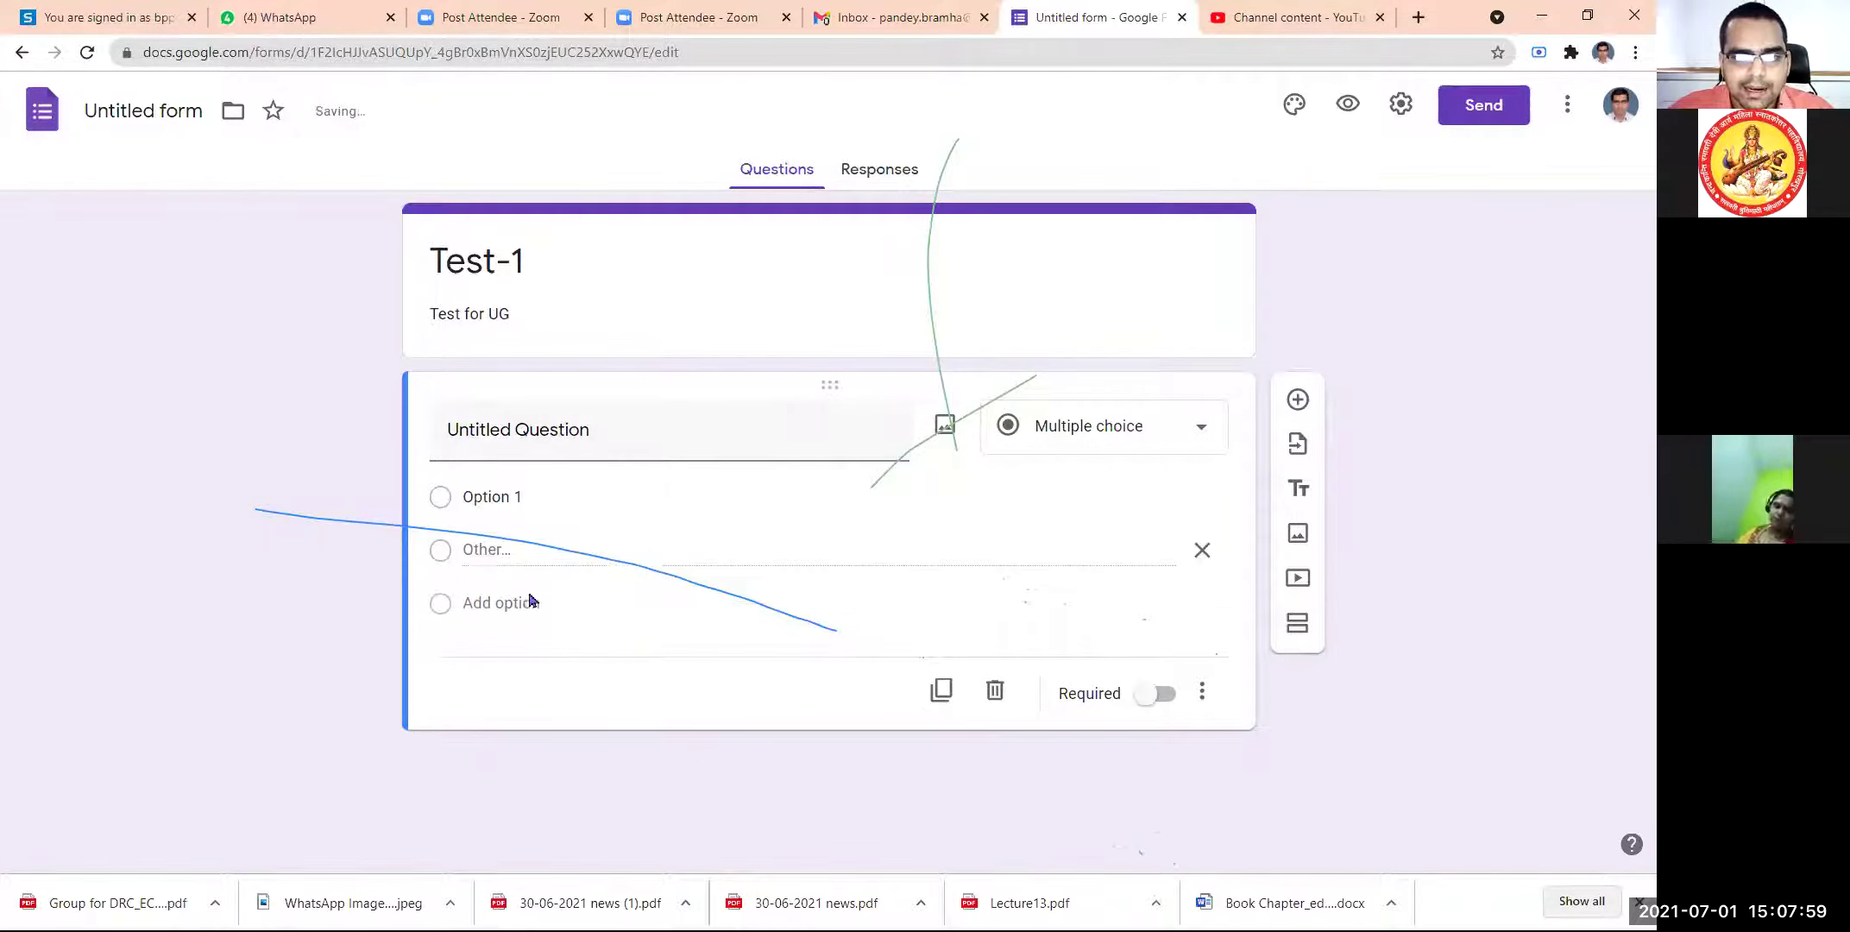
pyautogui.click(519, 611)
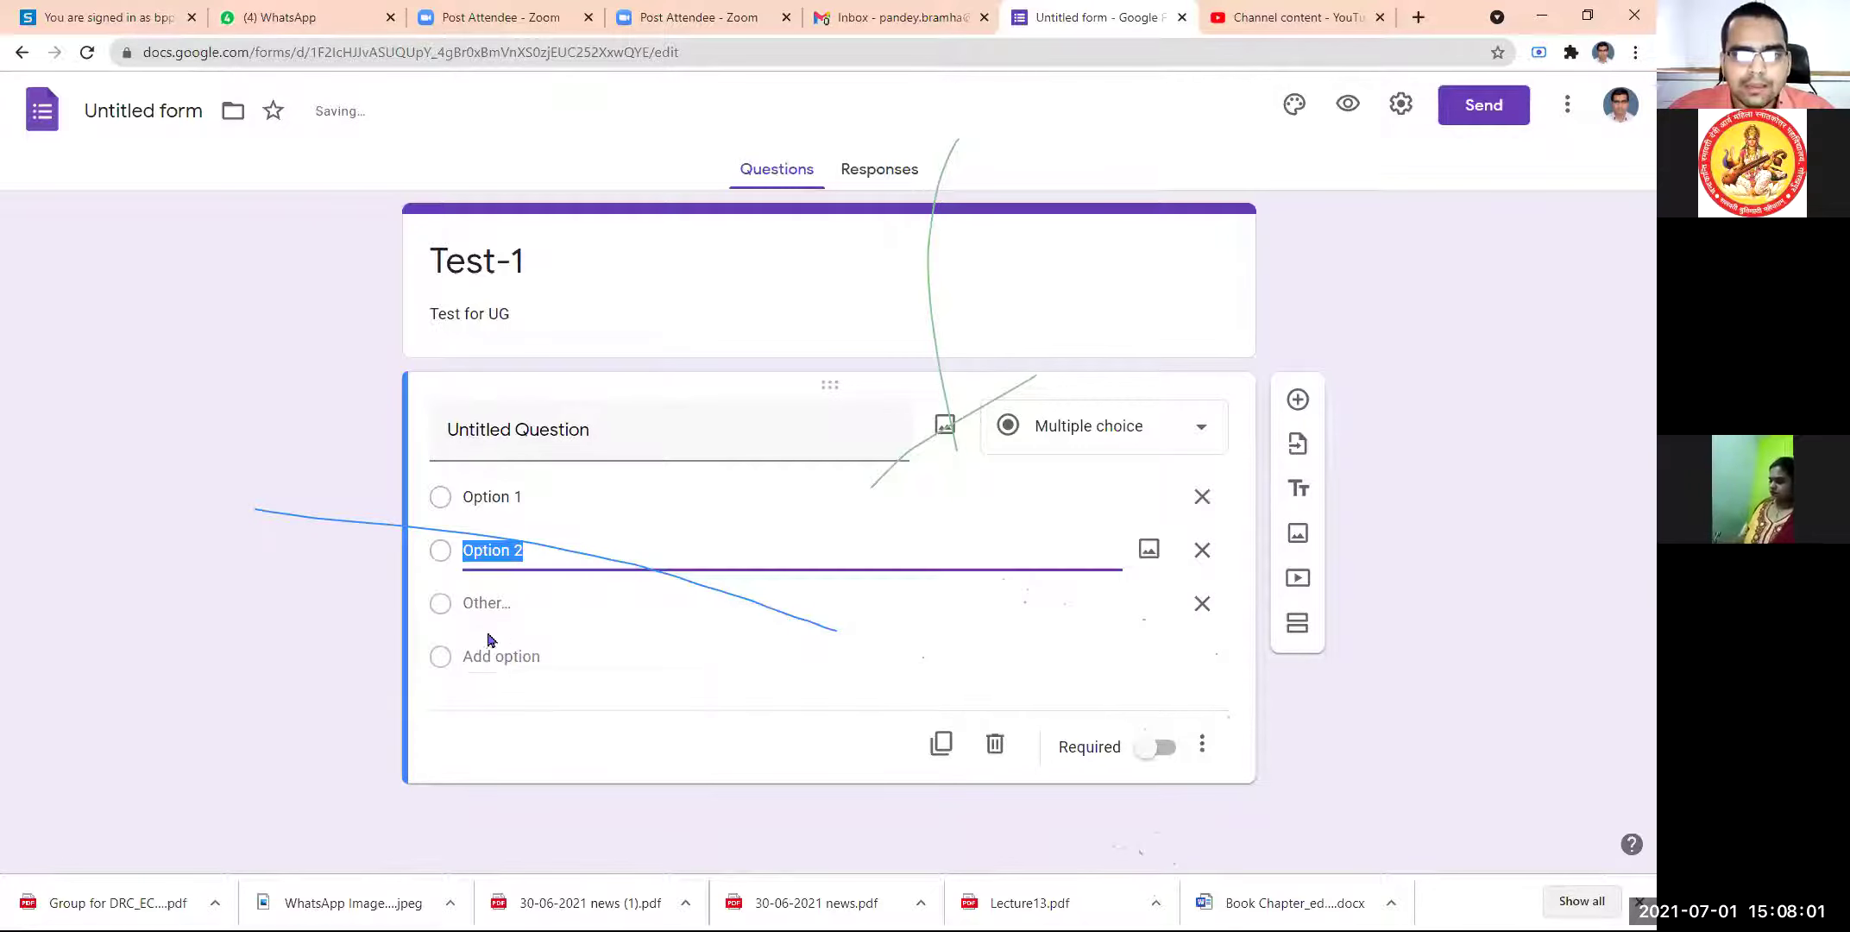
pyautogui.click(503, 659)
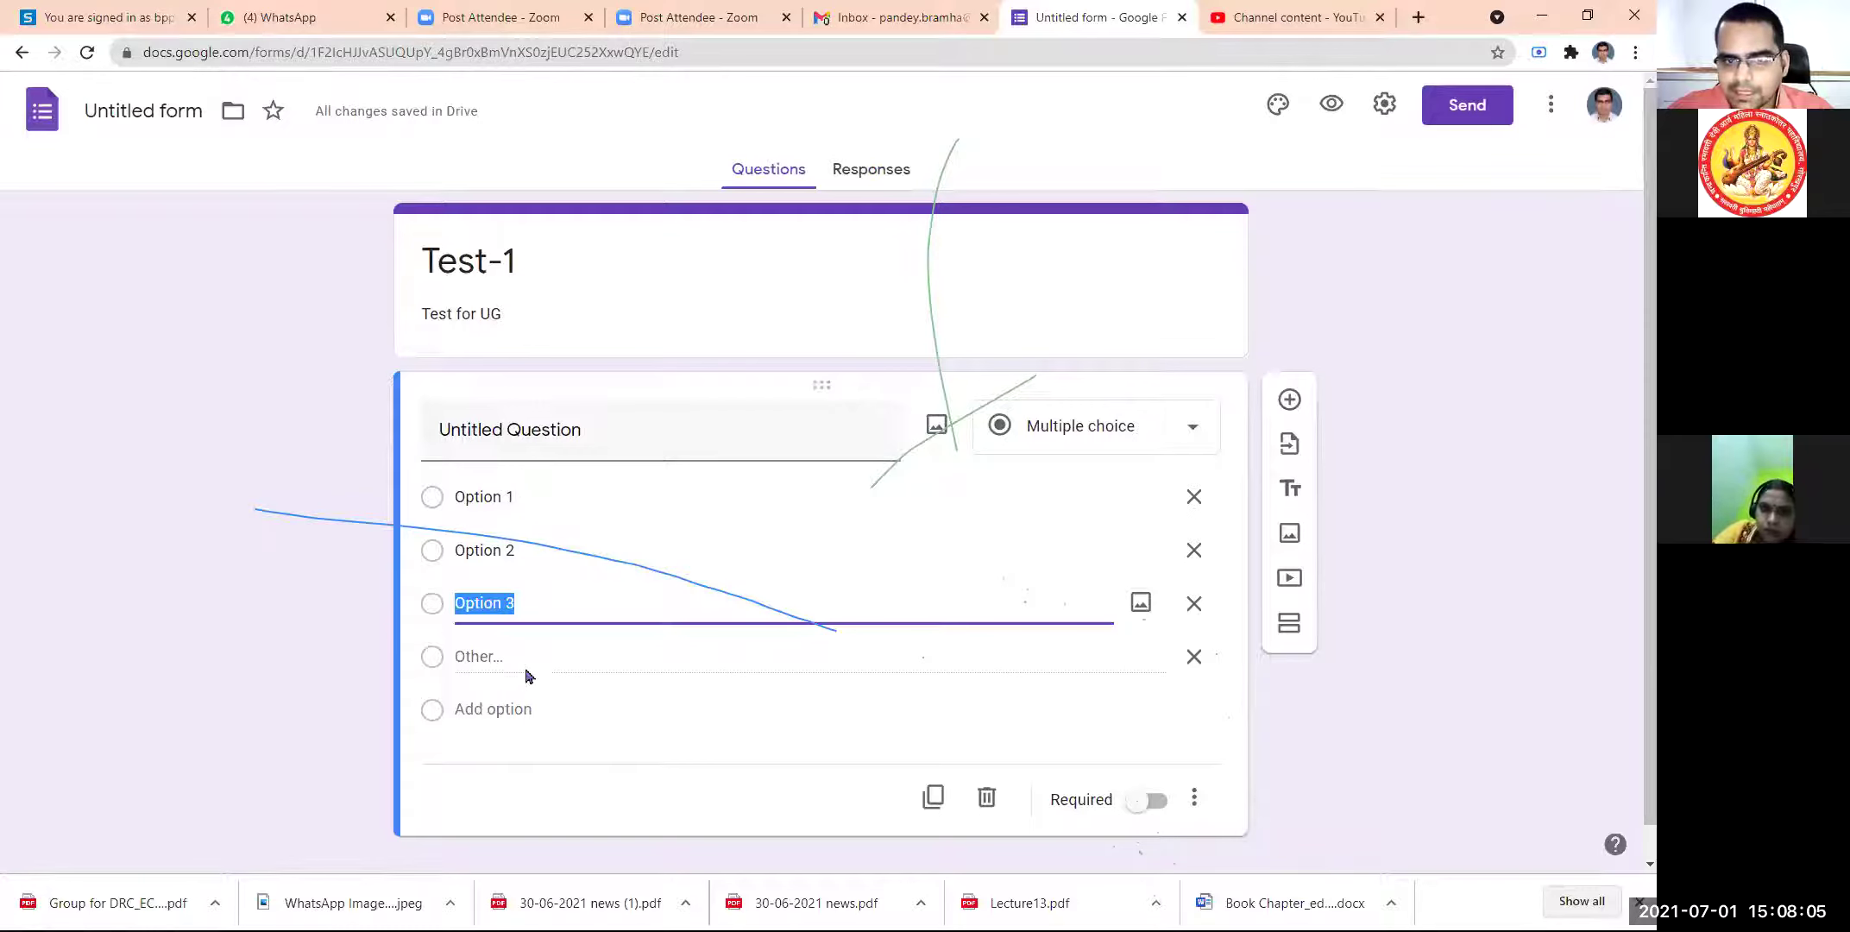
# - Change the first two answer options of the multiple-choice question to "1" and "2"
pyautogui.scroll(-1, 604, 685)
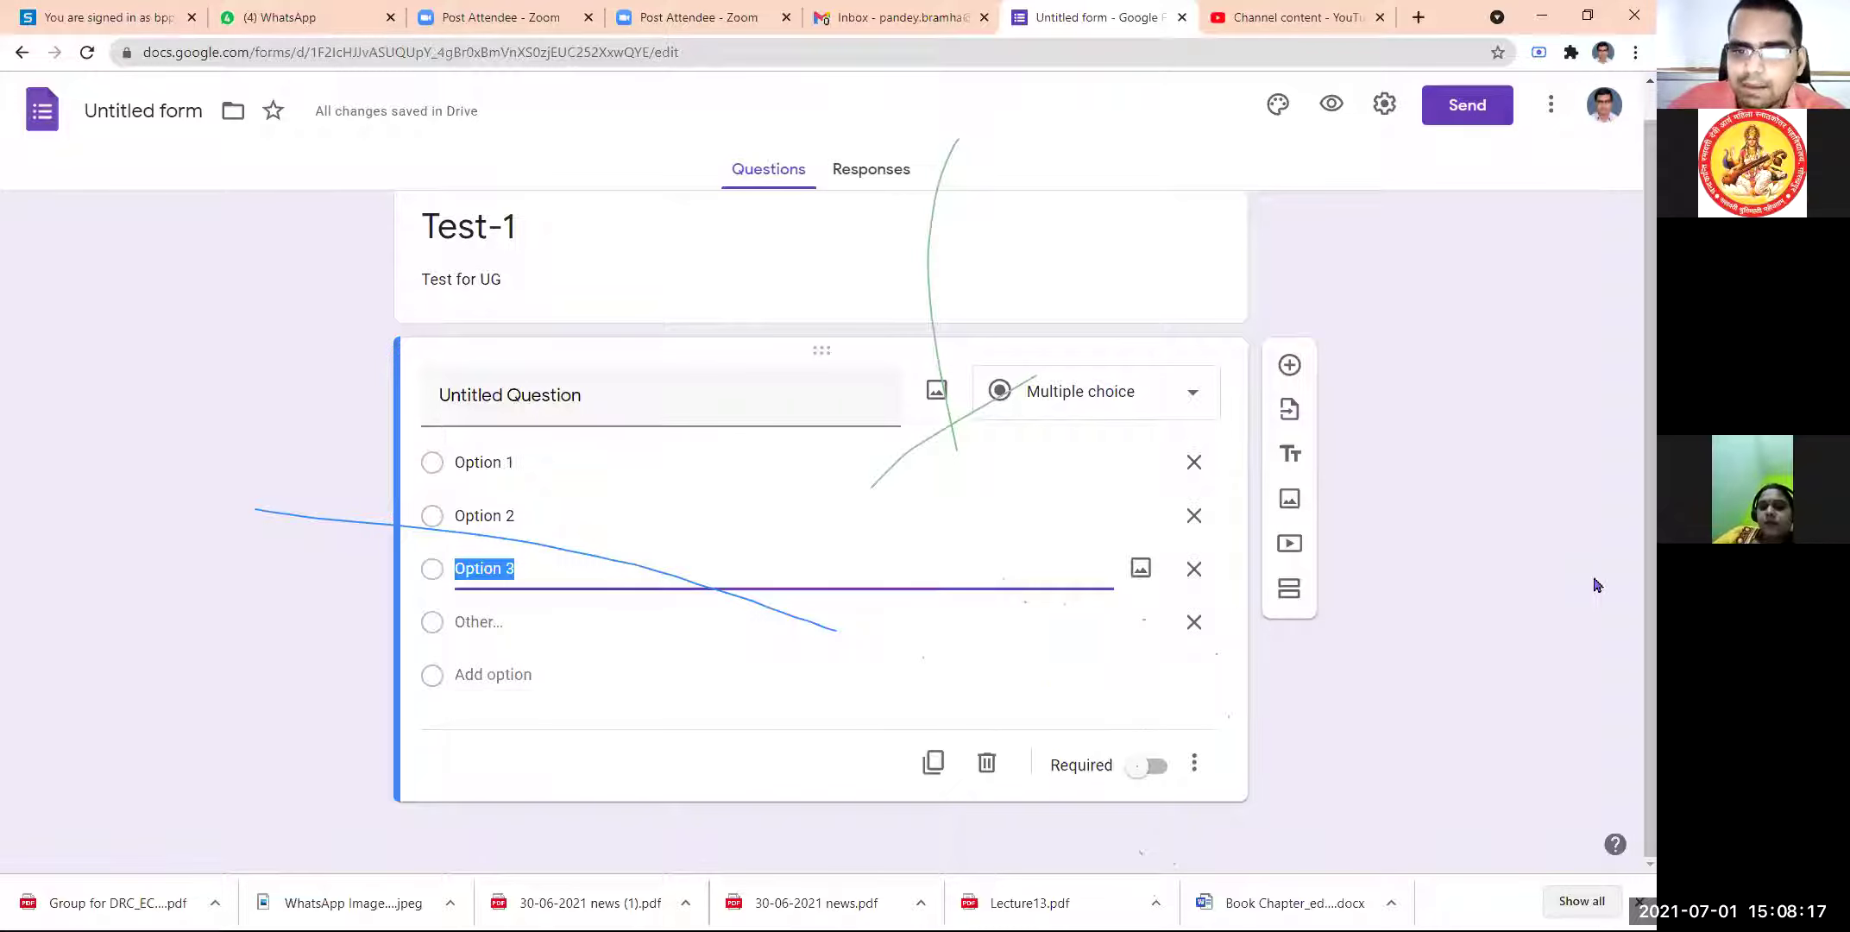
pyautogui.click(526, 464)
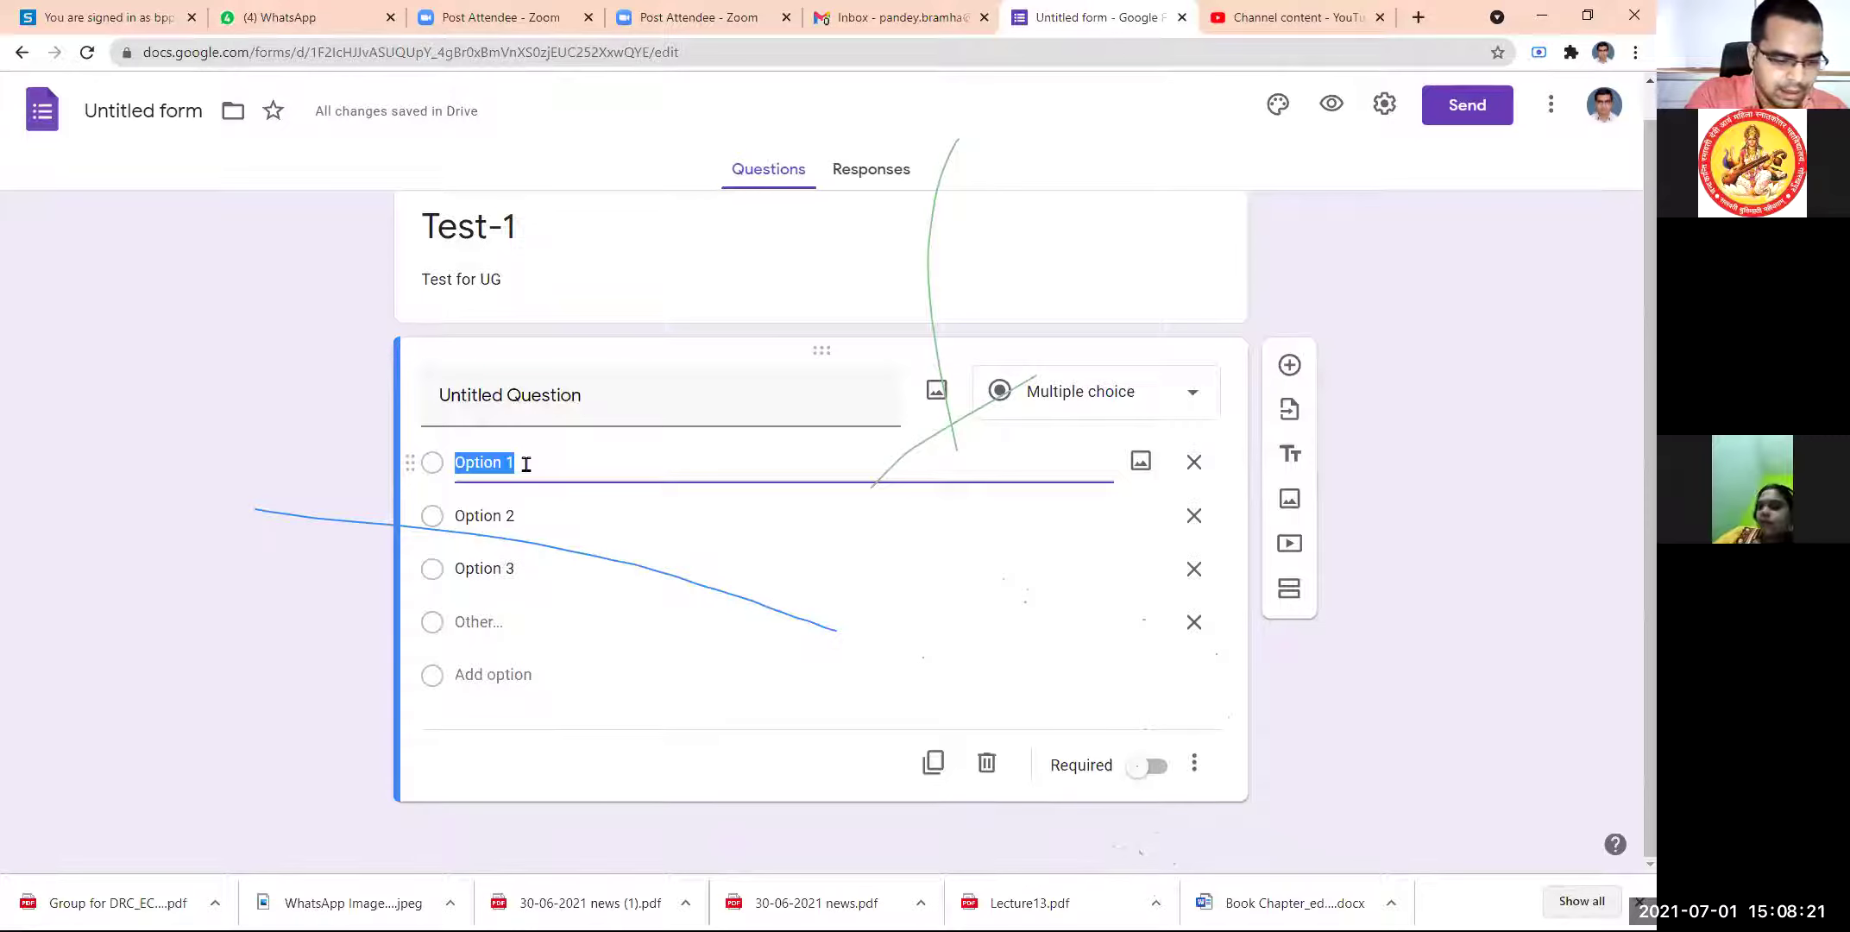
pyautogui.write('1')
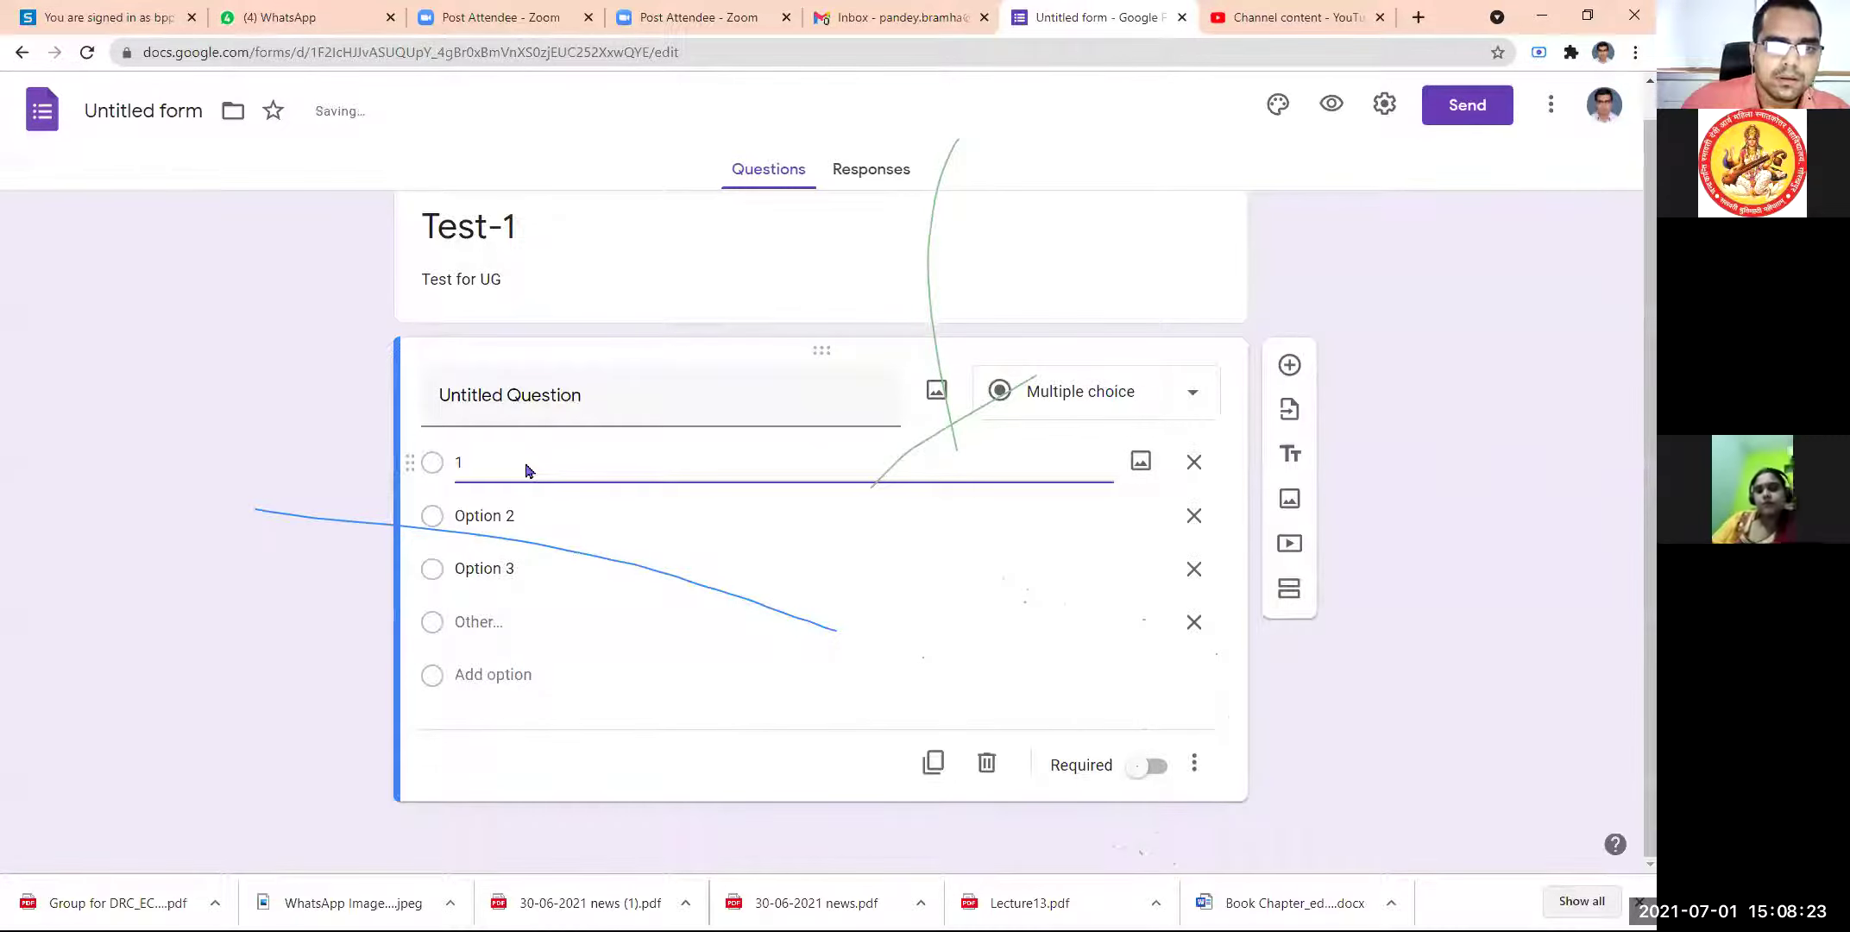
pyautogui.click(522, 500)
pyautogui.write('2')
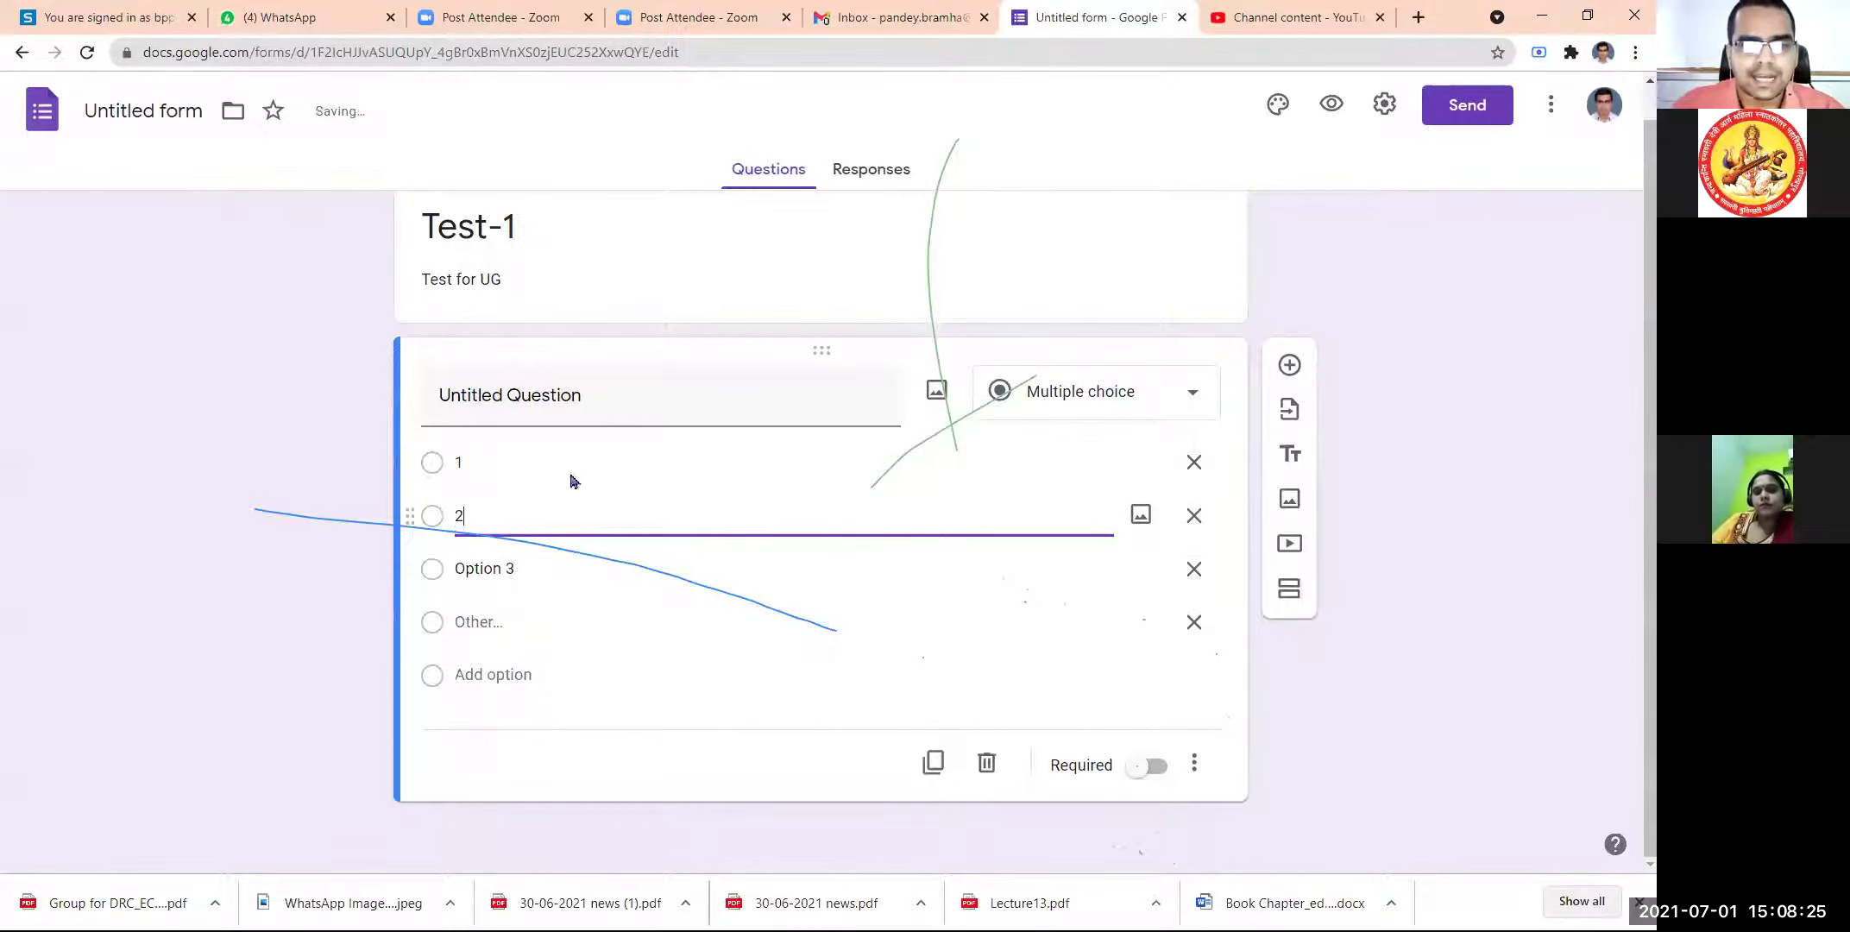
# - Set the multiple-choice question's text to "What is your name"
pyautogui.click(553, 397)
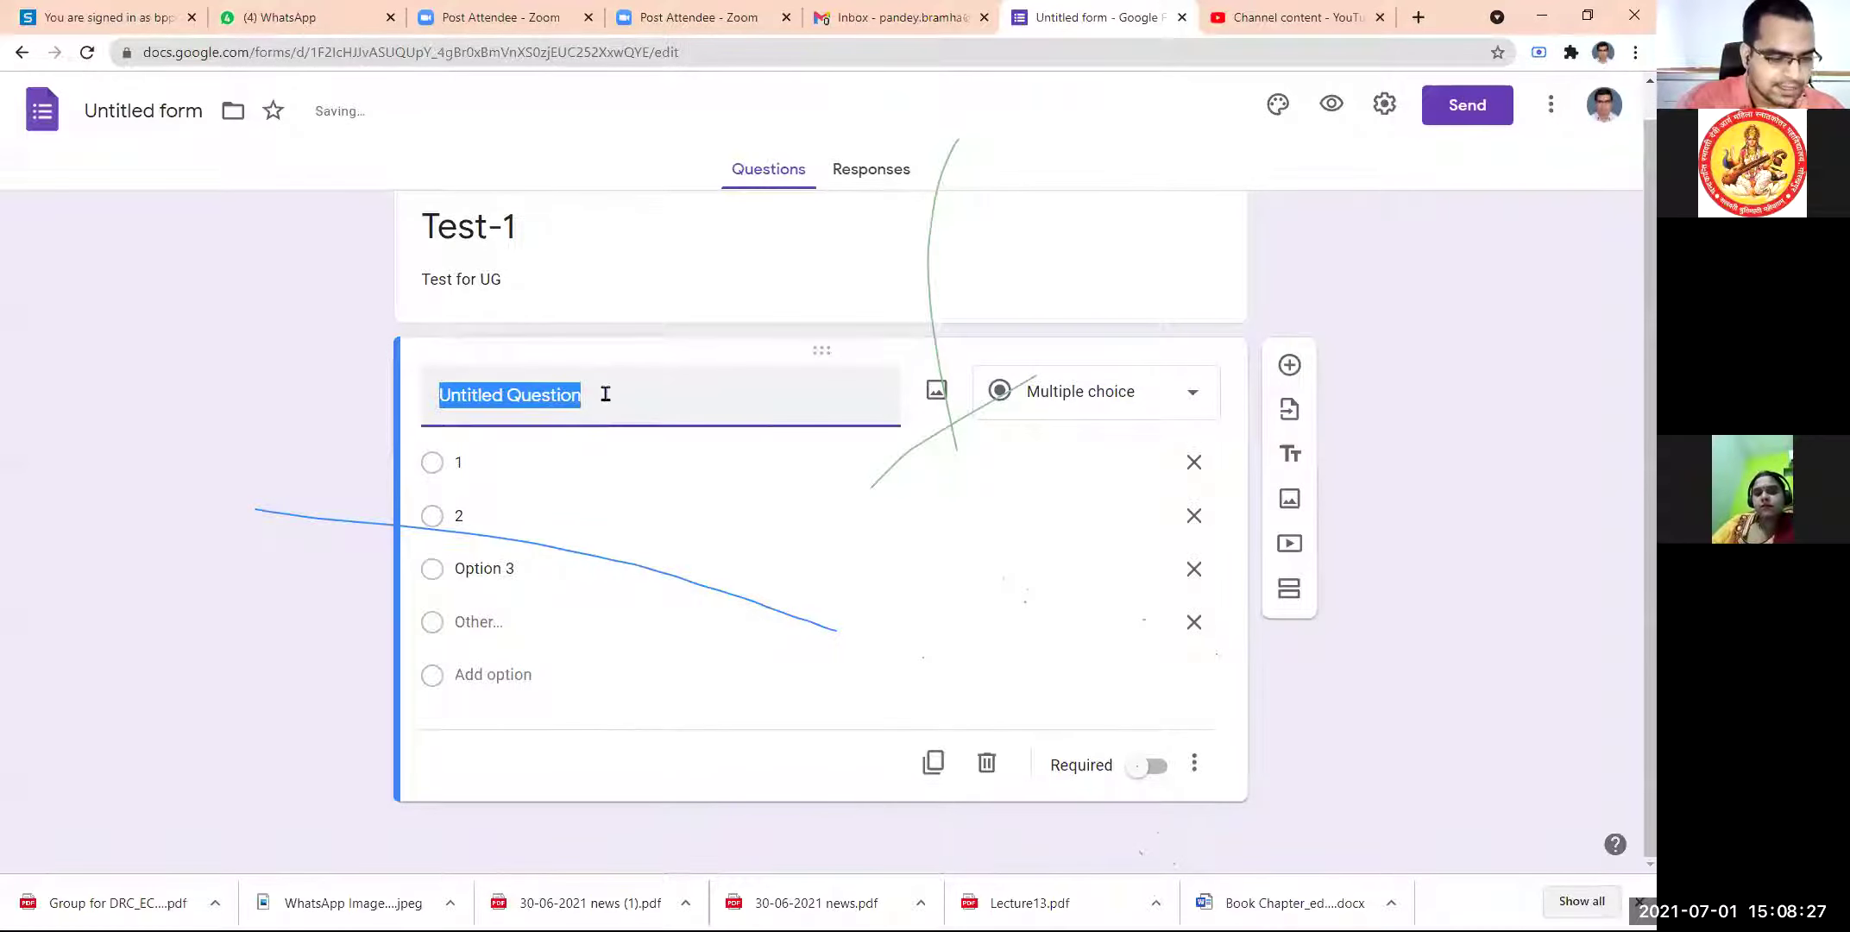
pyautogui.write('What is ')
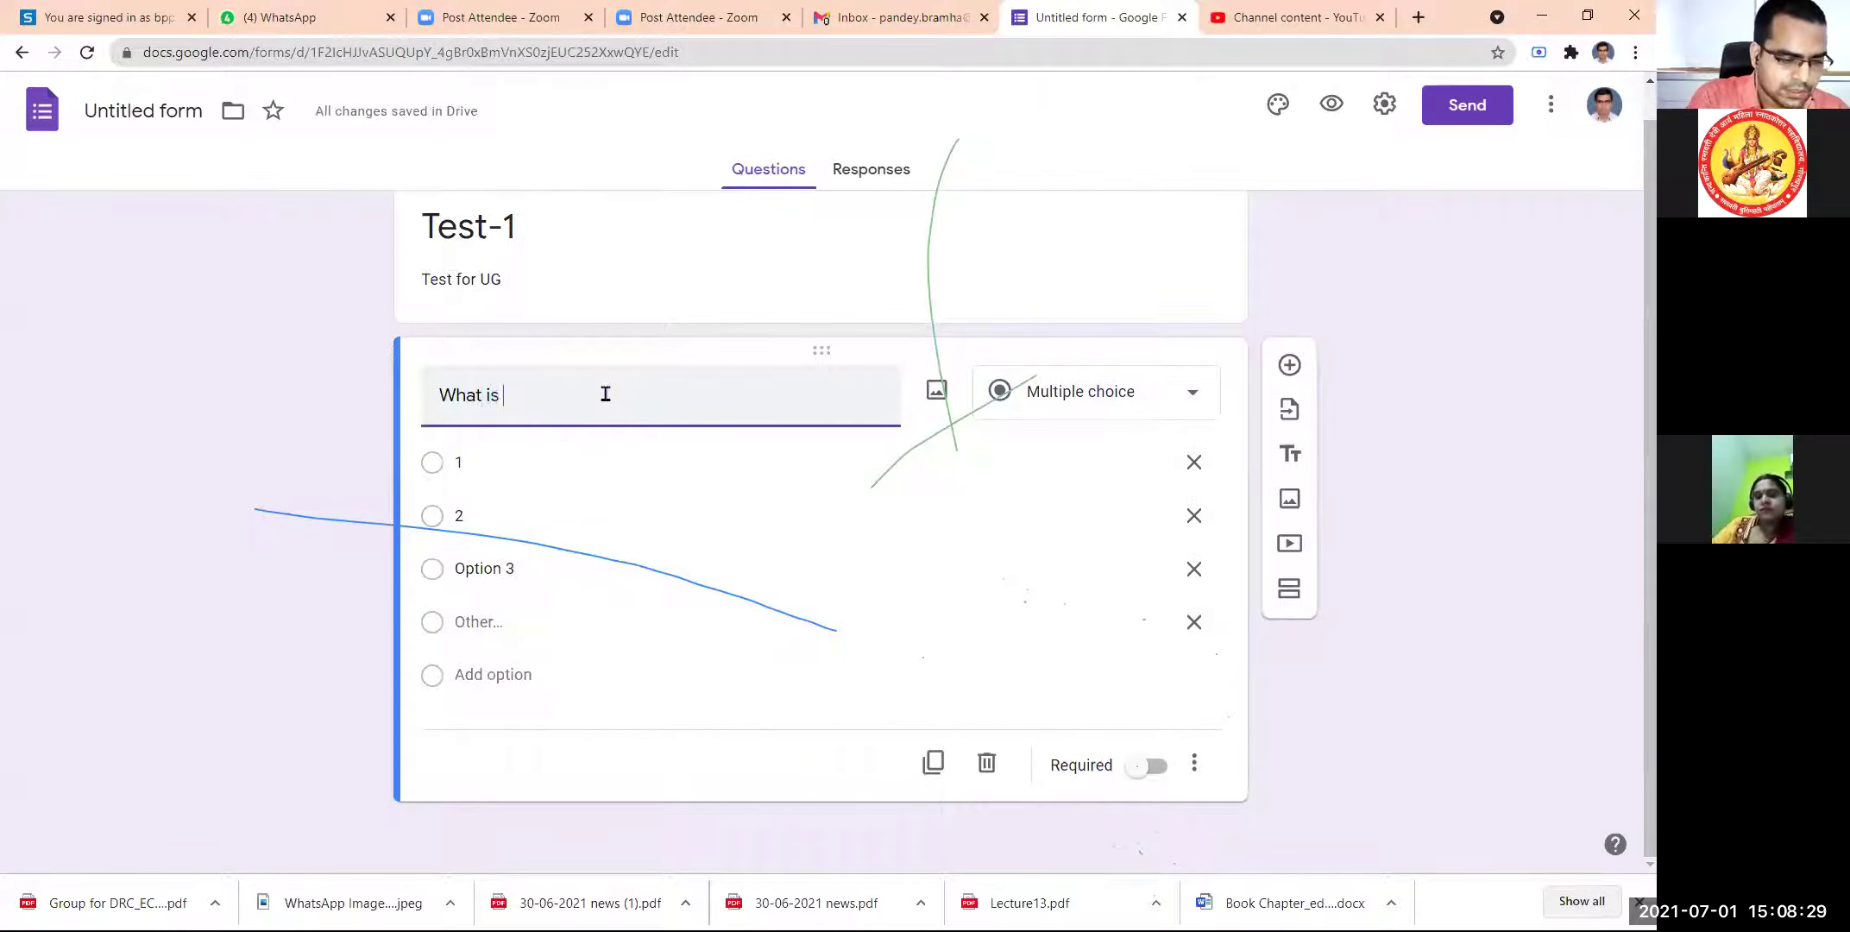
pyautogui.write('your name')
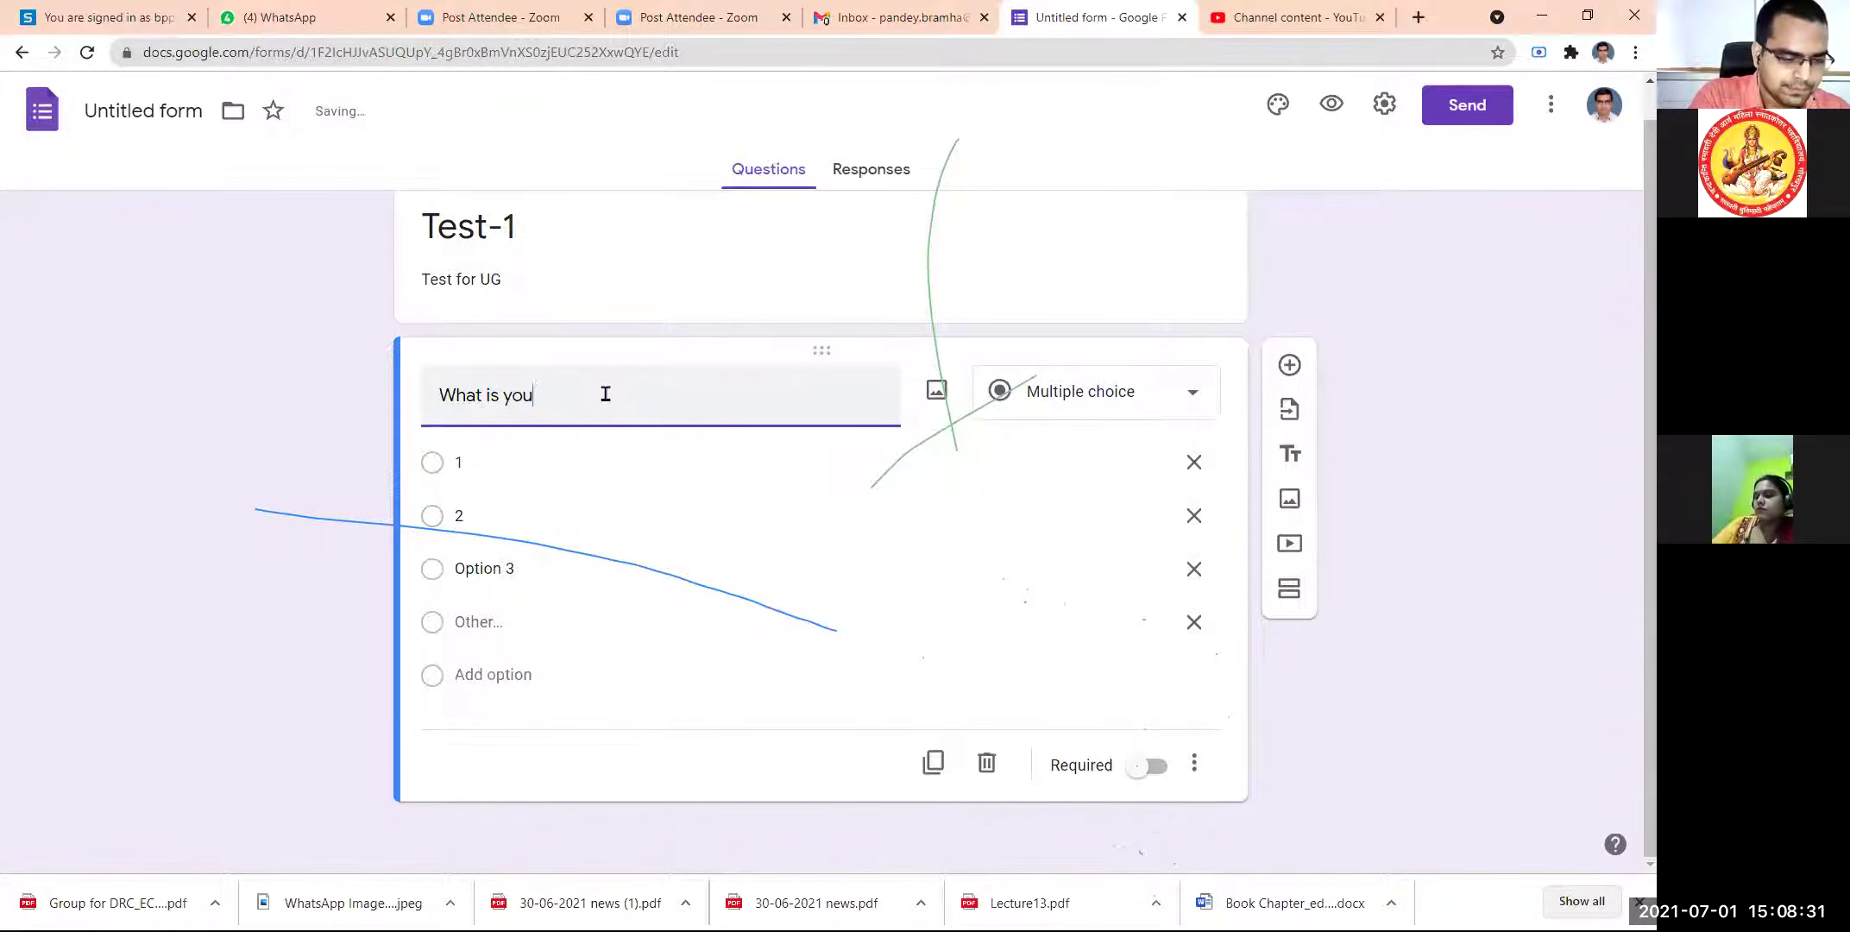
pyautogui.click(611, 521)
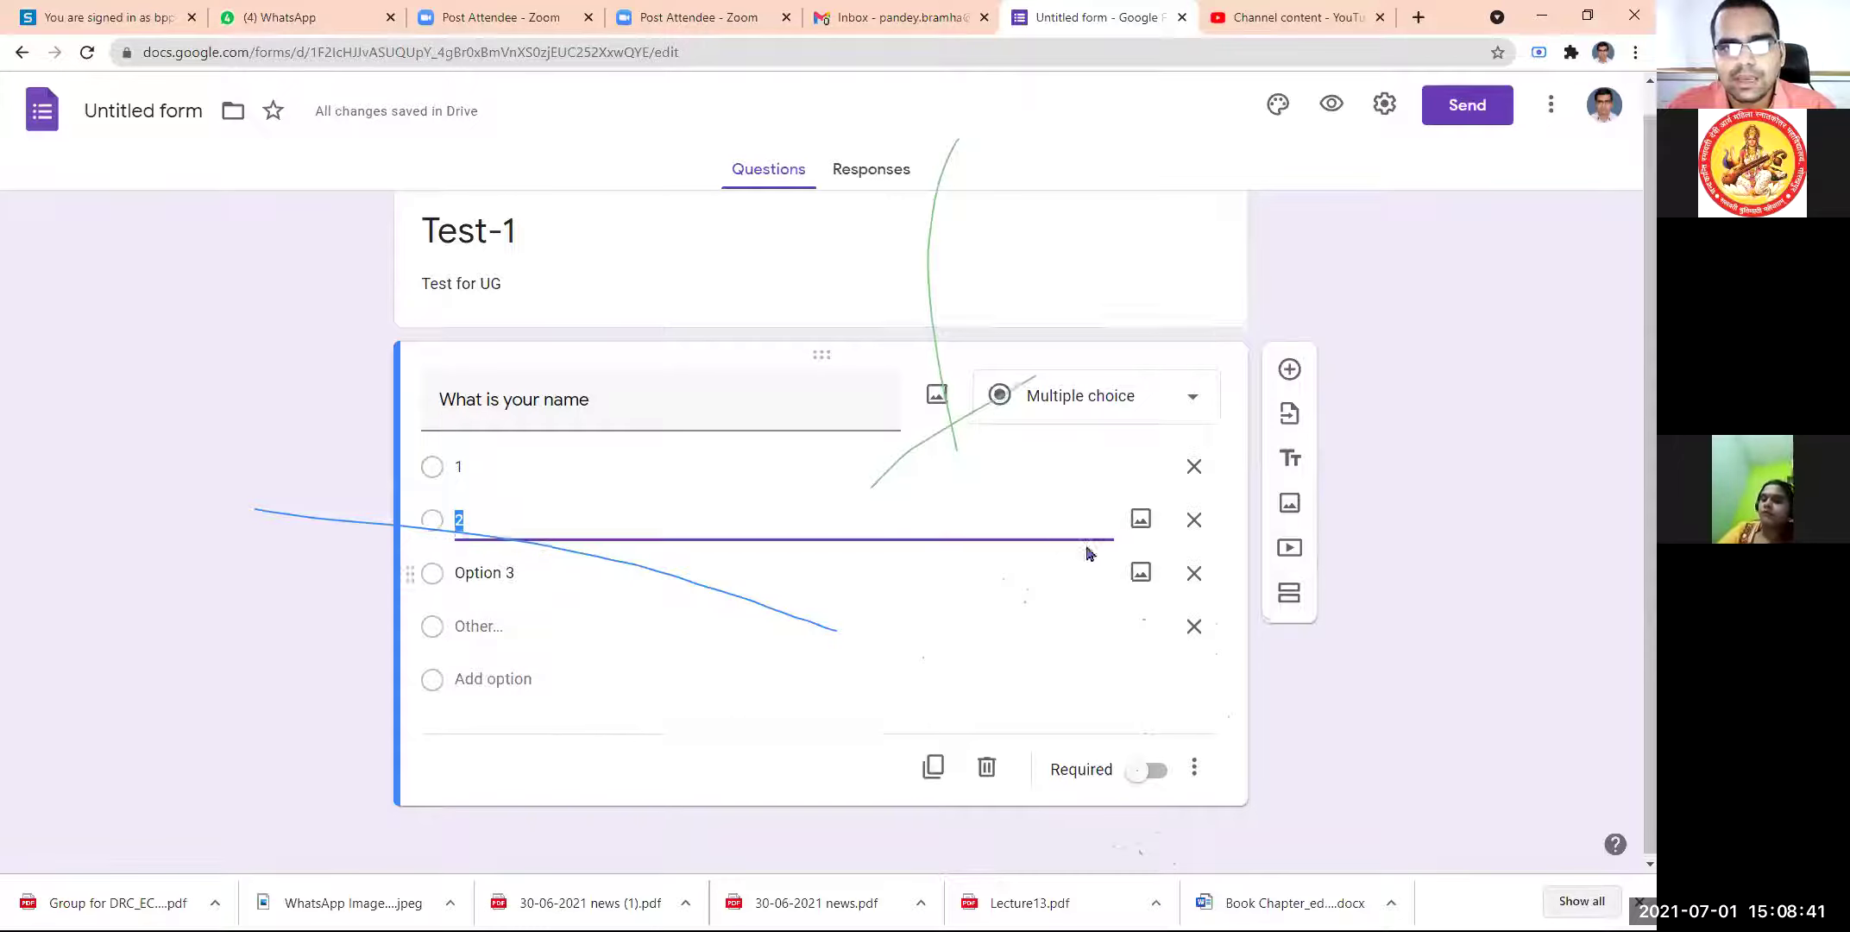
# - Check the form's collected responses and its response-acceptance setting, and return to the questions
pyautogui.scroll(1, 1086, 550)
pyautogui.click(903, 175)
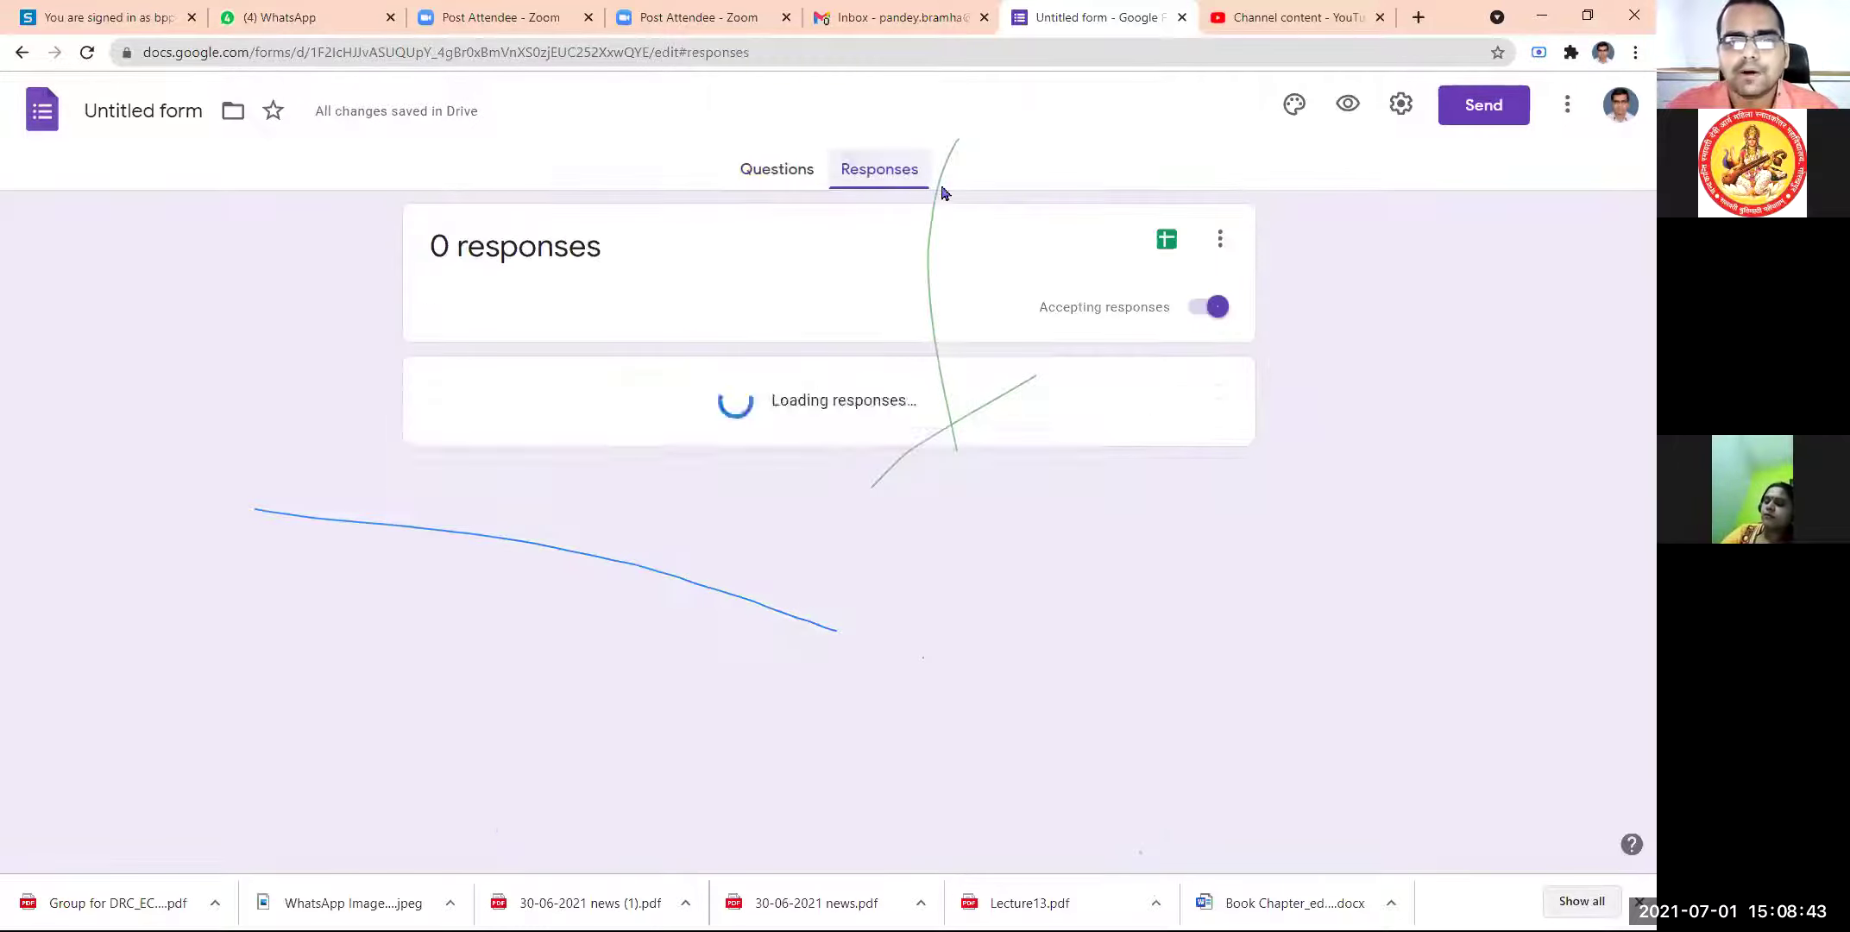
pyautogui.click(770, 171)
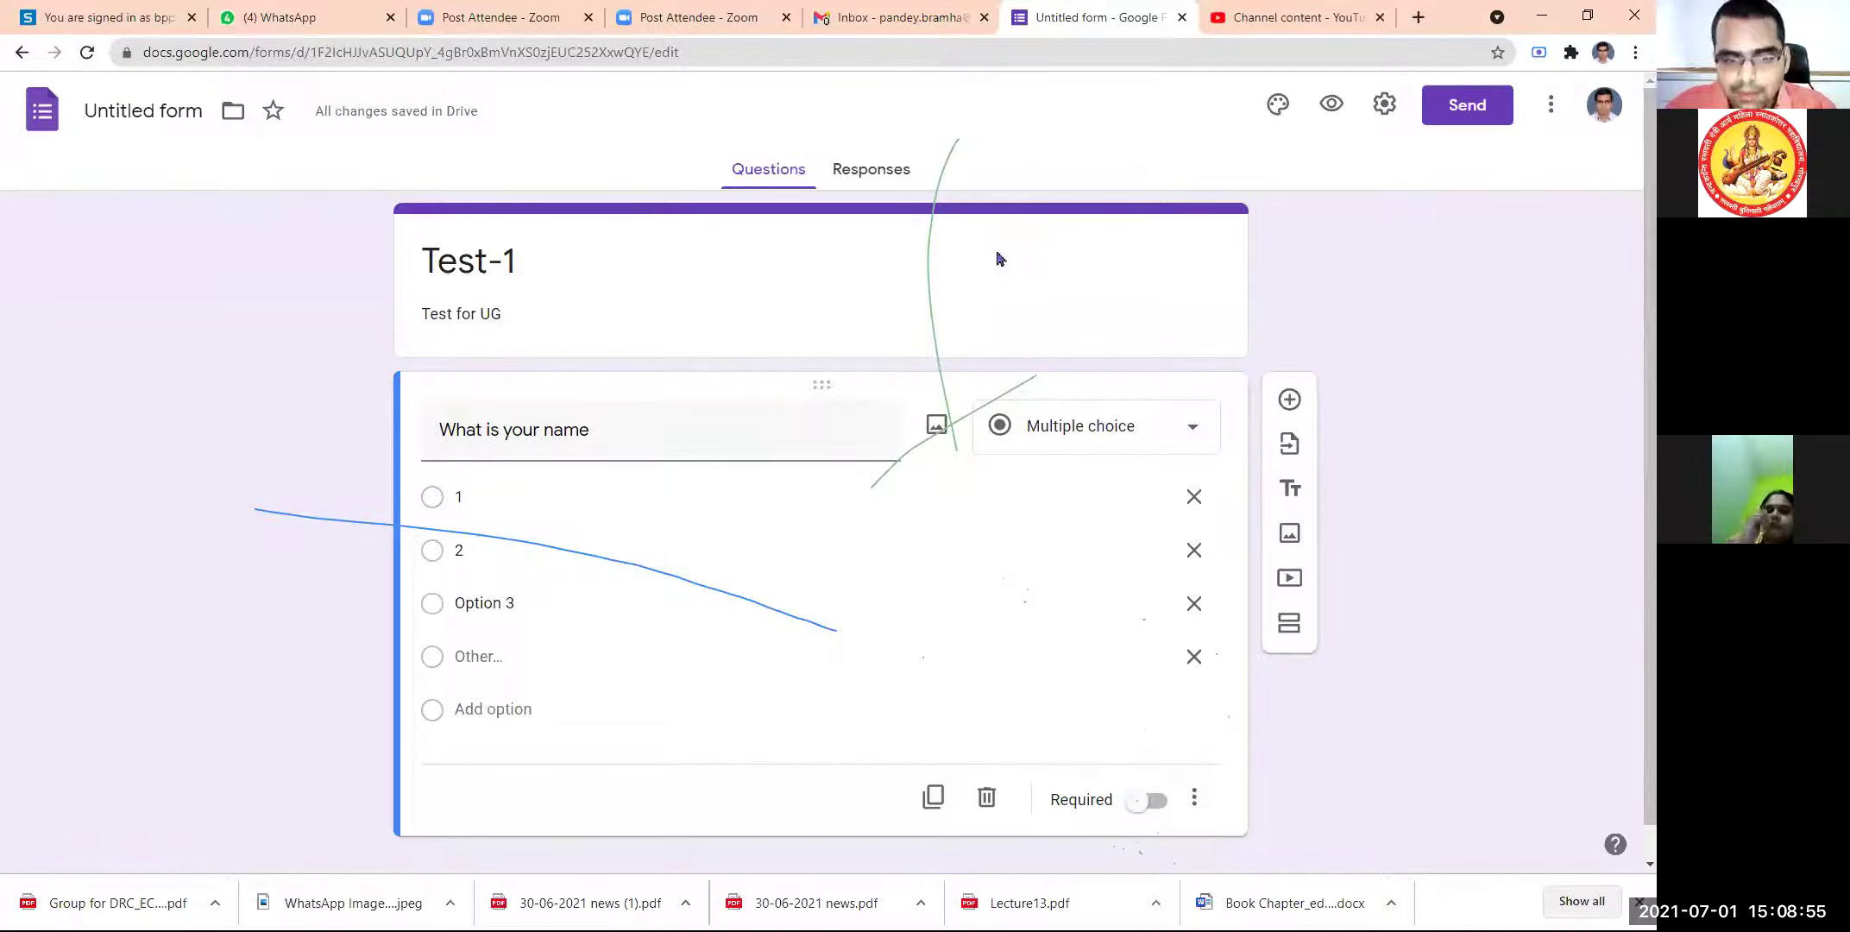
pyautogui.scroll(-1, 936, 384)
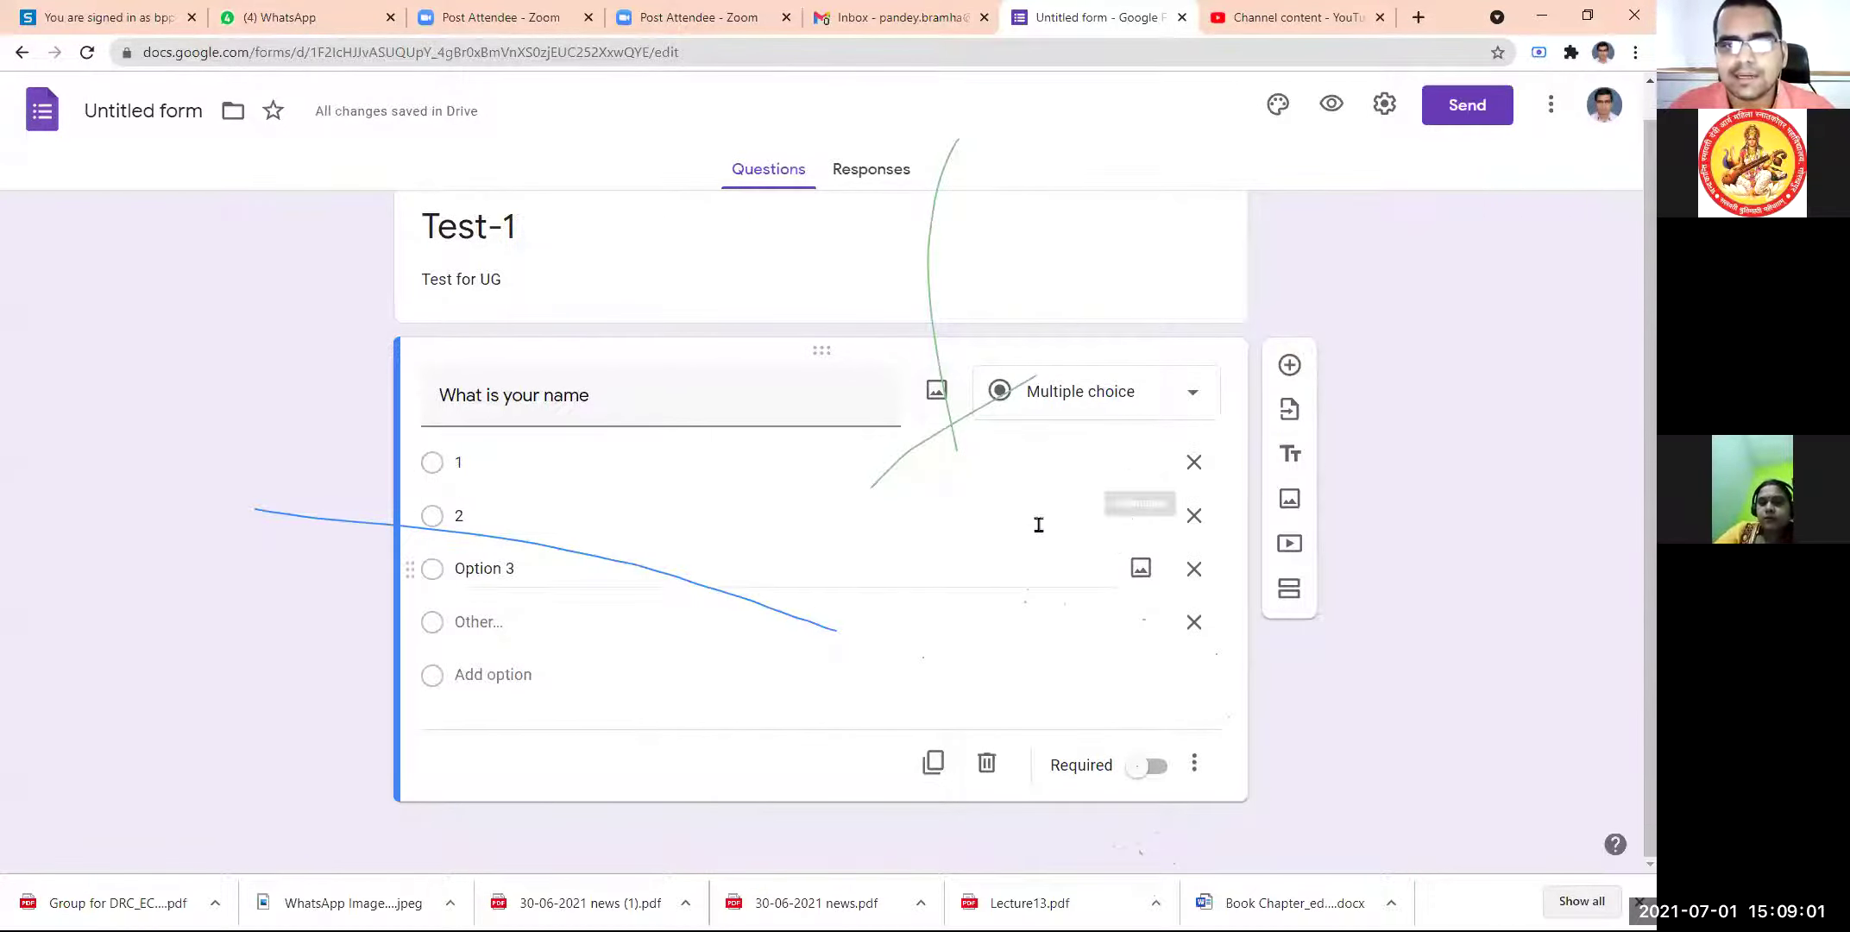
pyautogui.scroll(1, 1036, 525)
pyautogui.click(901, 177)
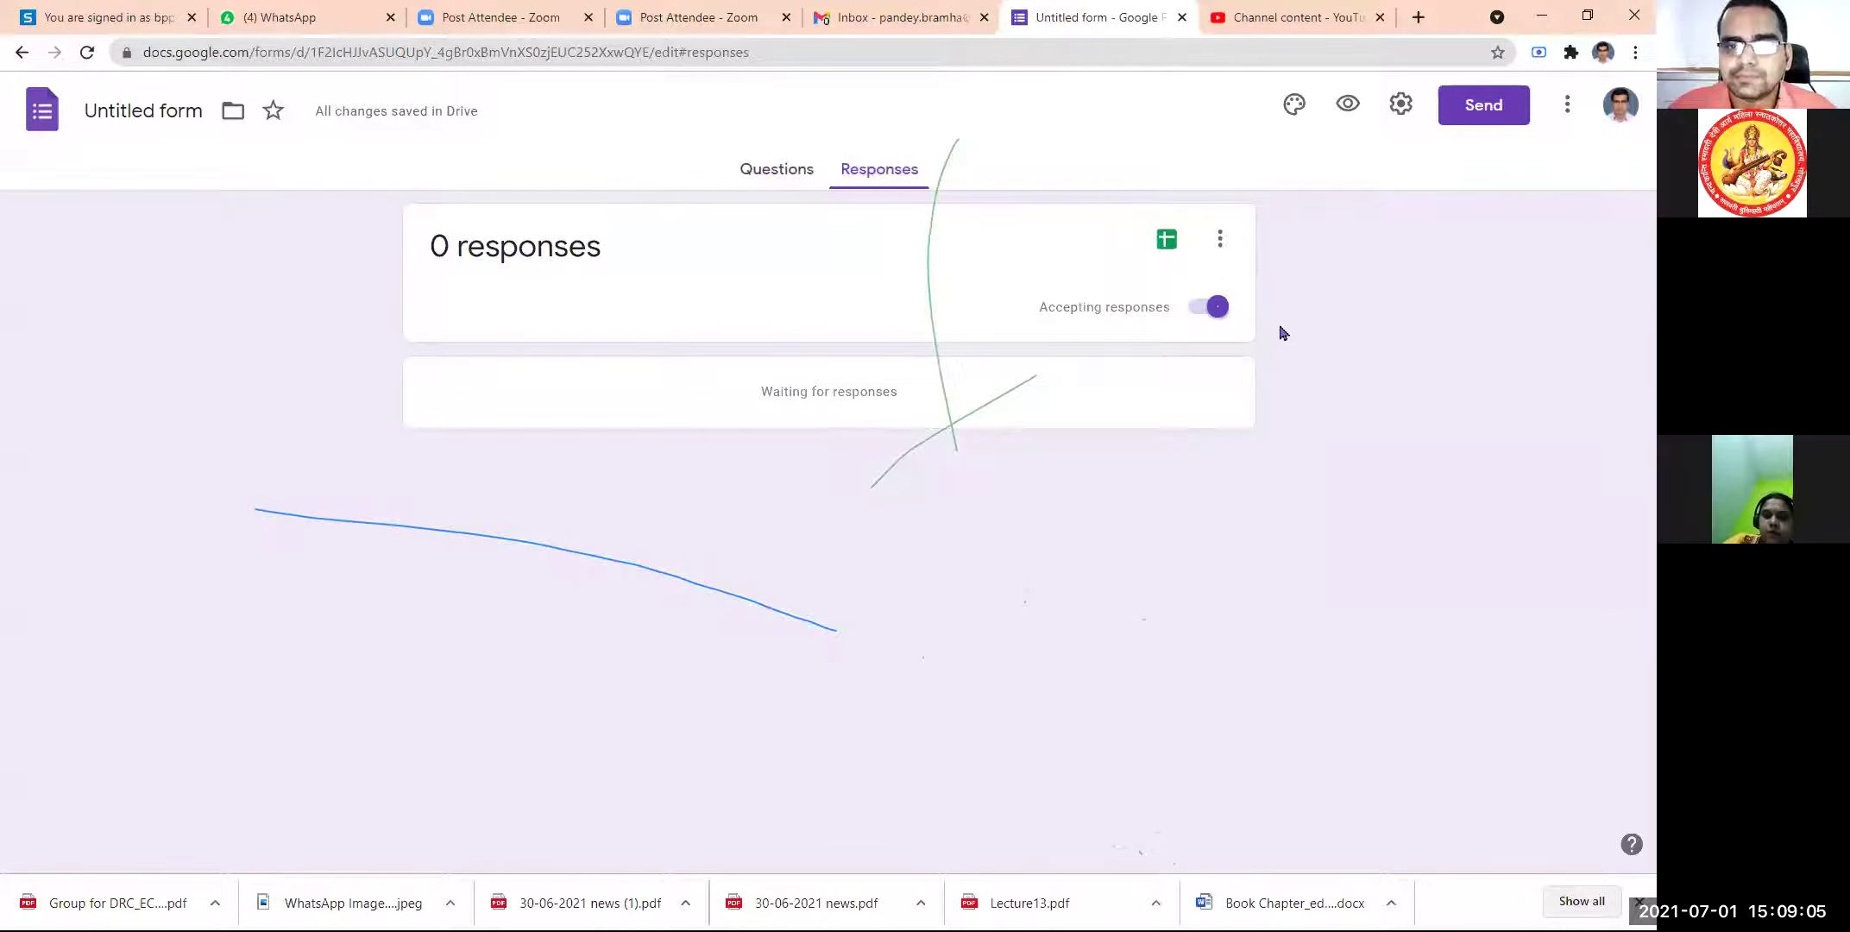
pyautogui.click(769, 179)
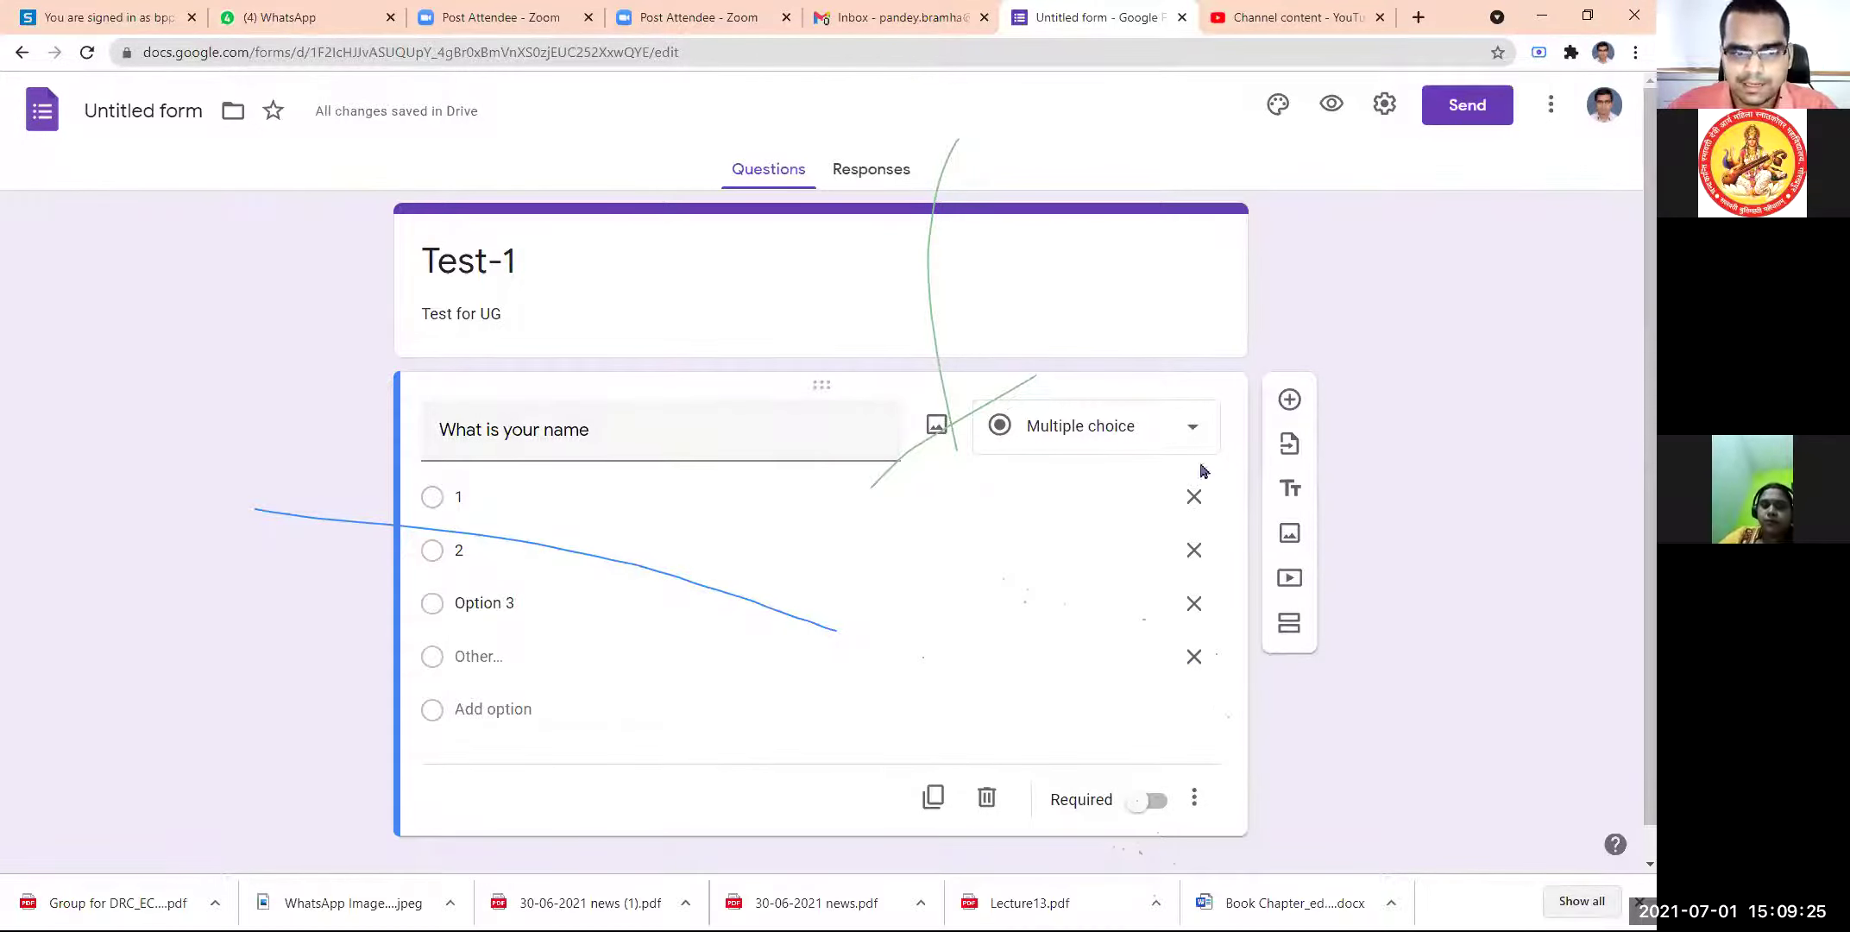
# - Add two more blank multiple-choice questions below the "What is your name" question
pyautogui.click(1289, 401)
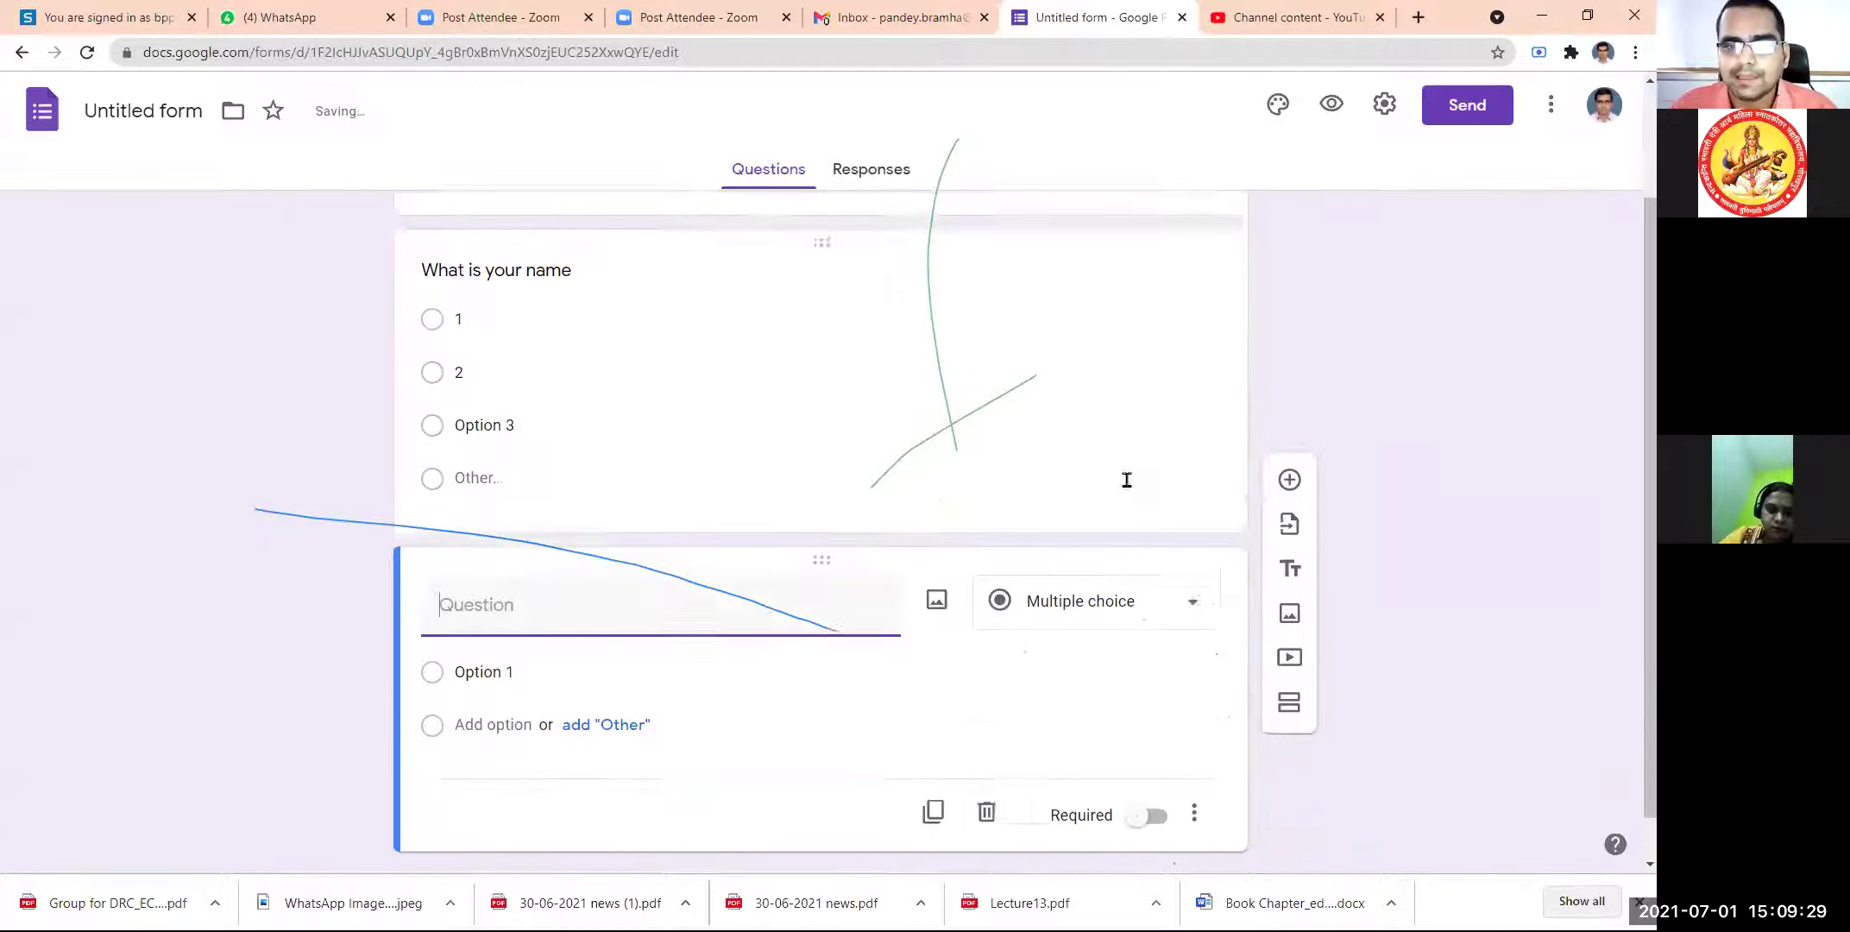
pyautogui.scroll(1, 1225, 589)
pyautogui.click(1287, 619)
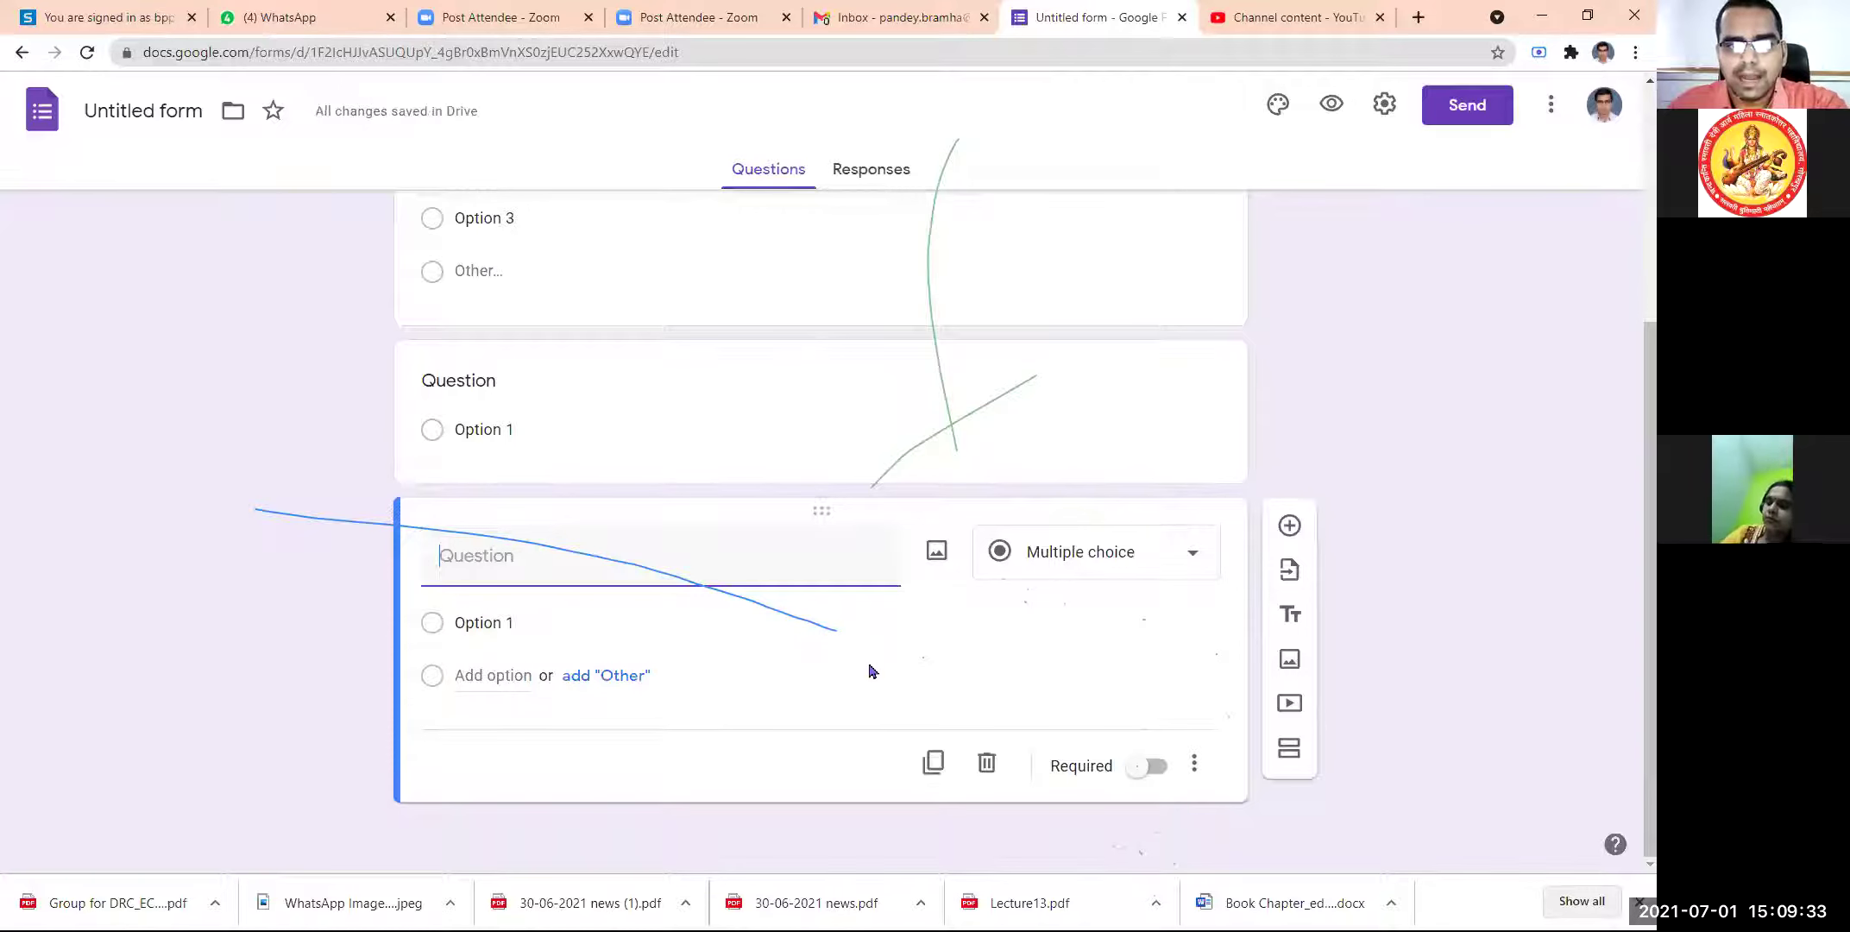
# - Set the text of the second question, directly below "What is your name", to "Q2"
pyautogui.scroll(4, 866, 666)
pyautogui.click(572, 426)
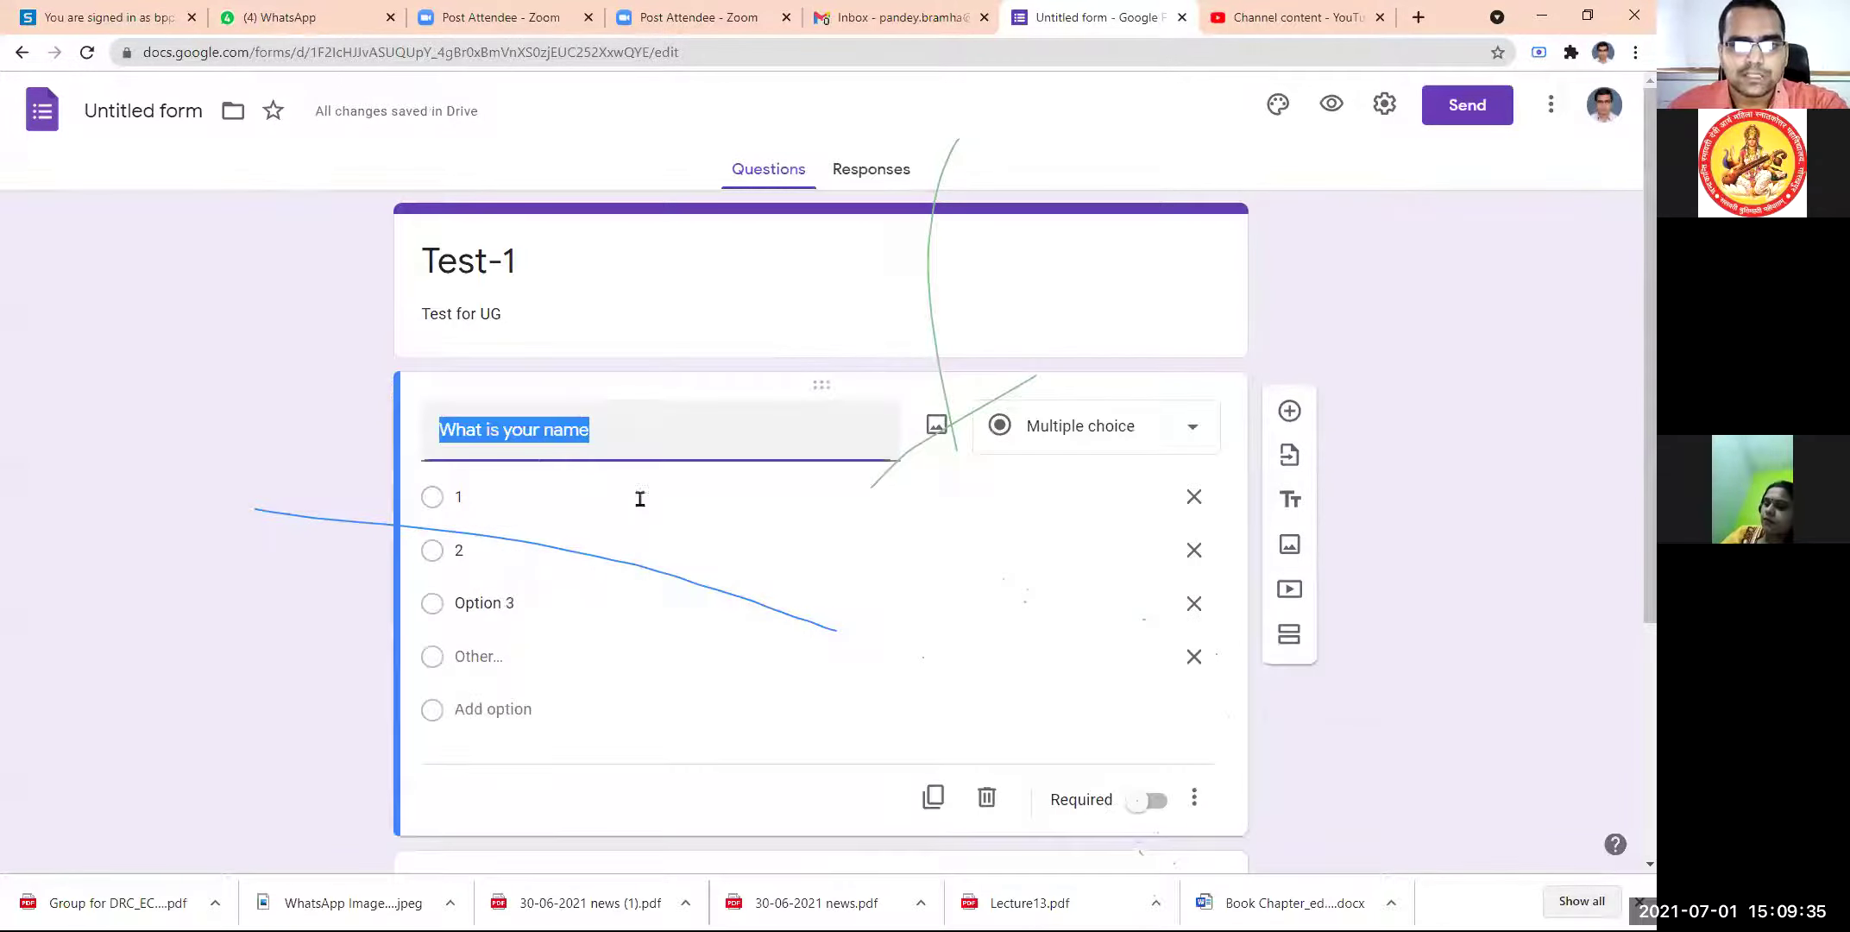
pyautogui.scroll(-4, 656, 509)
pyautogui.click(595, 556)
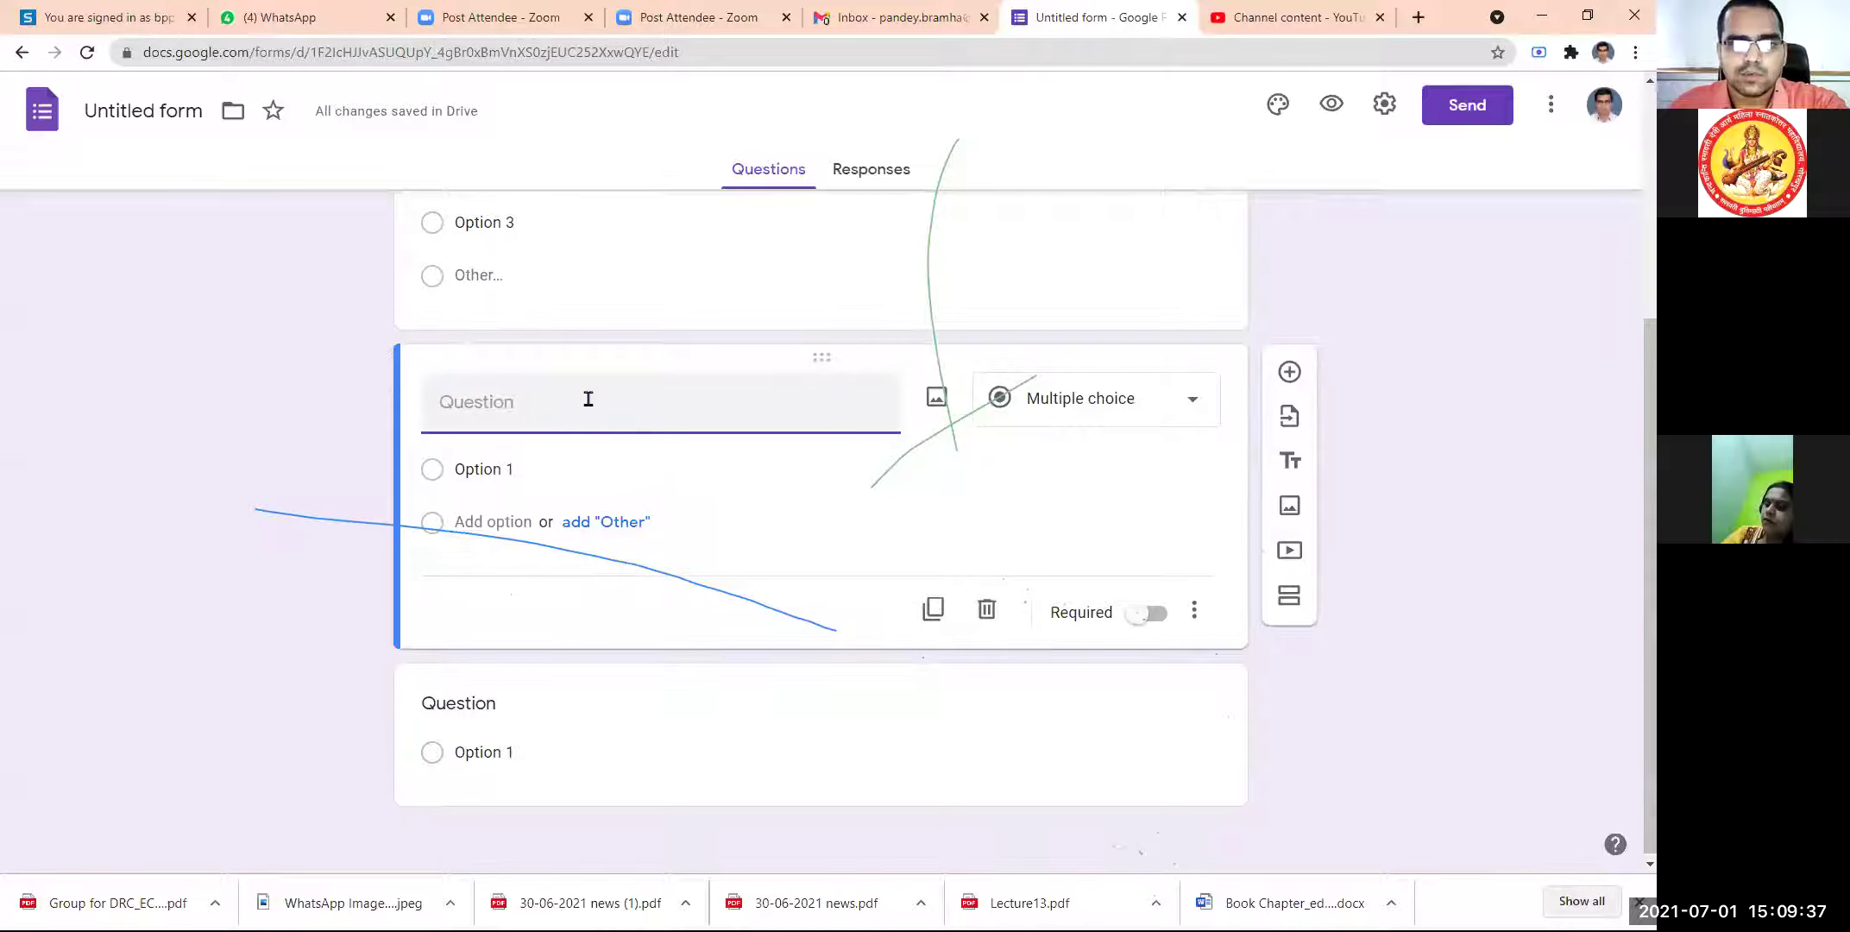
pyautogui.write('Q2')
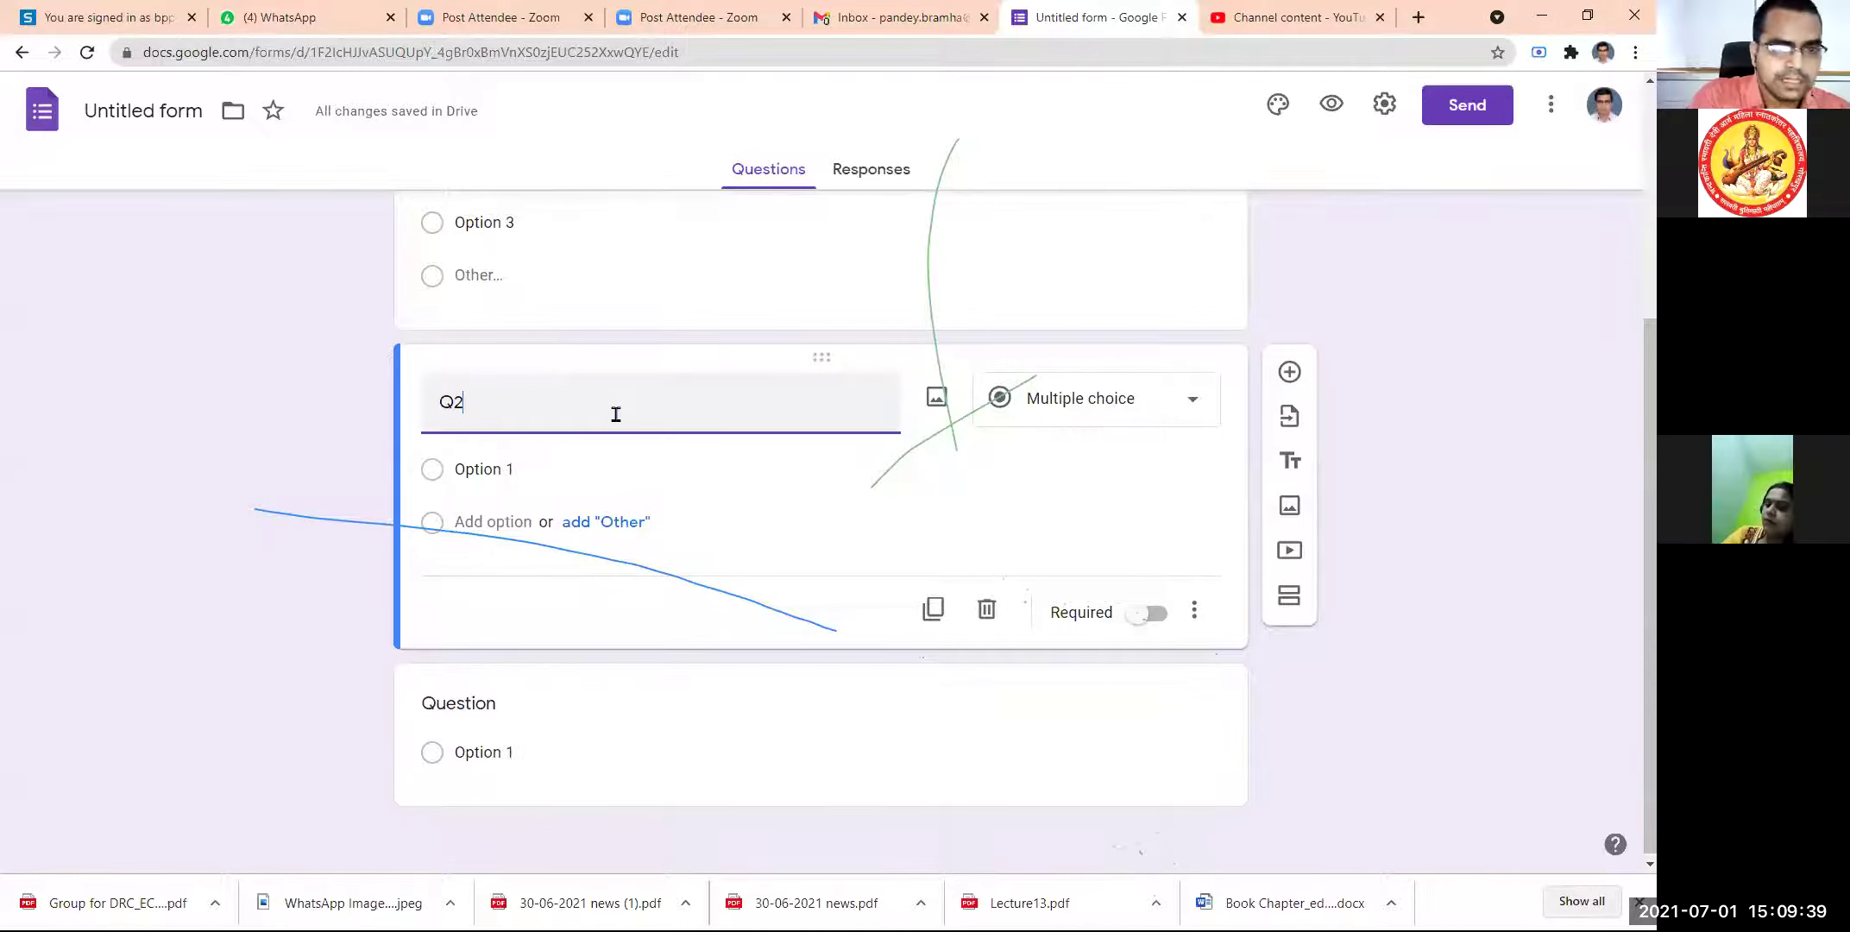
pyautogui.click(747, 608)
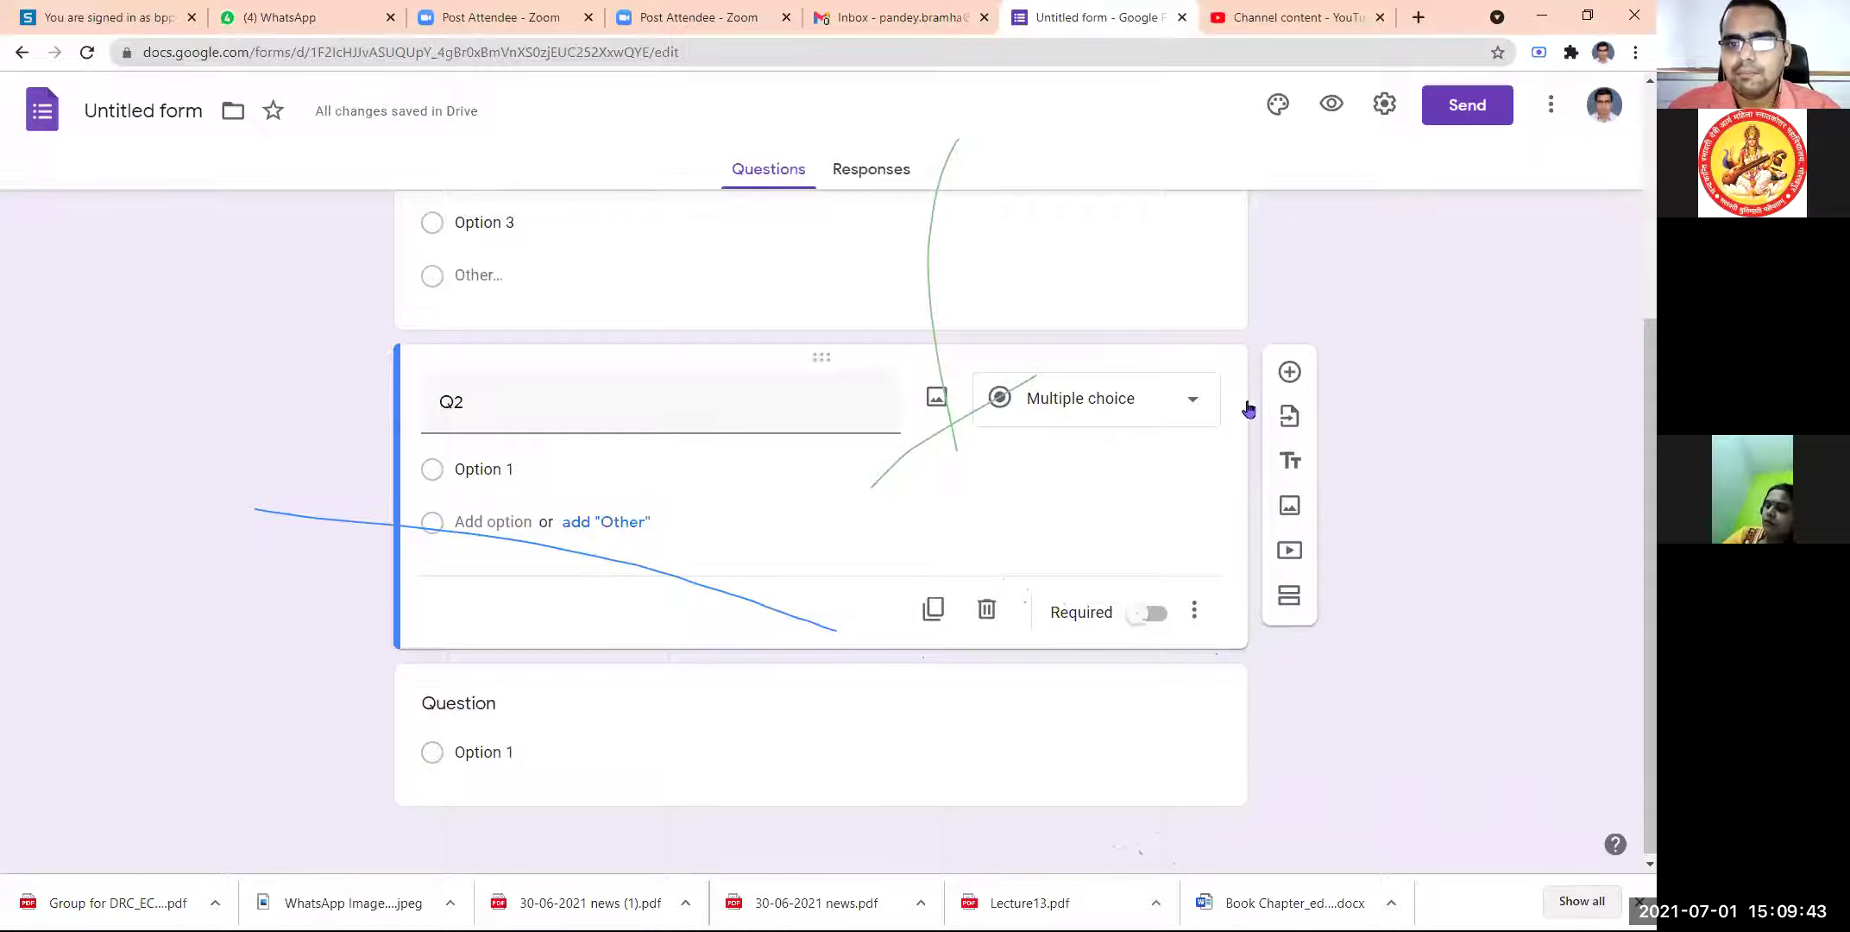
# - Review the answer types offered for question Q2, keeping Multiple choice, and look over the form from its title
pyautogui.click(1157, 412)
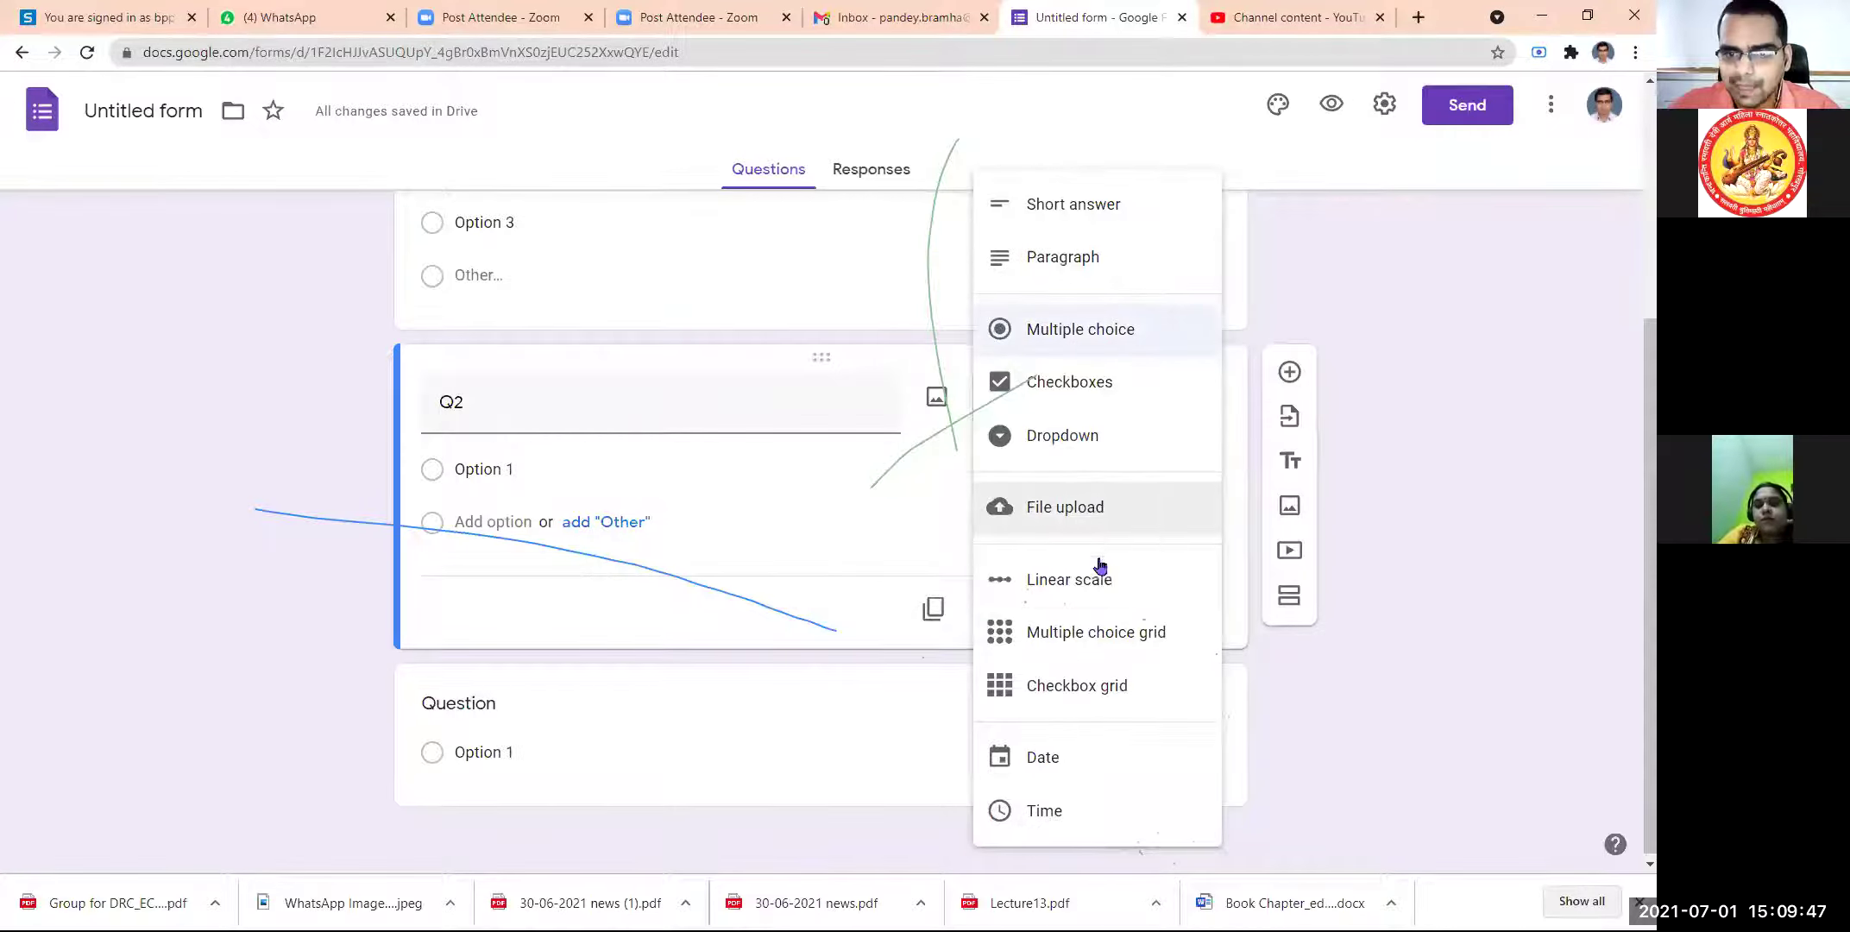
pyautogui.click(1428, 418)
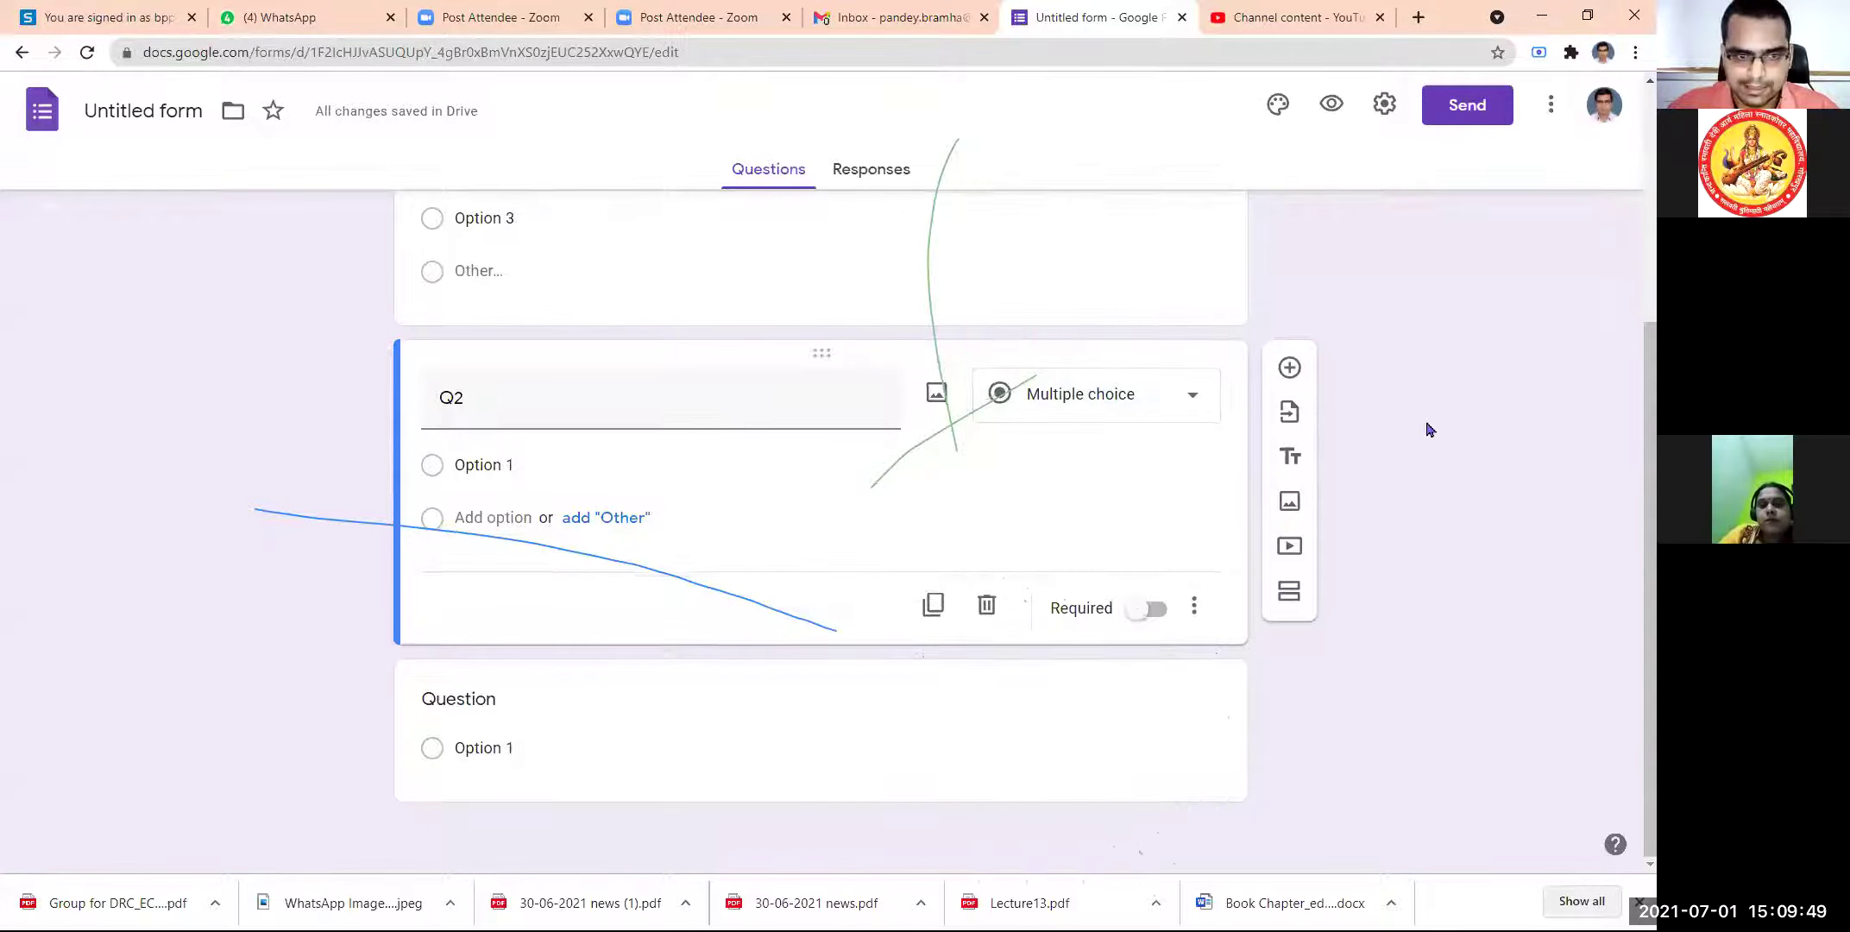
pyautogui.scroll(4, 1551, 494)
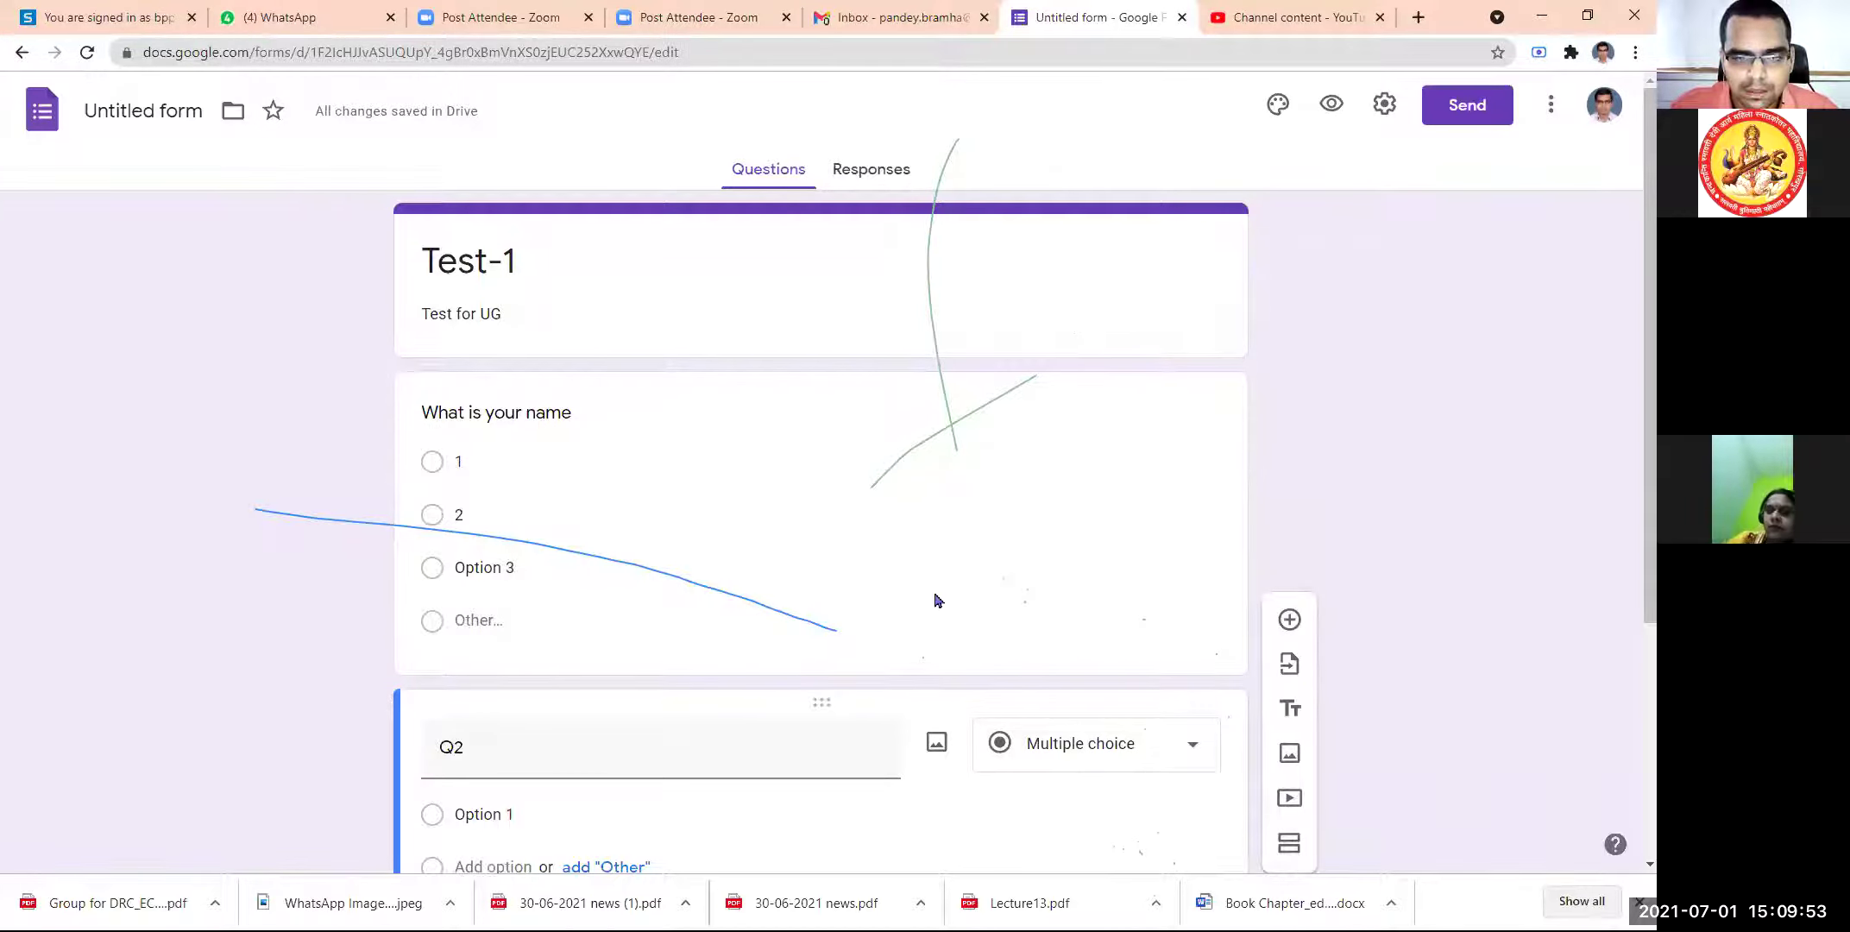
# - Minimise the browser window to reach the desktop and reveal the other running programs
pyautogui.click(1544, 21)
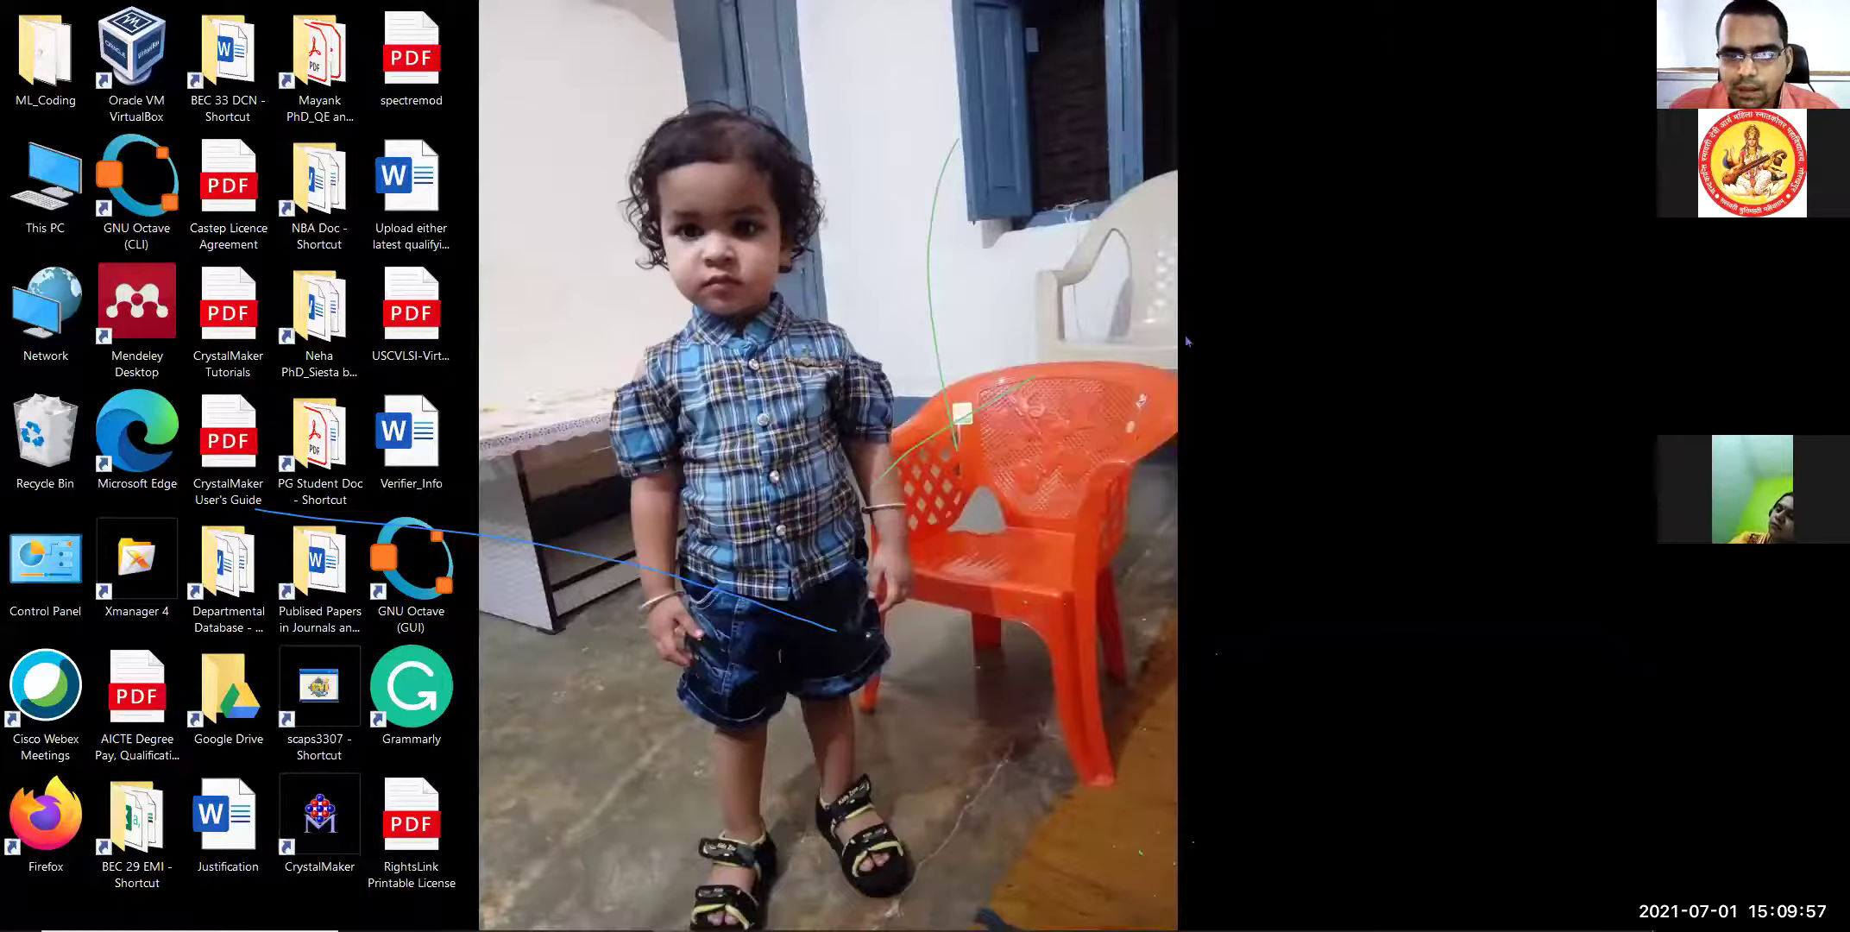
pyautogui.moveTo(631, 915)
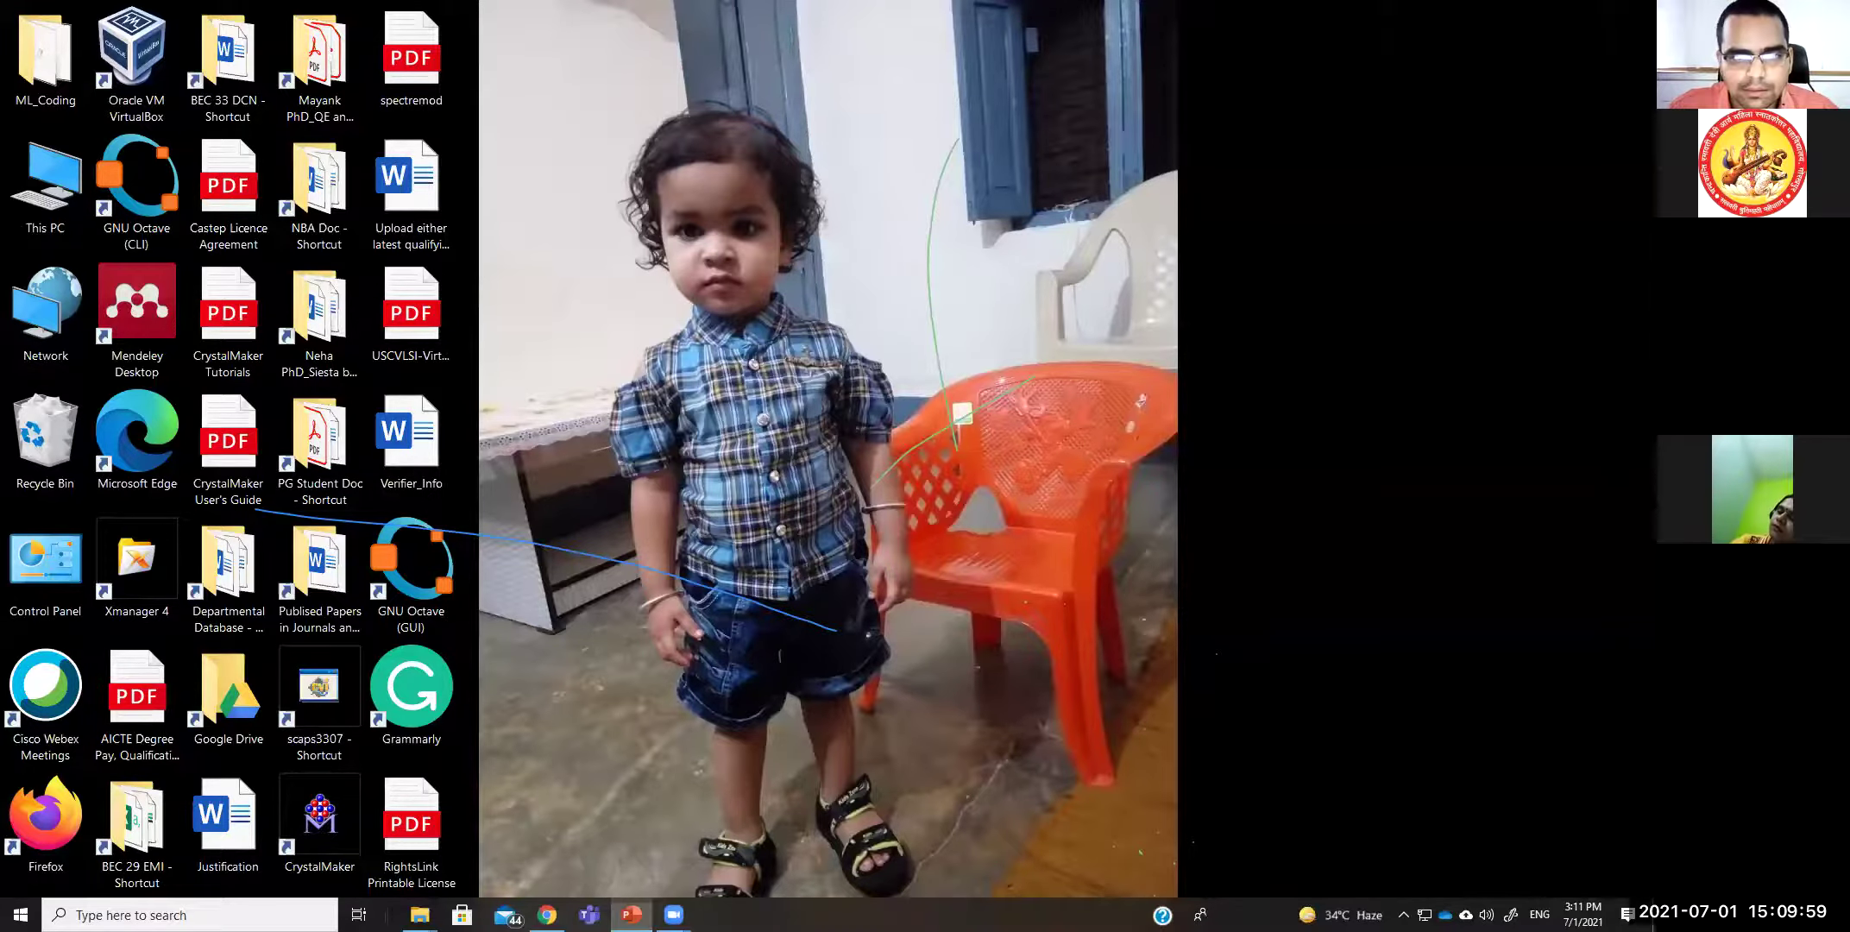